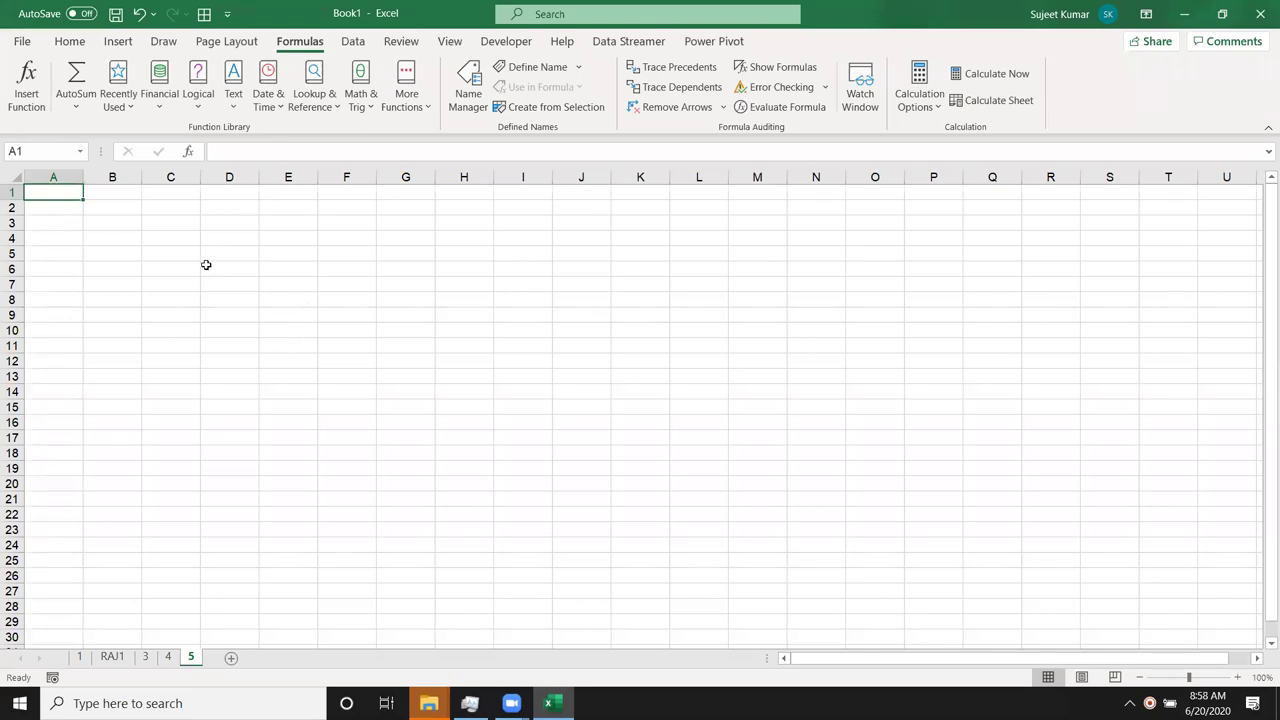
Select cell B3 for the new formula after clicking through C4 and E5
click(174, 238)
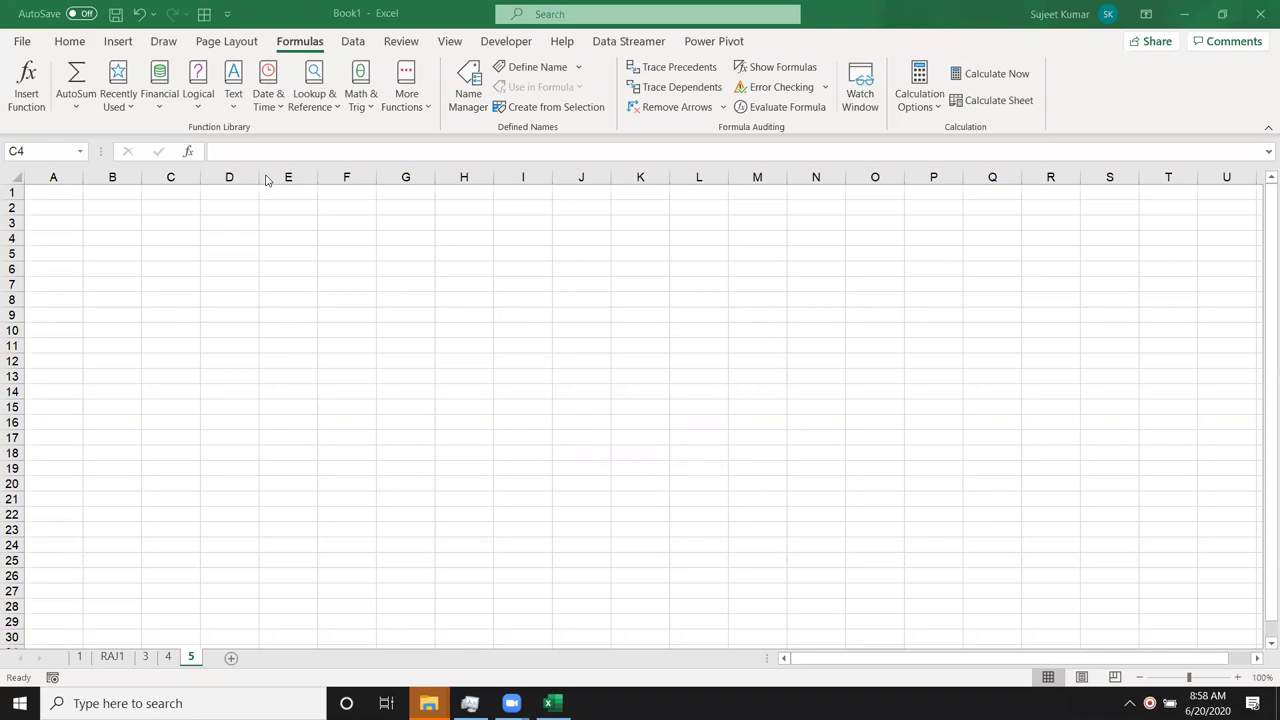
click(310, 258)
click(182, 250)
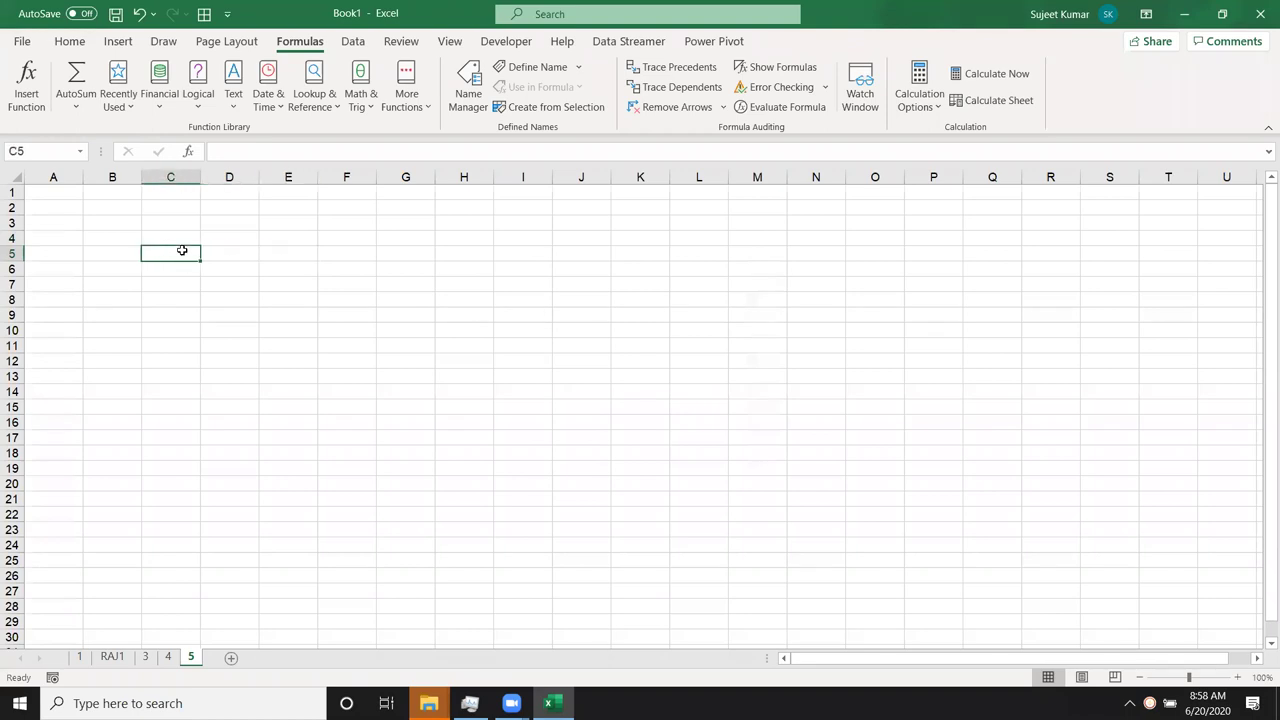
click(100, 226)
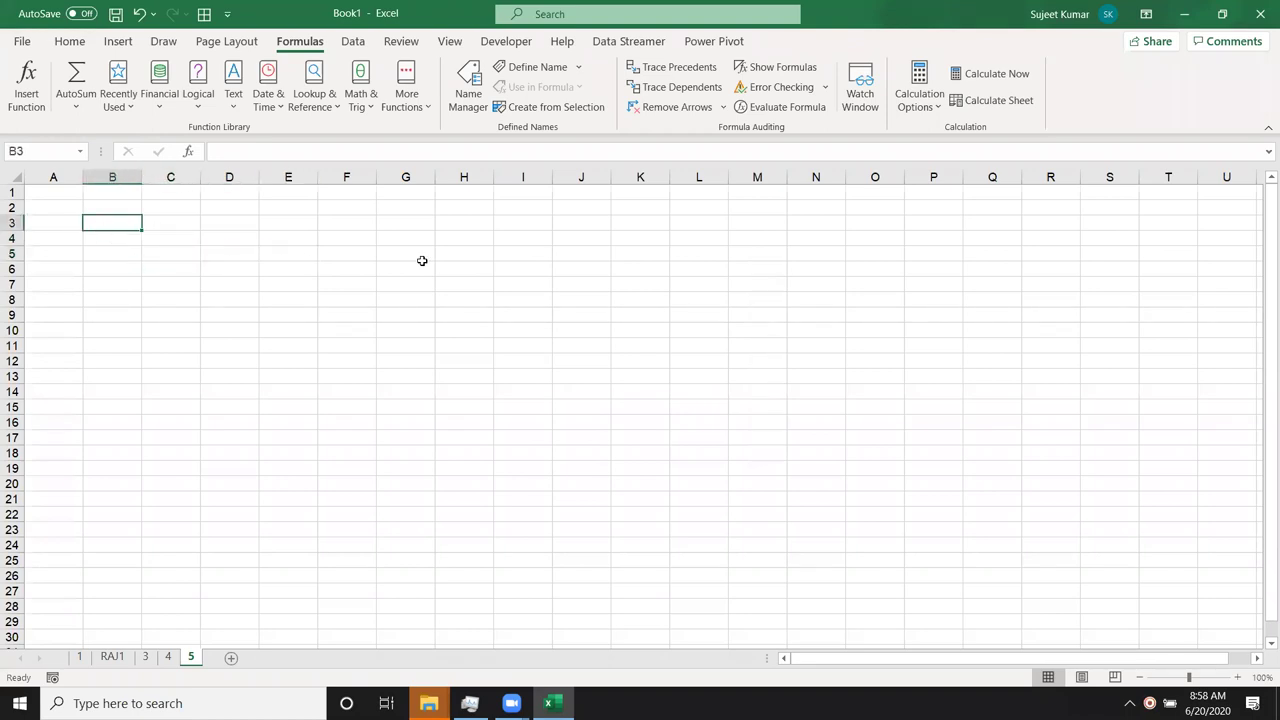
Type =i in B3, compare IF and IFERROR in the suggestions, and accept IF
text(=)
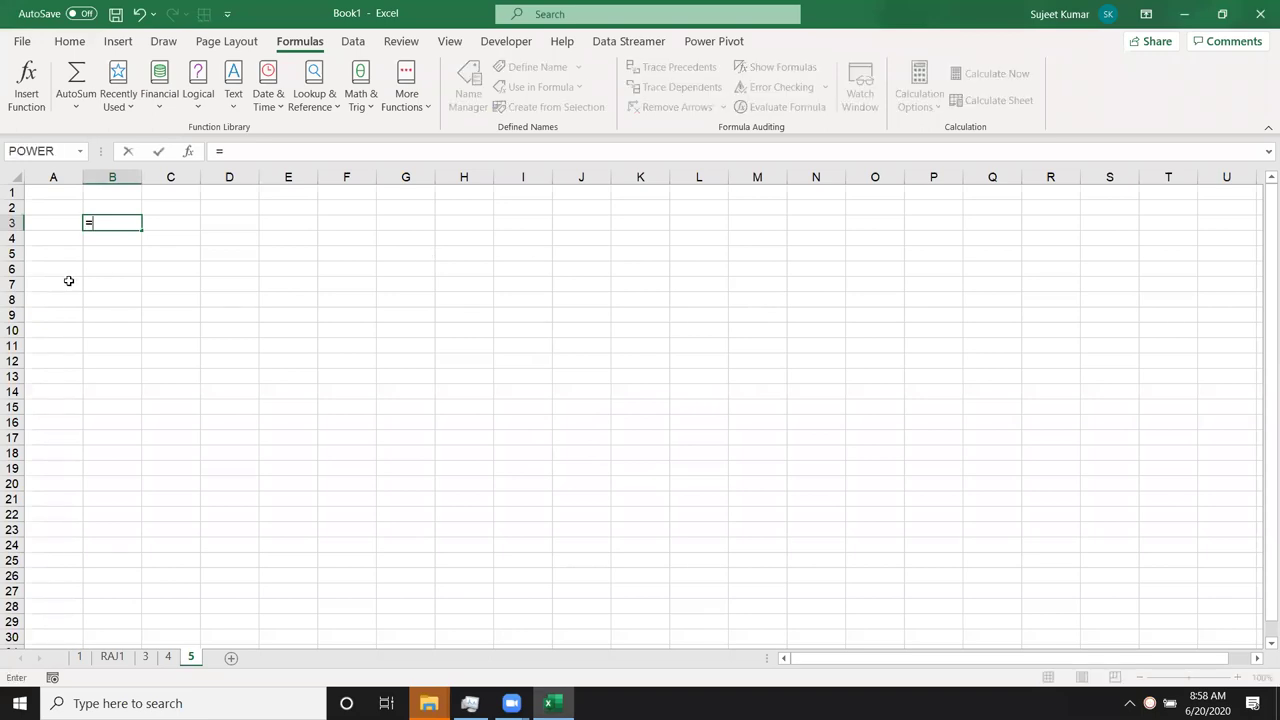
text(i)
key(alt+Down)
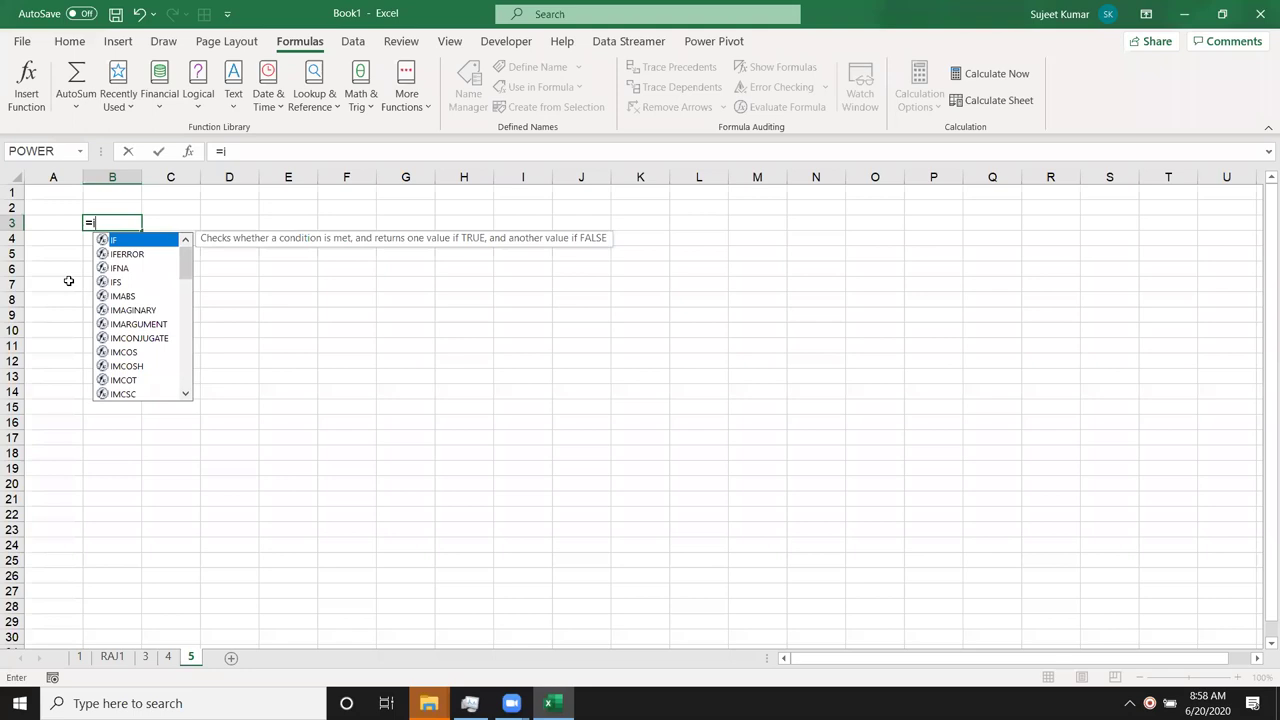
key(Down)
key(Up)
key(Down)
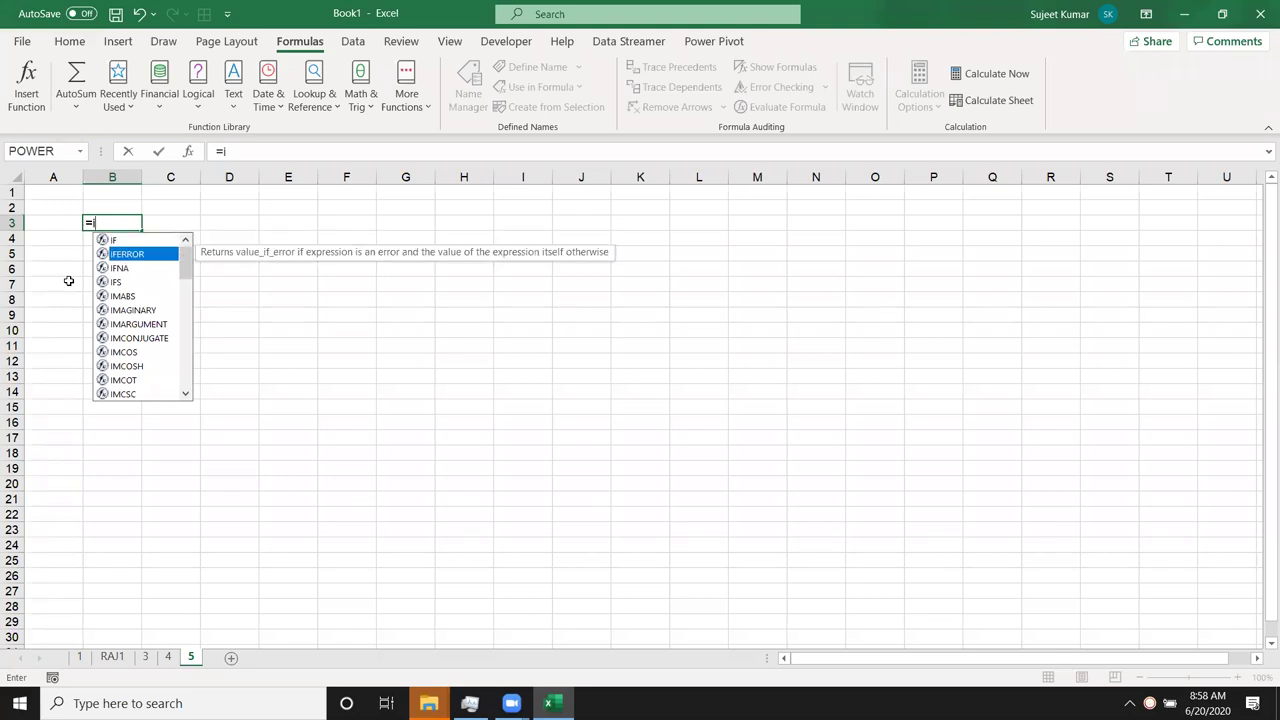
key(Up)
key(Down)
key(Down)
key(Down)
key(Down)
key(Down)
key(Down)
key(Down)
key(Down)
key(Down)
key(Down)
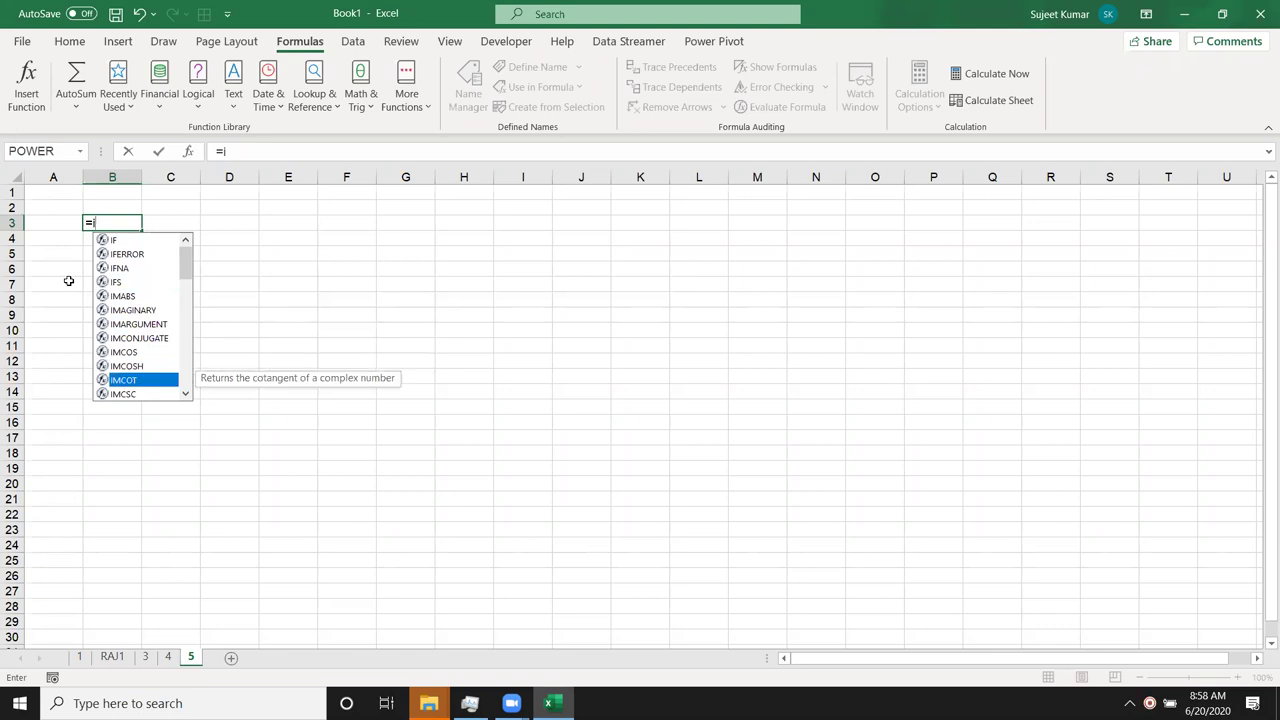
key(Up)
key(Up)
key(Up)
key(Up)
key(Up)
key(Up)
key(Up)
key(Up)
key(Up)
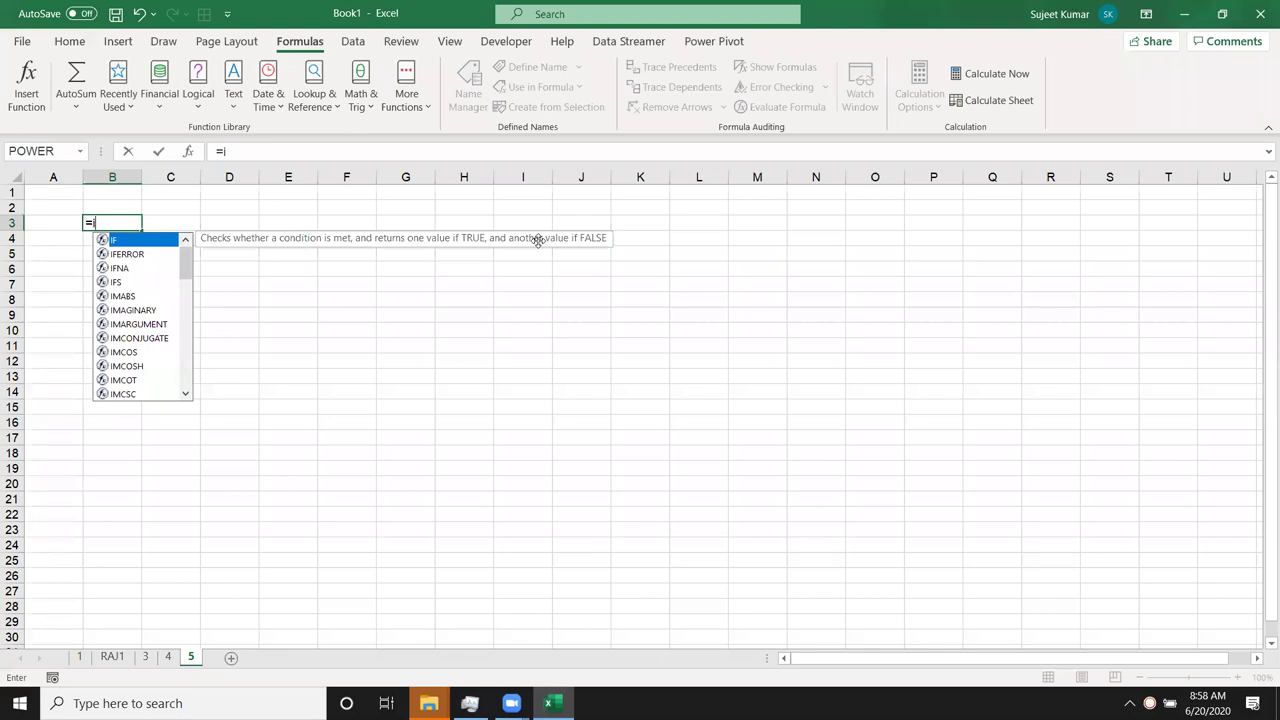
key(Tab)
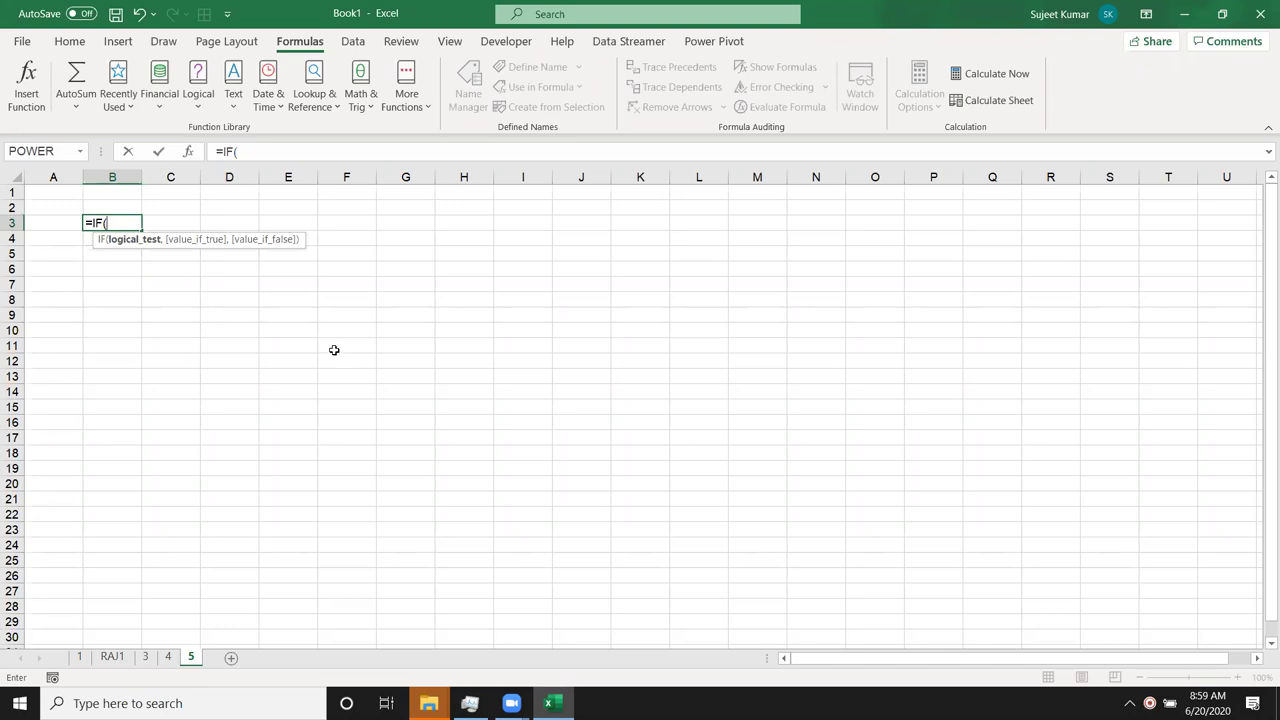
Finish B3's formula as =IF(A5=0,) after the parenthesis warning, so it shows 0
key(Return)
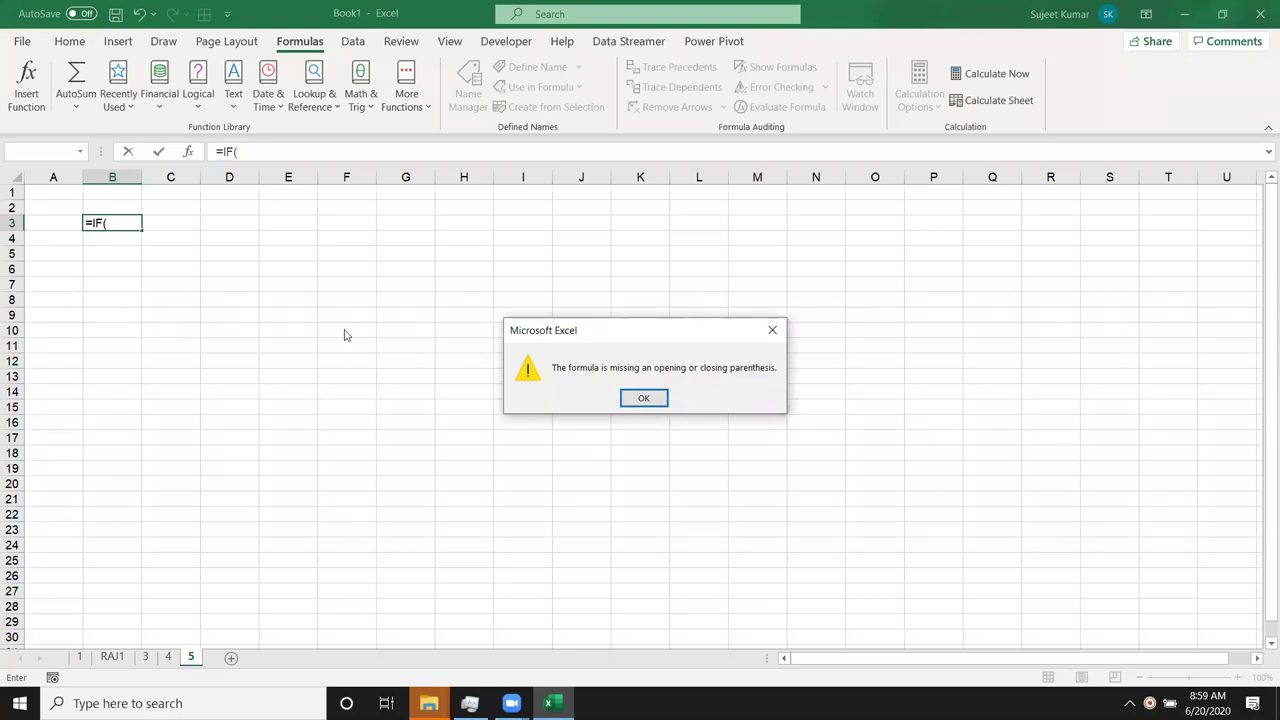
key(Return)
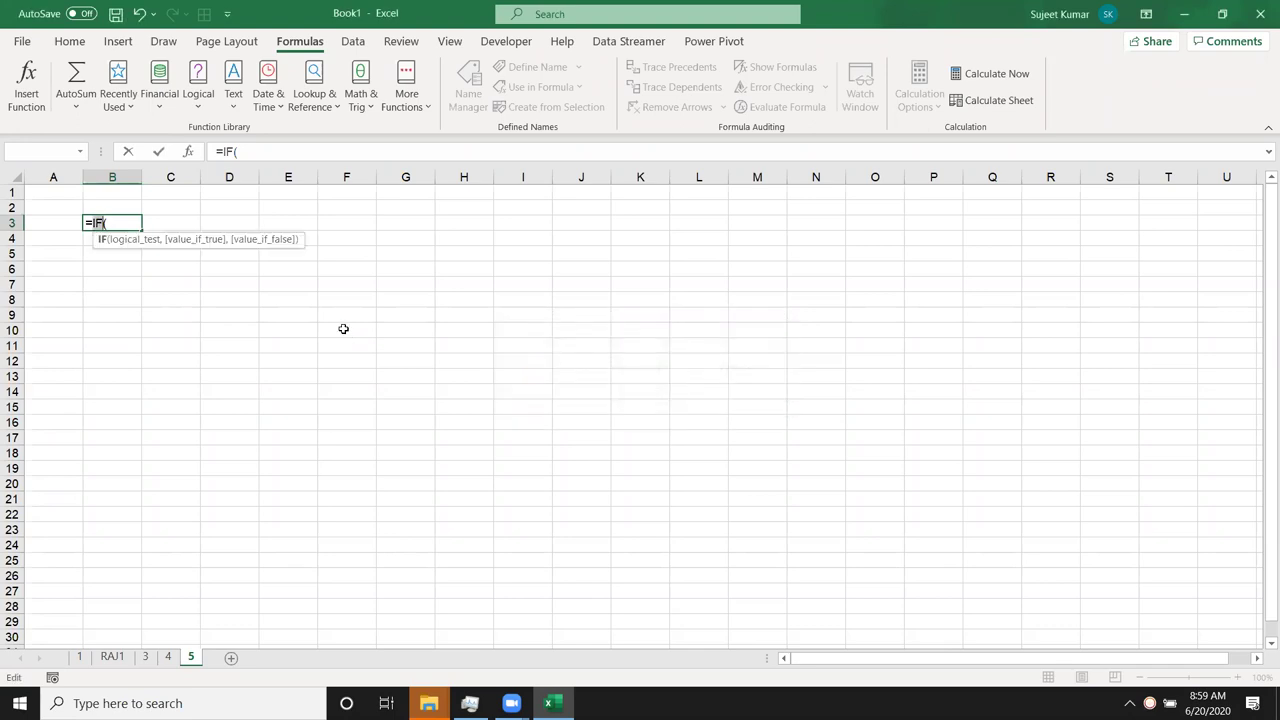
key(Right)
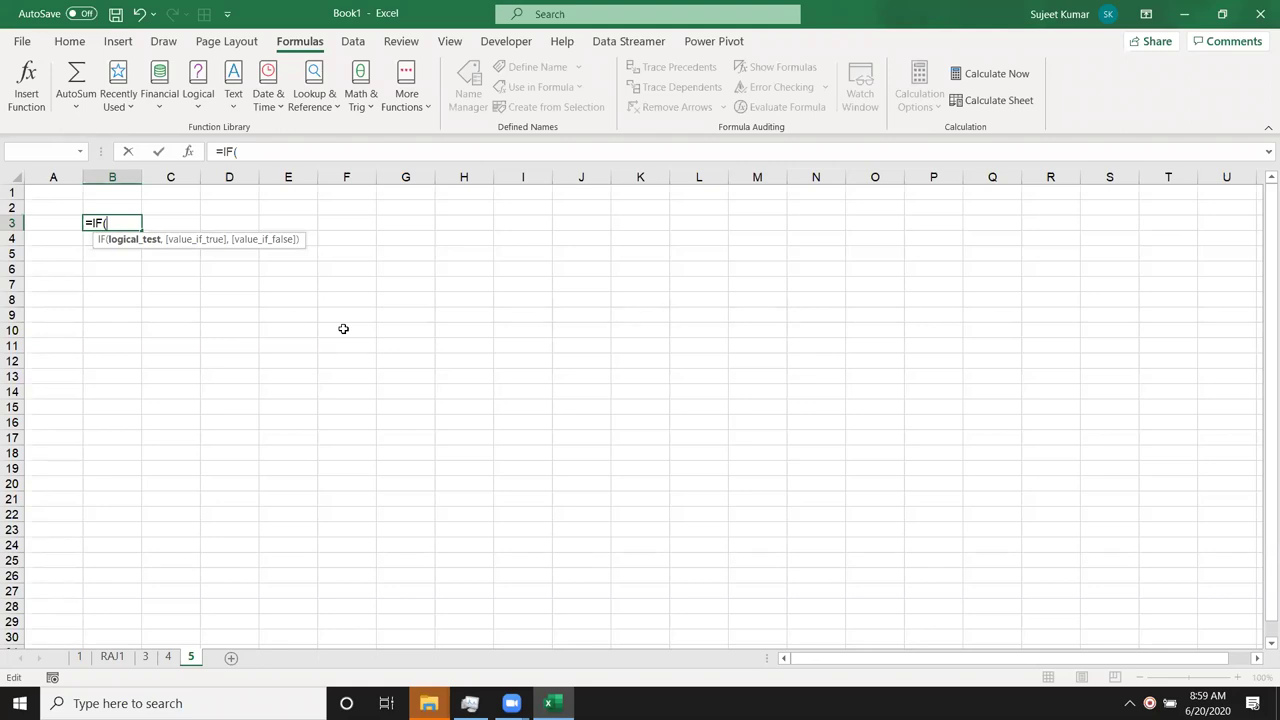
click(64, 256)
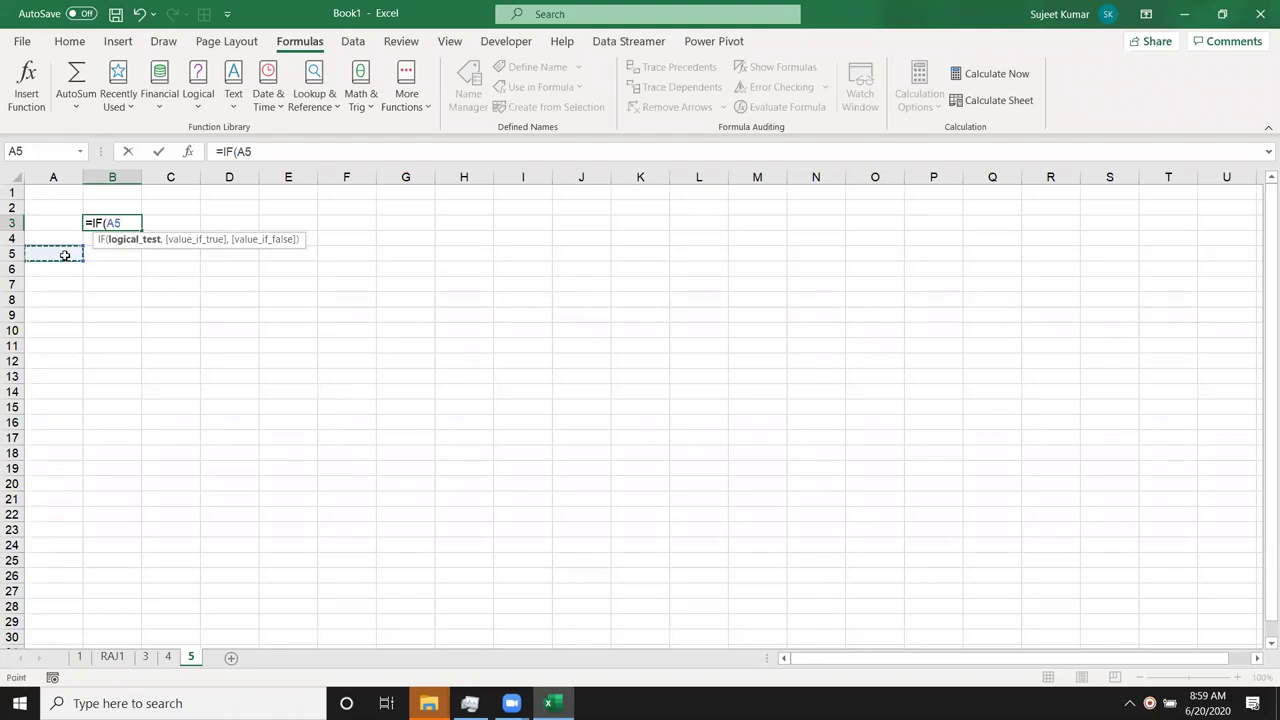
text(=0,)
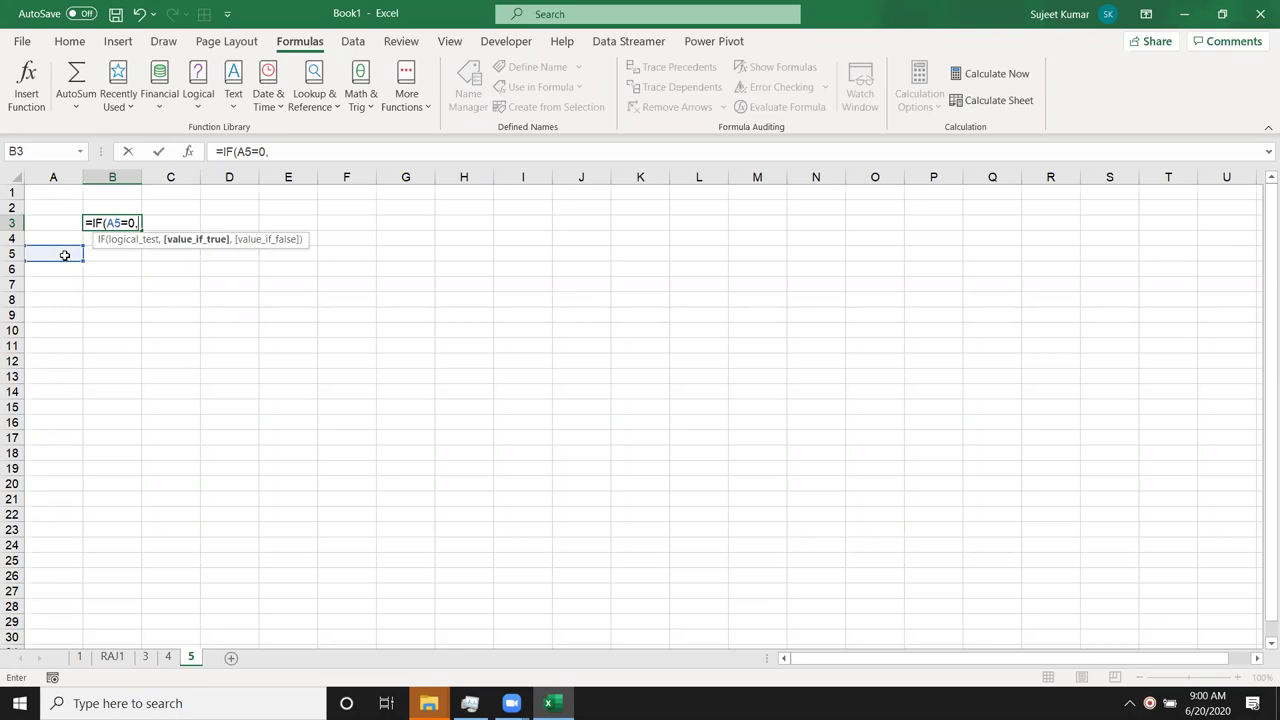
text())
key(Return)
key(Up)
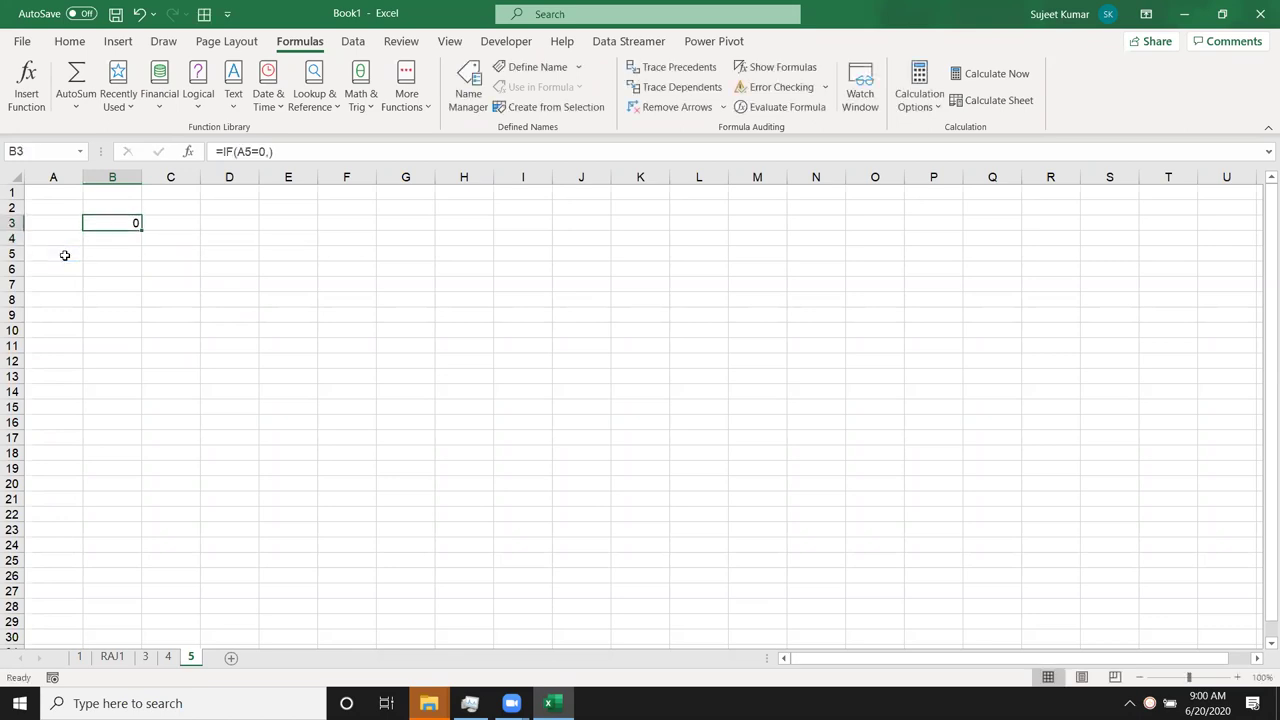
key(Right)
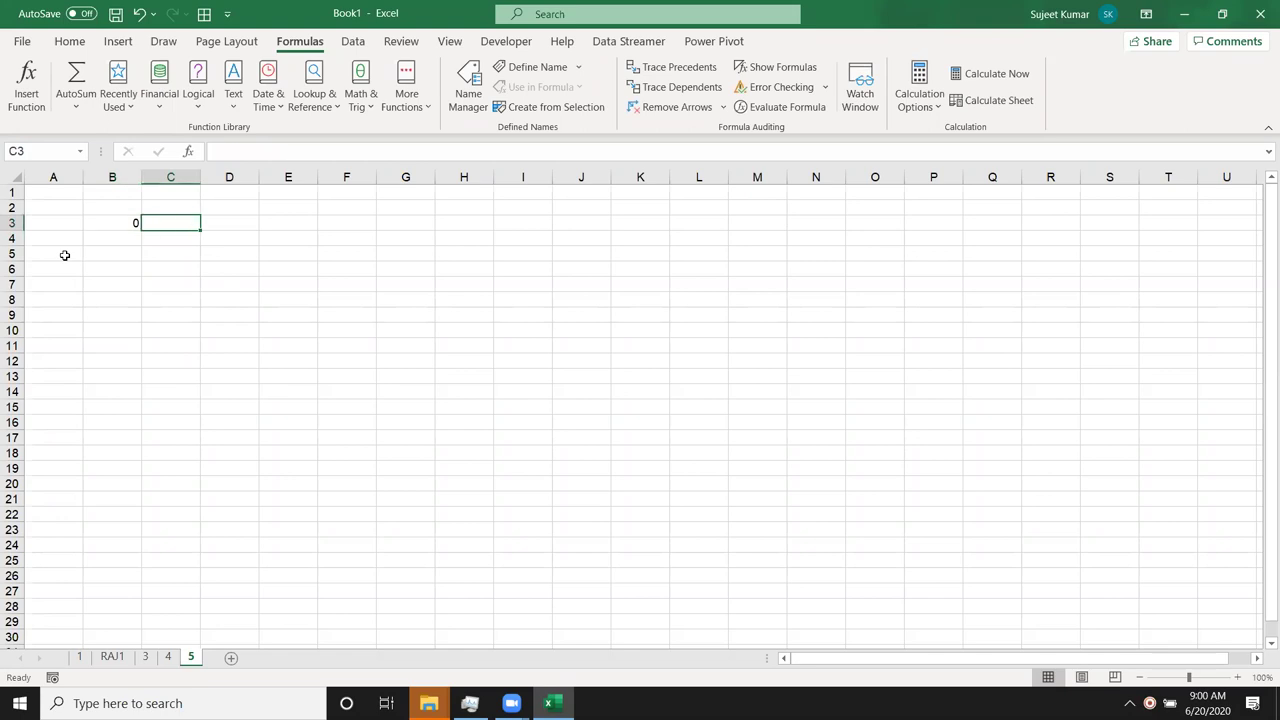
text(=)
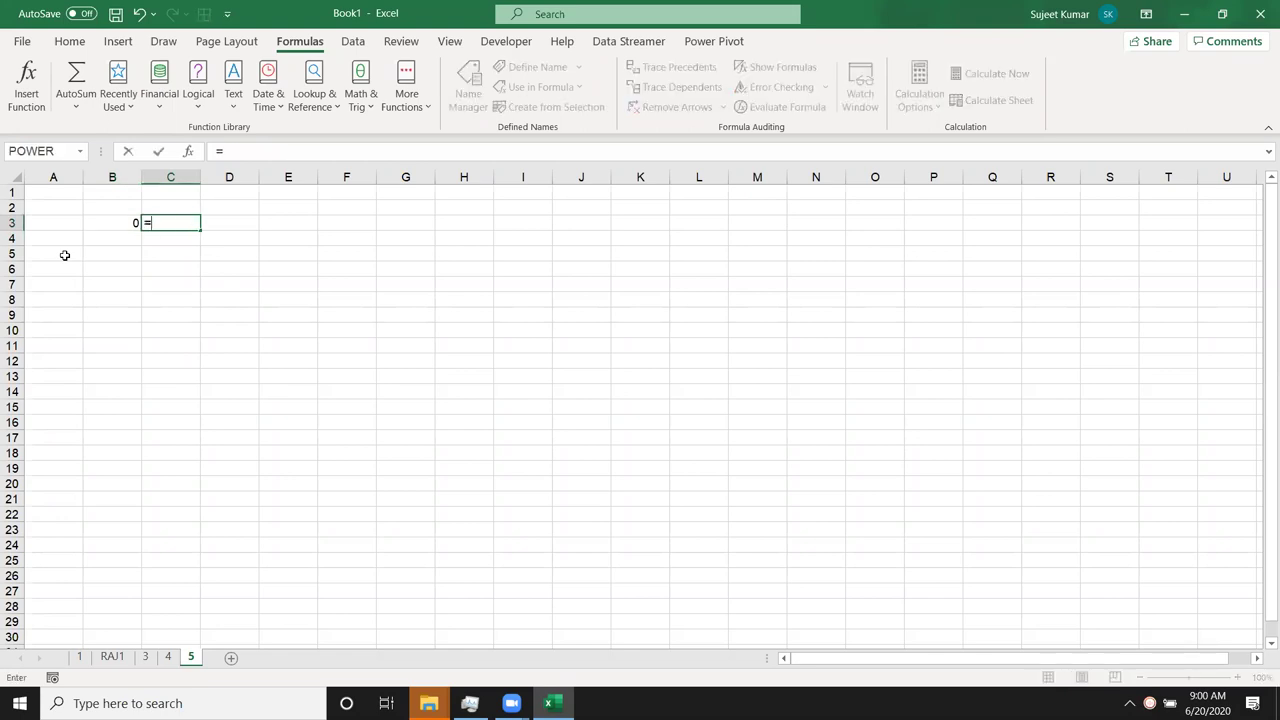
text(if)
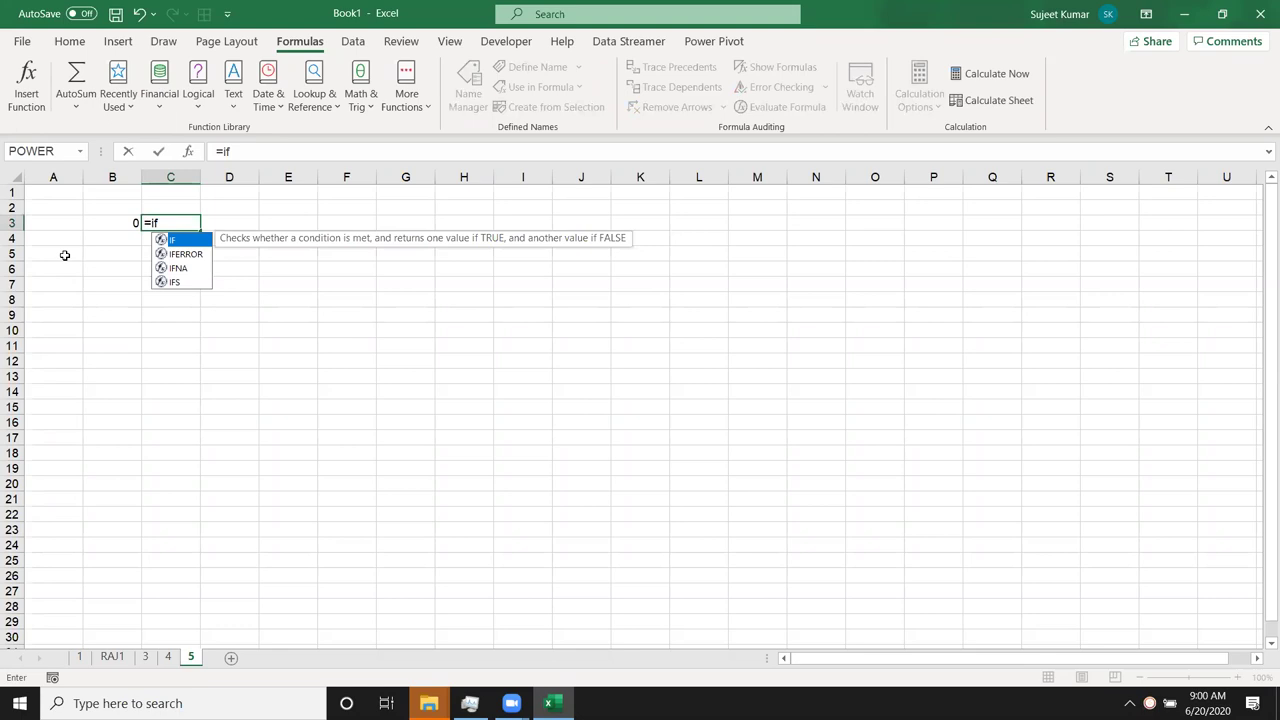
key(Down)
key(Tab)
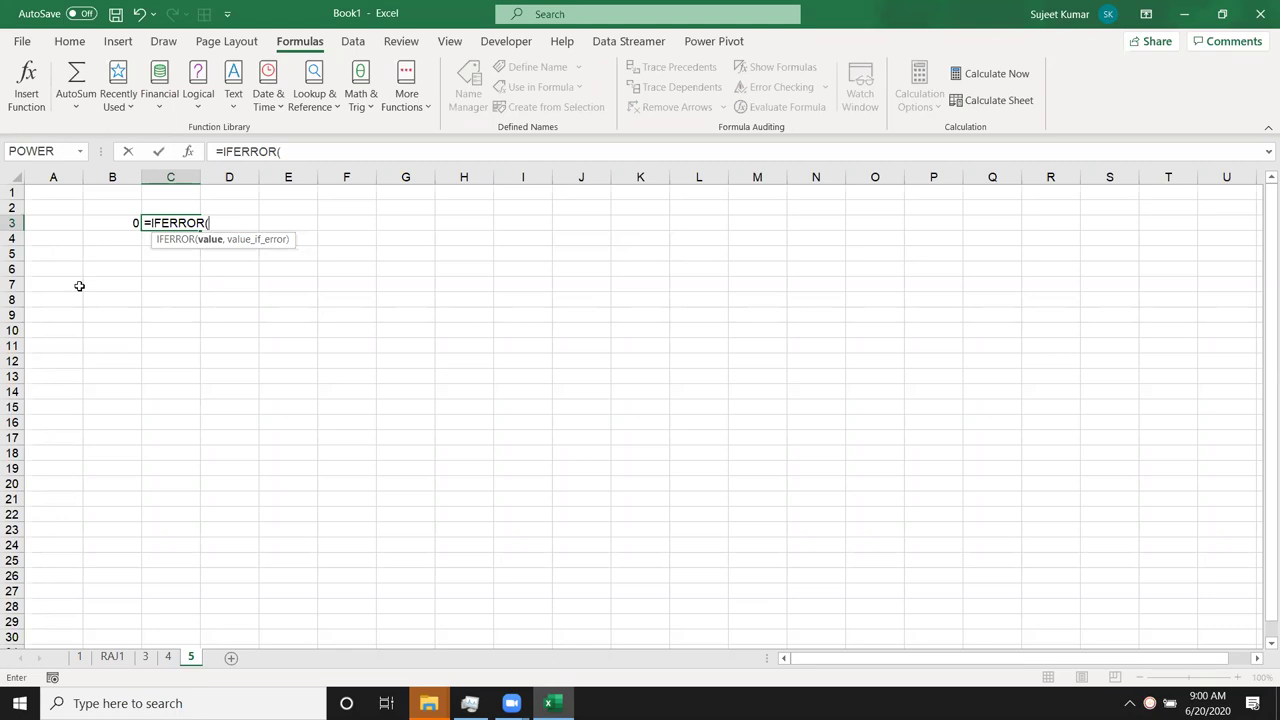
key(Escape)
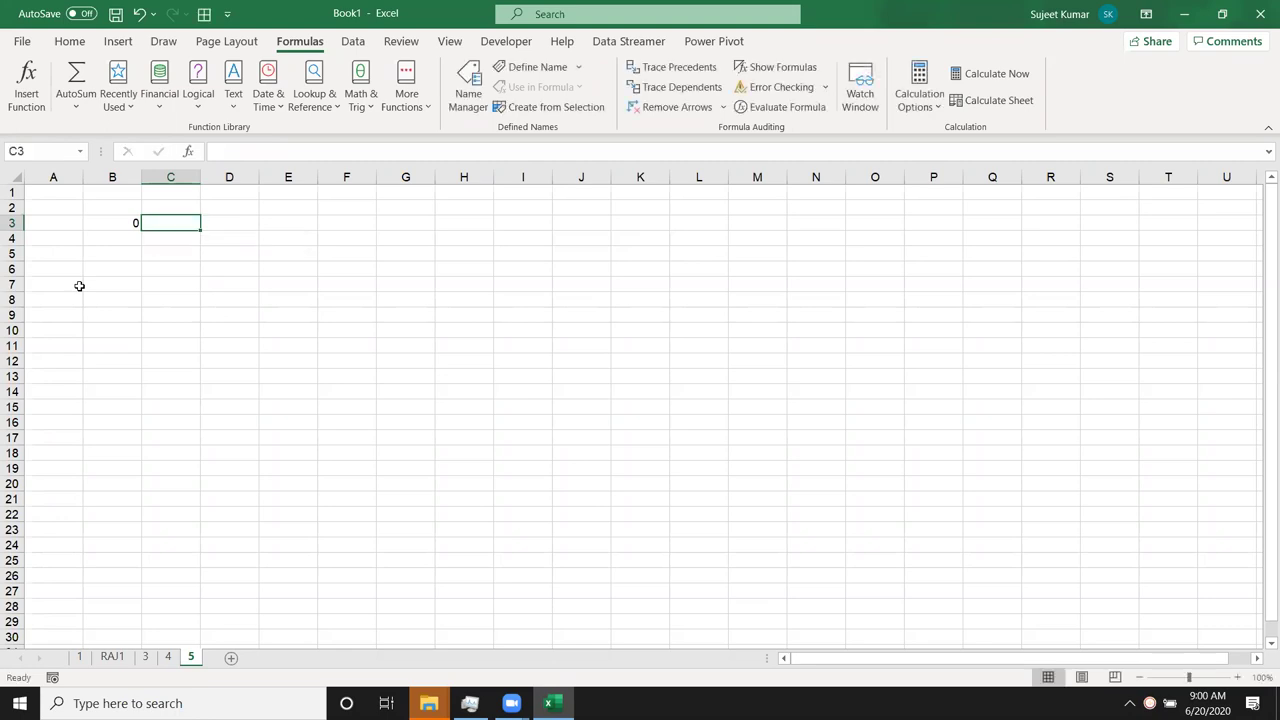
text(=vl)
key(Tab)
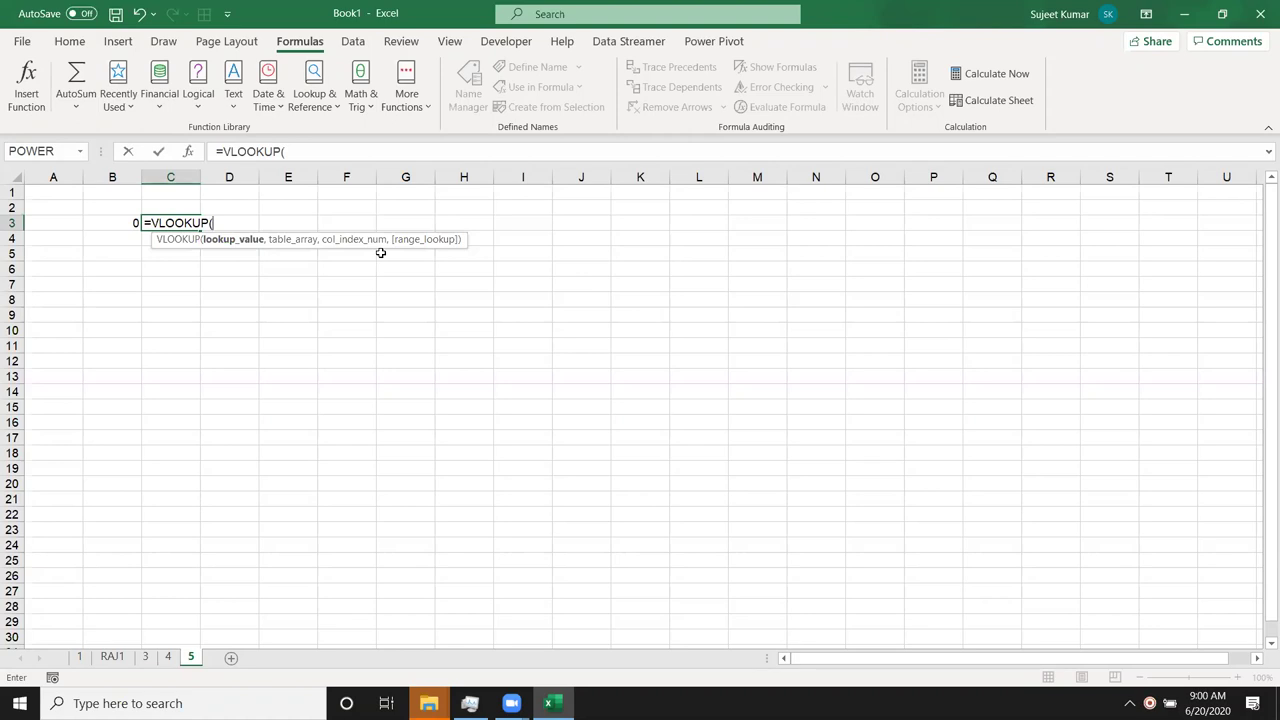
key(Escape)
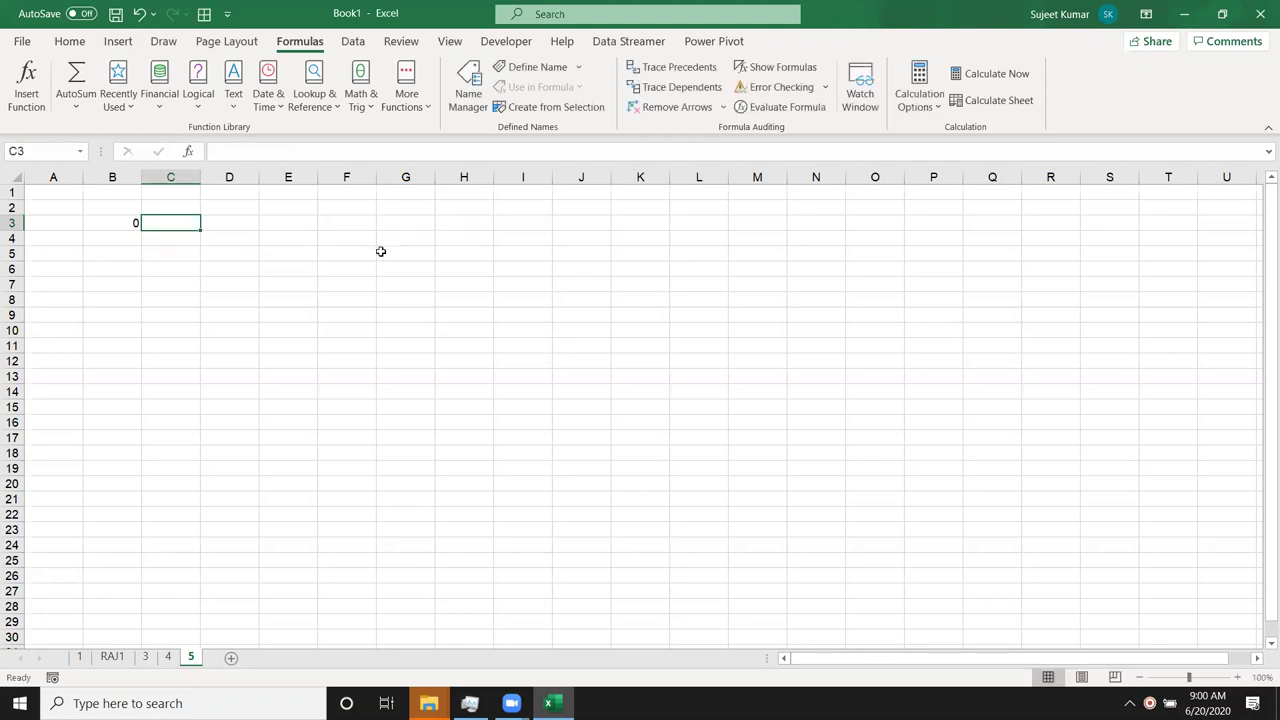
text(=sub)
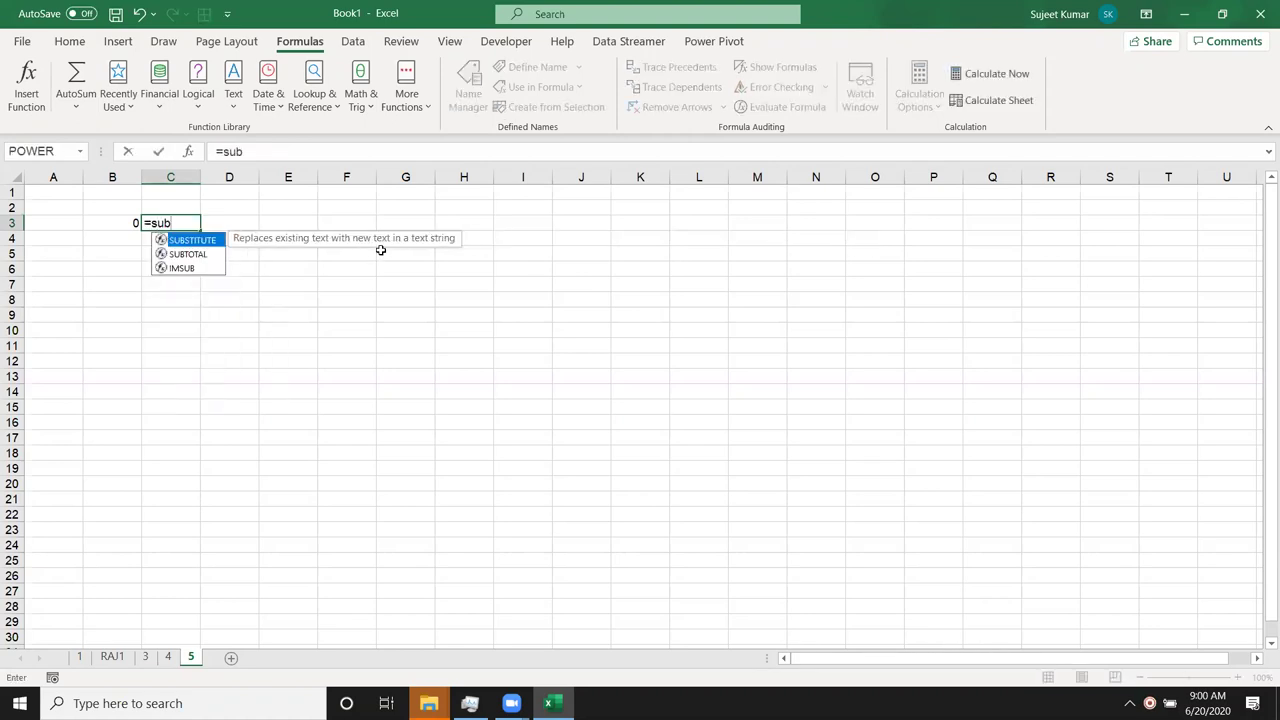
key(Tab)
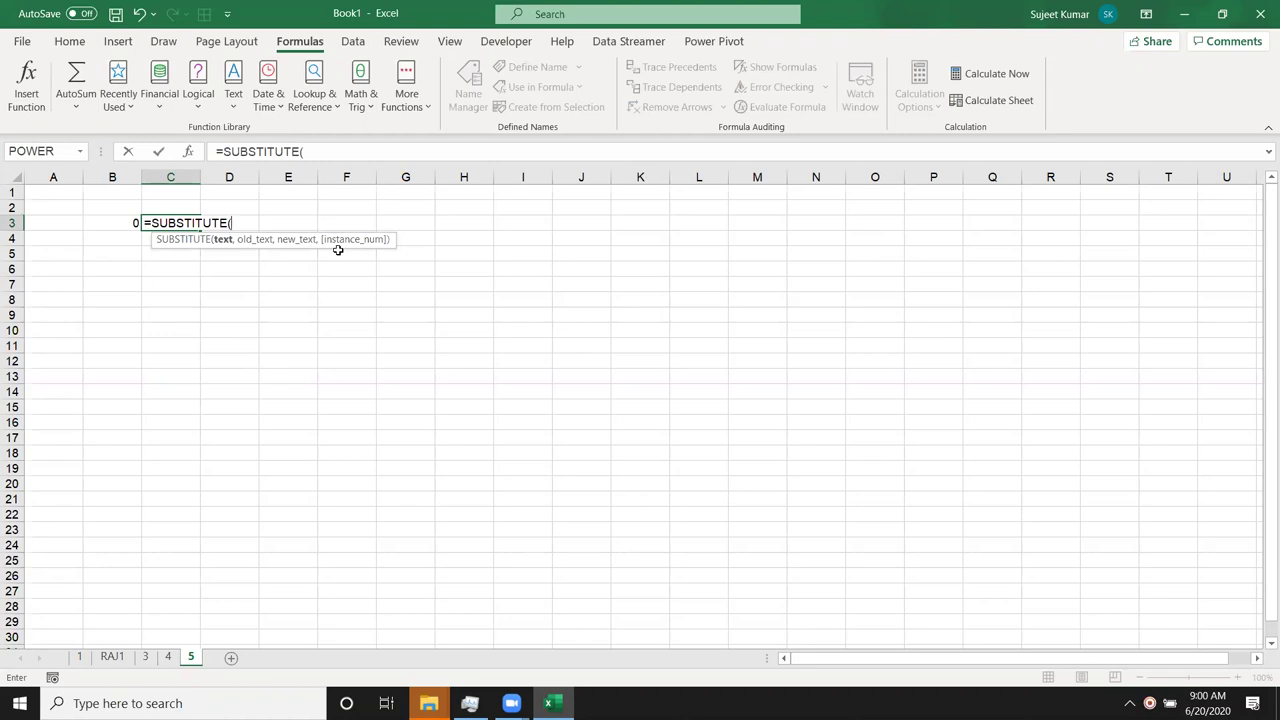
key(Escape)
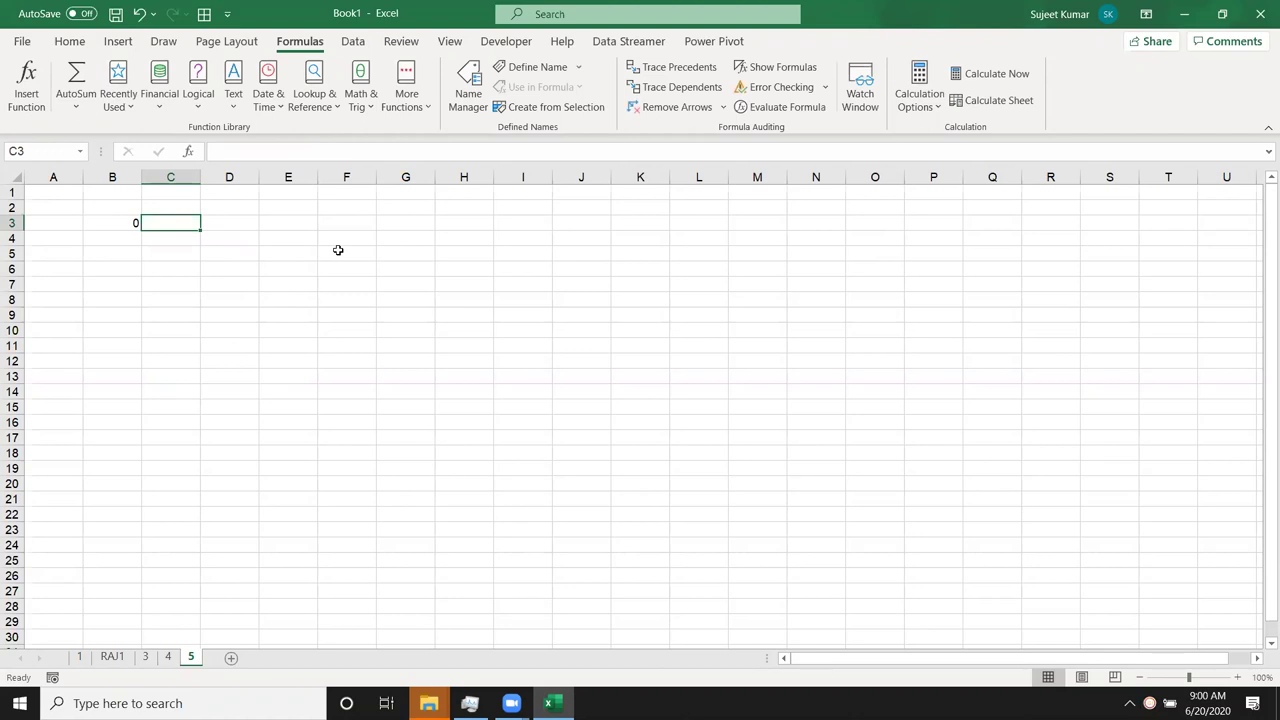
text(=if)
key(Tab)
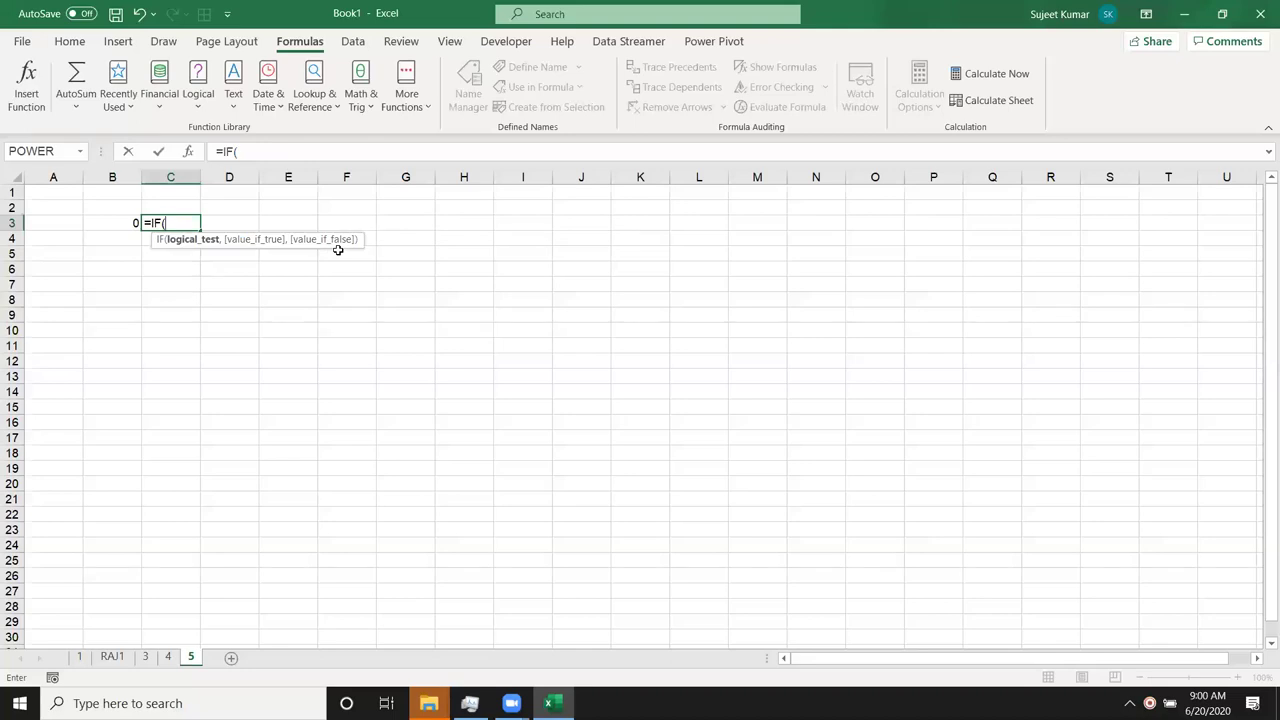
key(Escape)
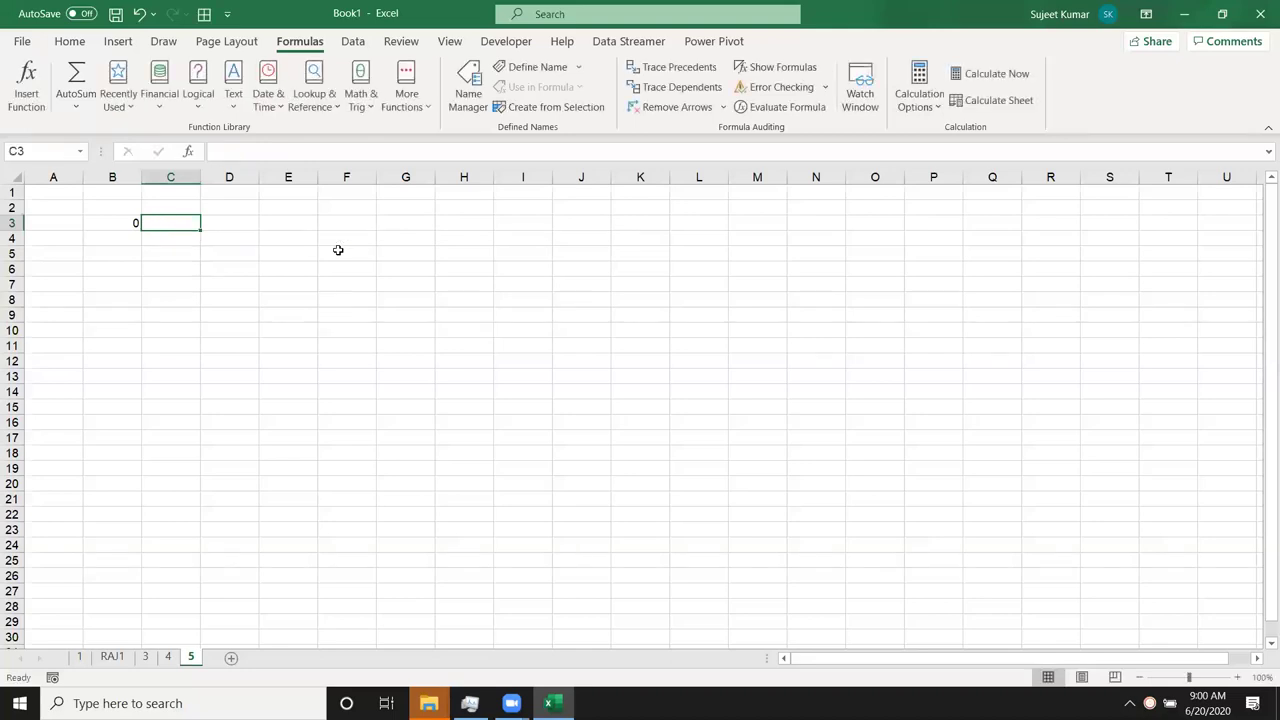
text(=if)
key(Down)
key(Tab)
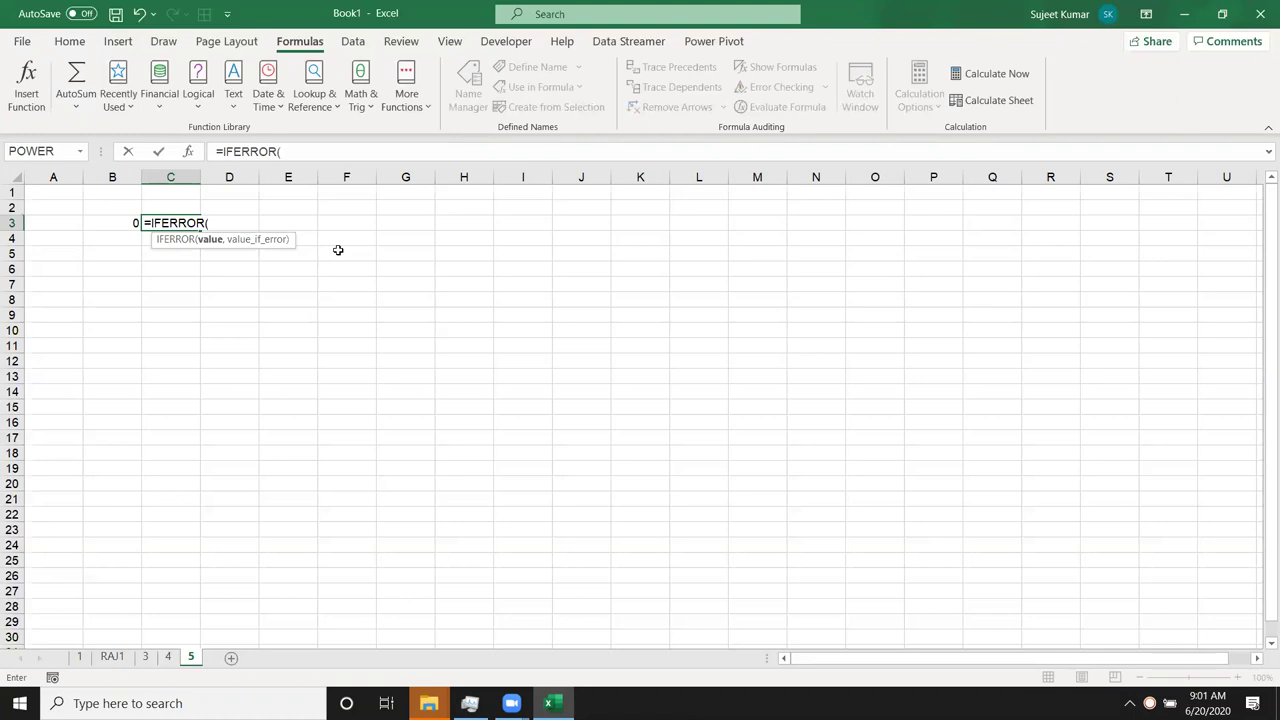
key(Escape)
key(Down)
text(=sum)
key(Tab)
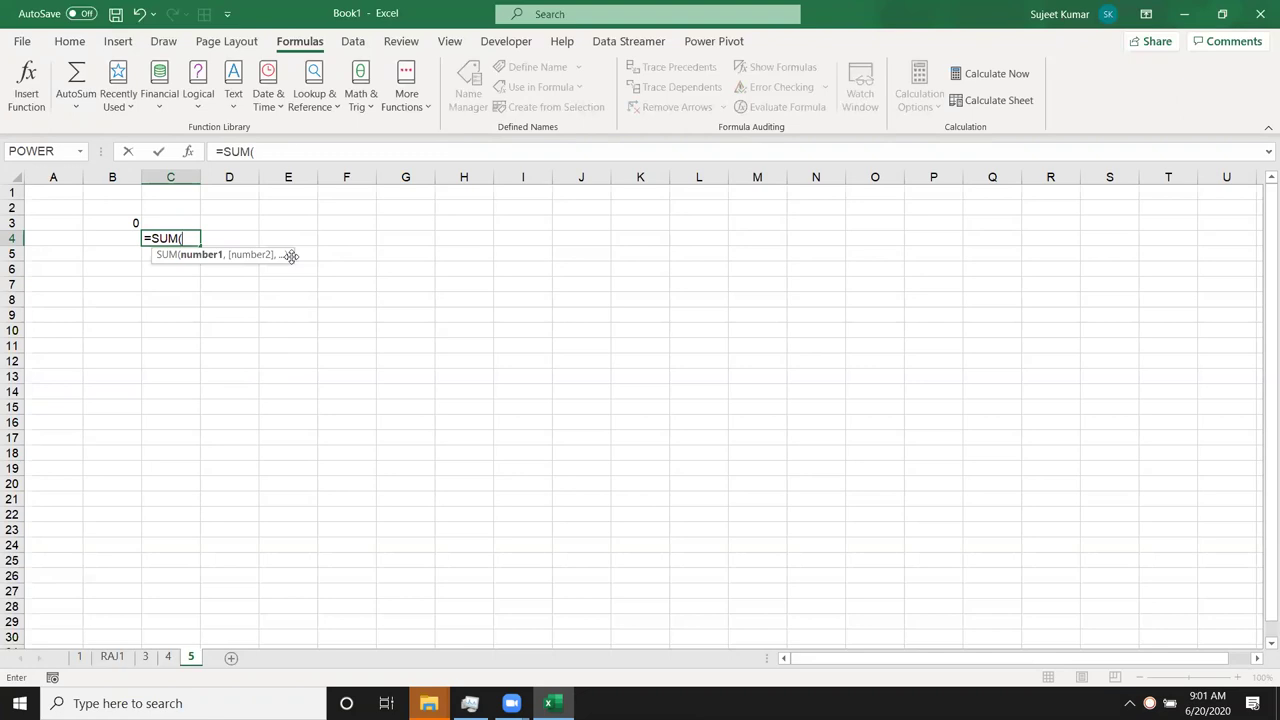
key(Escape)
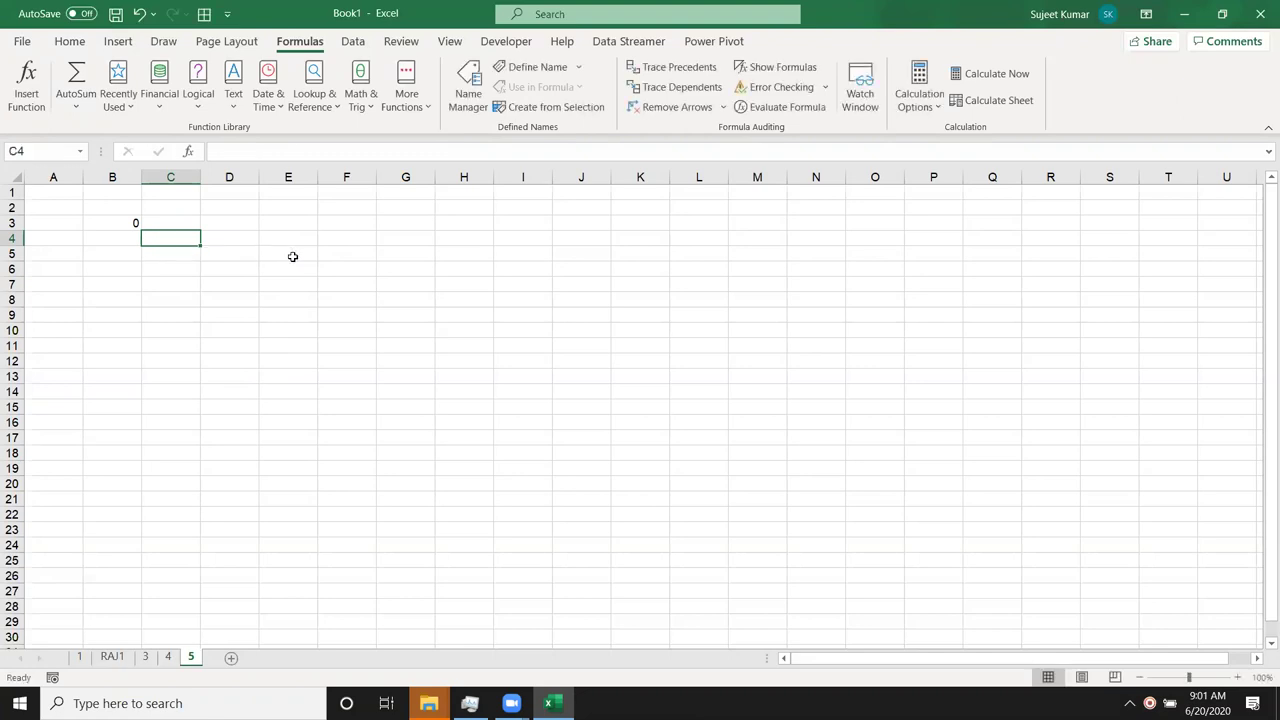
Start a SUMIFS formula in C4, then cancel the unfinished entry
text(=)
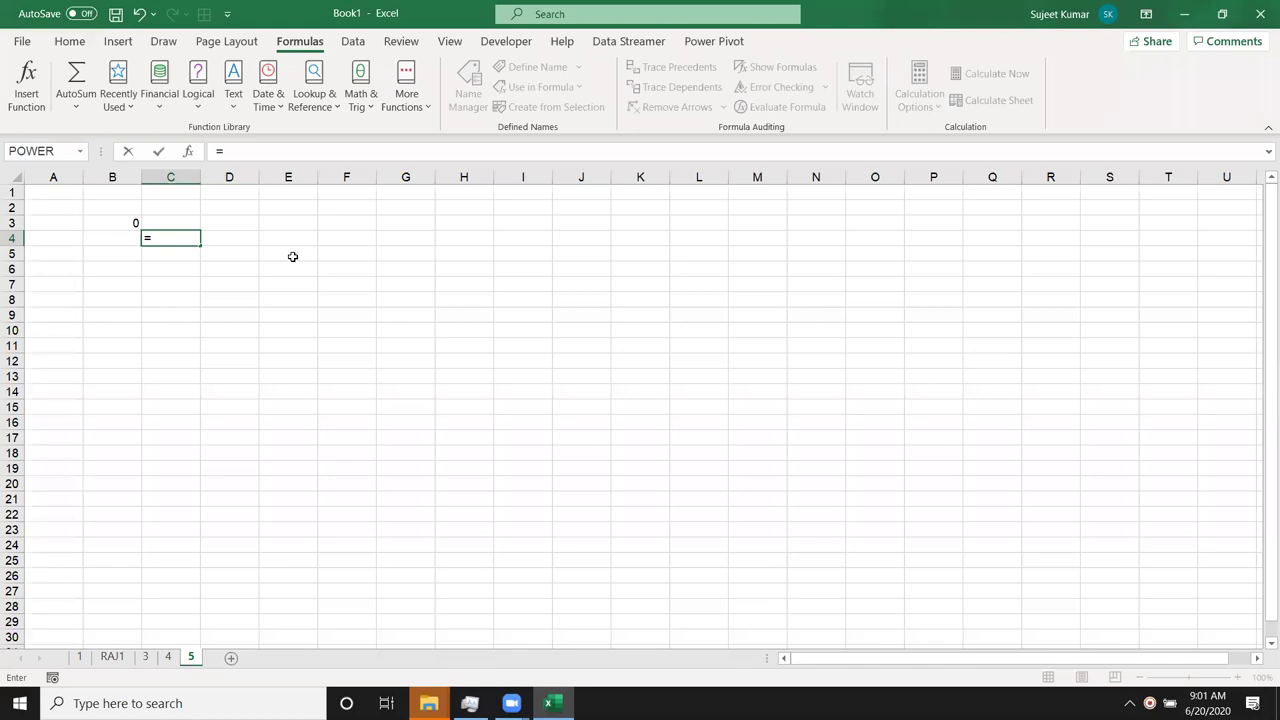
text(sum)
key(Down)
key(Down)
key(Tab)
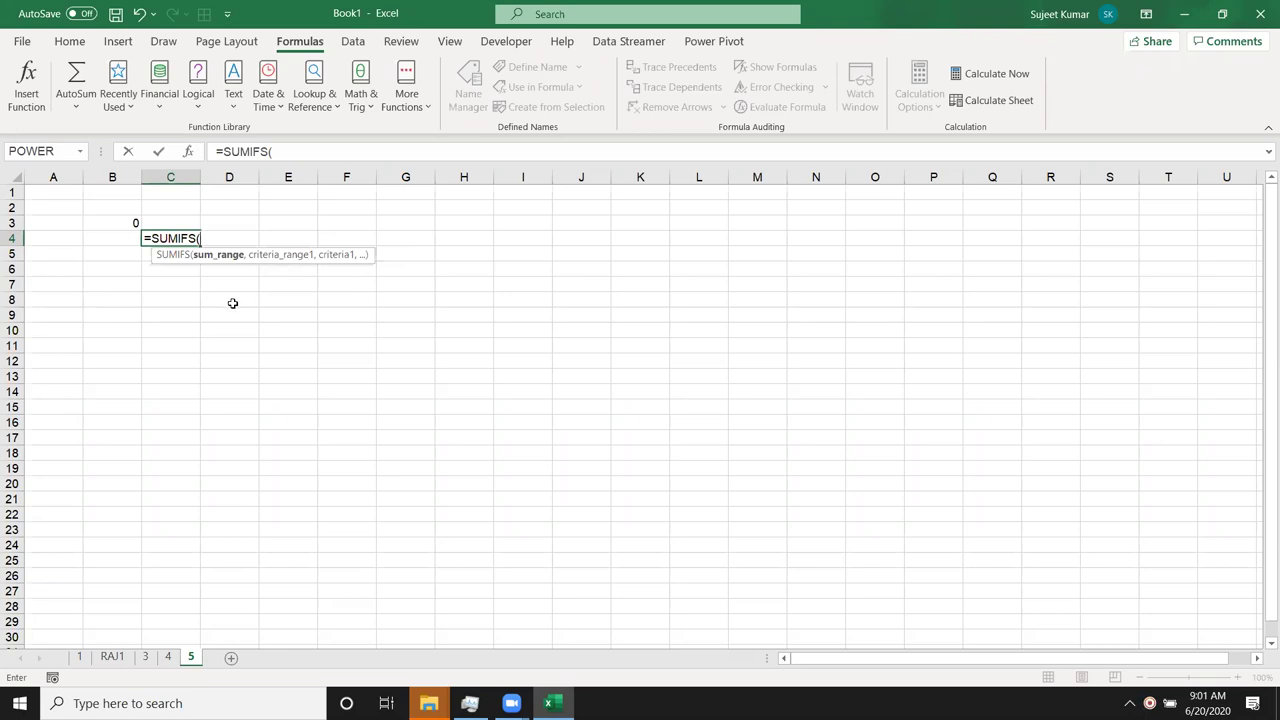
key(Return)
key(Return)
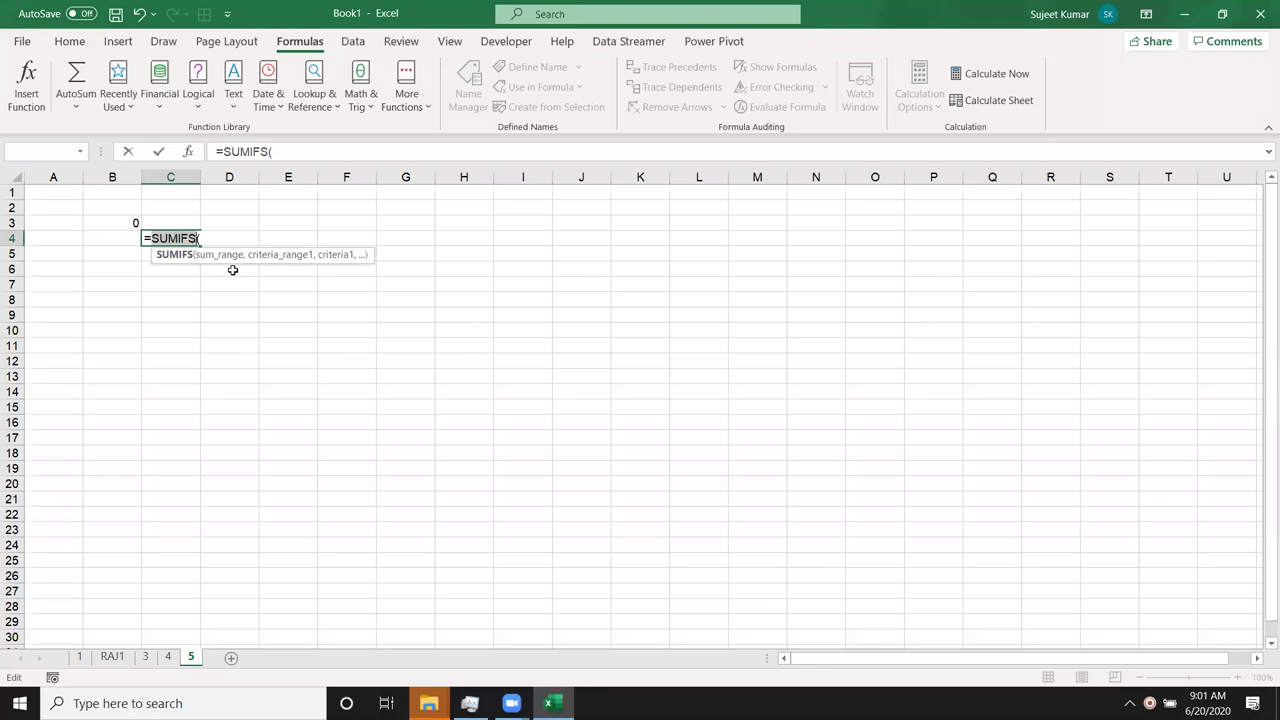
key(Escape)
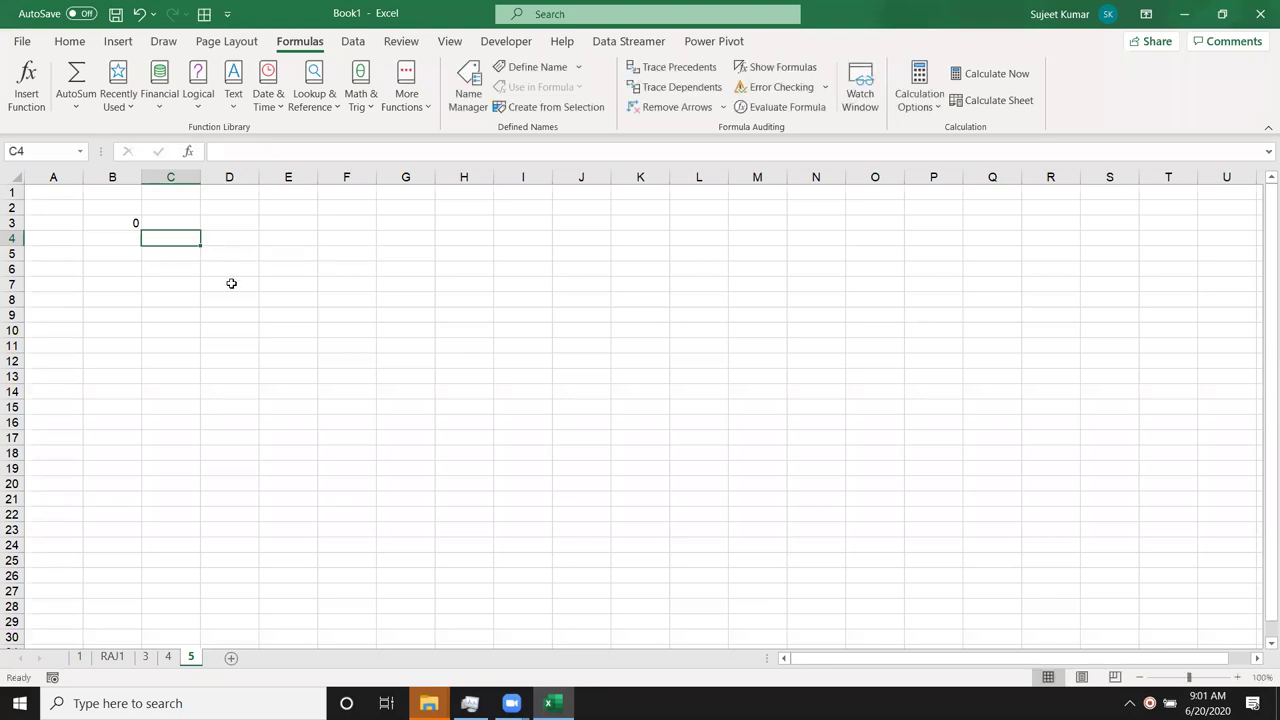
Enter =NOW() in C4, showing 6/20/2020 9:02, then begin =DATEDIF( in D5
text(=noe)
key(BackSpace)
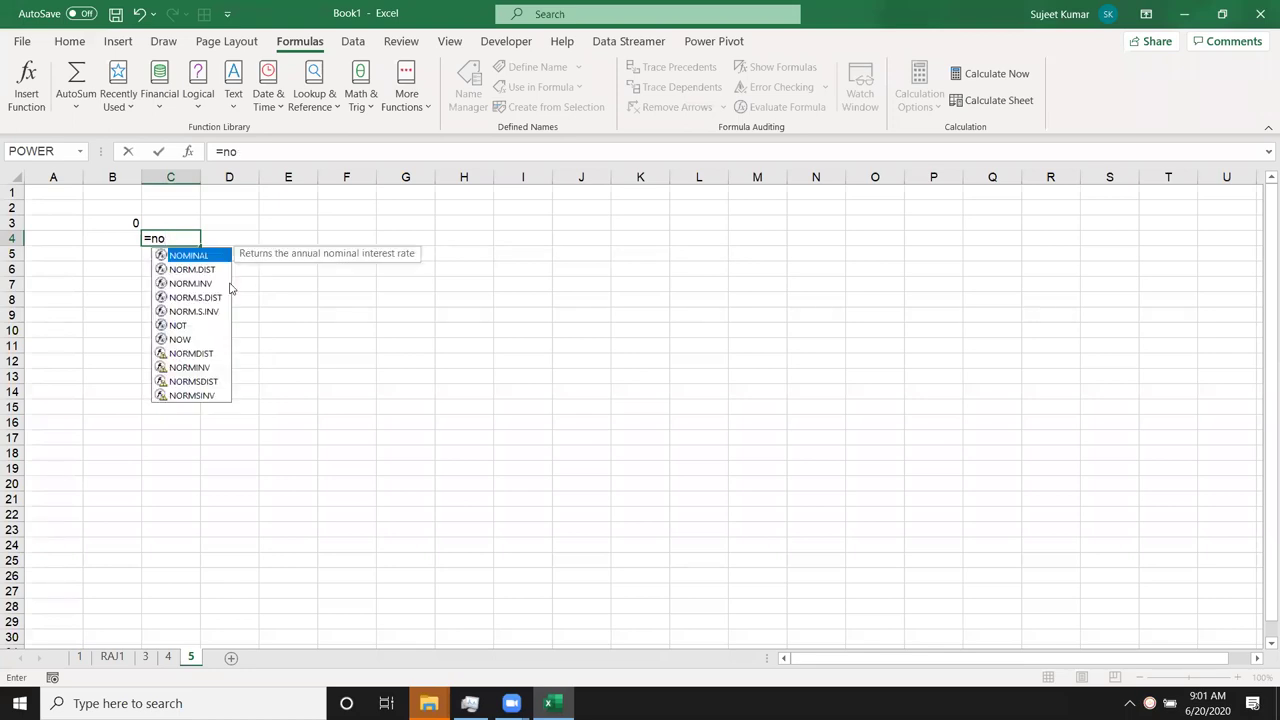
text(w)
key(Tab)
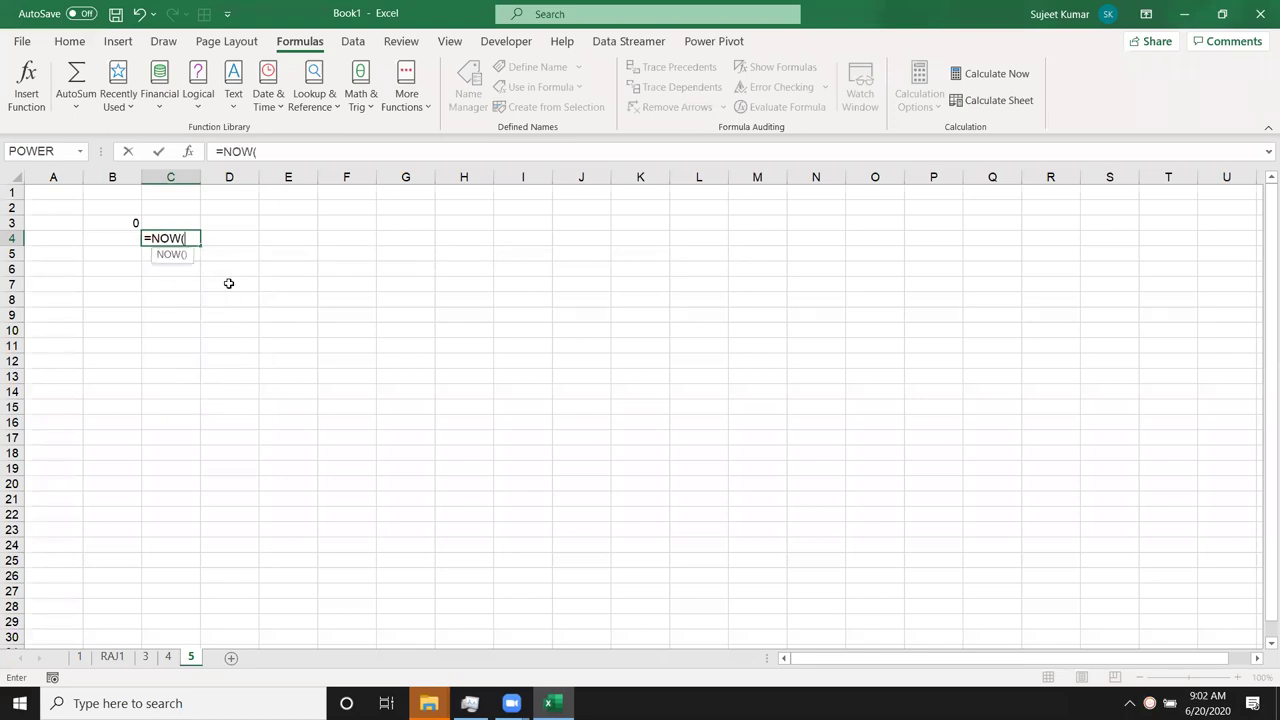
text())
key(Return)
key(Up)
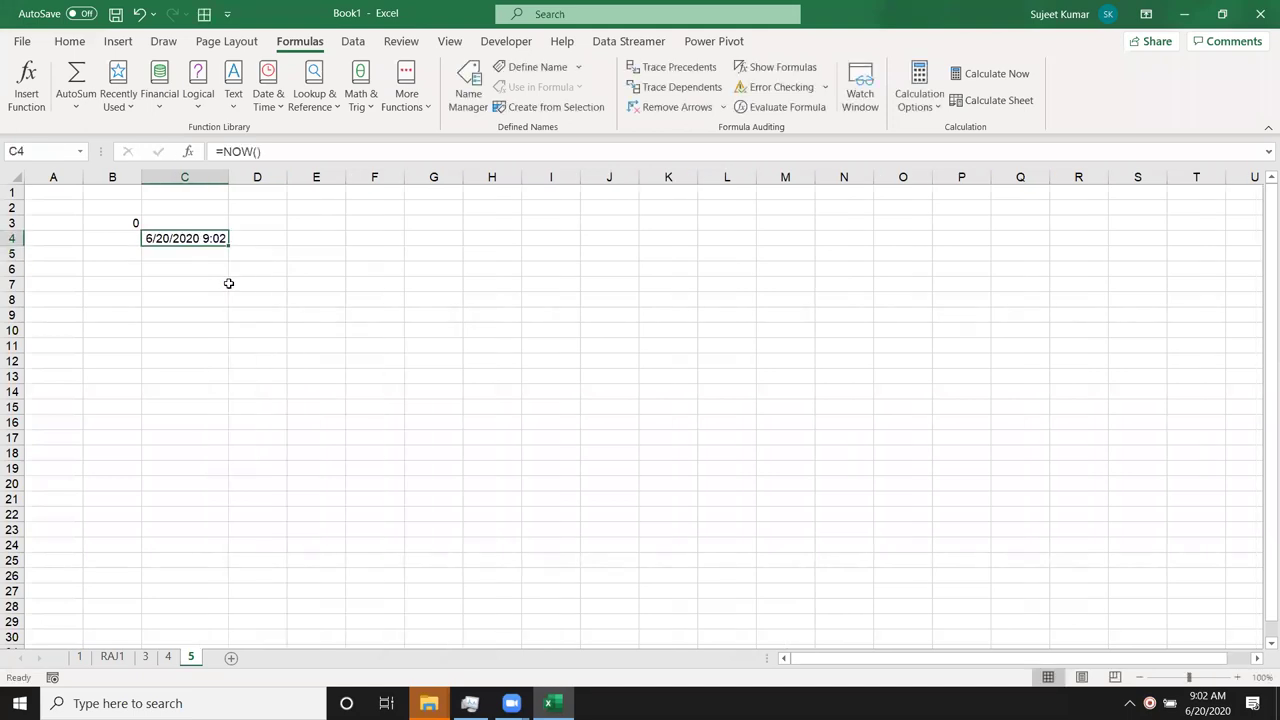
key(Right)
key(Down)
text(=)
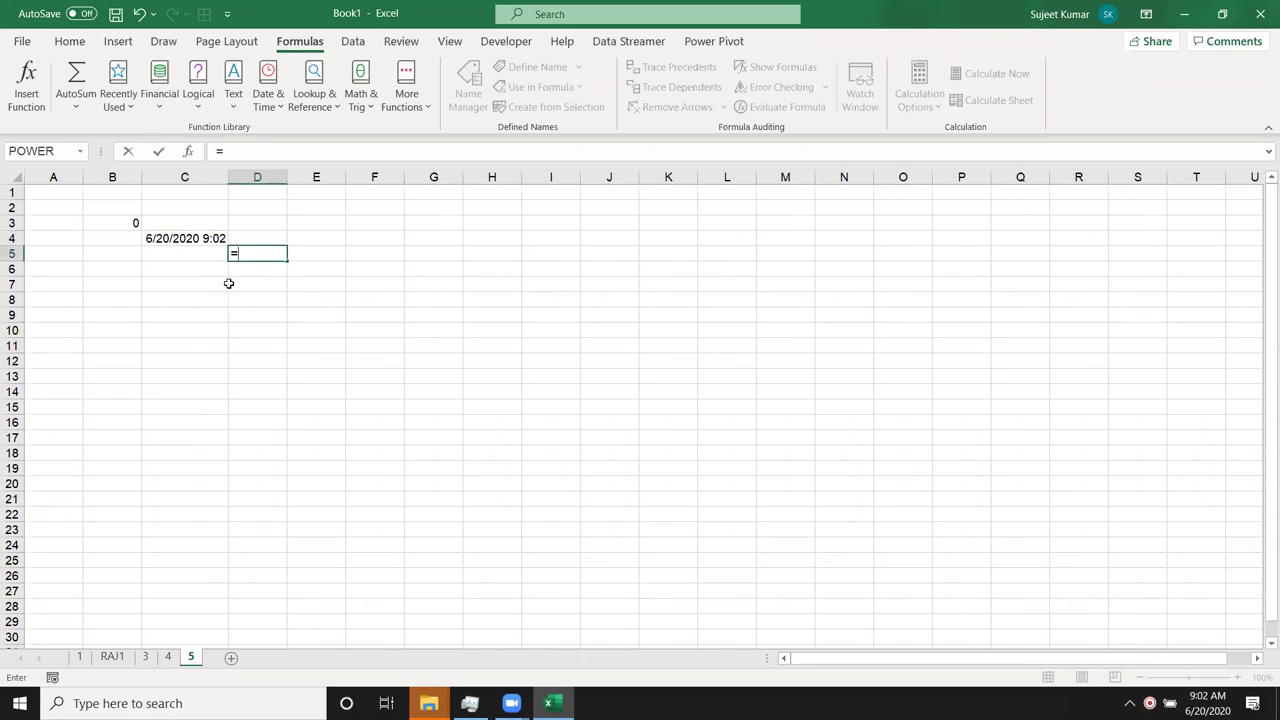
text(datedi)
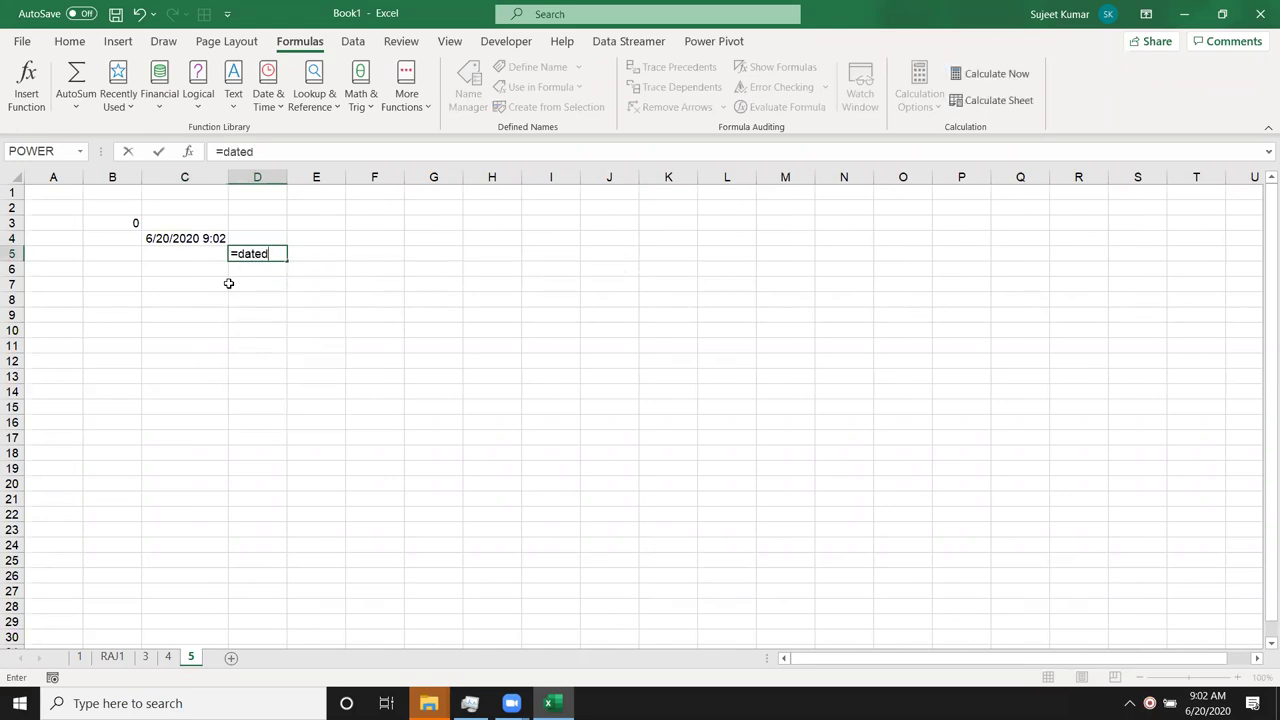
text(f)
text(()
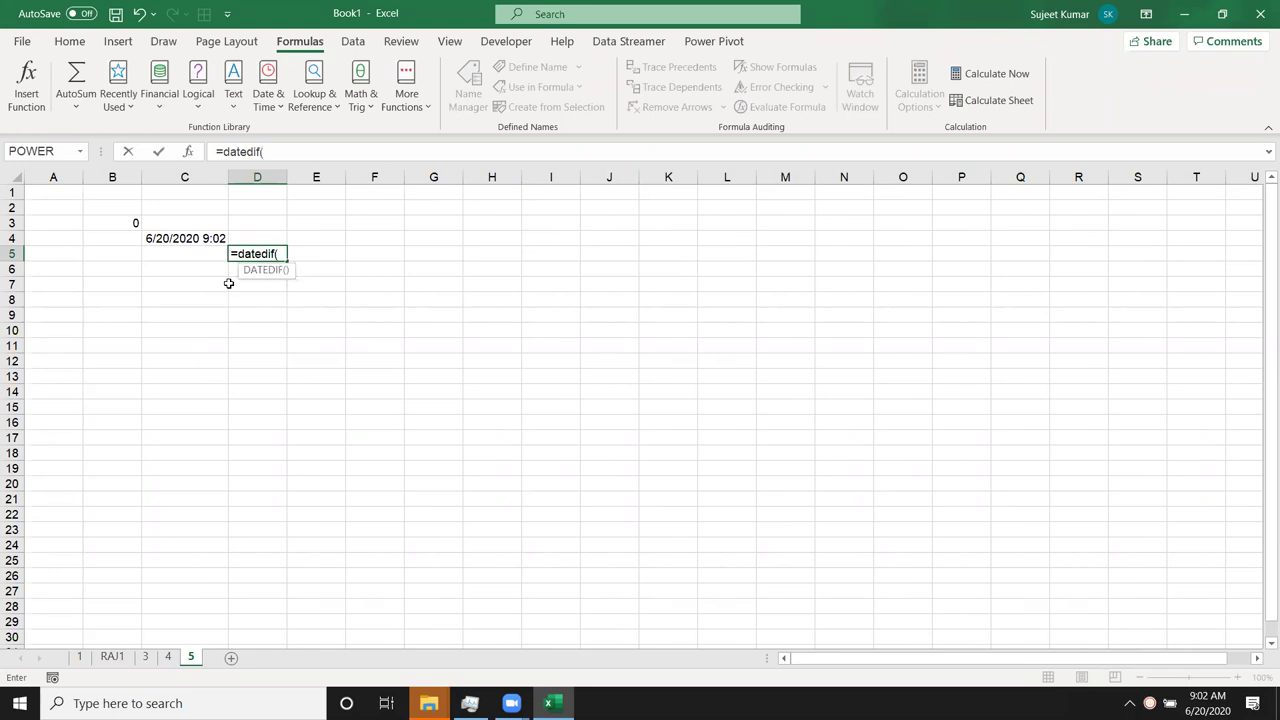
click(250, 148)
click(188, 152)
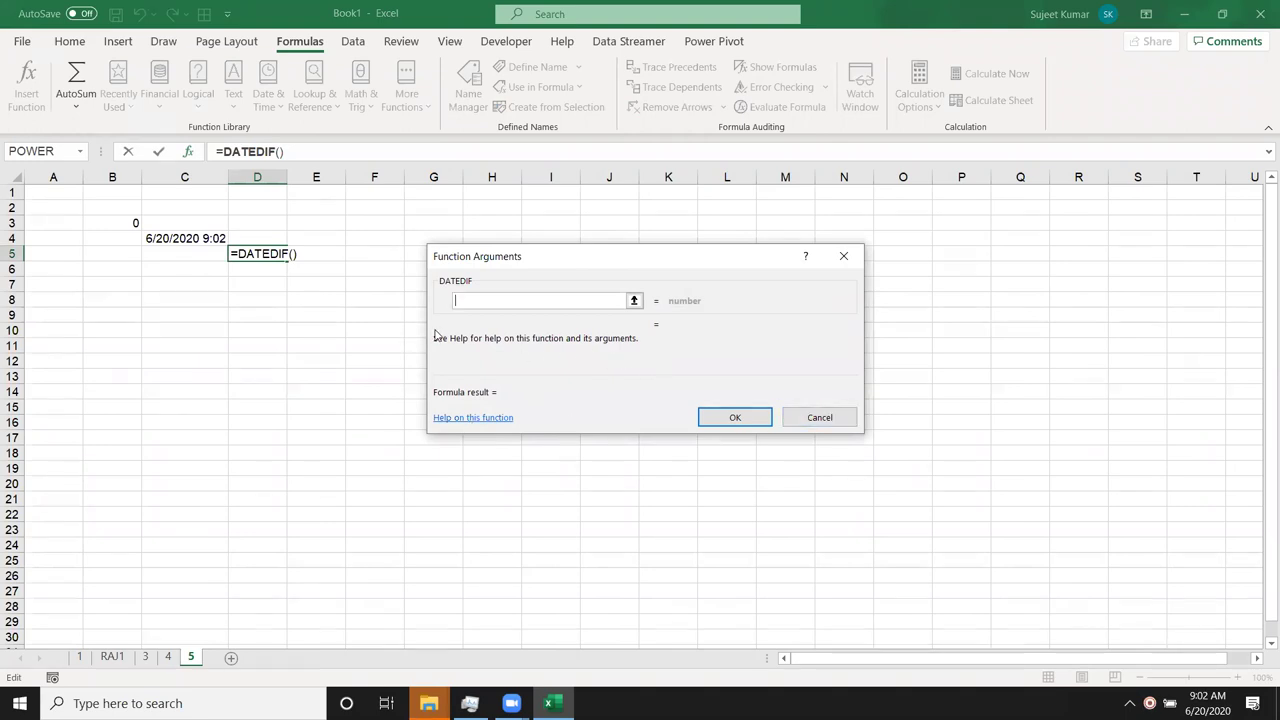
key(Escape)
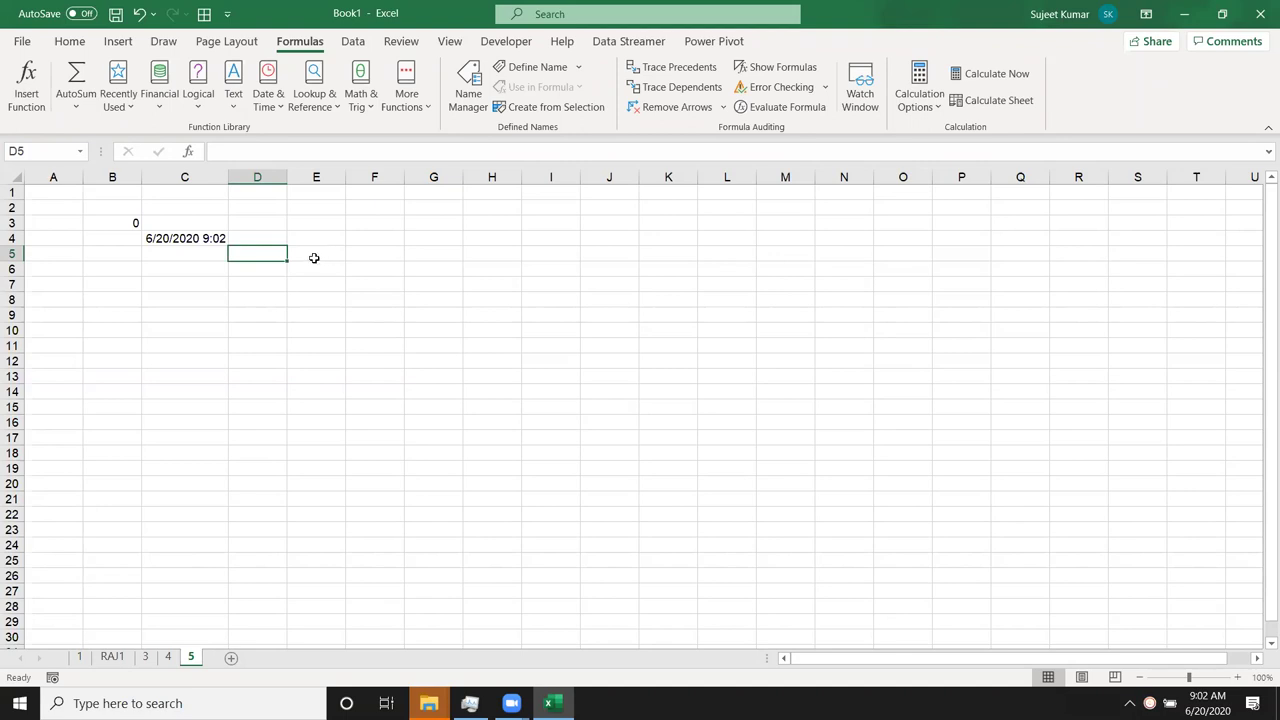
Insert the Financial function DDB into cell F4 through the Insert Function dialog
click(368, 232)
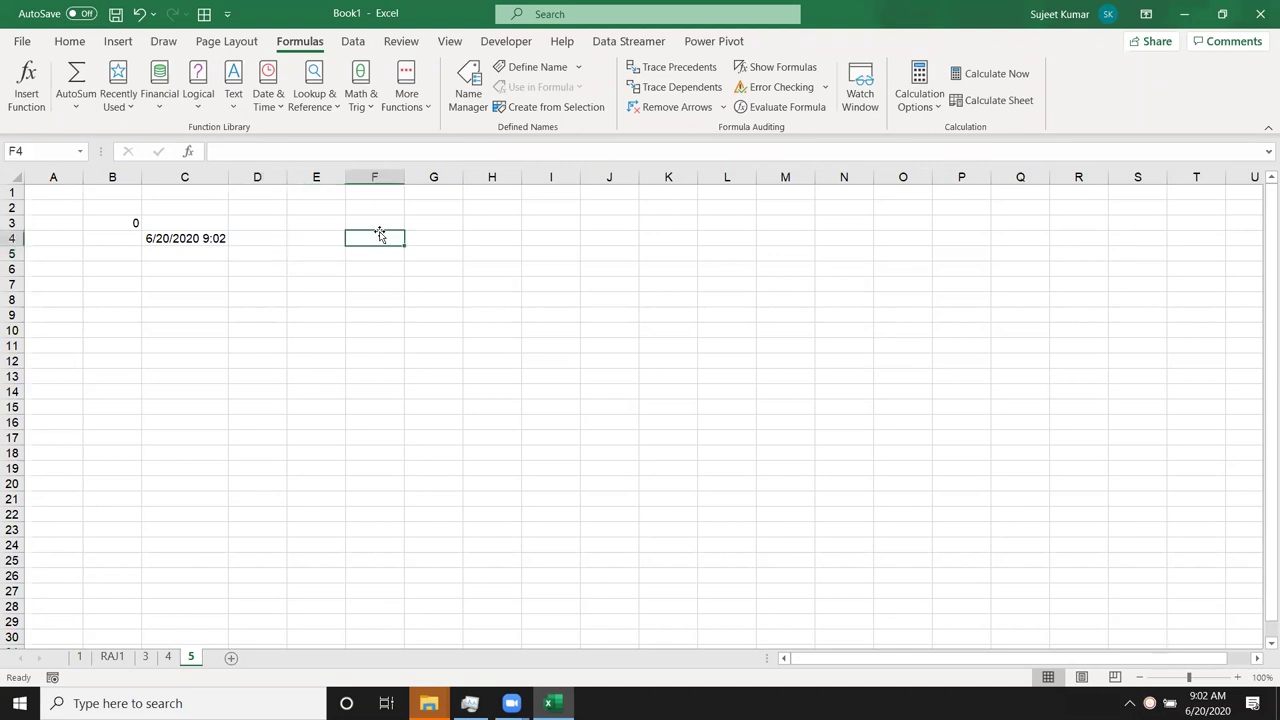
click(187, 151)
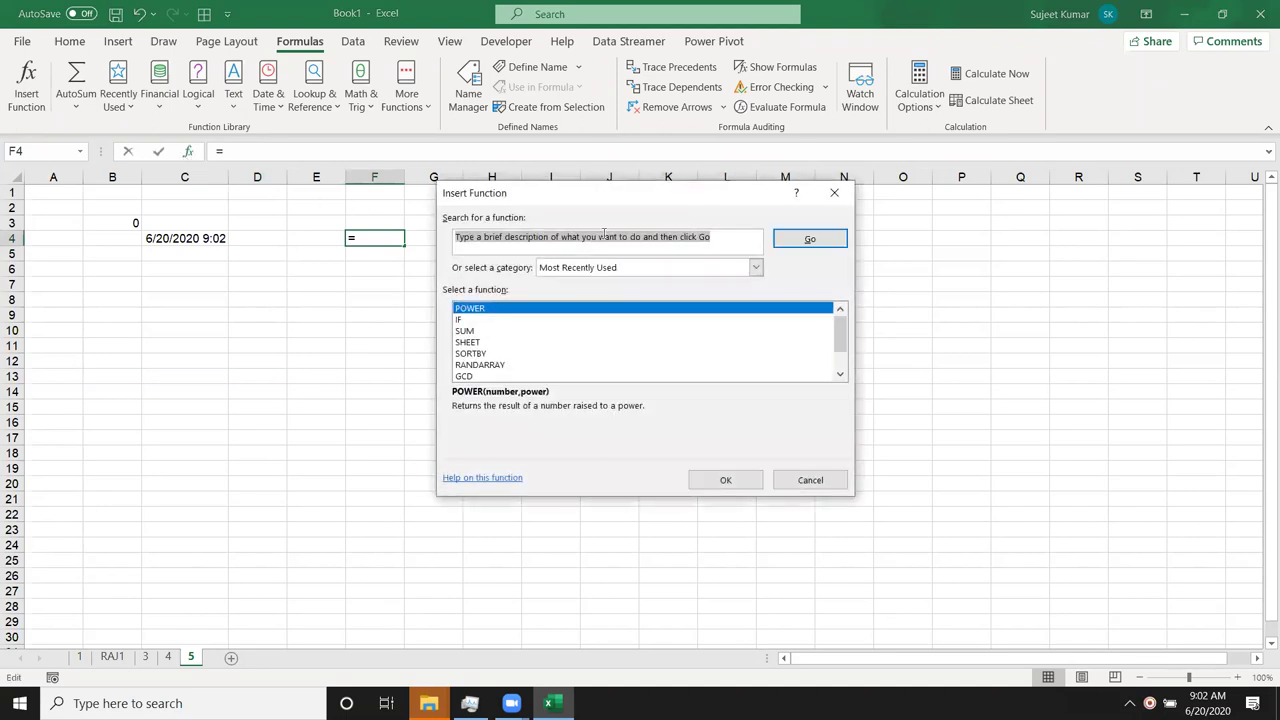
click(617, 267)
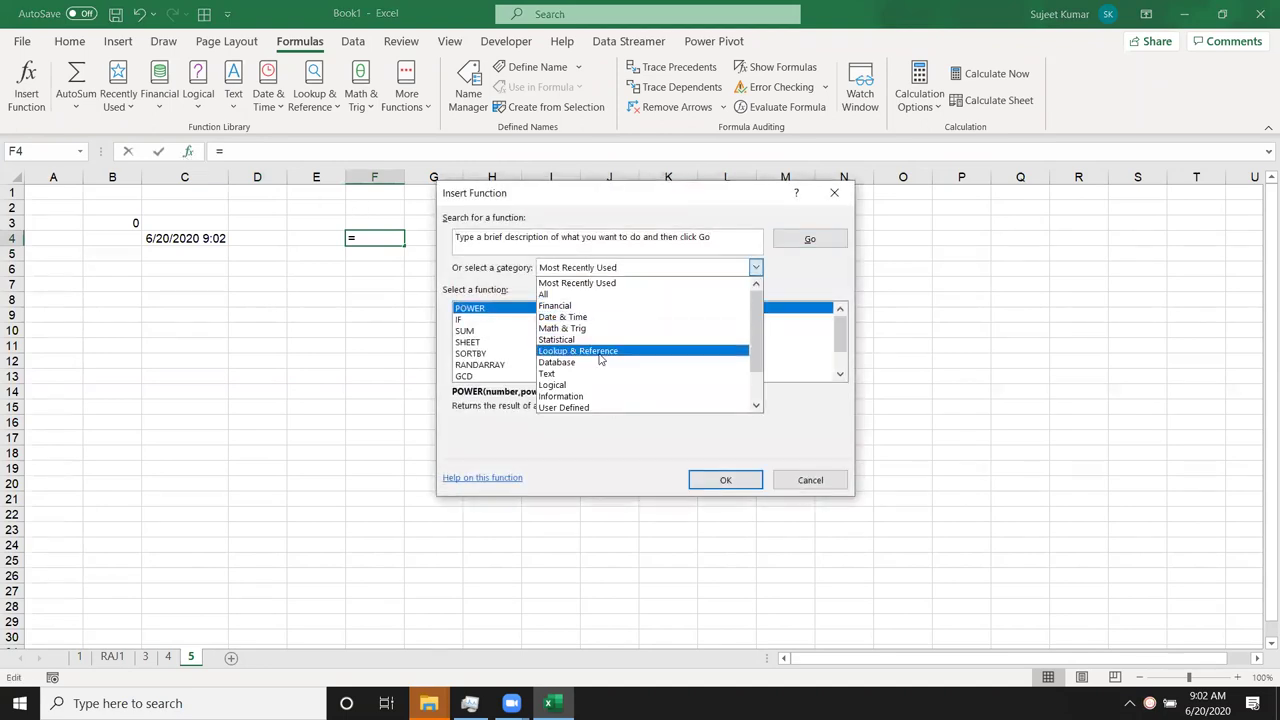
click(584, 309)
scroll(540, 348, down, 4)
click(480, 320)
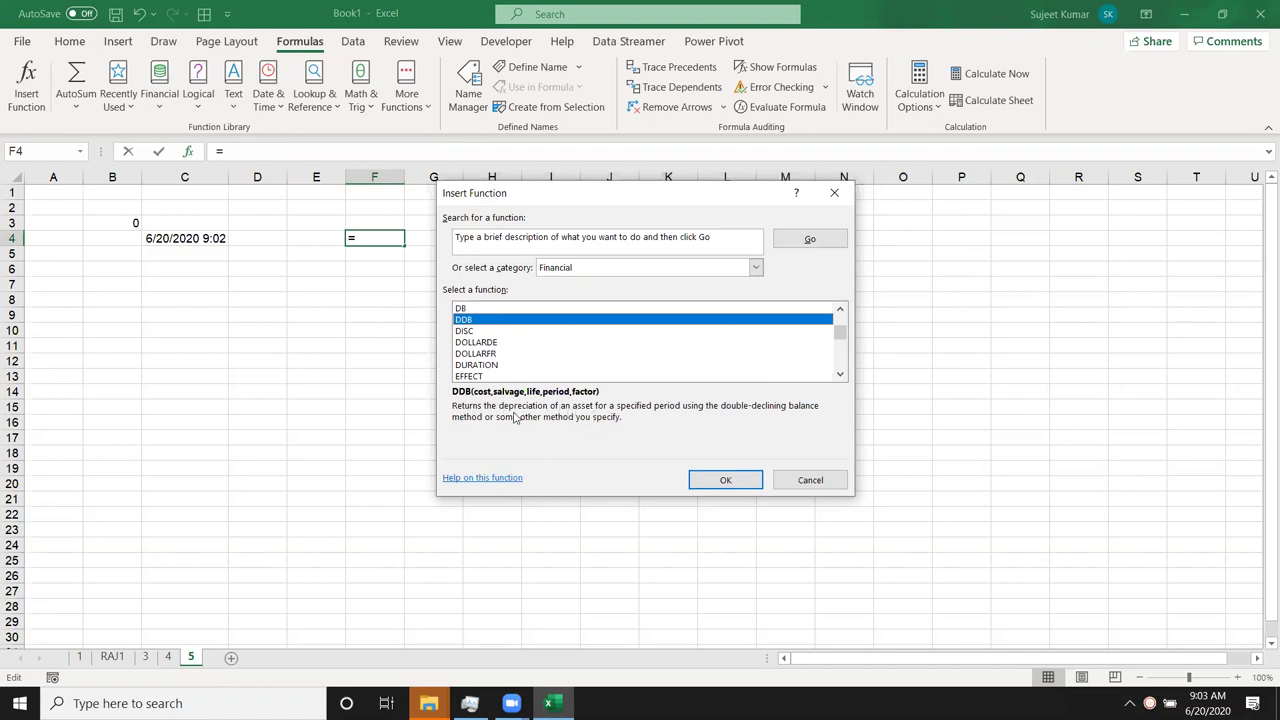
click(722, 479)
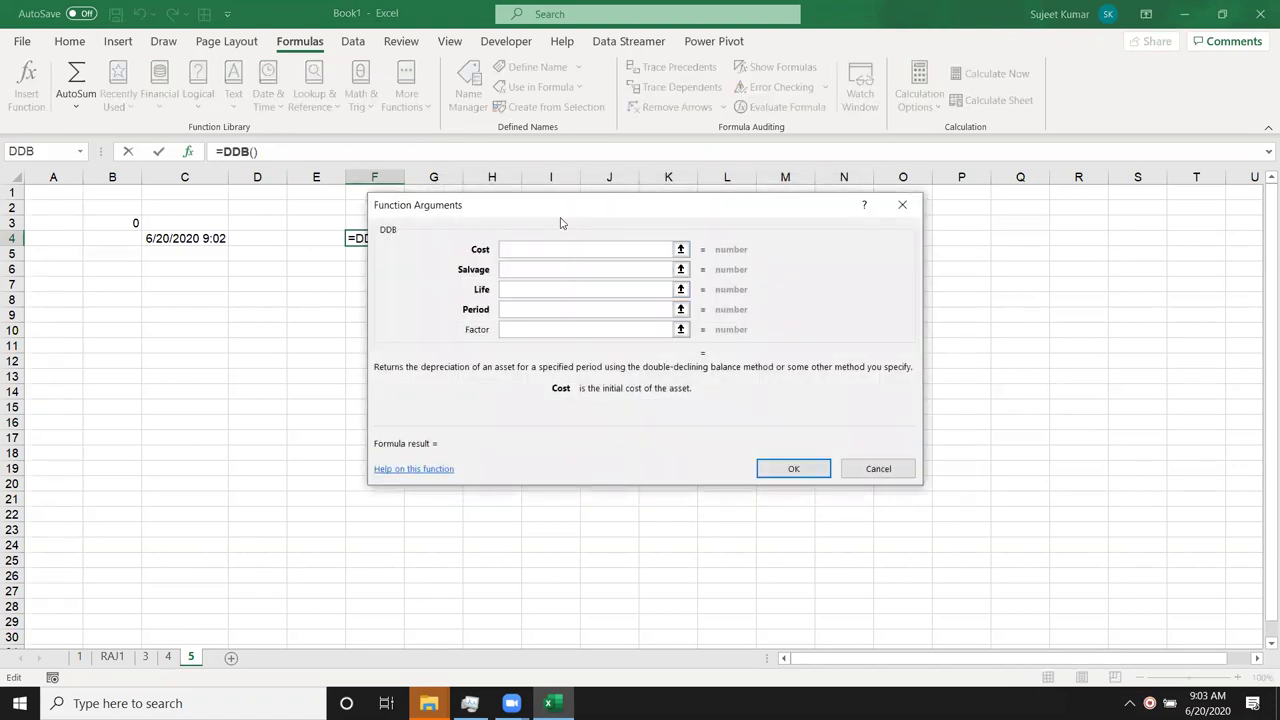
Read the DDB descriptions for Salvage, Life, Period and Factor, then return to Cost
drag(553, 213, 515, 207)
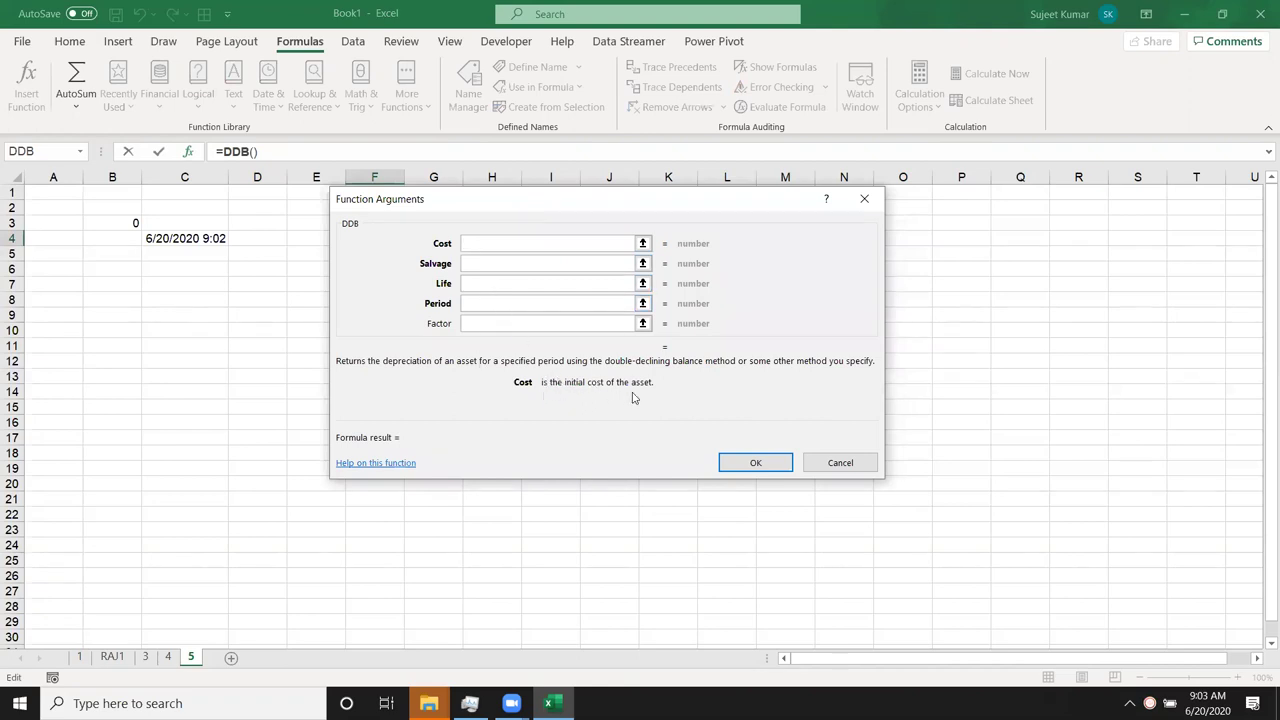
click(488, 261)
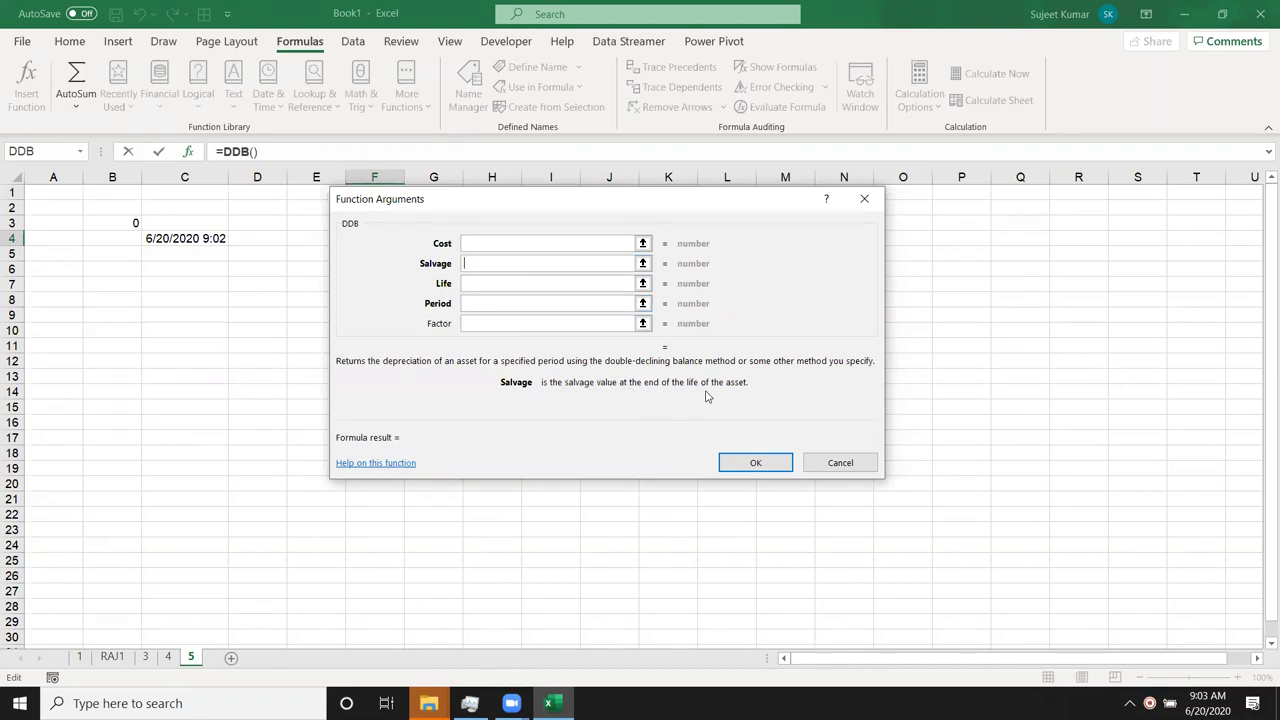
click(466, 284)
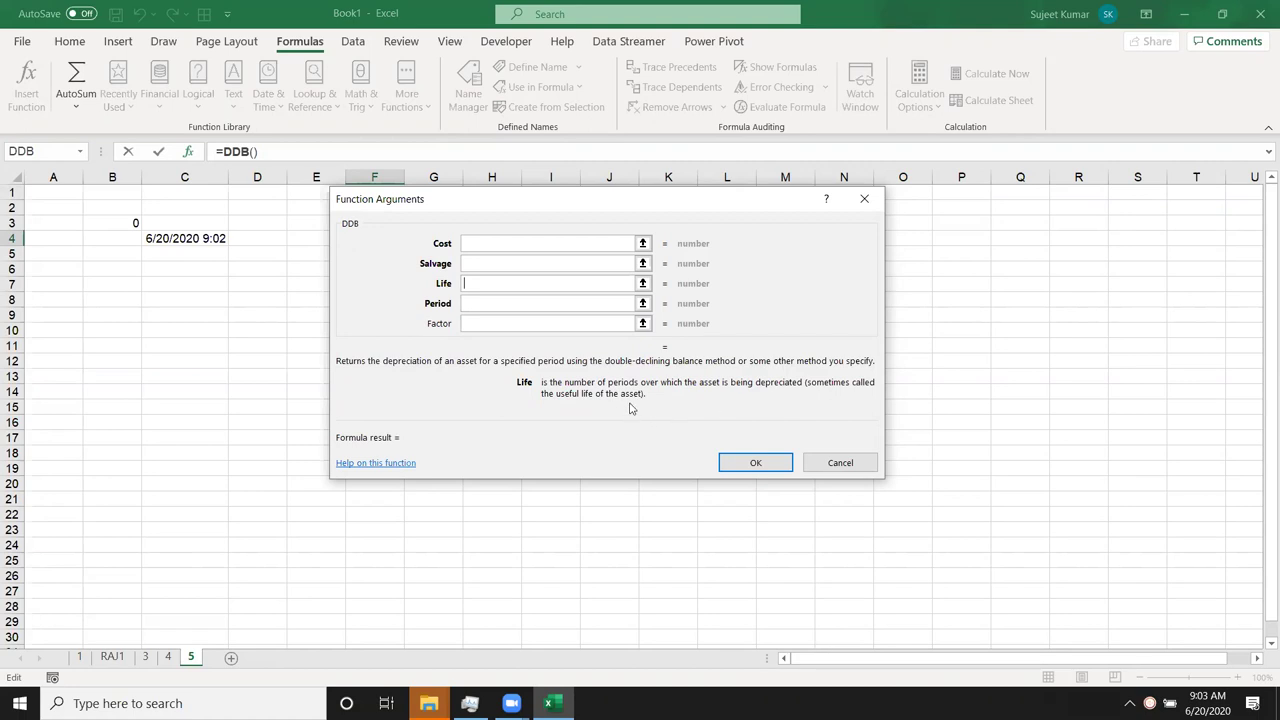
click(492, 303)
click(488, 323)
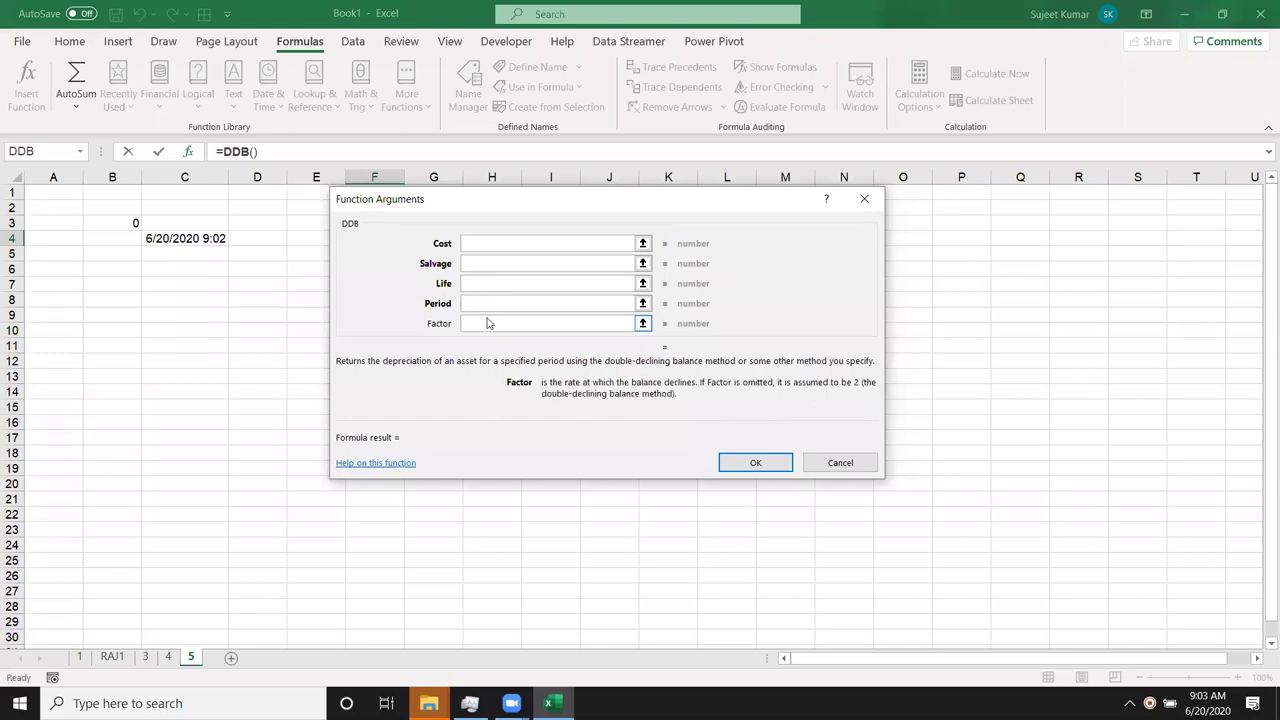
click(486, 304)
click(486, 284)
click(486, 264)
click(487, 245)
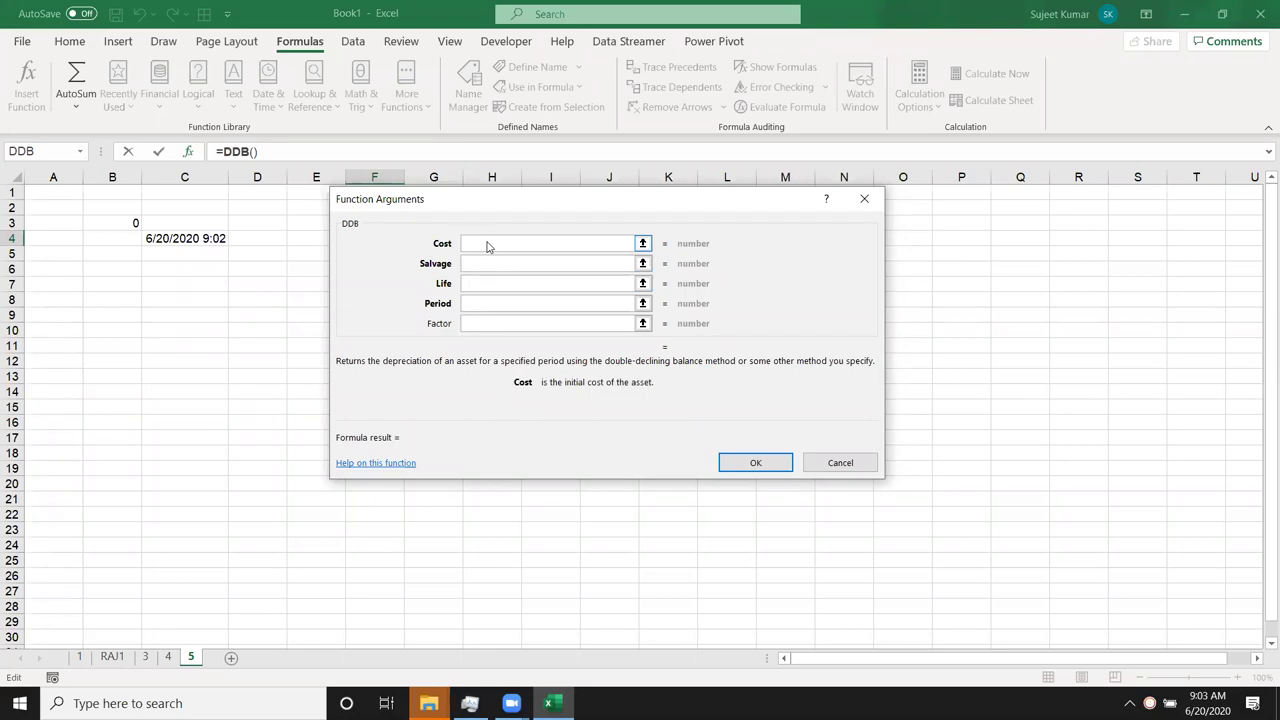
Step through the DDB arguments again from Salvage to Factor and back
click(486, 265)
click(480, 287)
click(480, 305)
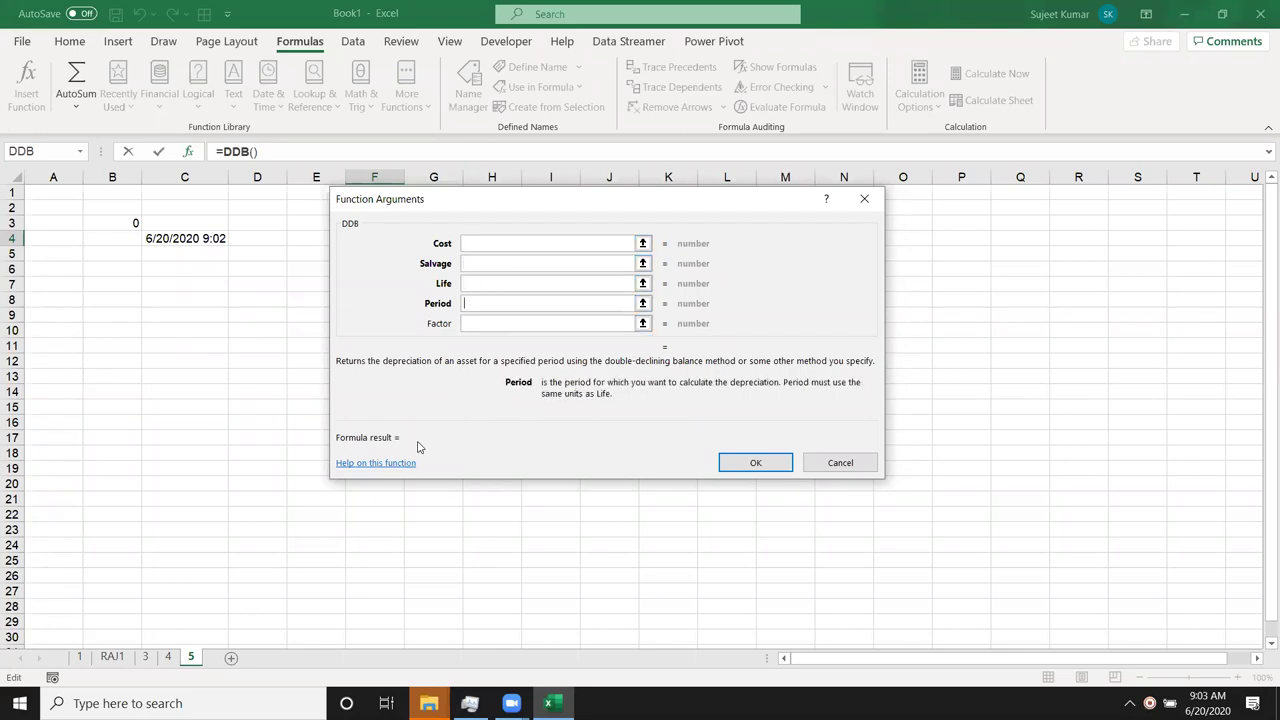
click(477, 325)
click(475, 312)
click(479, 287)
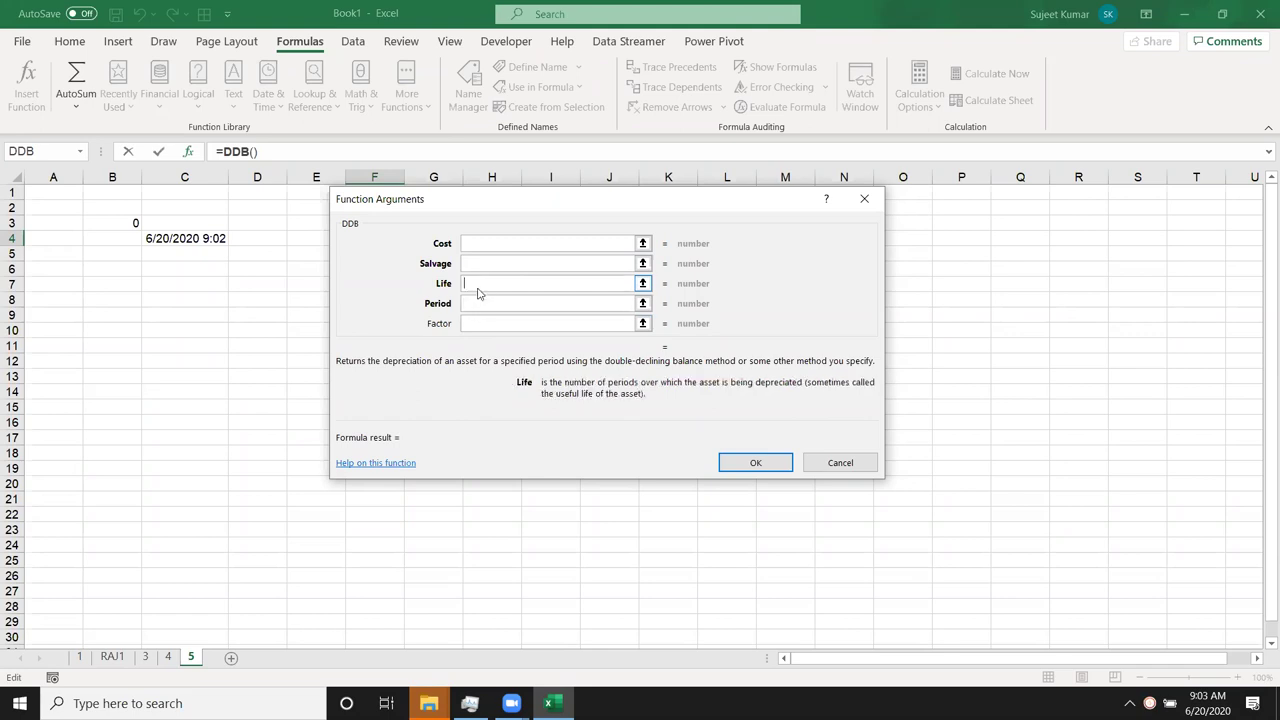
click(480, 271)
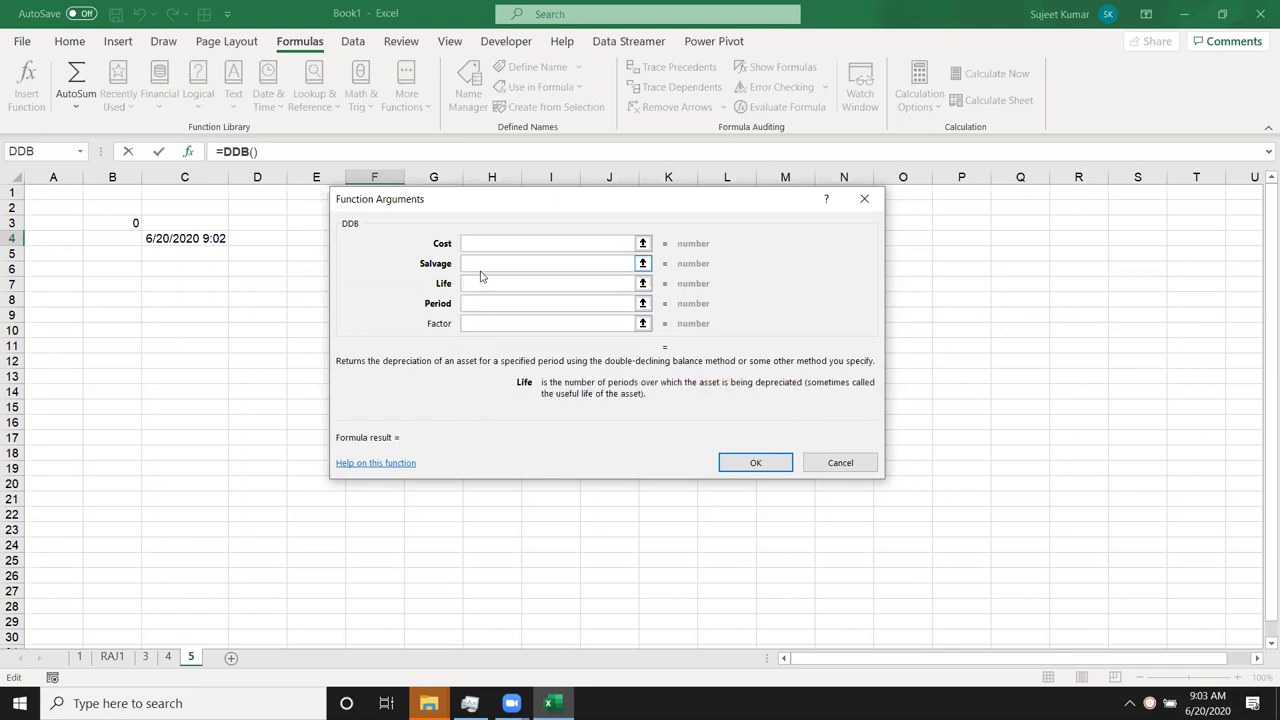
View online help for DDB, then cancel the dialog without inserting the formula
click(383, 465)
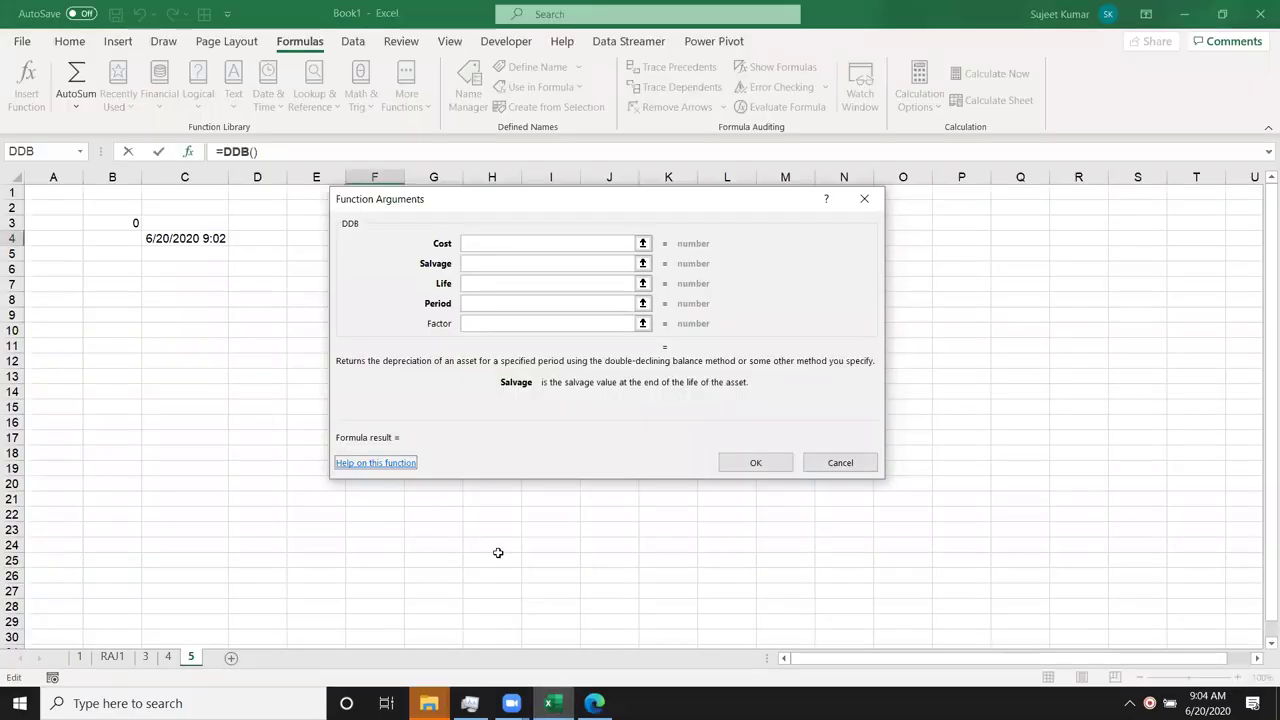
click(843, 461)
click(209, 441)
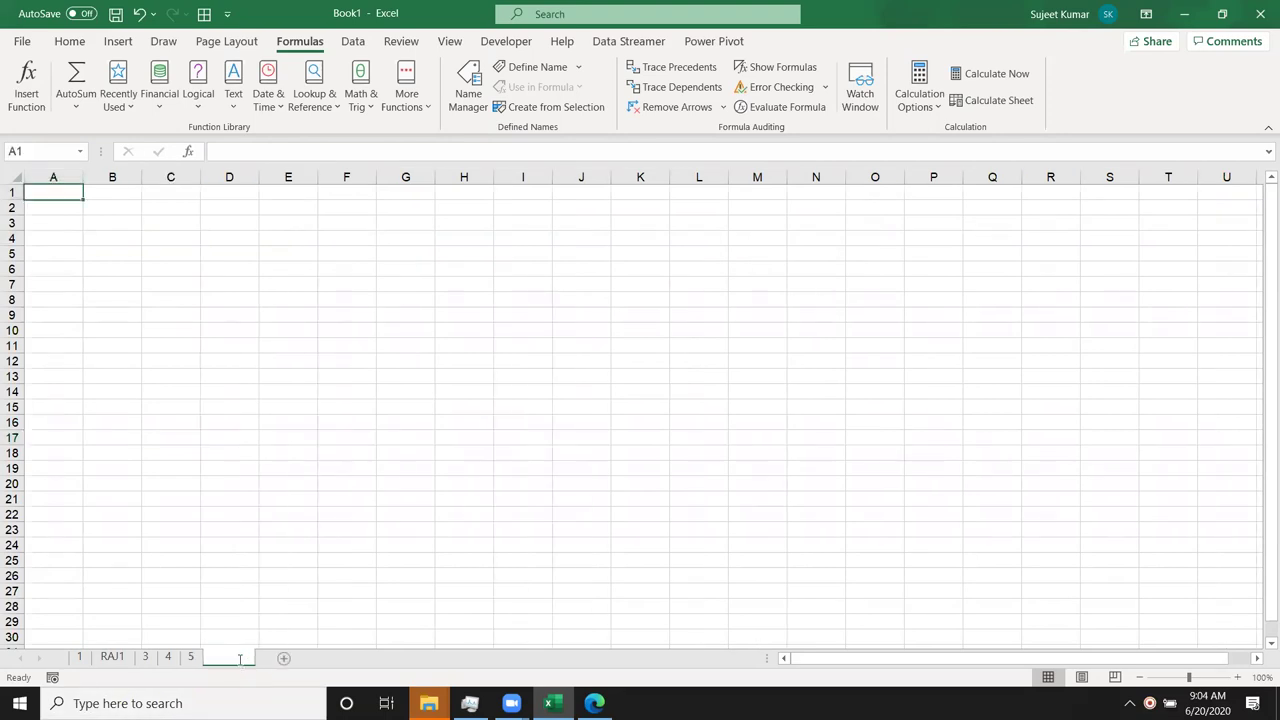
Rename the new worksheet to 6
double_click(238, 660)
text(6)
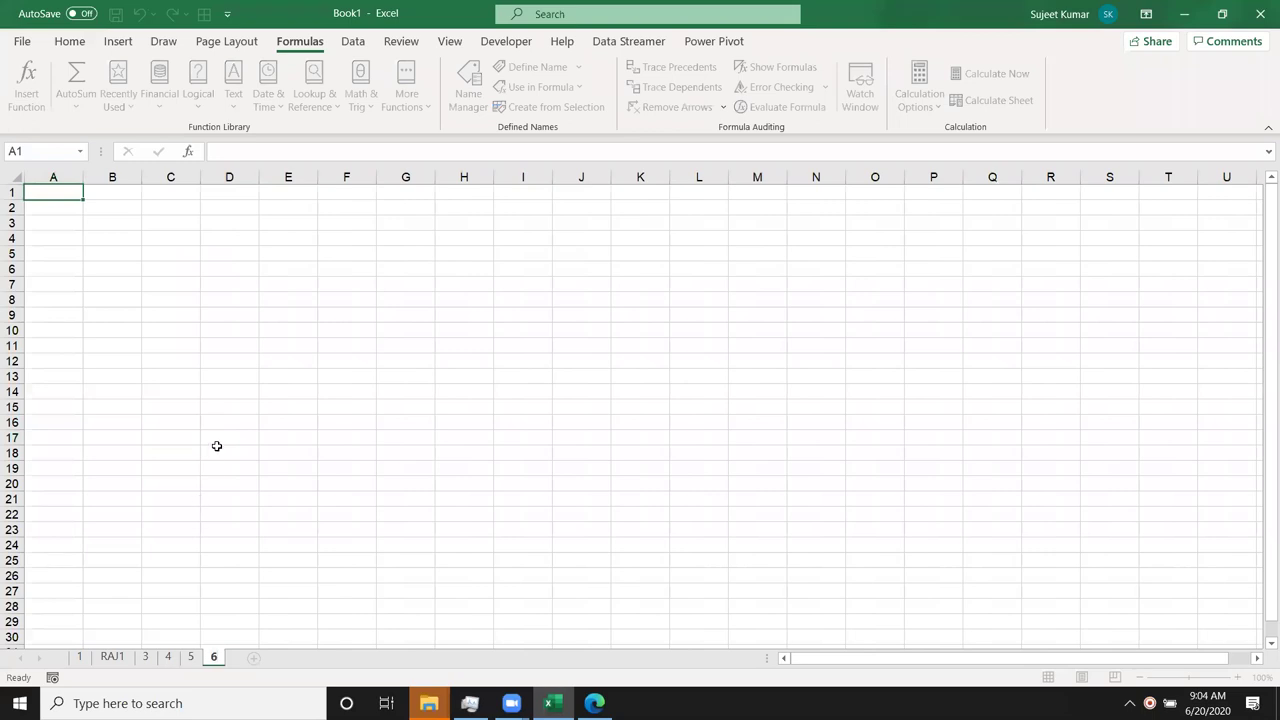
click(217, 446)
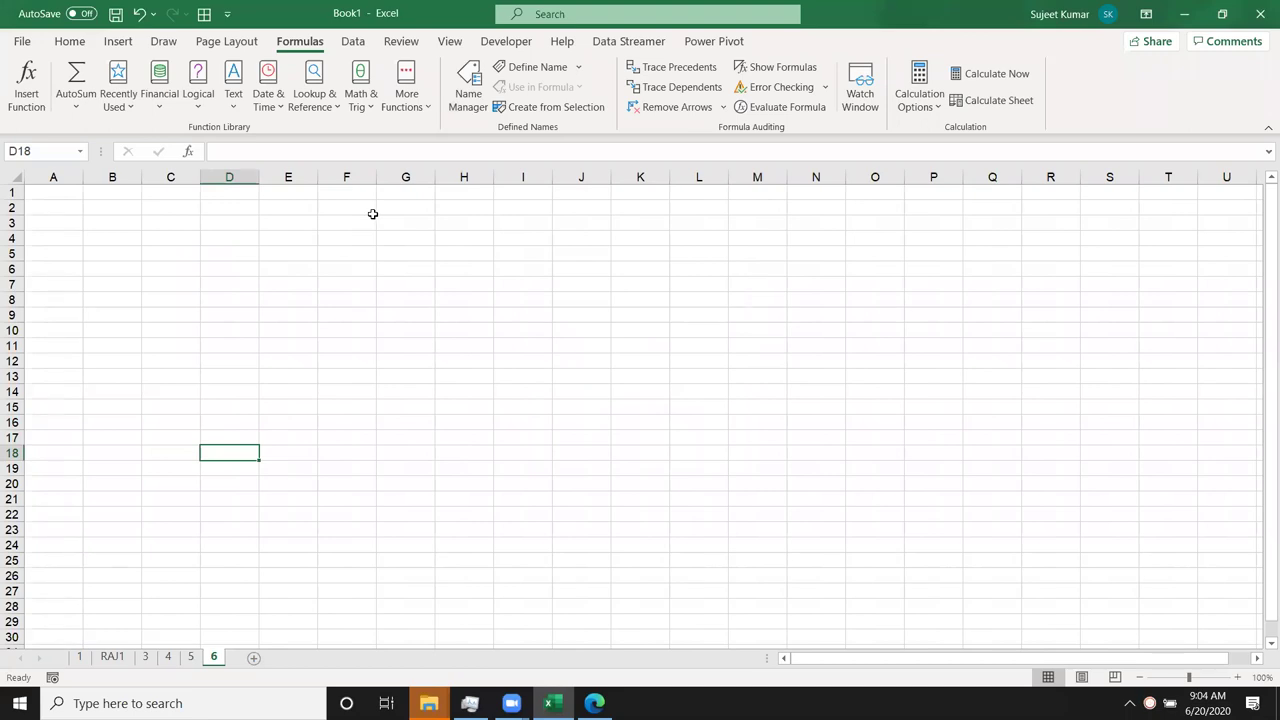
Enter =na in D4 (#NAME?) and =C5/0 in D5 (#DIV/0!)
click(226, 234)
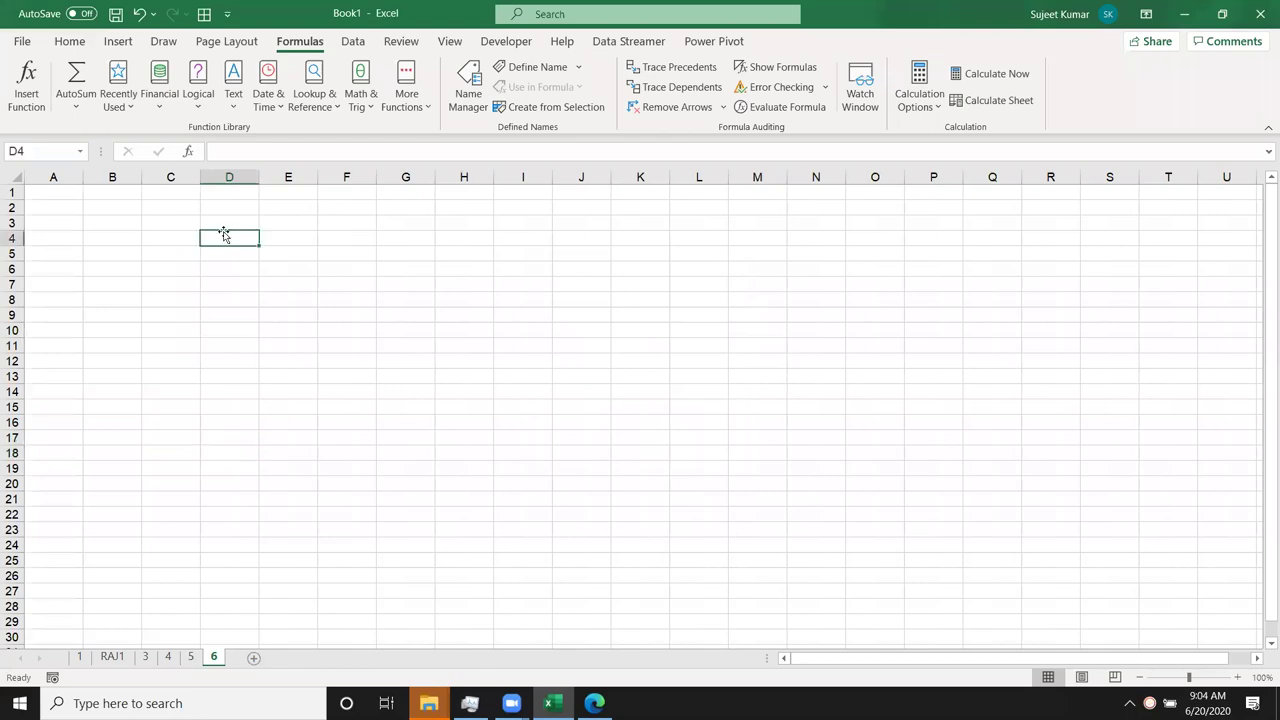
text(=na)
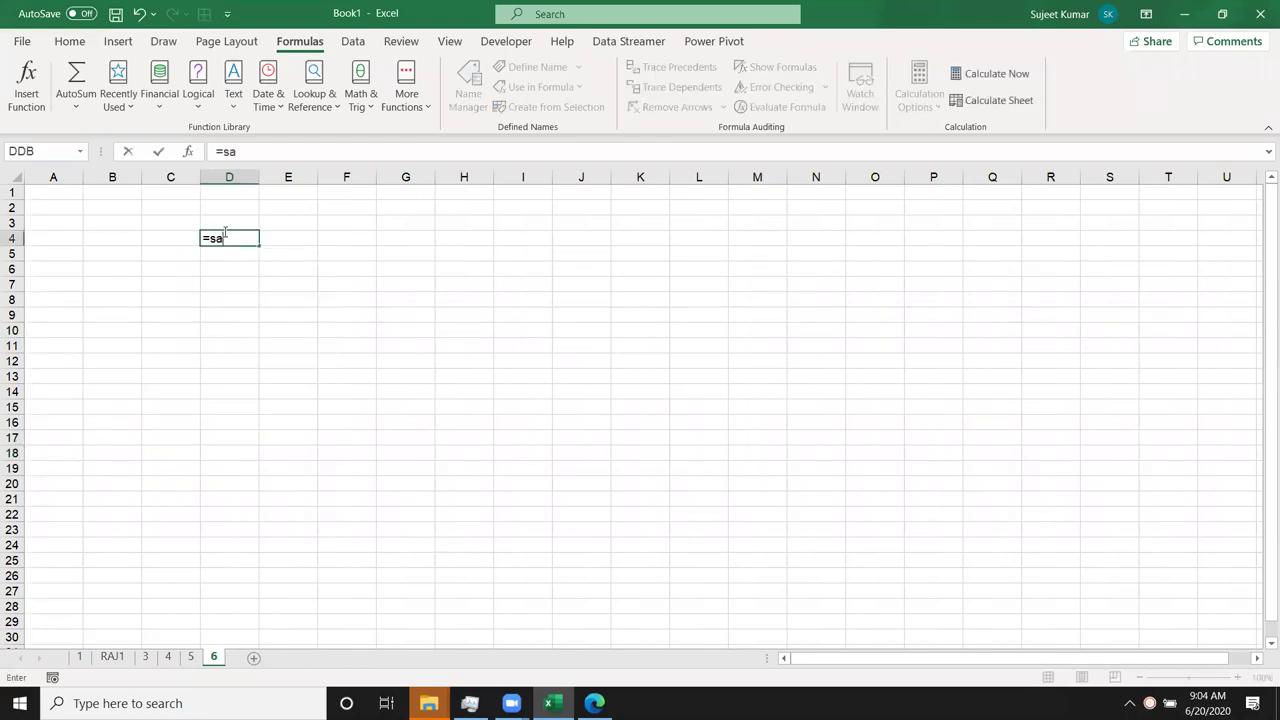
key(Return)
text(=)
key(Left)
text(/)
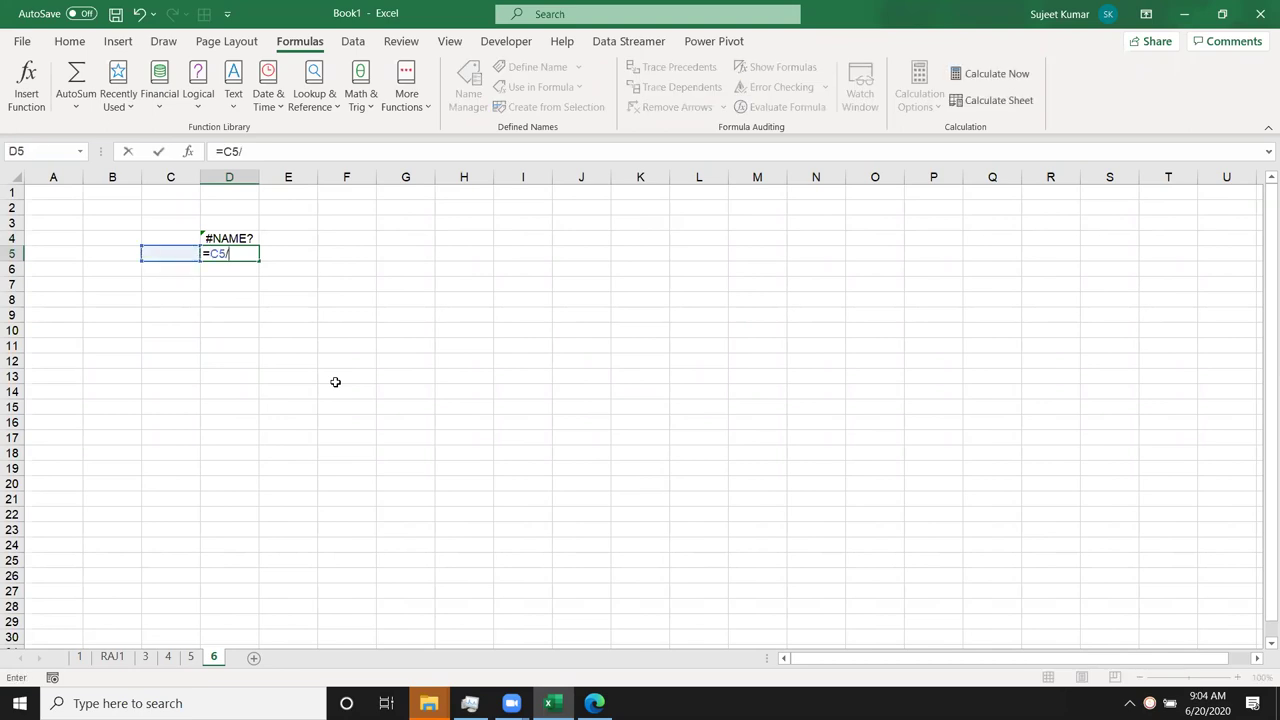
text(0)
key(Return)
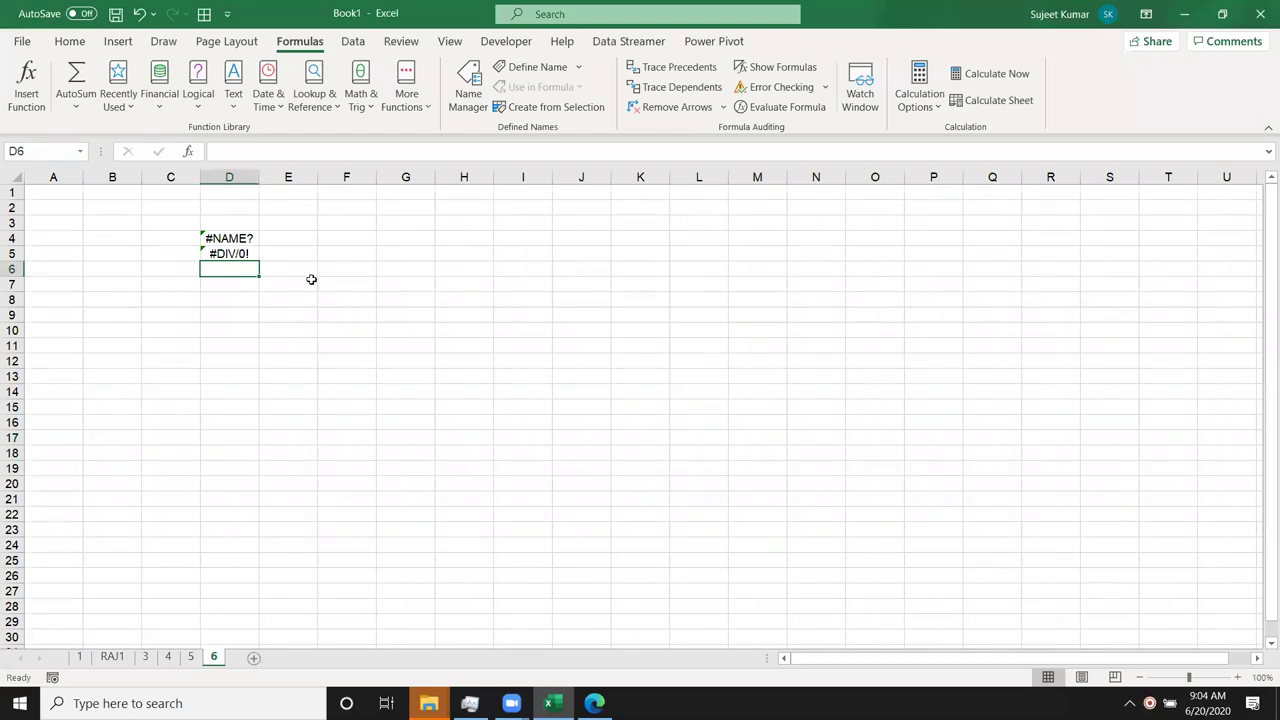
Start =ERROR.TYPE( in D7 by typing =err and accepting the suggestion
click(235, 290)
text(=)
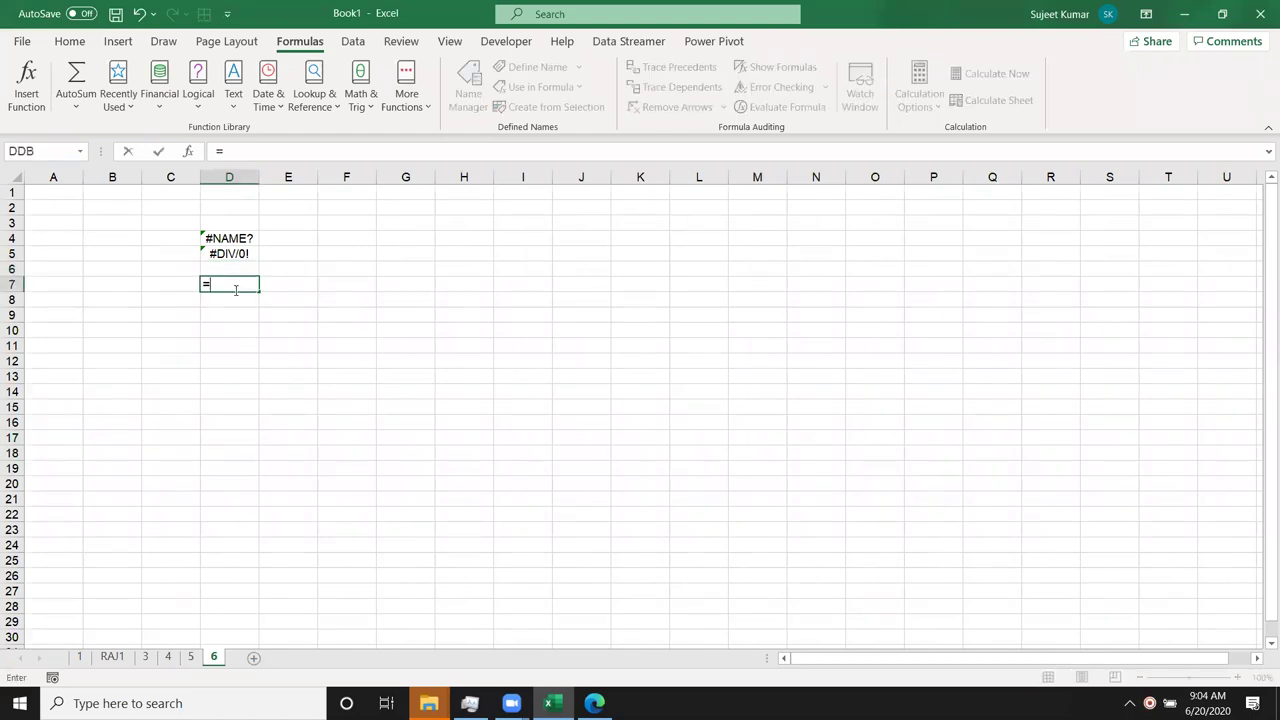
text(e)
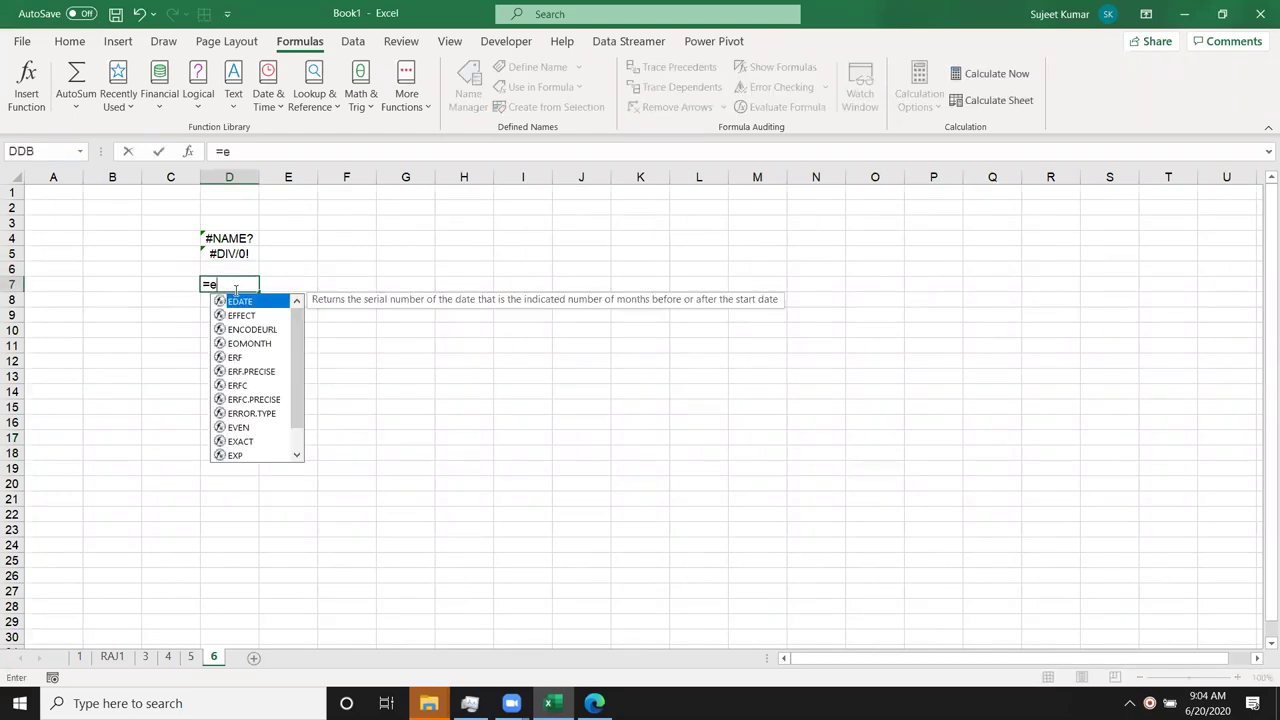
text(rr)
key(Tab)
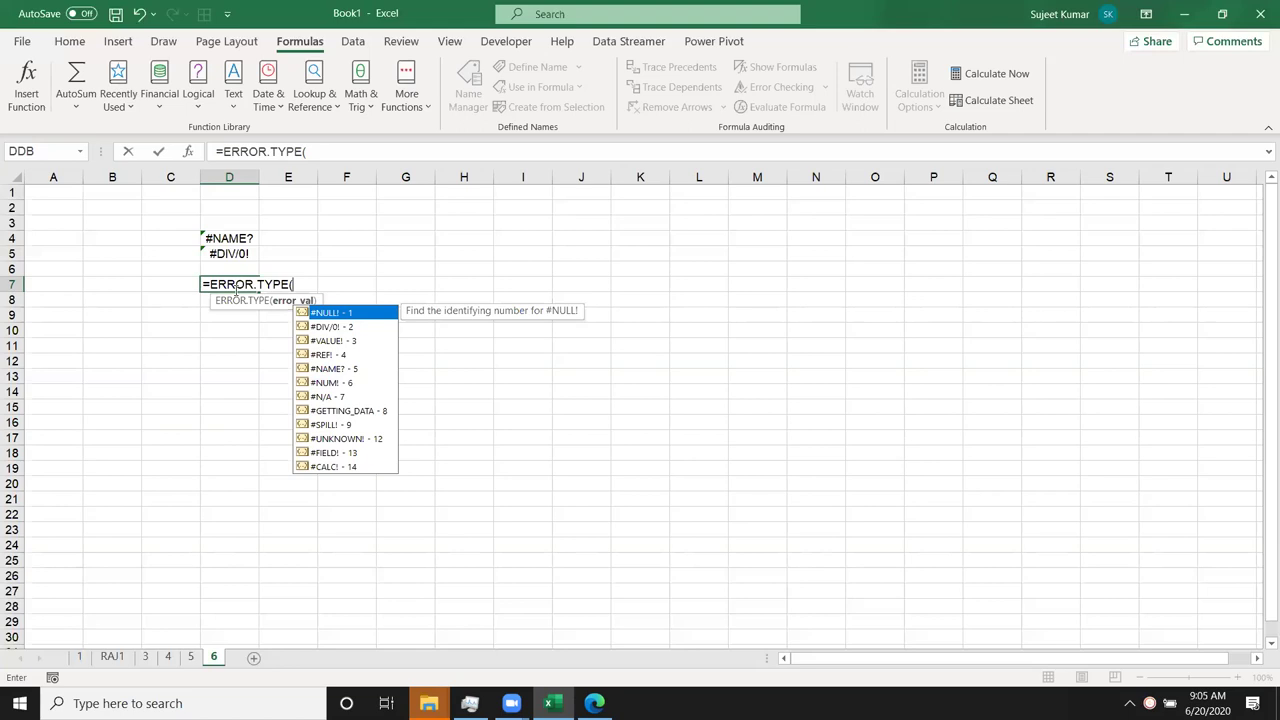
Preview the ERROR.TYPE codes for #DIV/0!, #VALUE!, #REF! and #NAME?
key(Down)
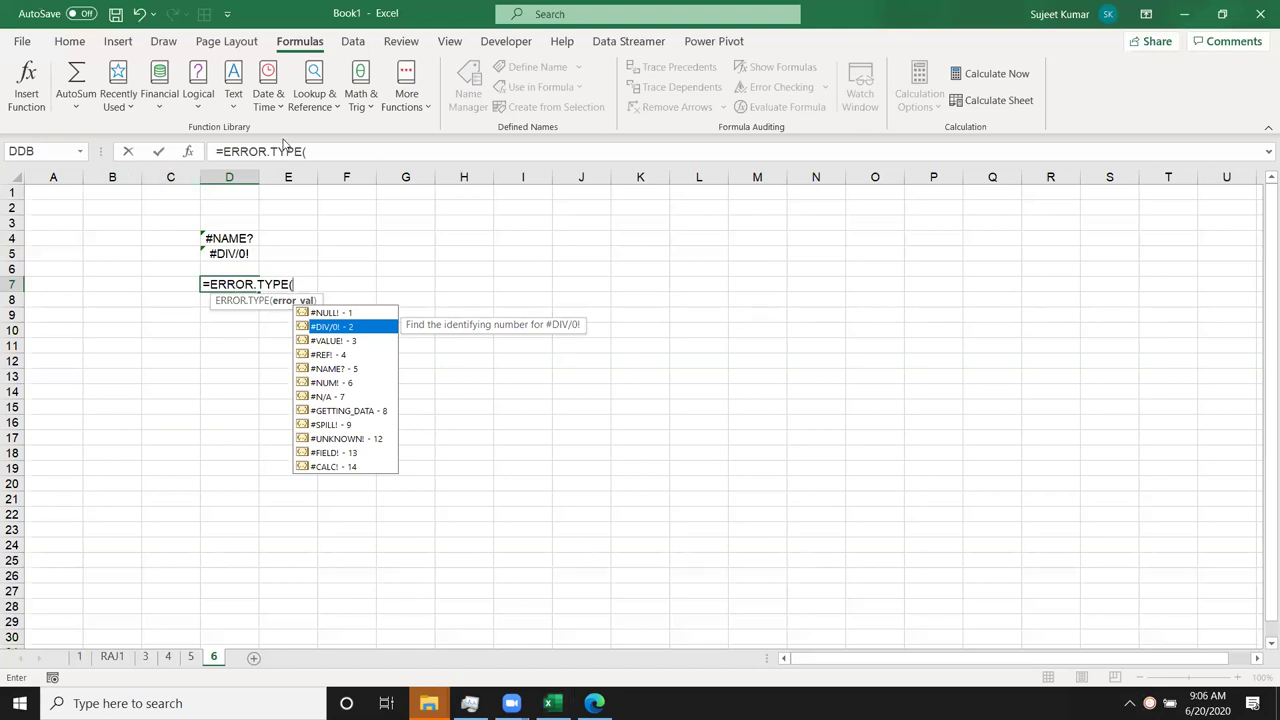
key(Down)
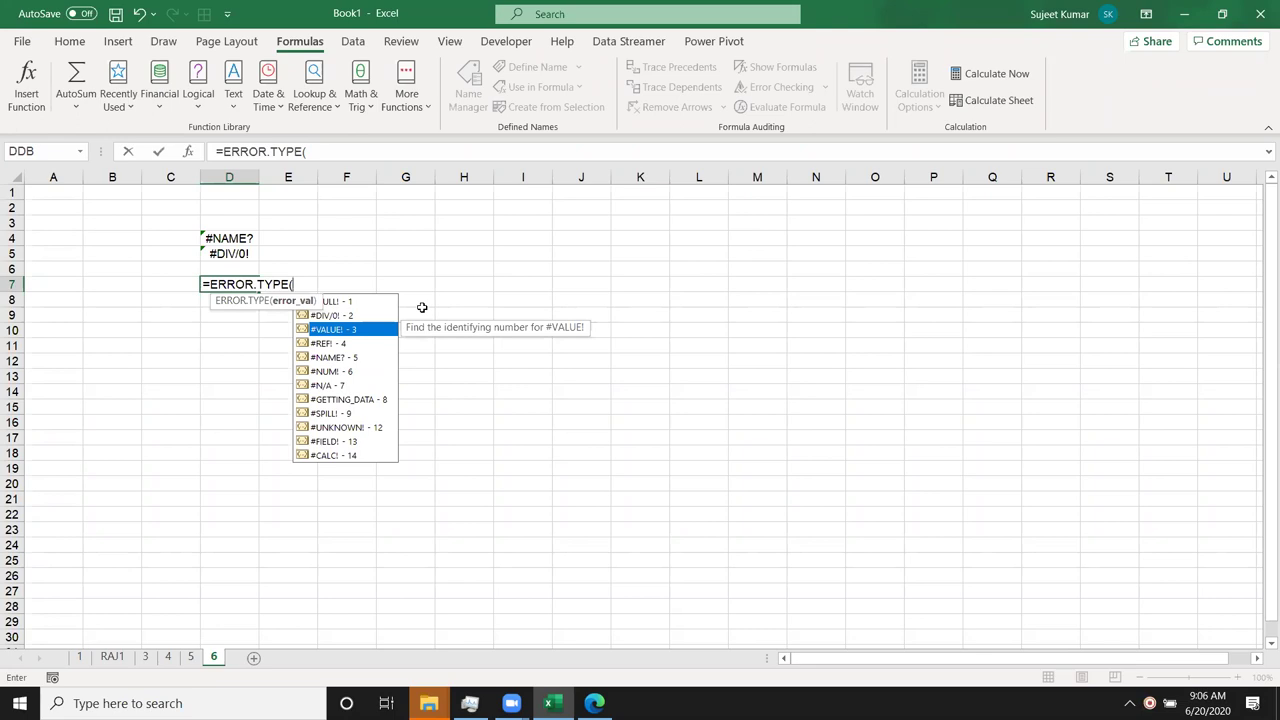
key(Down)
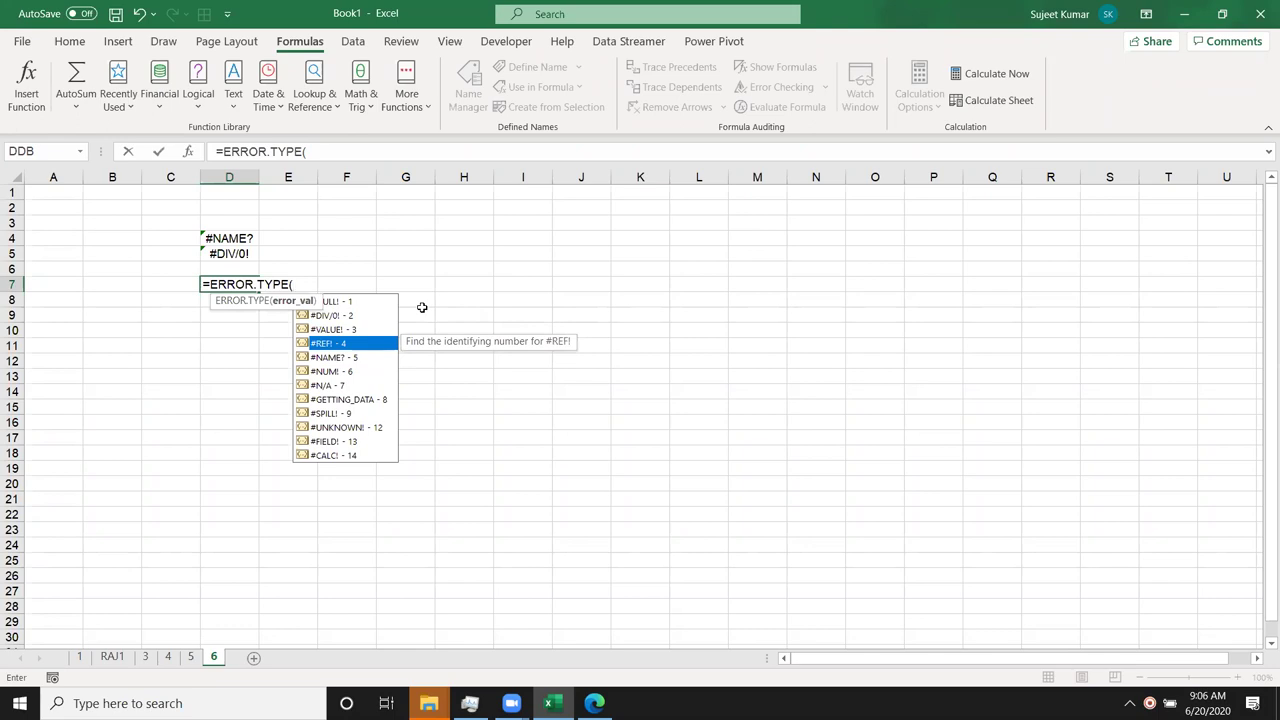
click(54, 195)
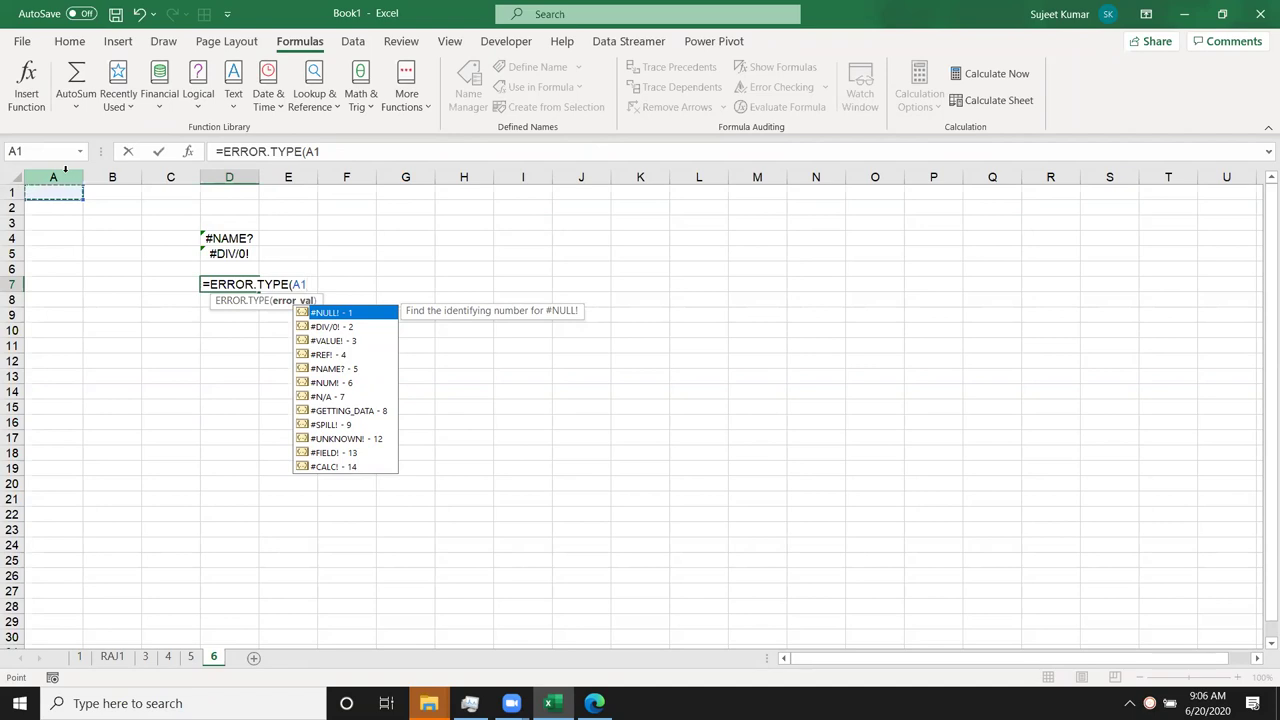
key(BackSpace)
key(BackSpace)
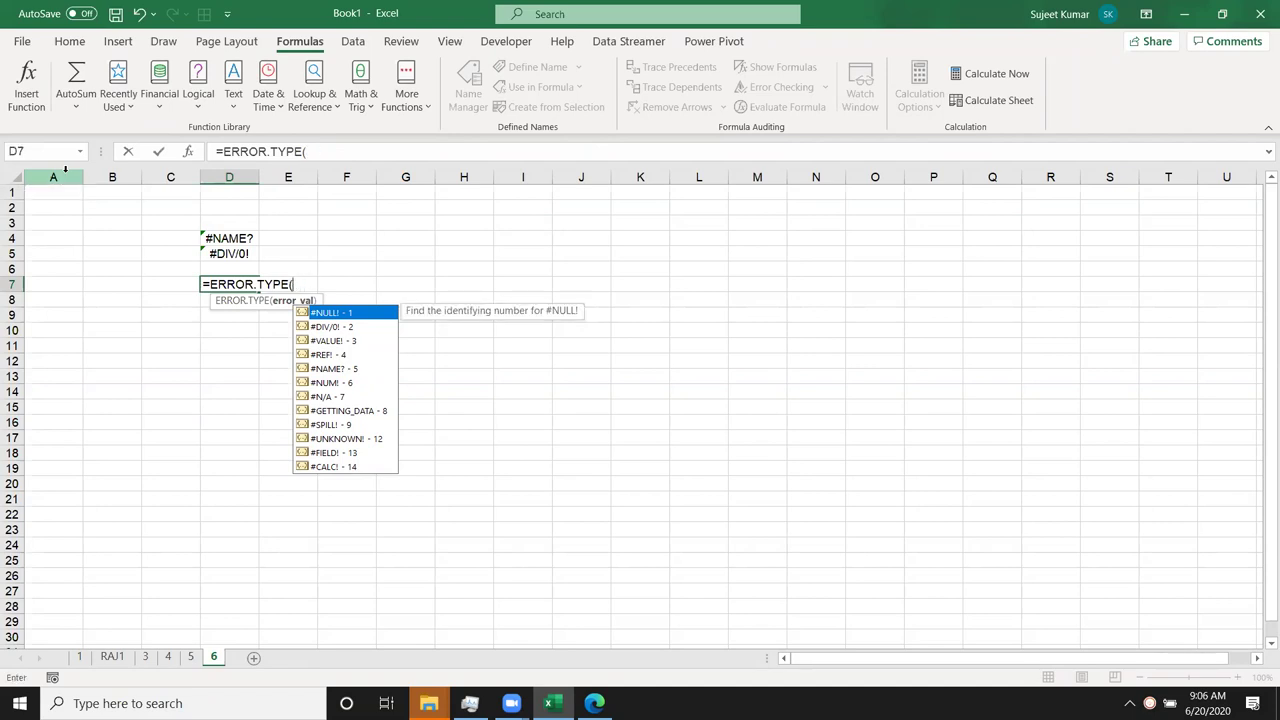
key(Down)
key(Down)
key(Down)
key(Down)
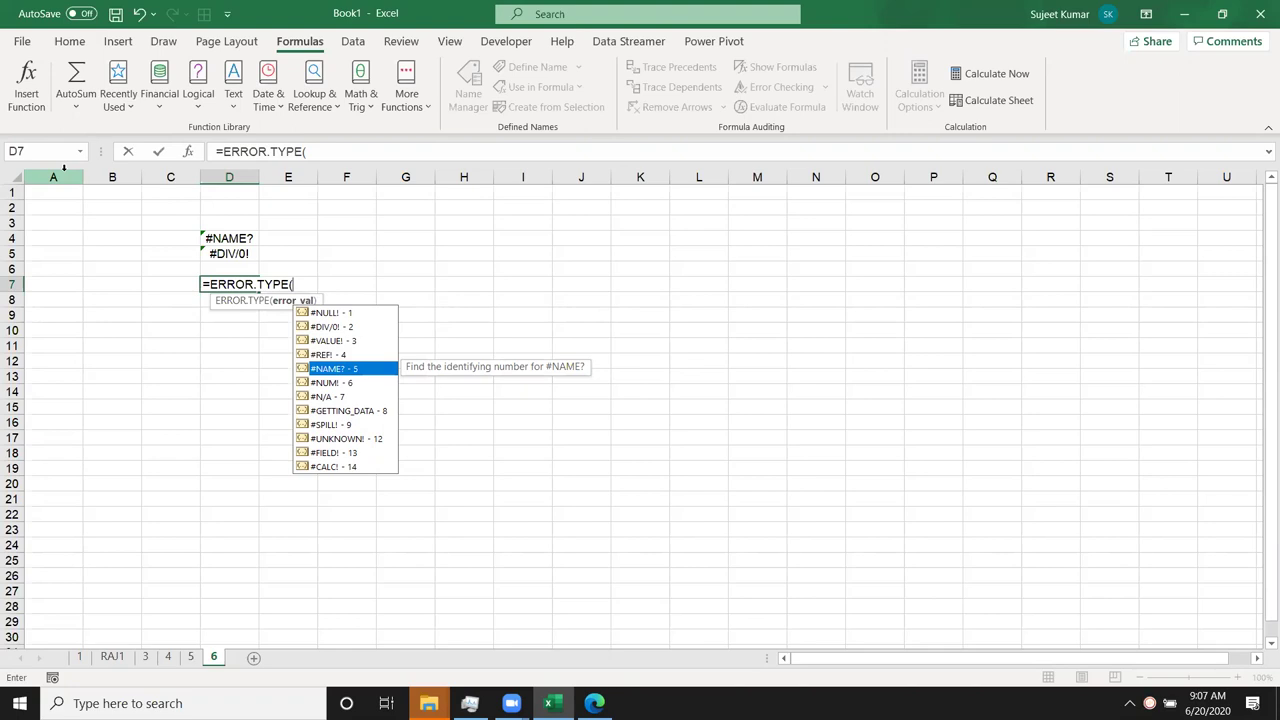
Preview the codes for #NUM!, #N/A, #GETTING_DATA, #SPILL!, #UNKNOWN!, #FIELD! and #CALC!
key(Down)
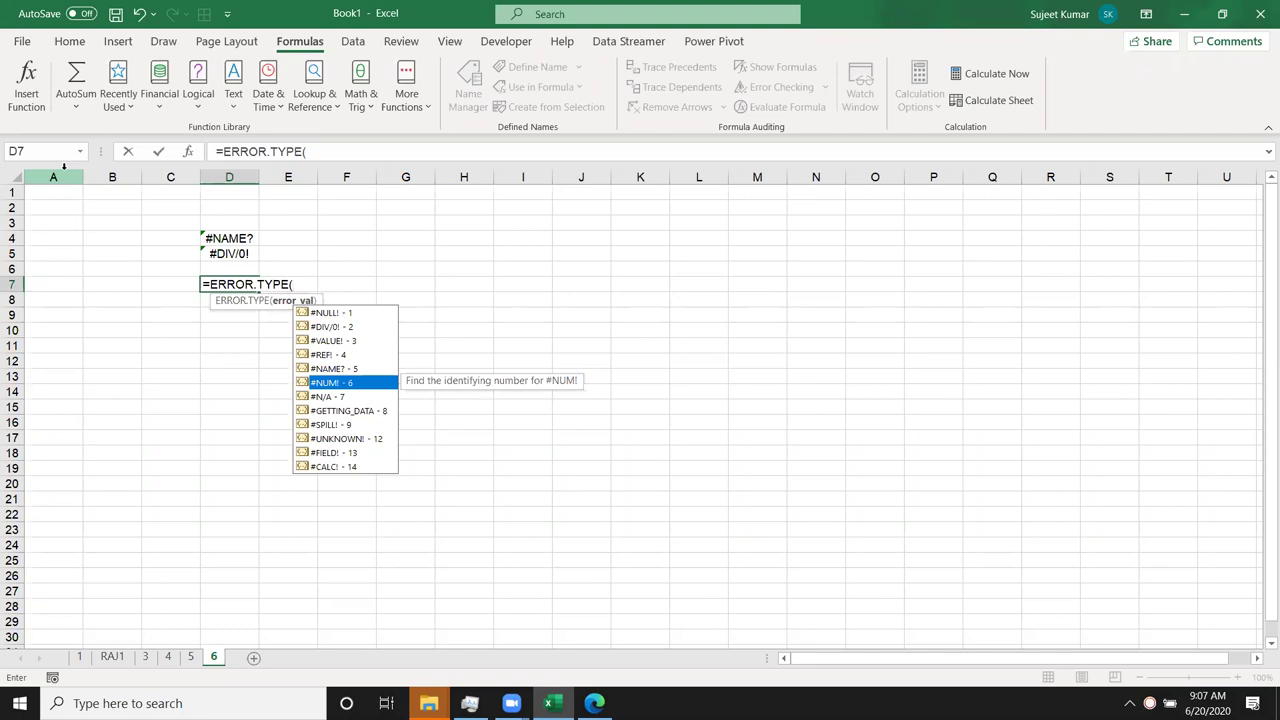
key(Down)
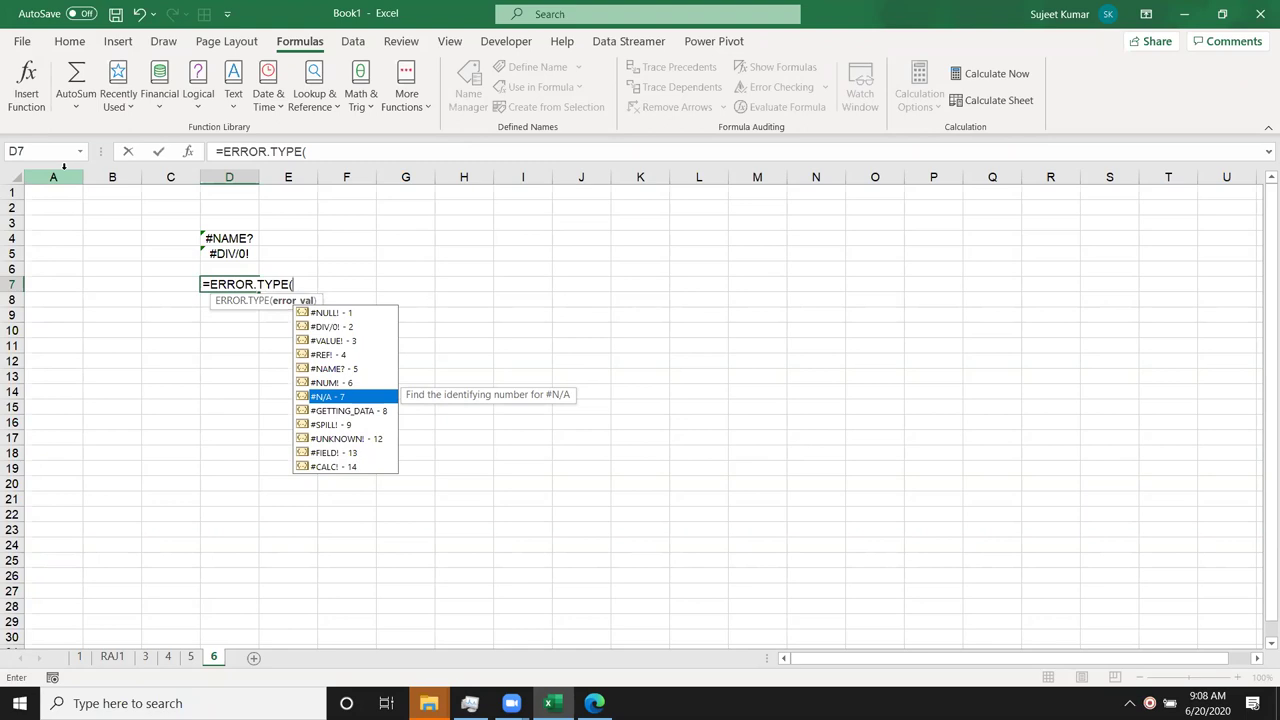
key(Down)
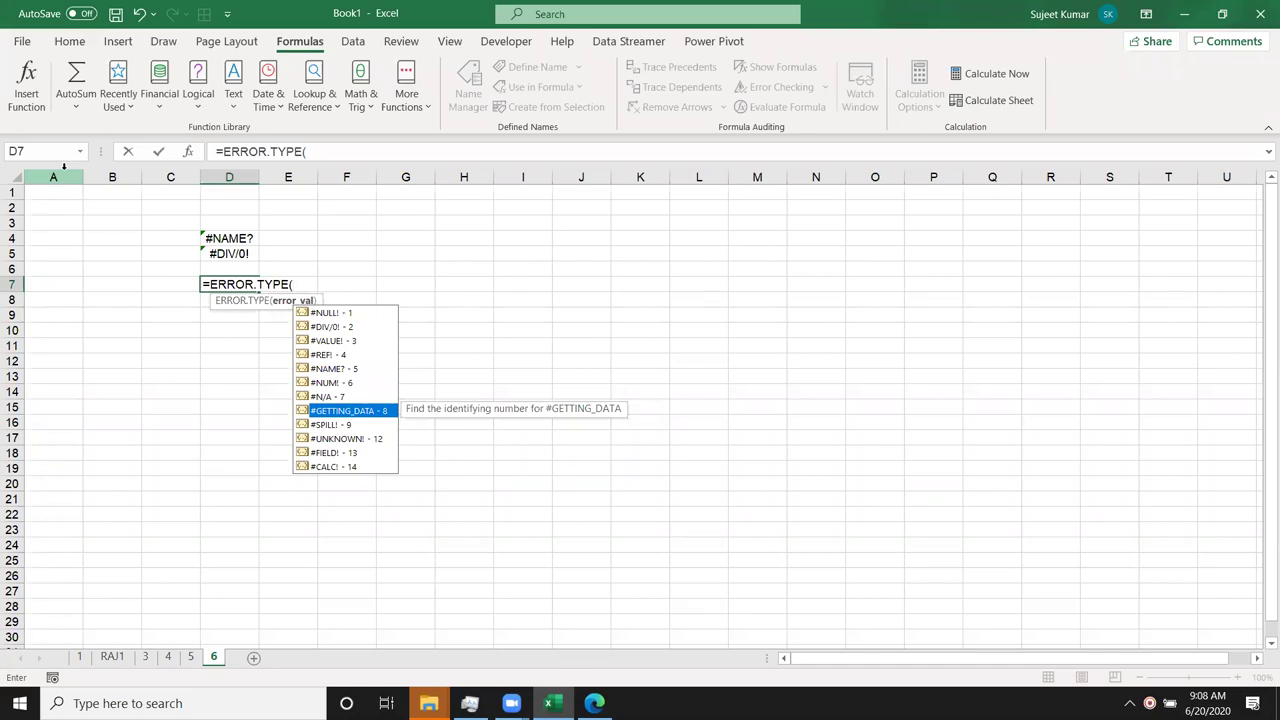
key(Down)
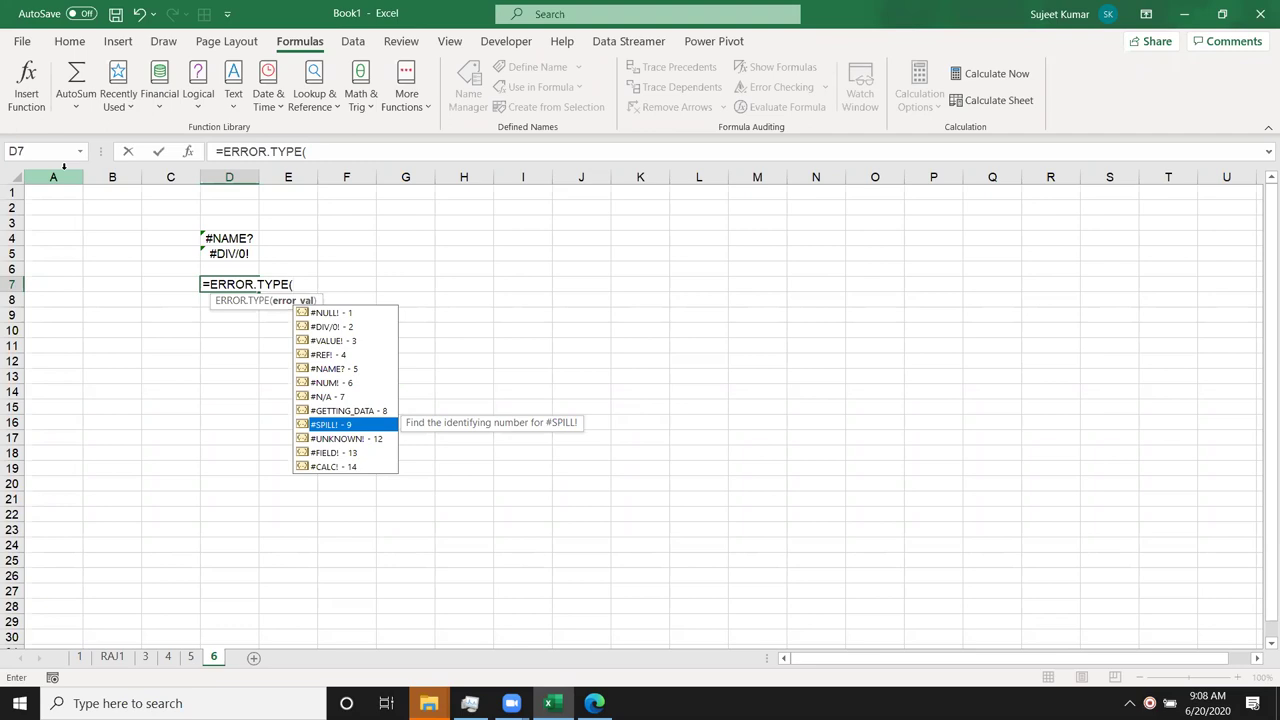
key(Down)
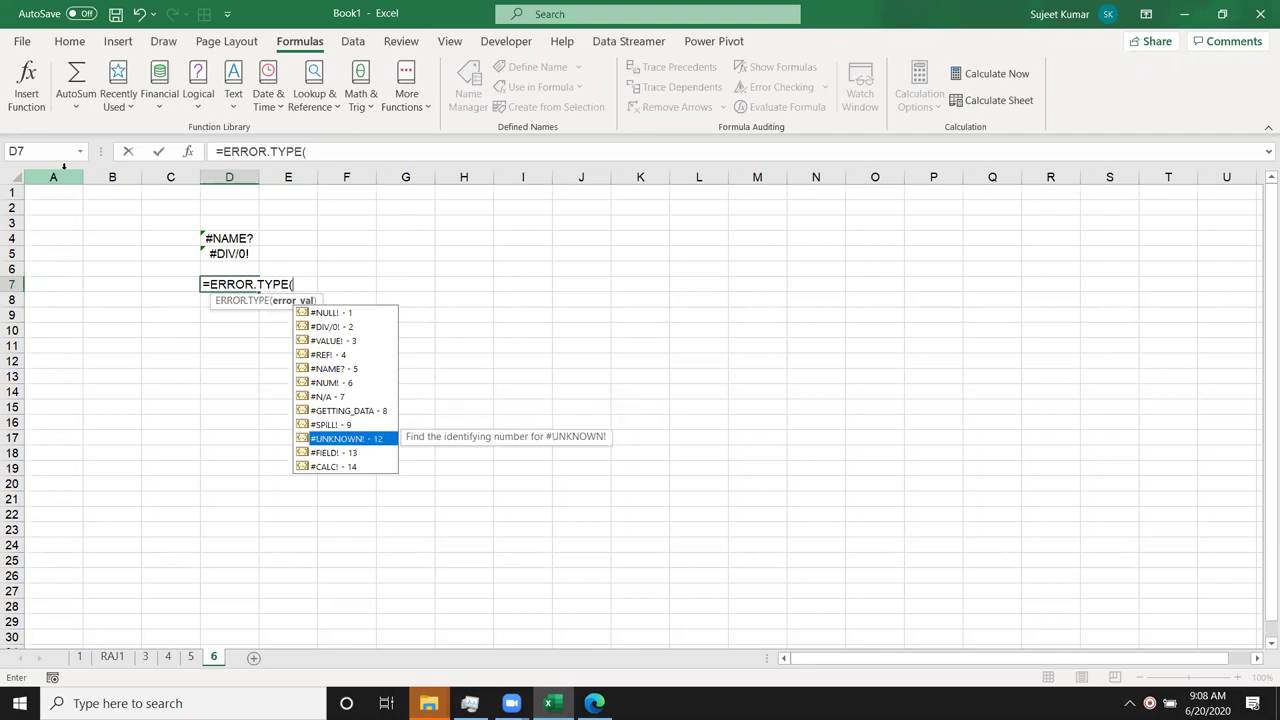
key(Down)
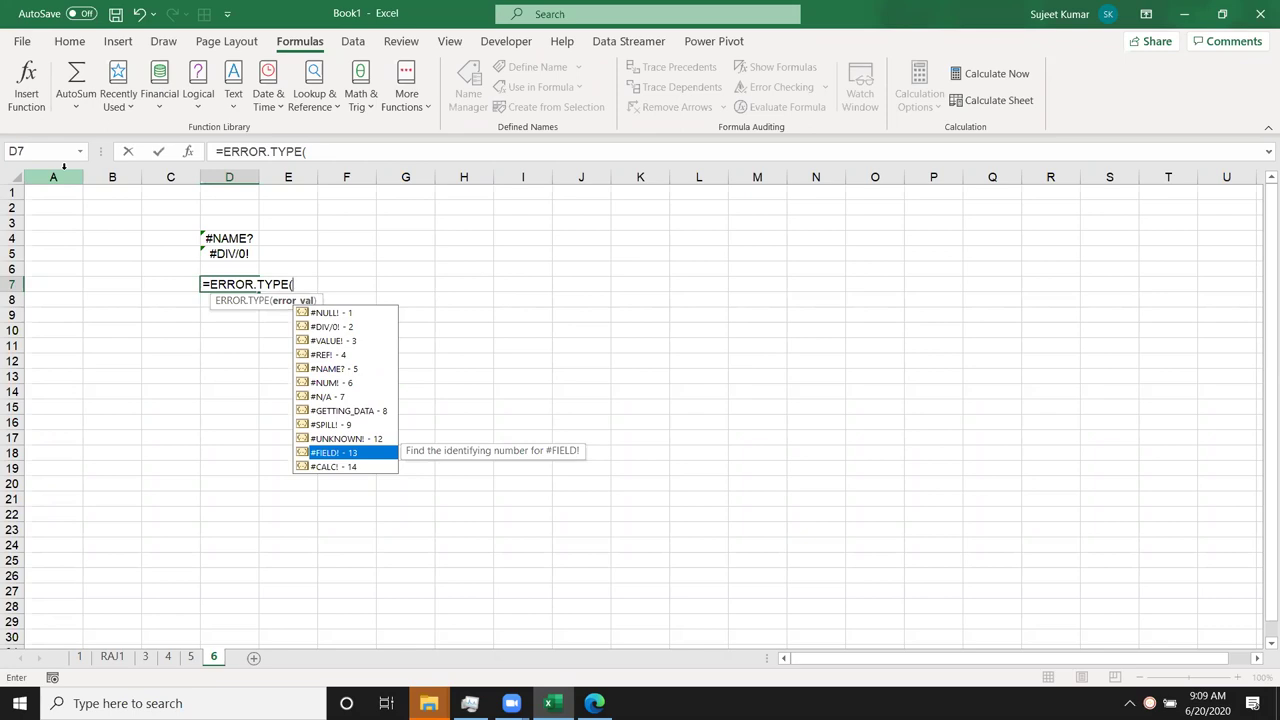
key(Down)
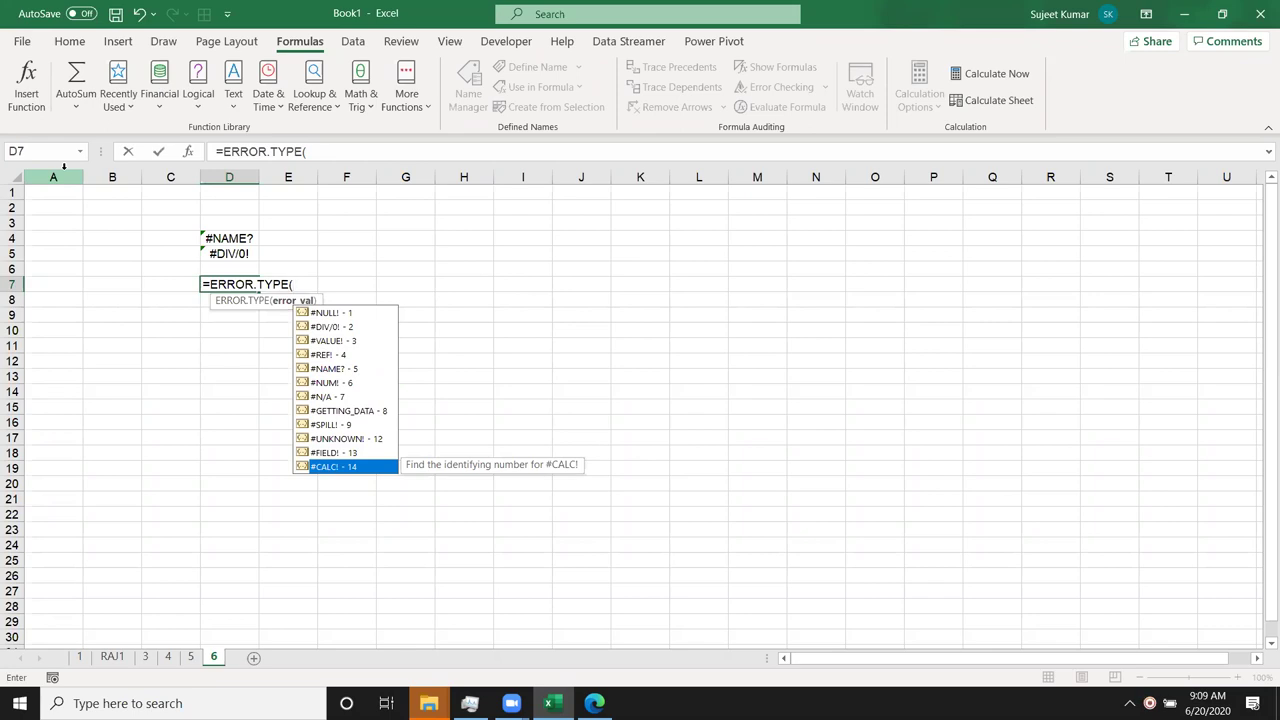
key(Up)
key(Up)
key(Up)
key(Up)
key(Down)
Cancel the unfinished ERROR.TYPE formula and move to cell E4
key(Down)
key(Down)
key(Down)
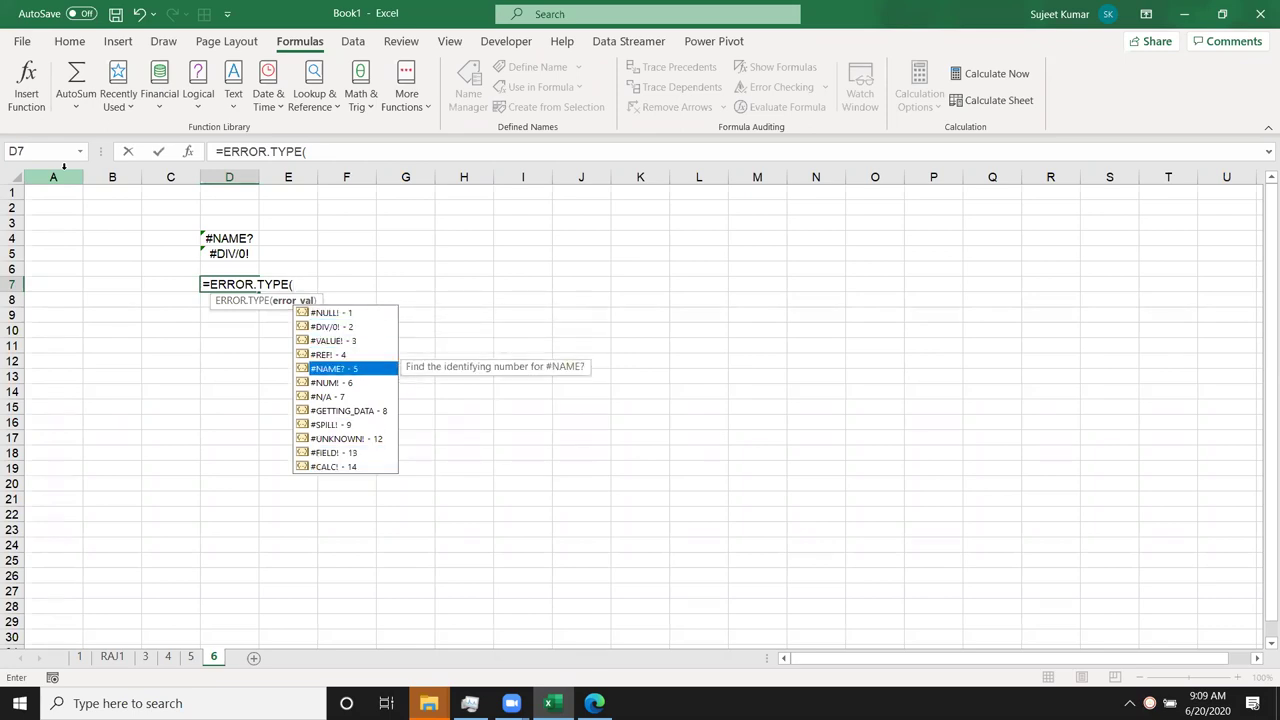
key(Escape)
key(Escape)
key(Up)
key(Up)
key(Up)
key(Up)
key(Down)
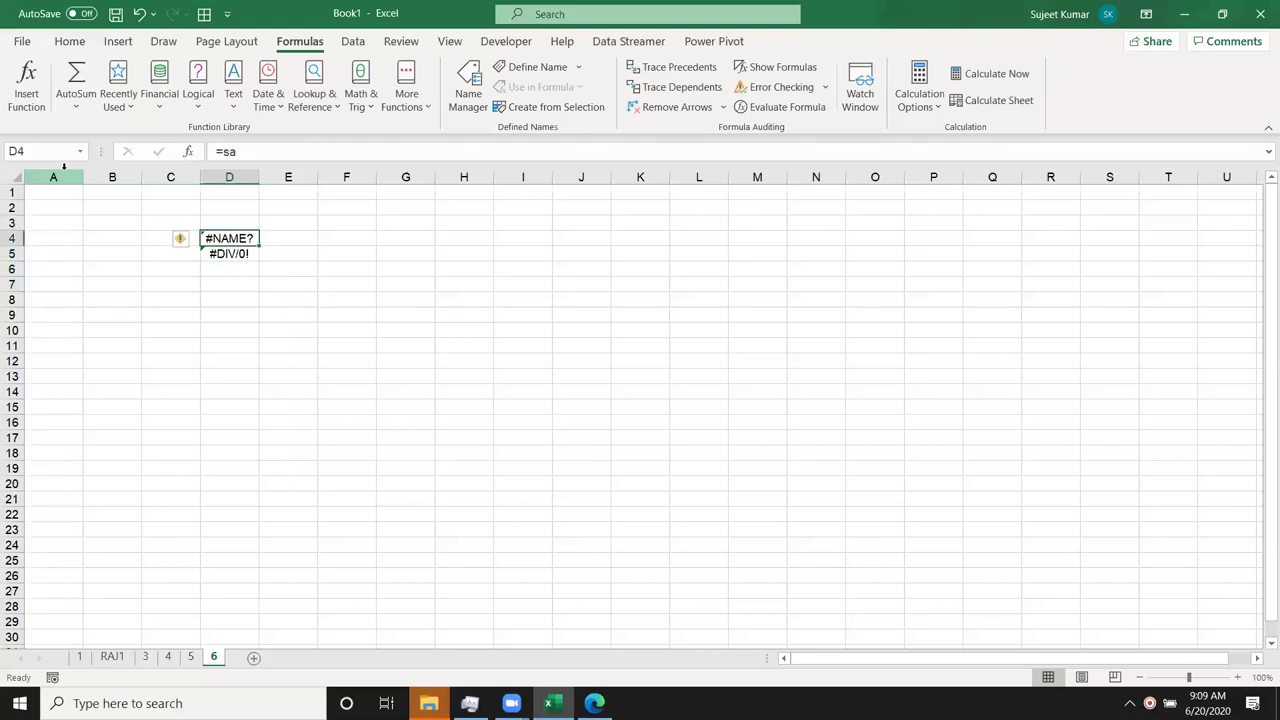
key(Right)
Enter =IFERROR(D4,"") in E4 so D4's #NAME? error shows blank, then check it
text(=)
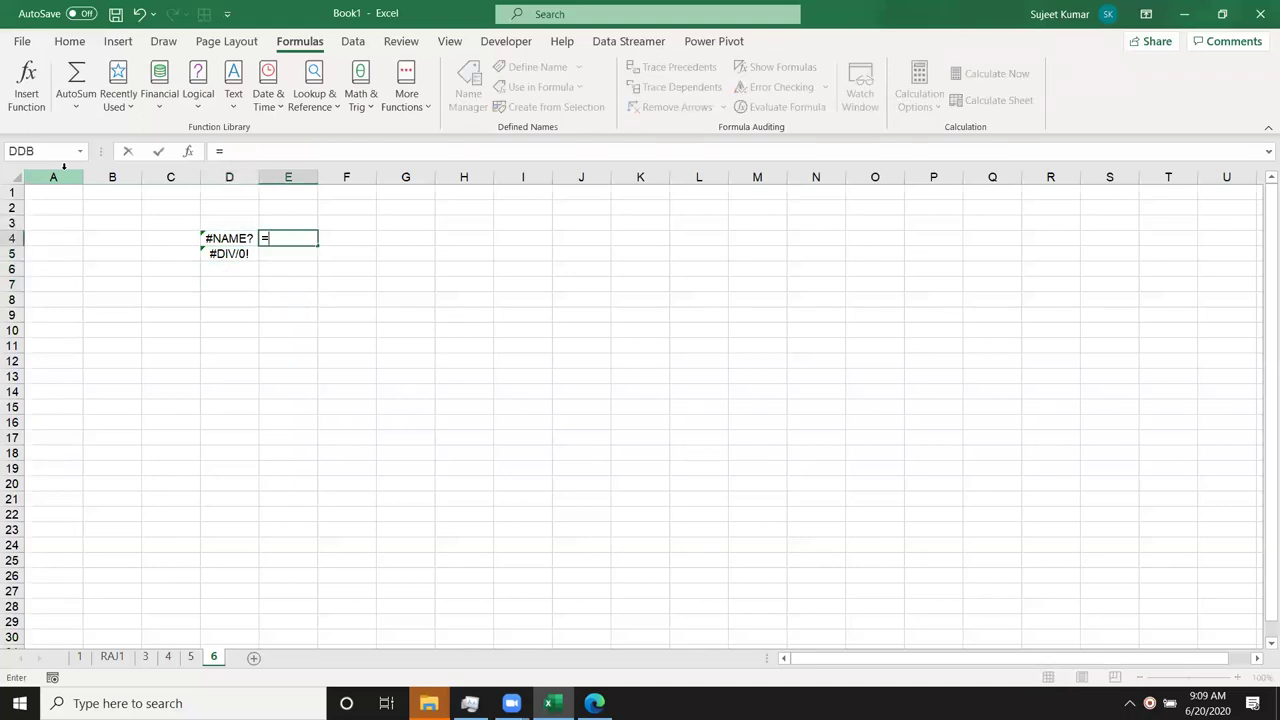
text(if)
key(Down)
key(Tab)
key(Left)
text(,""))
key(Return)
key(Up)
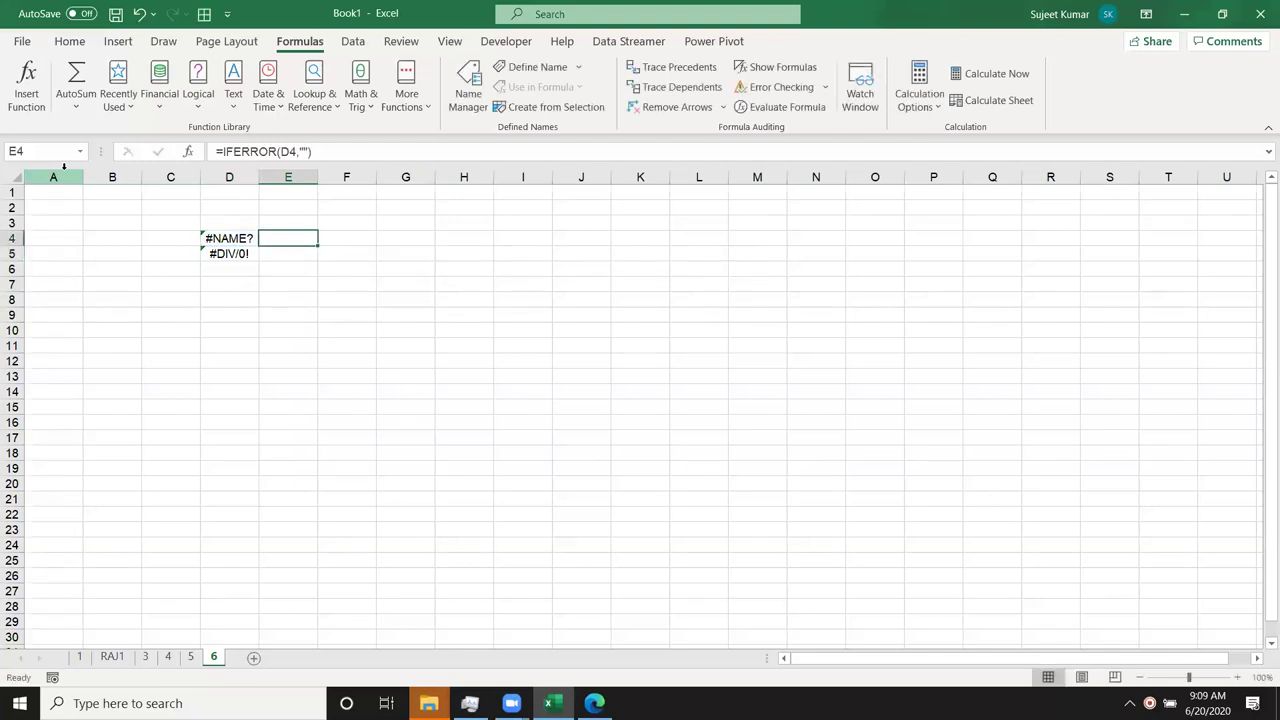
key(F2)
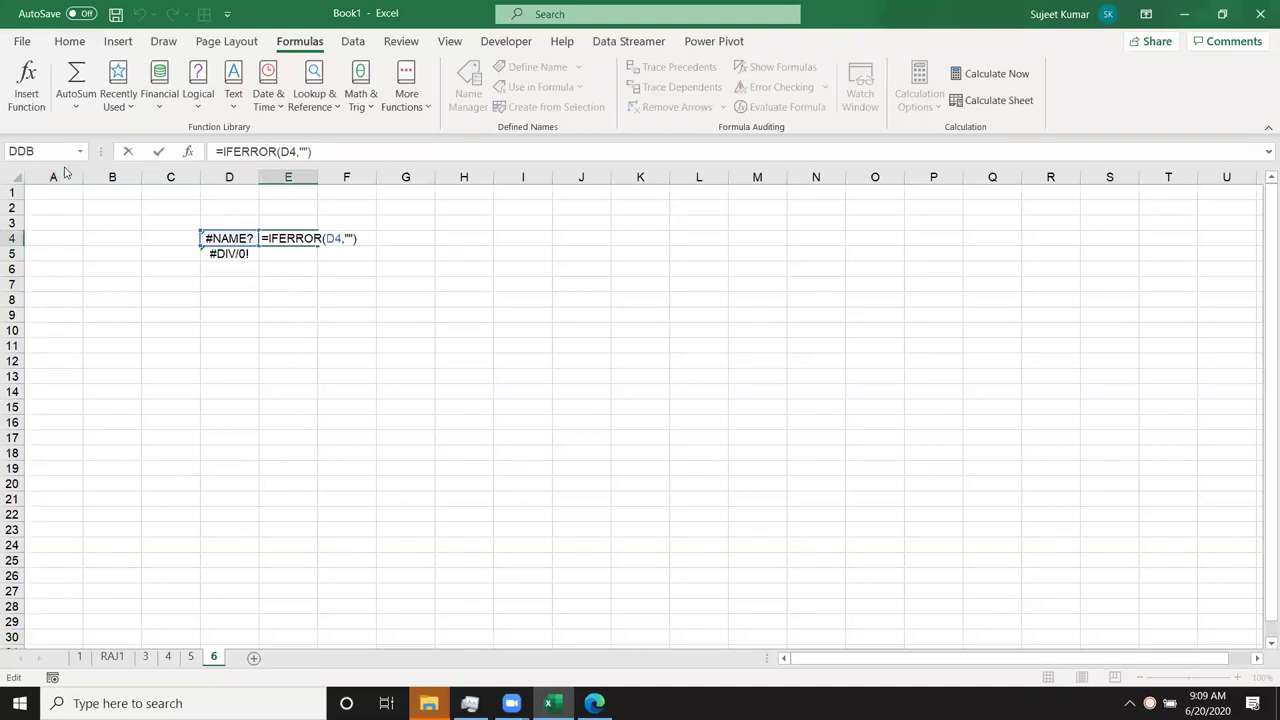
key(Escape)
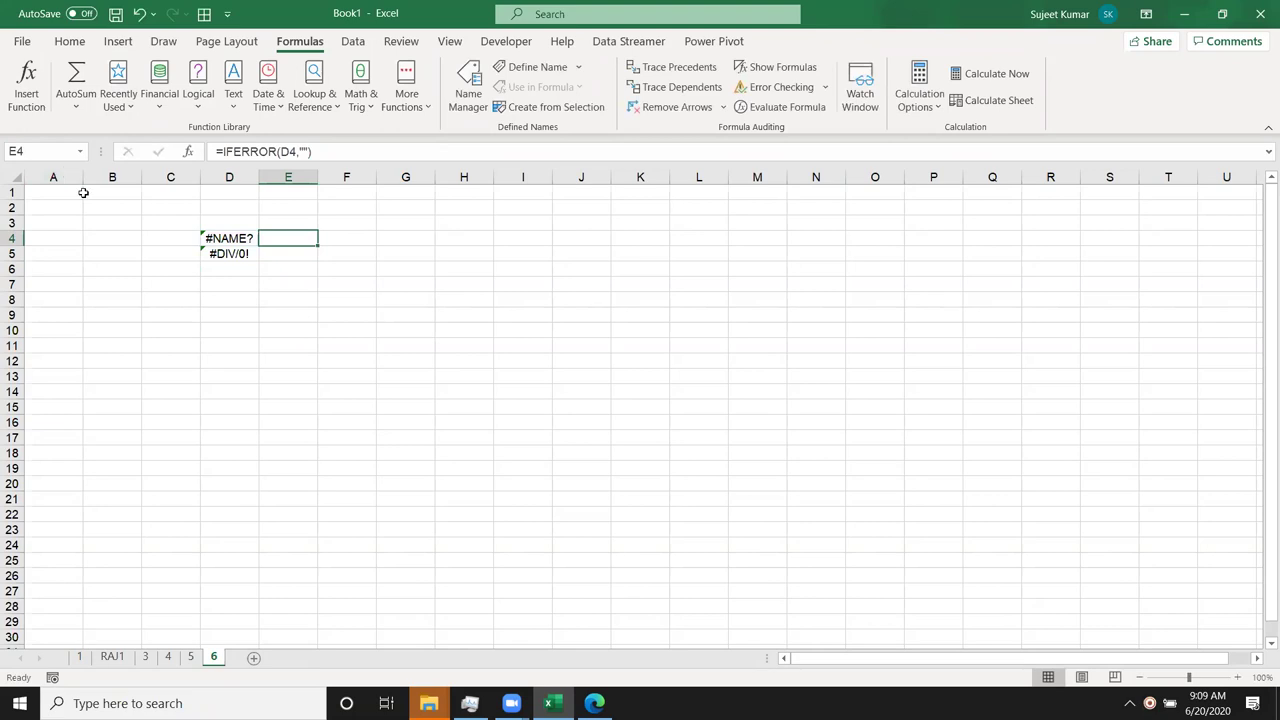
Add a new worksheet and name it 7
click(253, 658)
double_click(241, 654)
text(7)
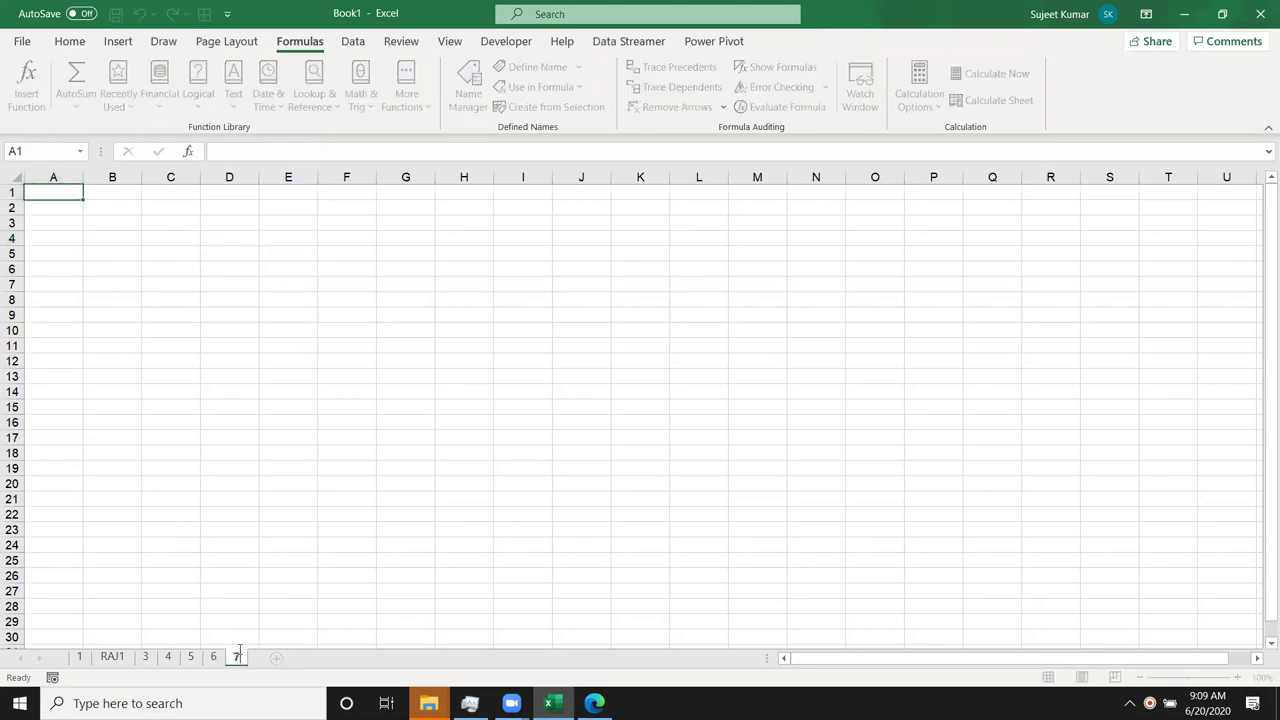
key(Return)
Enter a test 0 in D13, then clear the range D10:D15
click(213, 374)
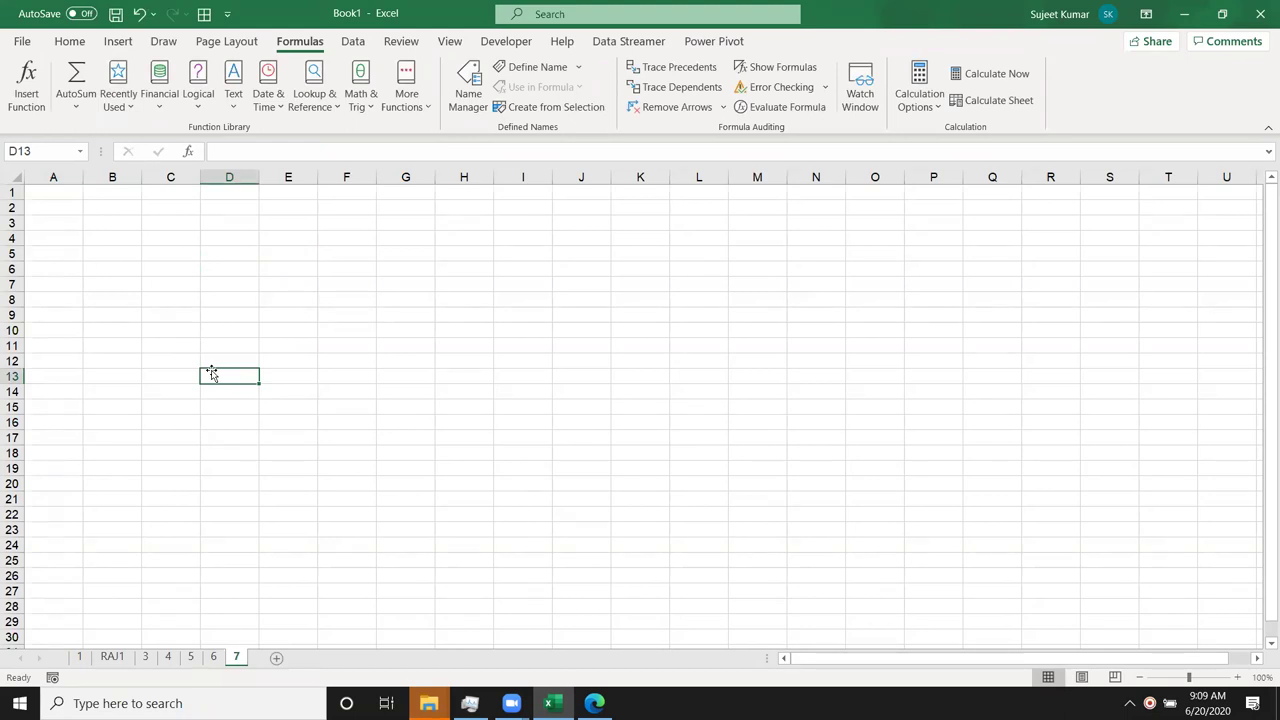
text(0)
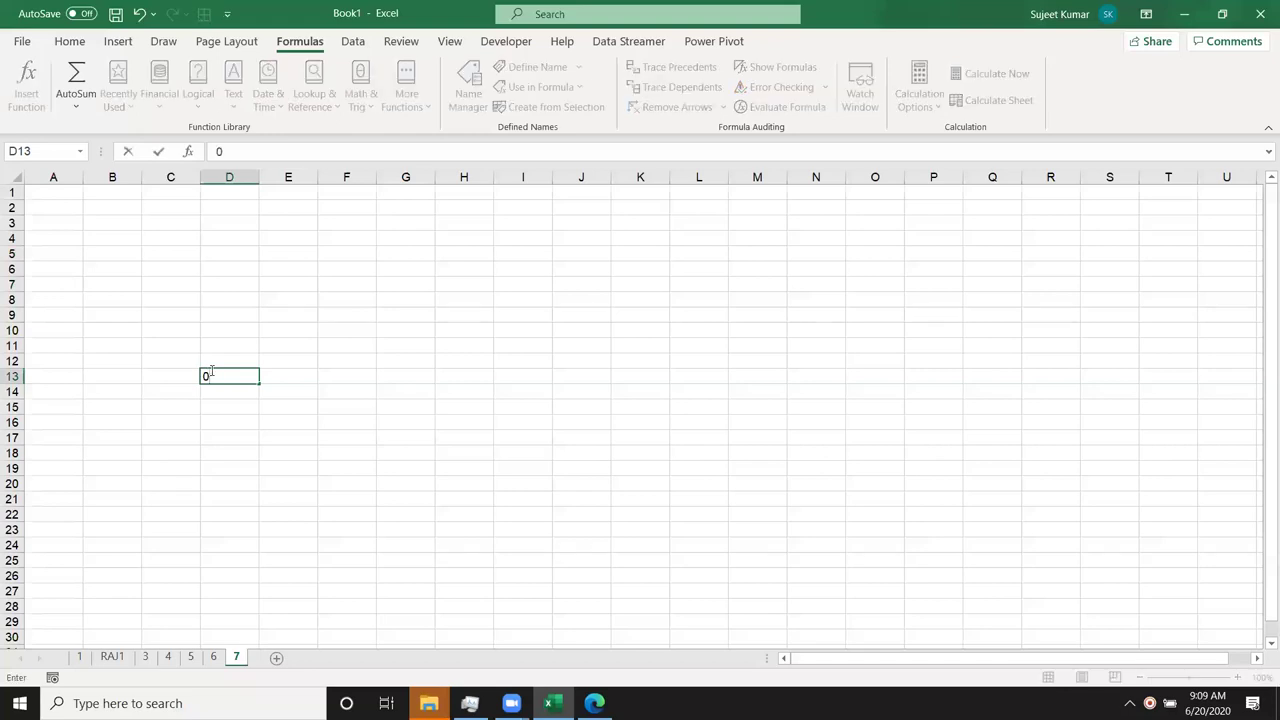
click(572, 446)
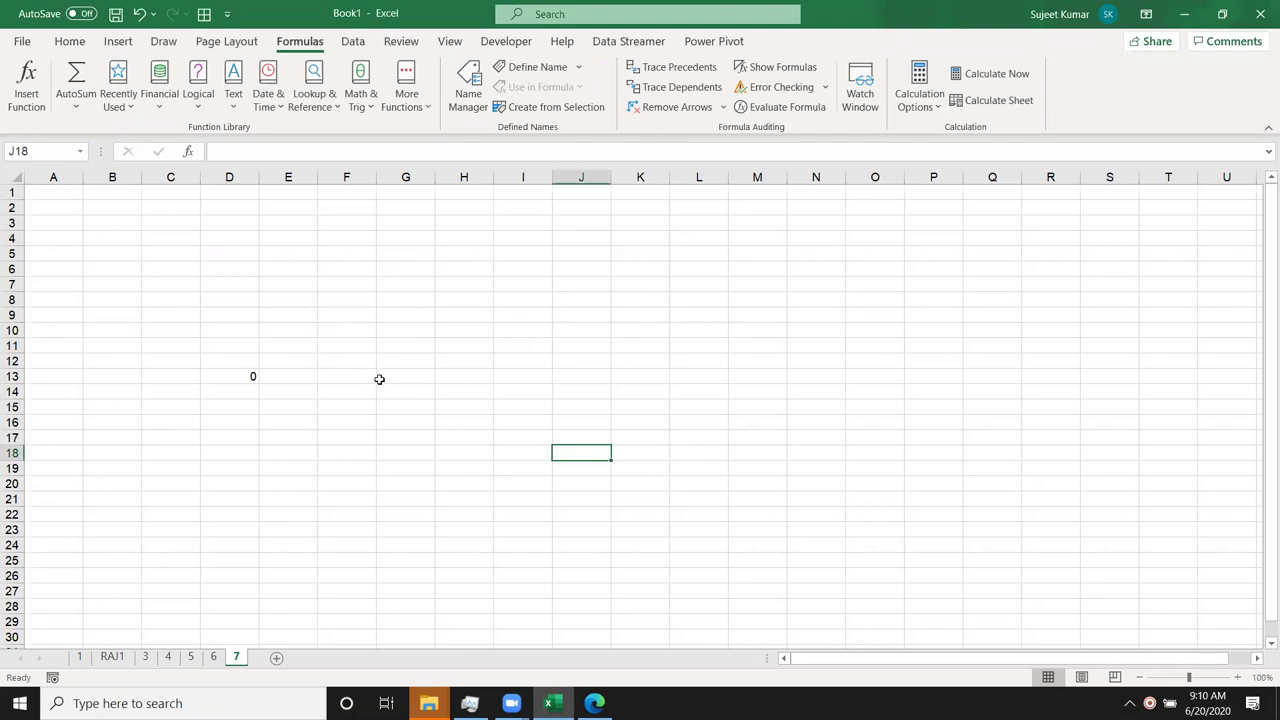
drag(214, 332, 239, 404)
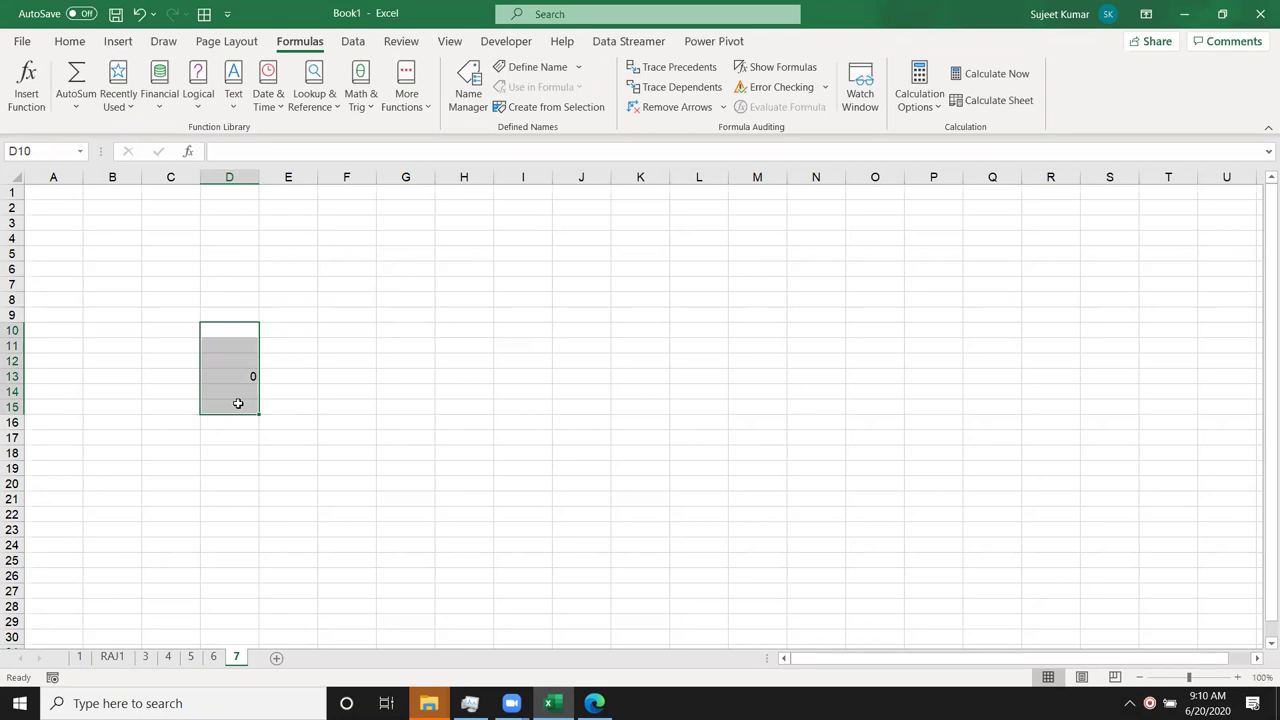
key(Delete)
click(103, 194)
click(131, 252)
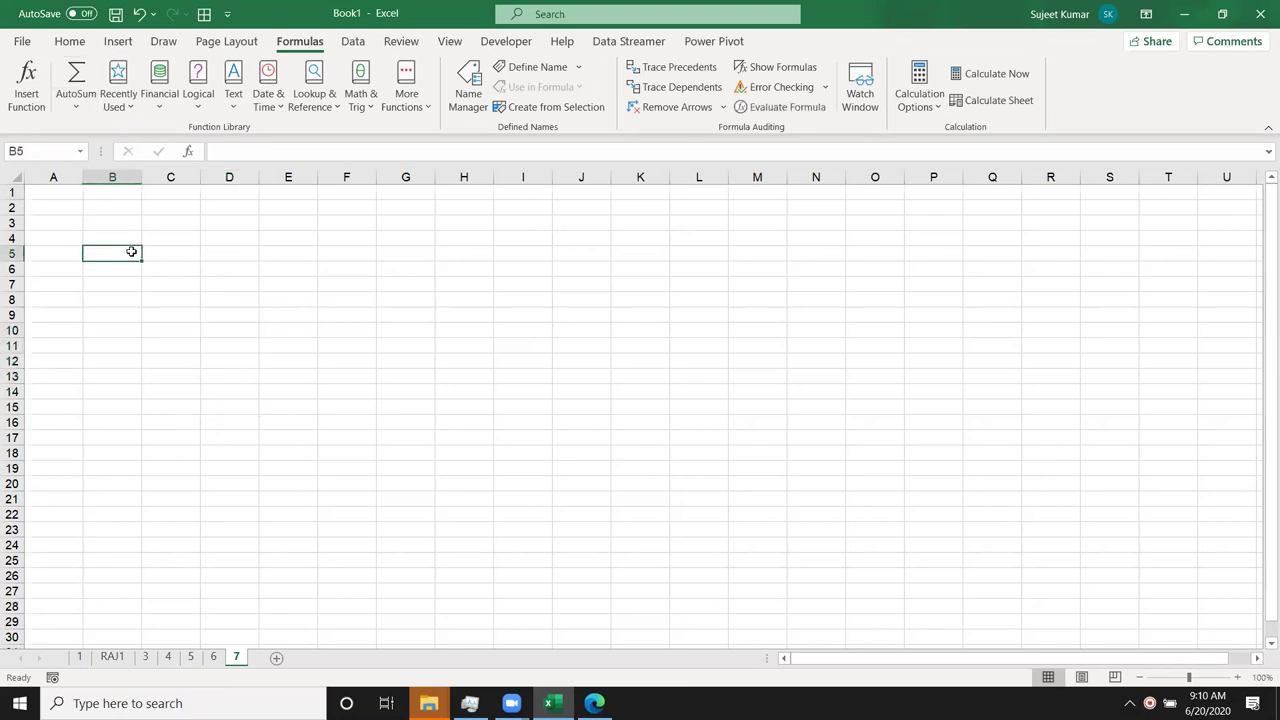
text(=)
key(Up)
key(Up)
key(Up)
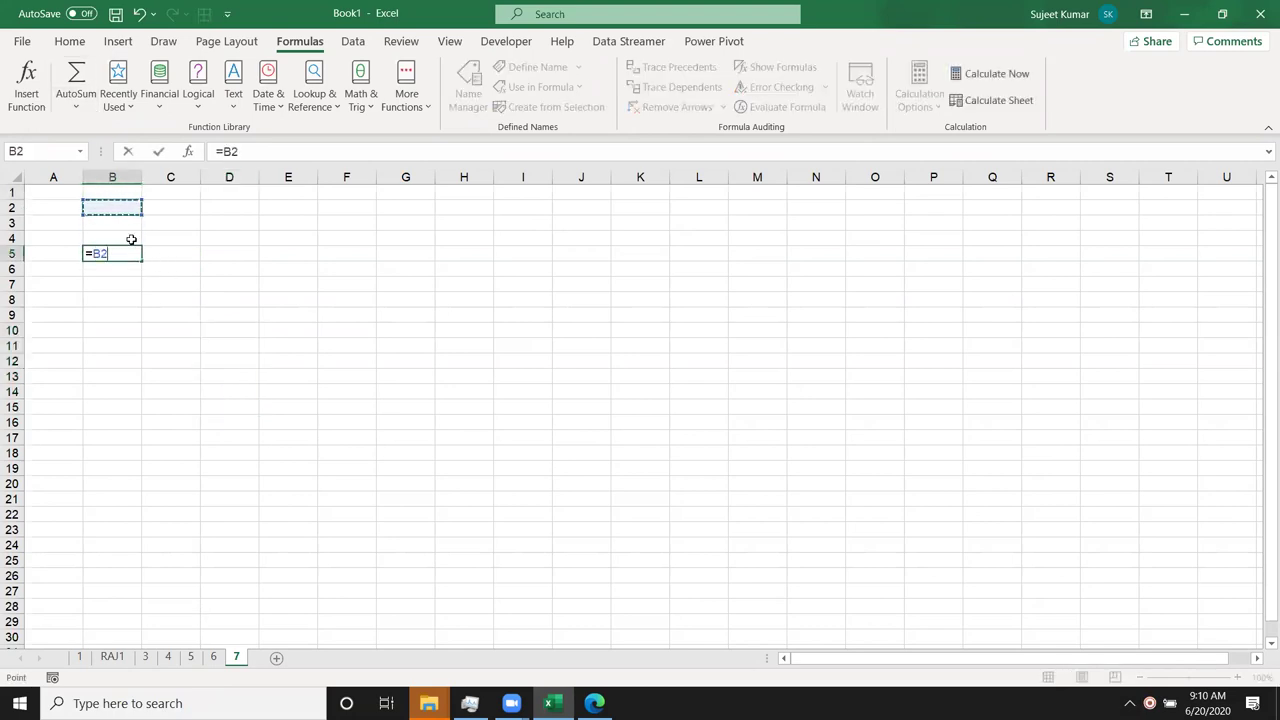
key(Left)
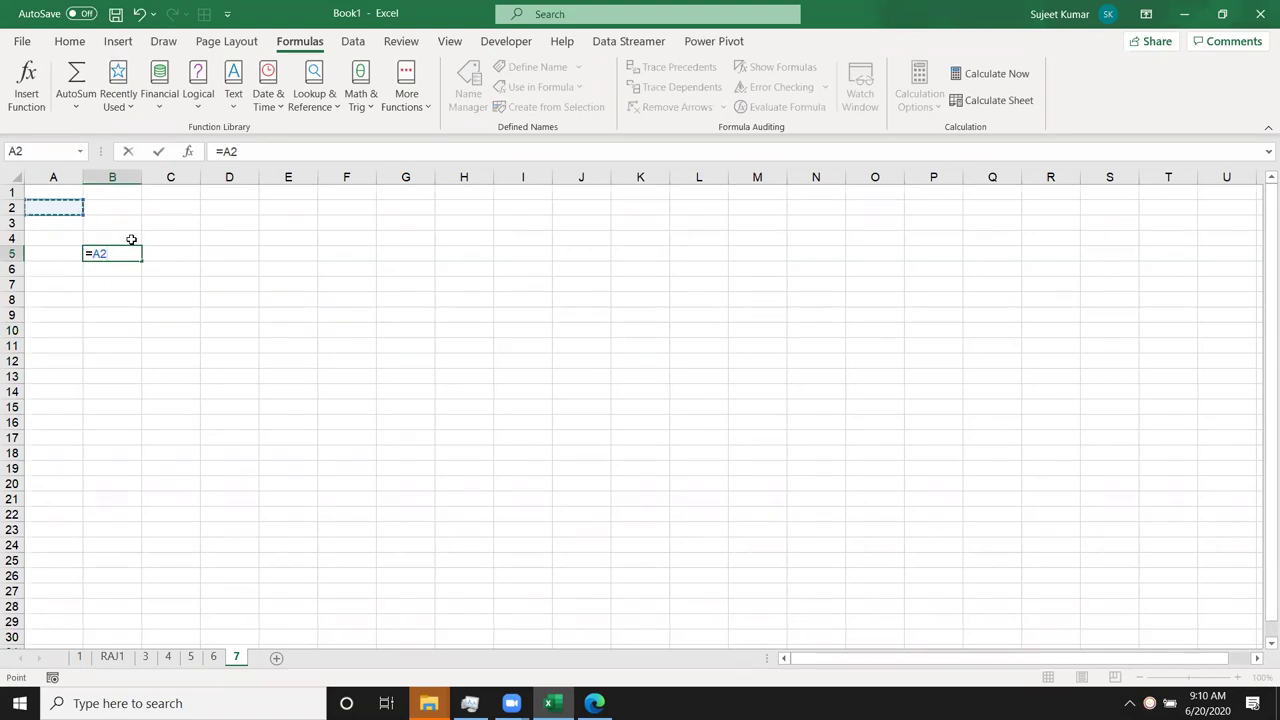
key(ctrl+Return)
key(Delete)
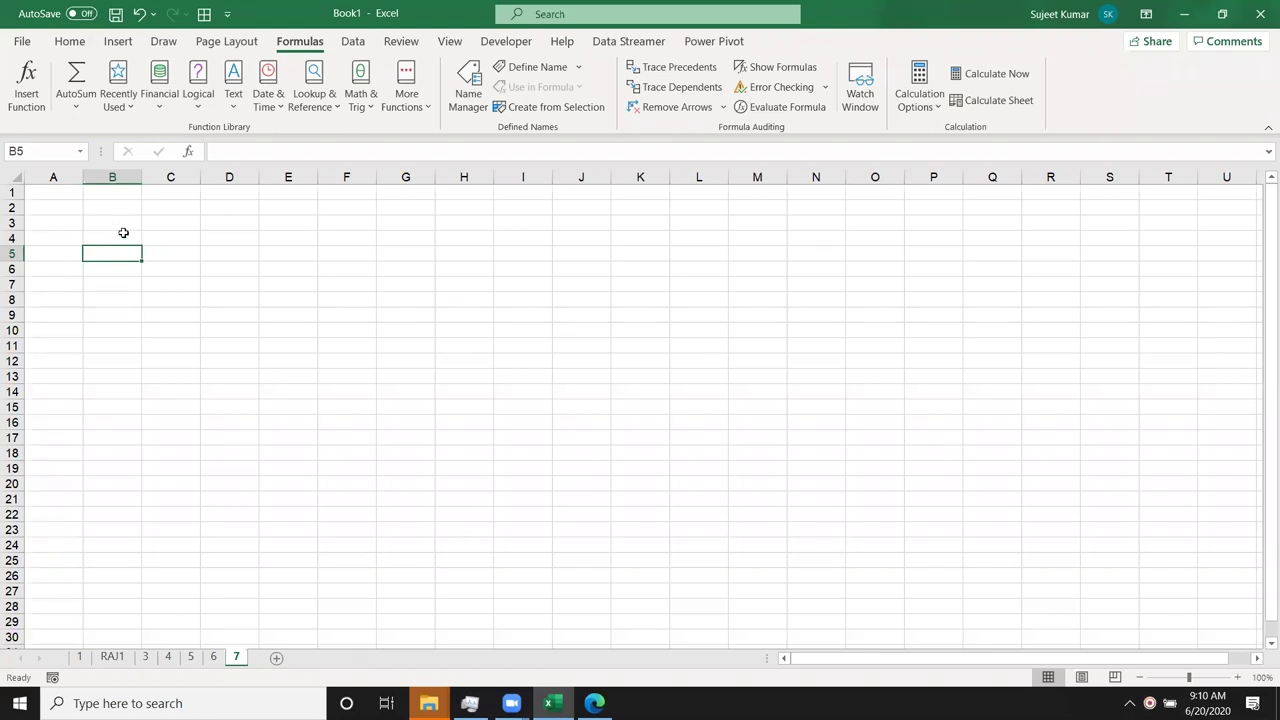
Fill A1:F15 on sheet 7 with =RANDBETWEEN(10,90) in one Ctrl+Enter entry
drag(71, 205, 73, 195)
click(73, 195)
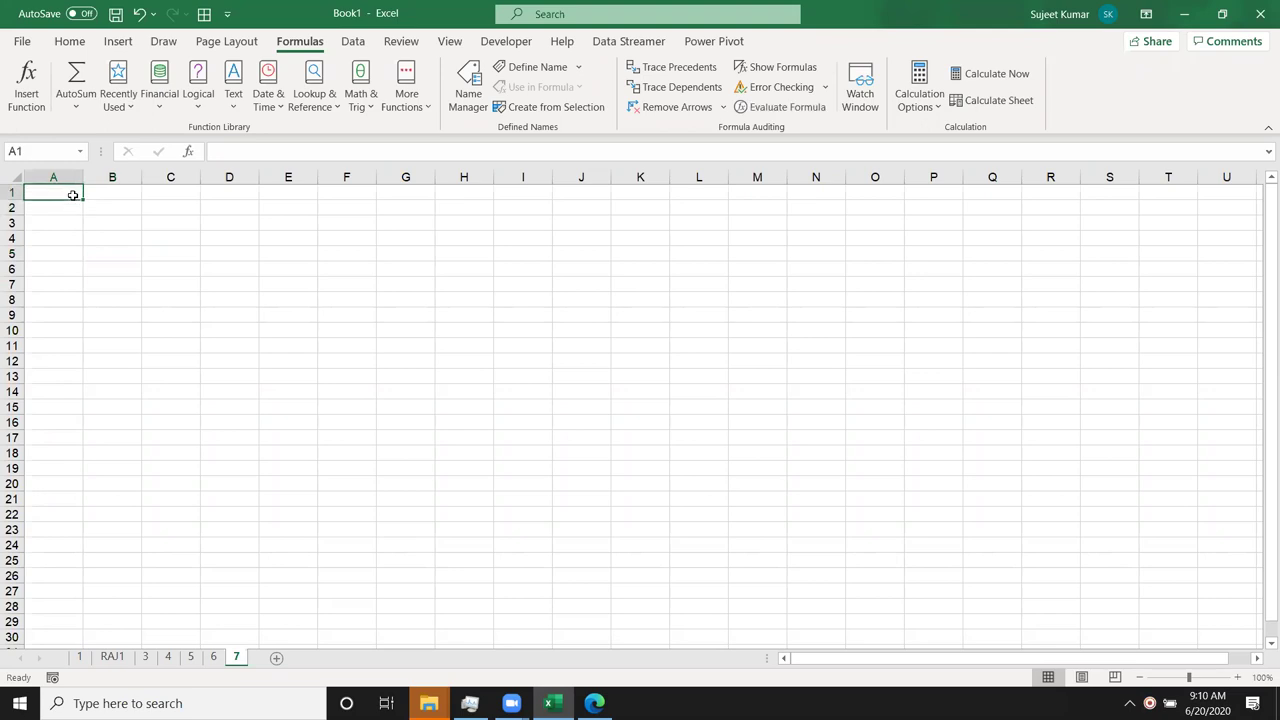
text(=ra)
key(Down)
key(Down)
key(Down)
key(Tab)
text(10,90)
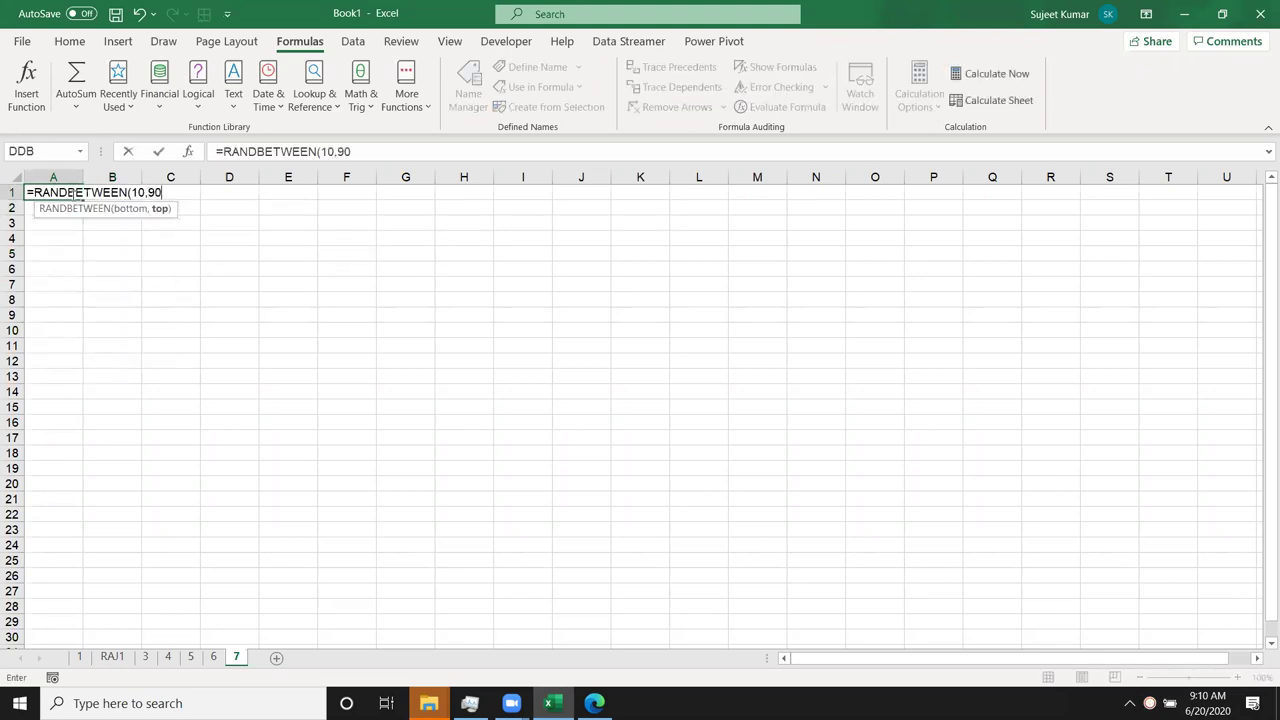
key(Return)
click(73, 193)
key(shift+Right)
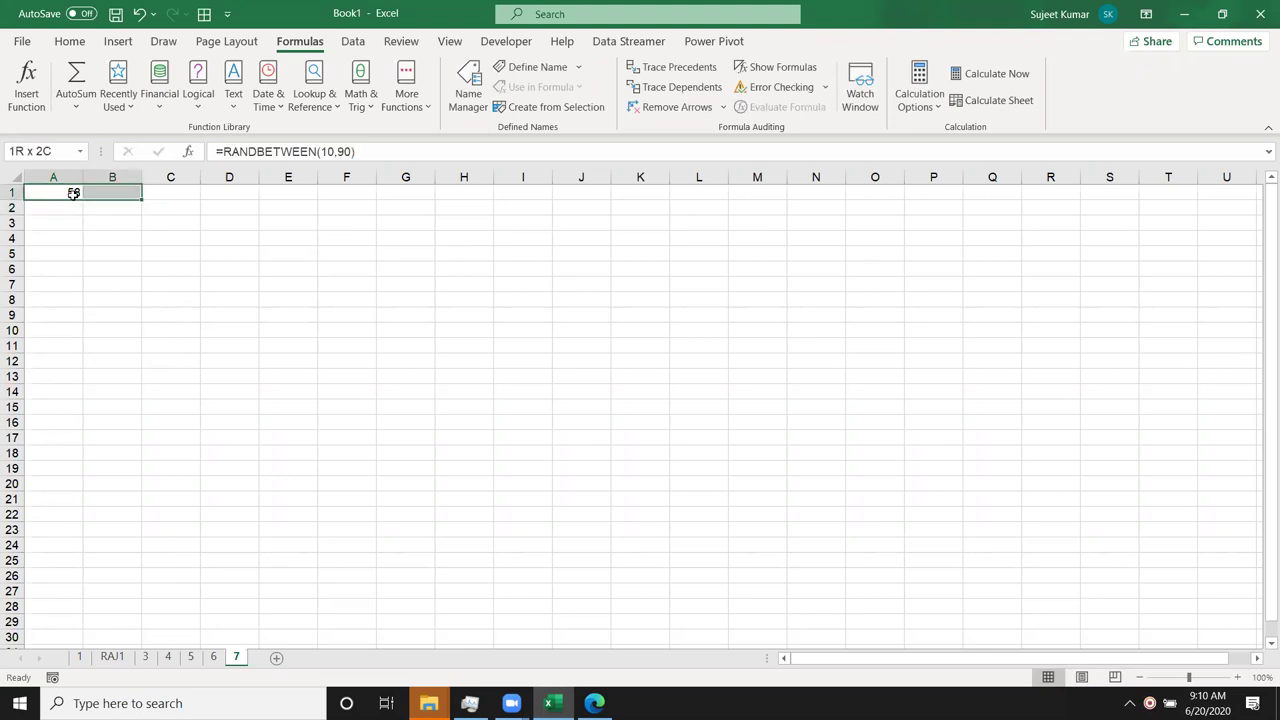
key(shift+Right)
key(shift+Right)
key(shift+Right)
key(shift+Down)
key(shift+Down)
key(shift+Down)
key(shift+Down)
key(shift+Down)
key(shift+Down)
key(shift+Down)
key(F2)
key(ctrl+Return)
Copy the A1:F15 block and paste it back as fixed values
key(ctrl+c)
click(70, 41)
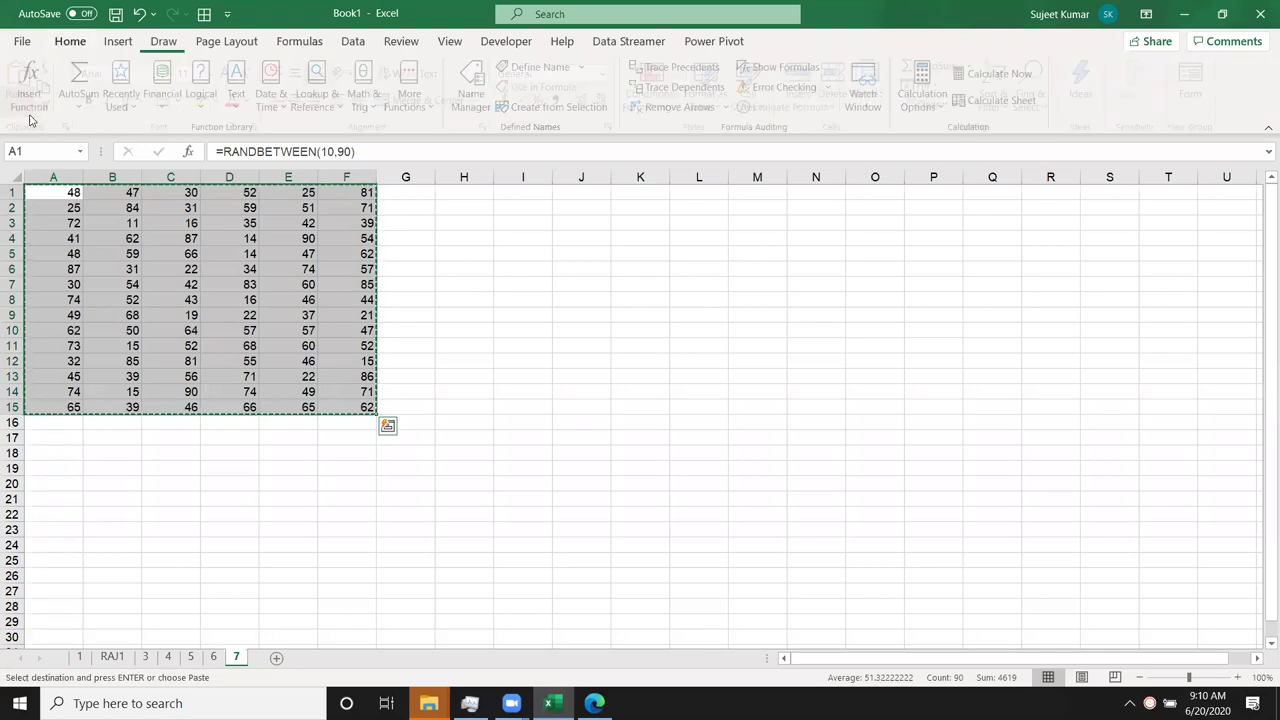
click(24, 113)
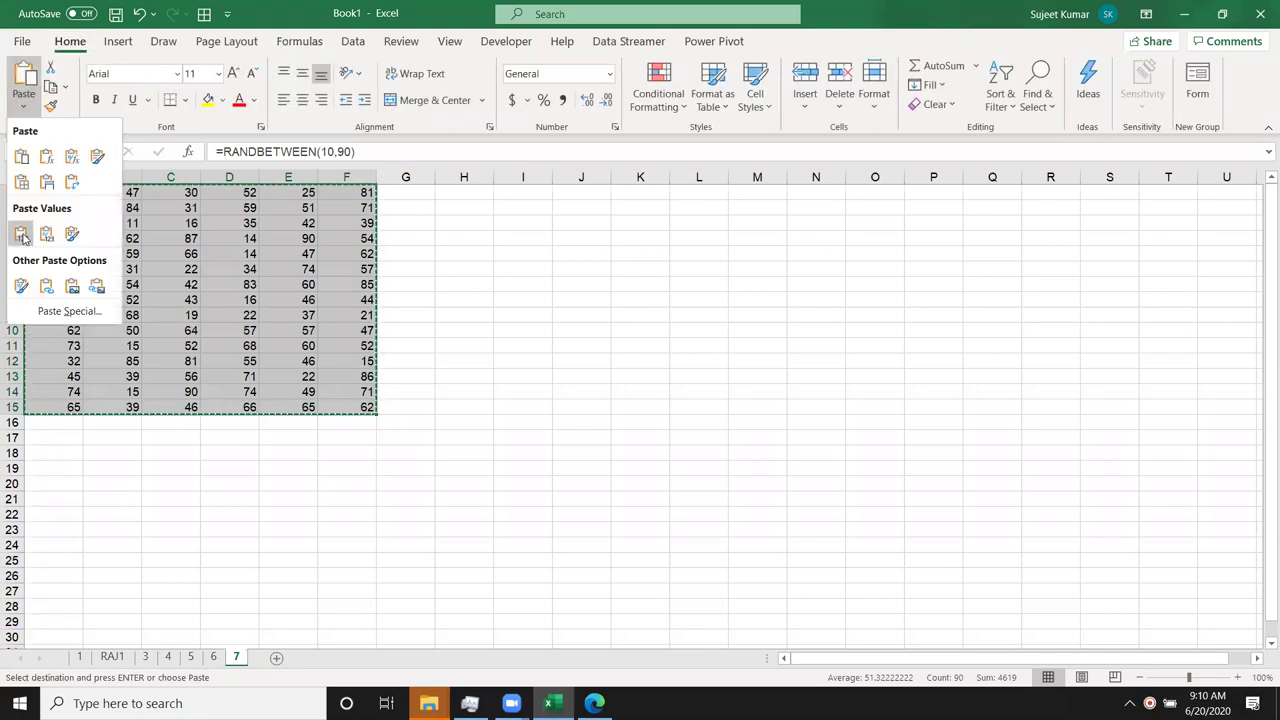
click(21, 233)
drag(414, 317, 546, 298)
Enter =SUM(A1:F15) in I8 on sheet 7, giving a total of 4619
click(546, 298)
text(=sum()
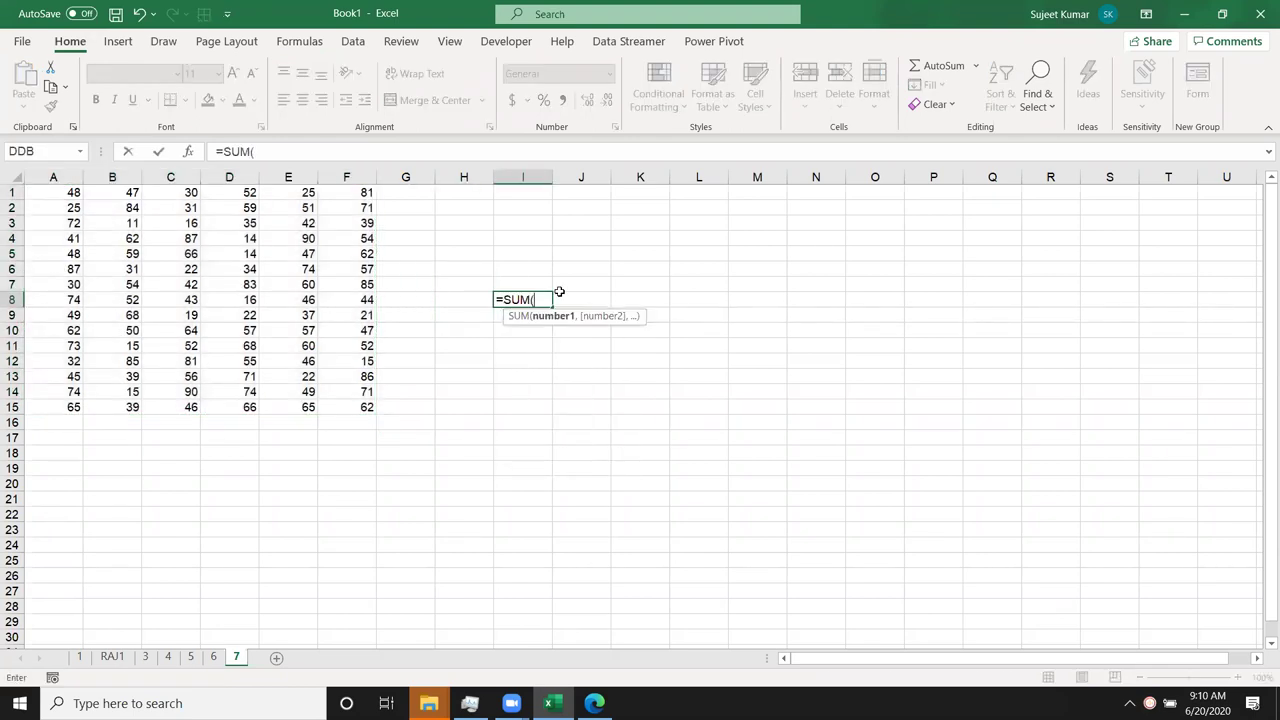
mouse_move(72, 192)
mouse_down()
mouse_move(186, 270)
mouse_move(338, 413)
mouse_up()
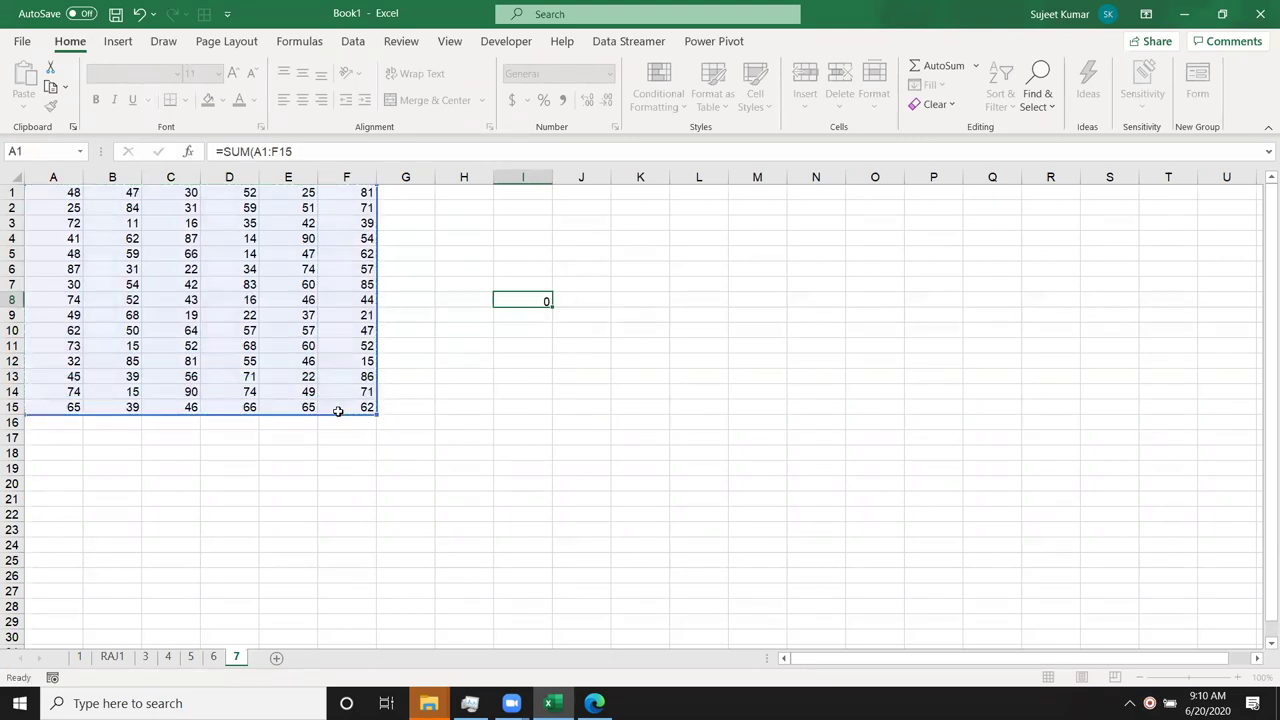
key(ctrl+Return)
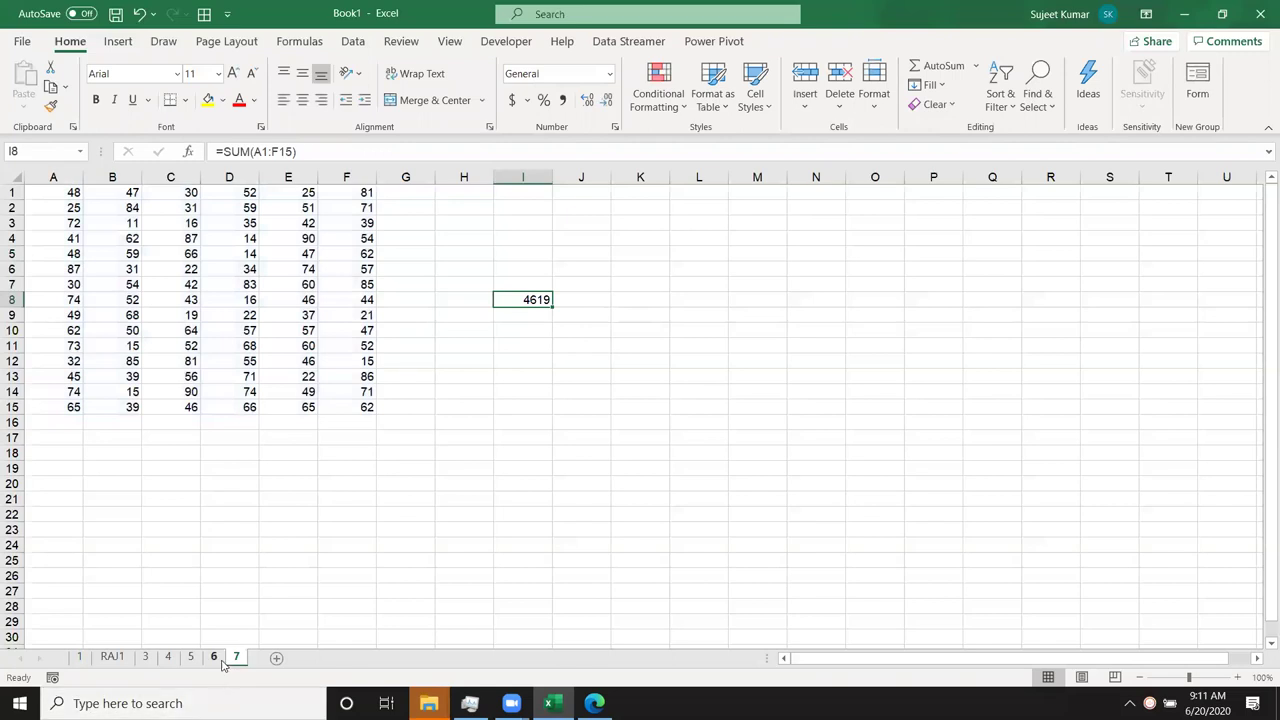
click(213, 656)
Put =SUM('7'!A1:F15) in E9 on sheet 6 (4619), then go back to sheet 7
click(297, 309)
text(=)
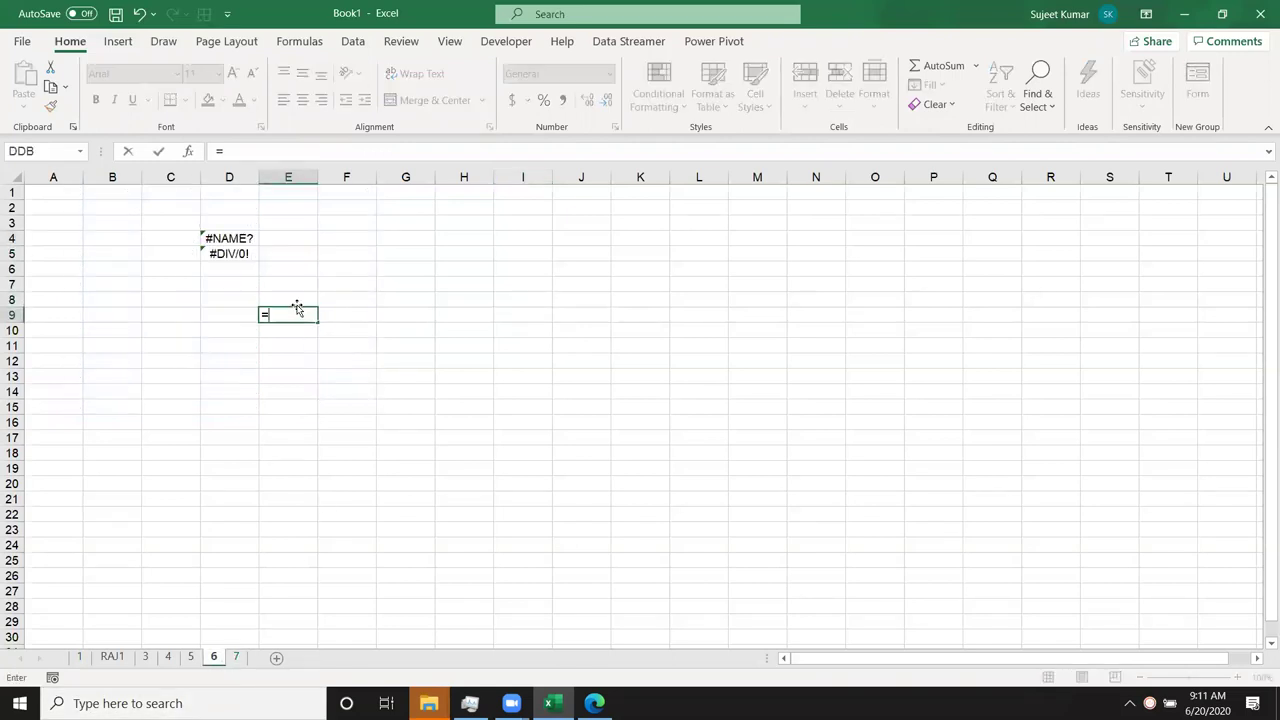
text(SUM('7'!)
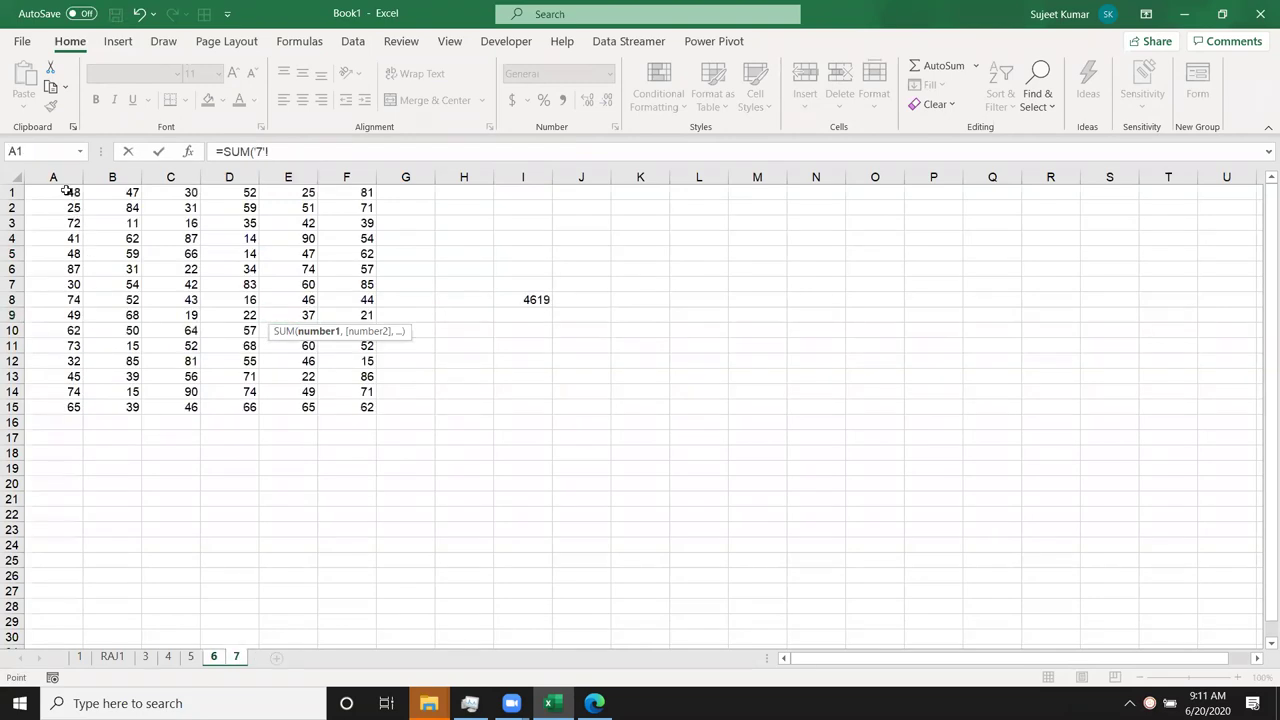
drag(70, 194, 351, 403)
key(Return)
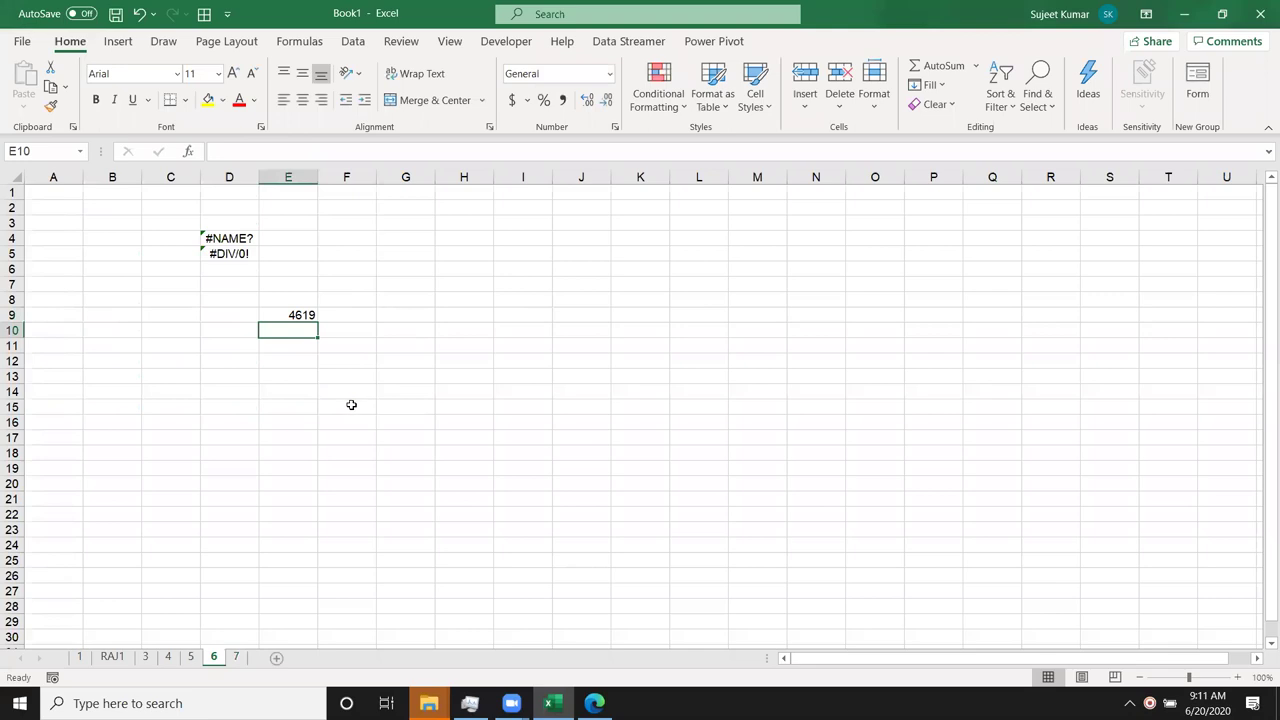
click(297, 315)
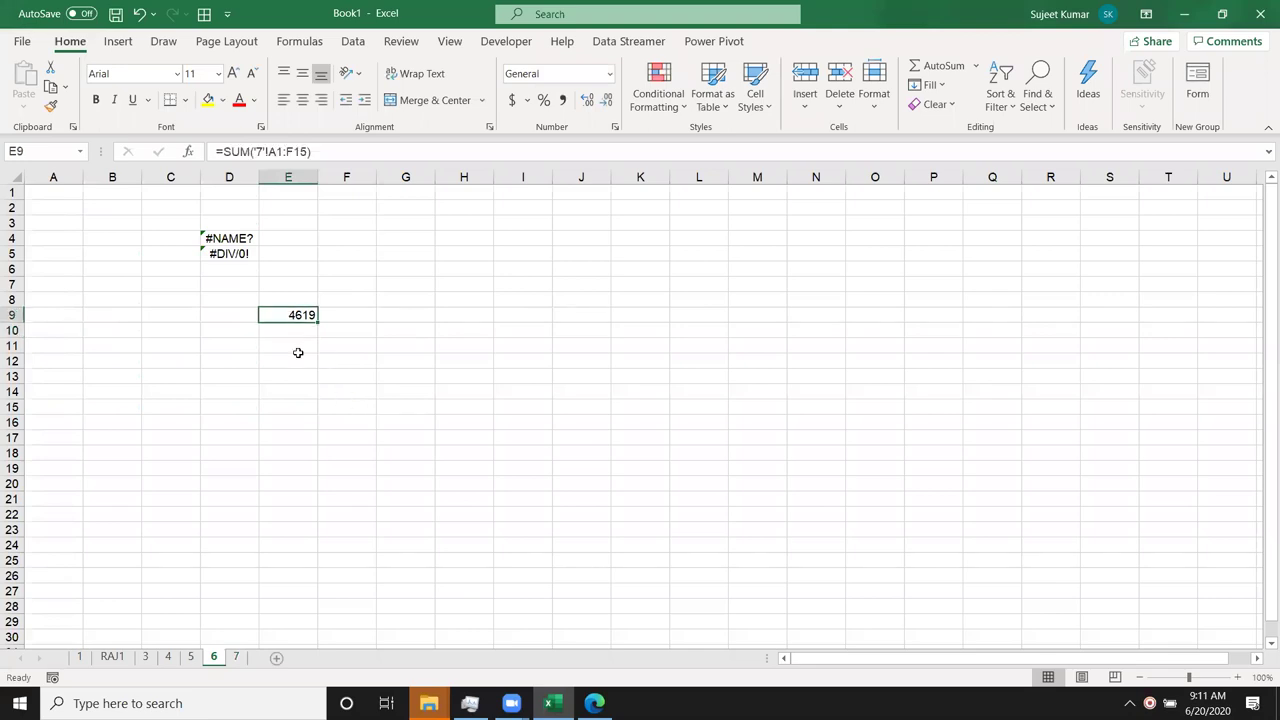
click(236, 656)
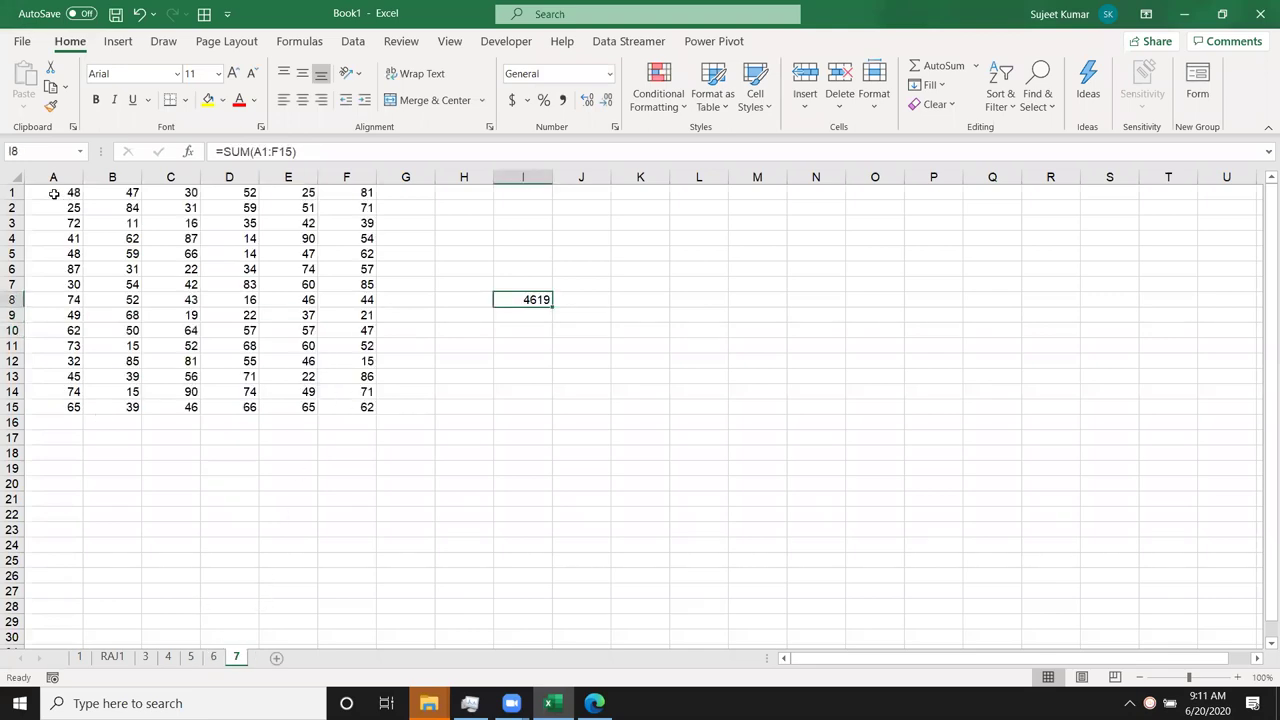
Define the name 'Data' for A1:F15 on sheet 7 using Formulas > Define Name
drag(54, 193, 360, 406)
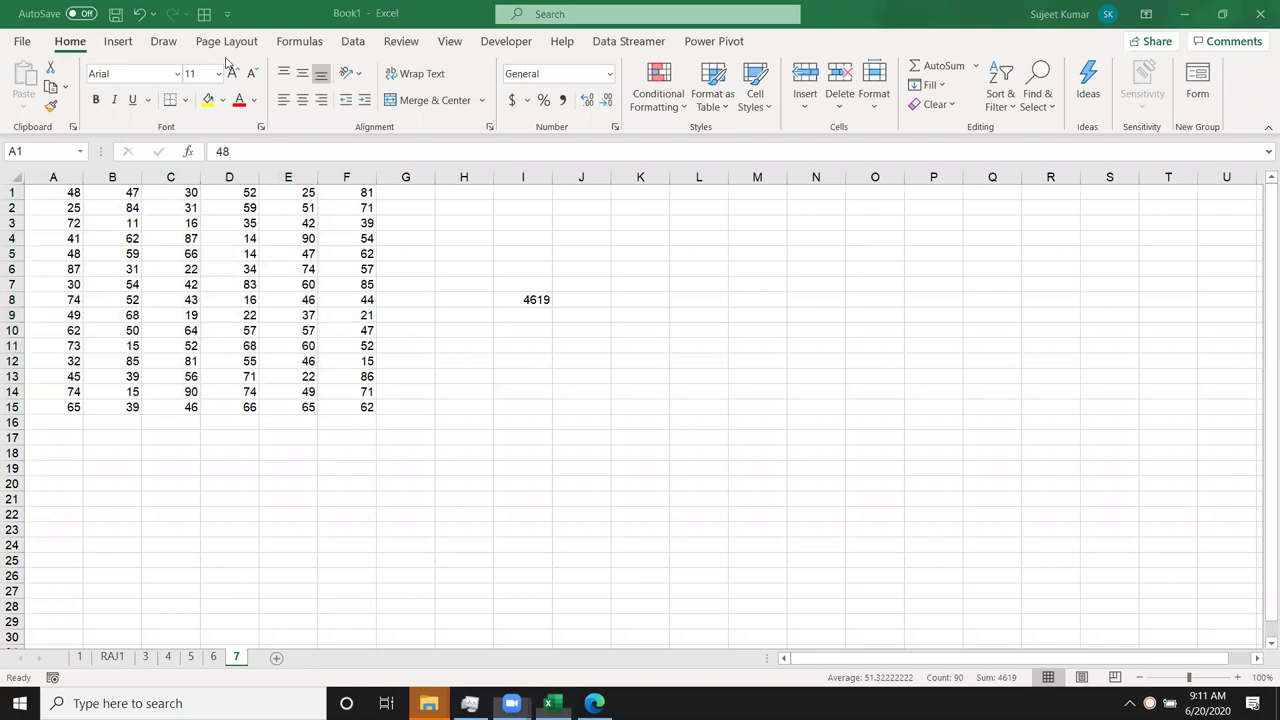
click(299, 41)
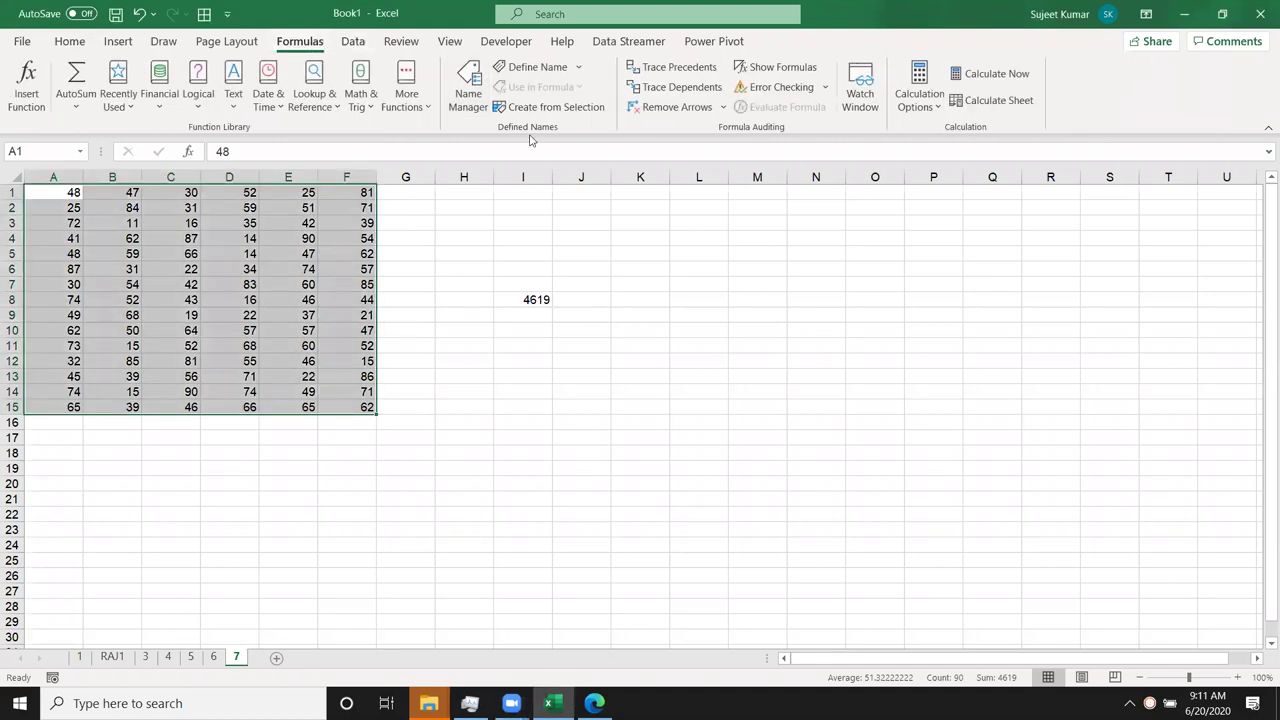
click(532, 67)
text(Data)
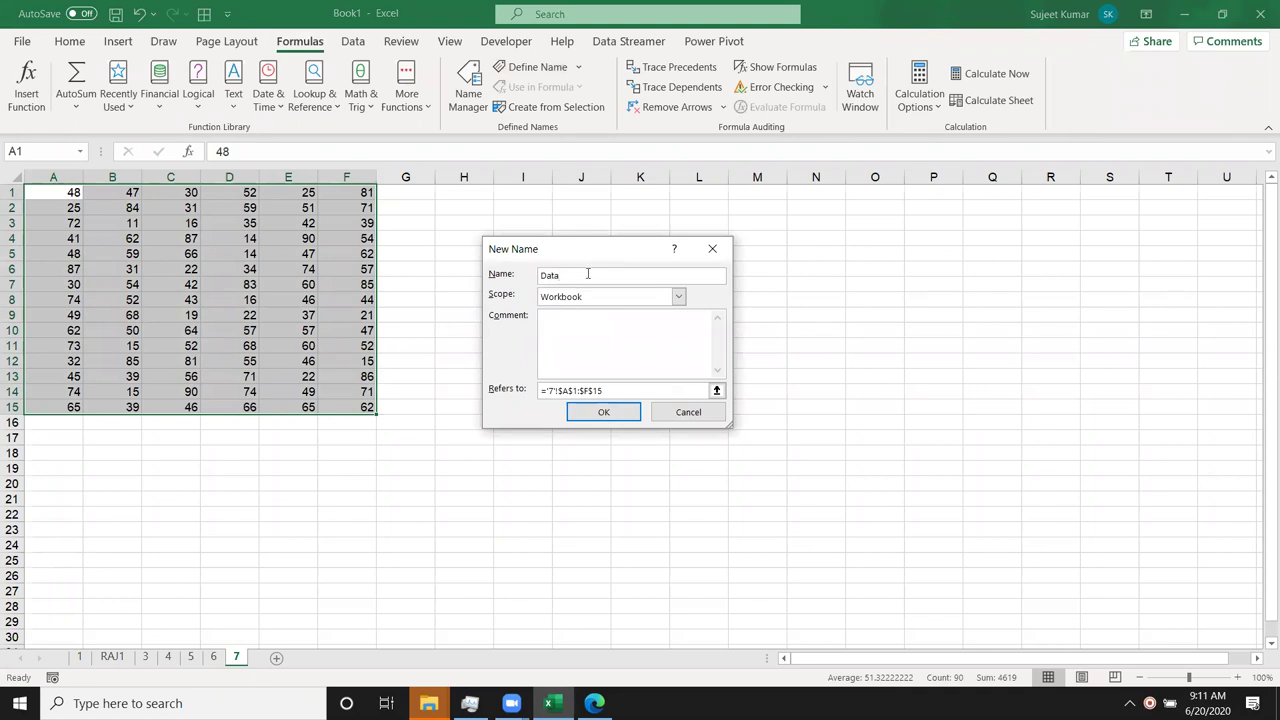
click(621, 413)
Enter =SUM(Data) in I11 to total the named range (4619)
click(528, 346)
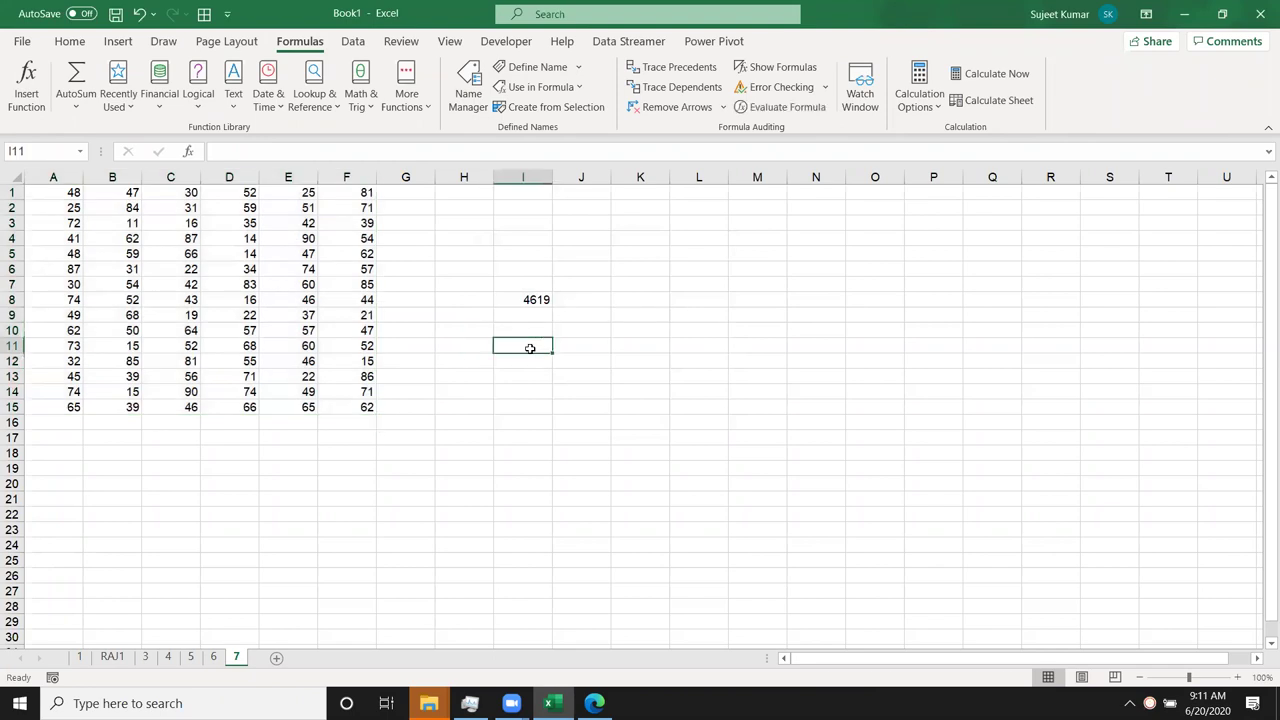
text(=sum)
key(Tab)
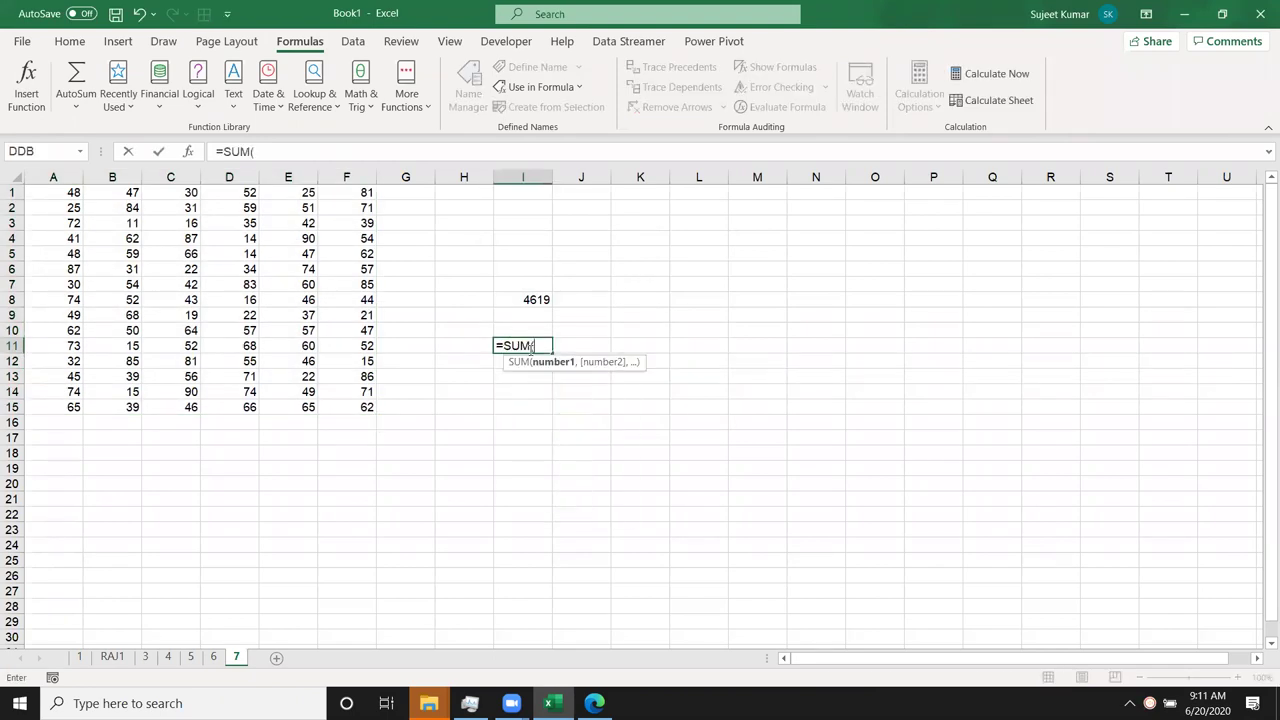
text(Data)
key(Tab)
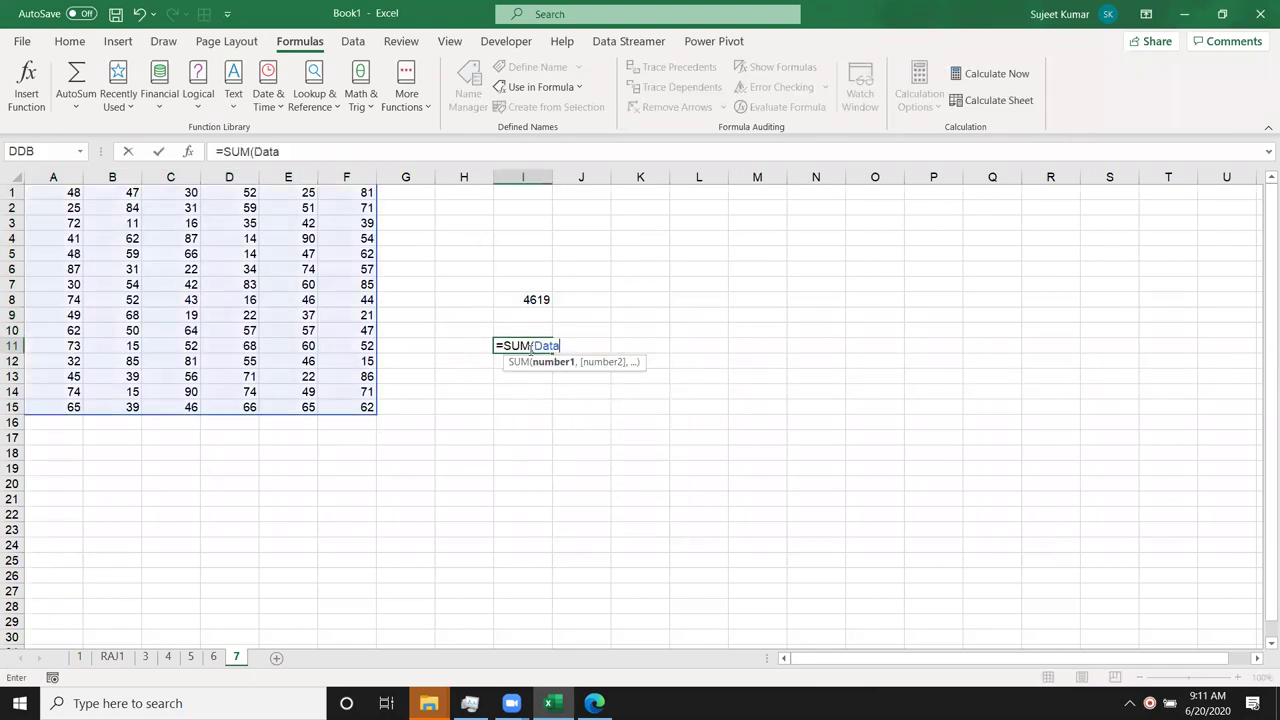
text())
key(Return)
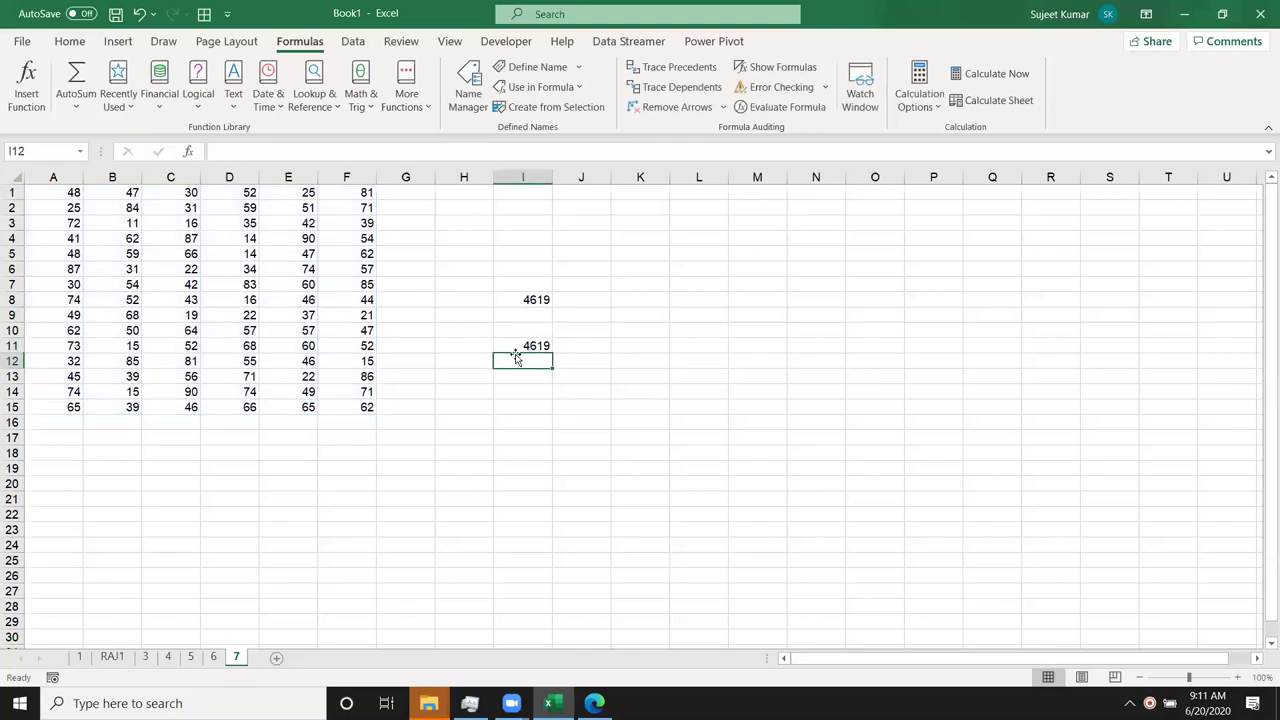
Copy I8 and I11 down one row: I9 shifts to A2:F16 (4336), I12 stays 4619
click(547, 301)
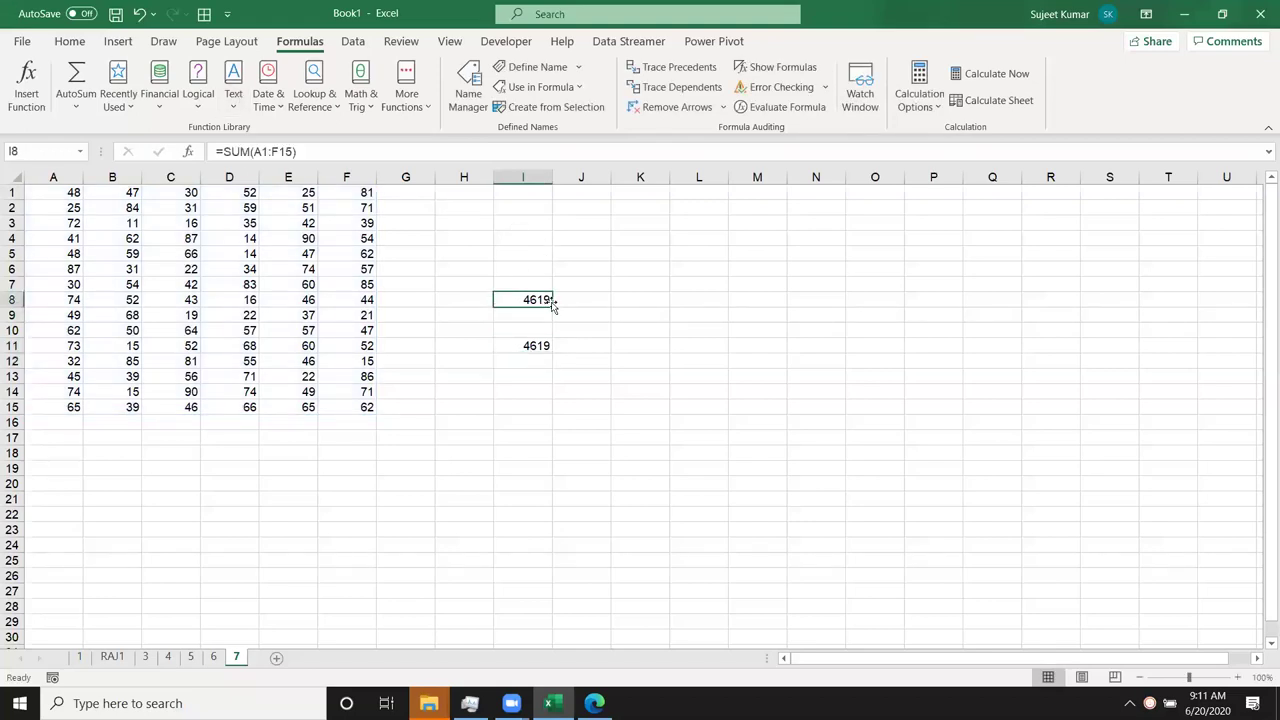
drag(551, 302, 549, 320)
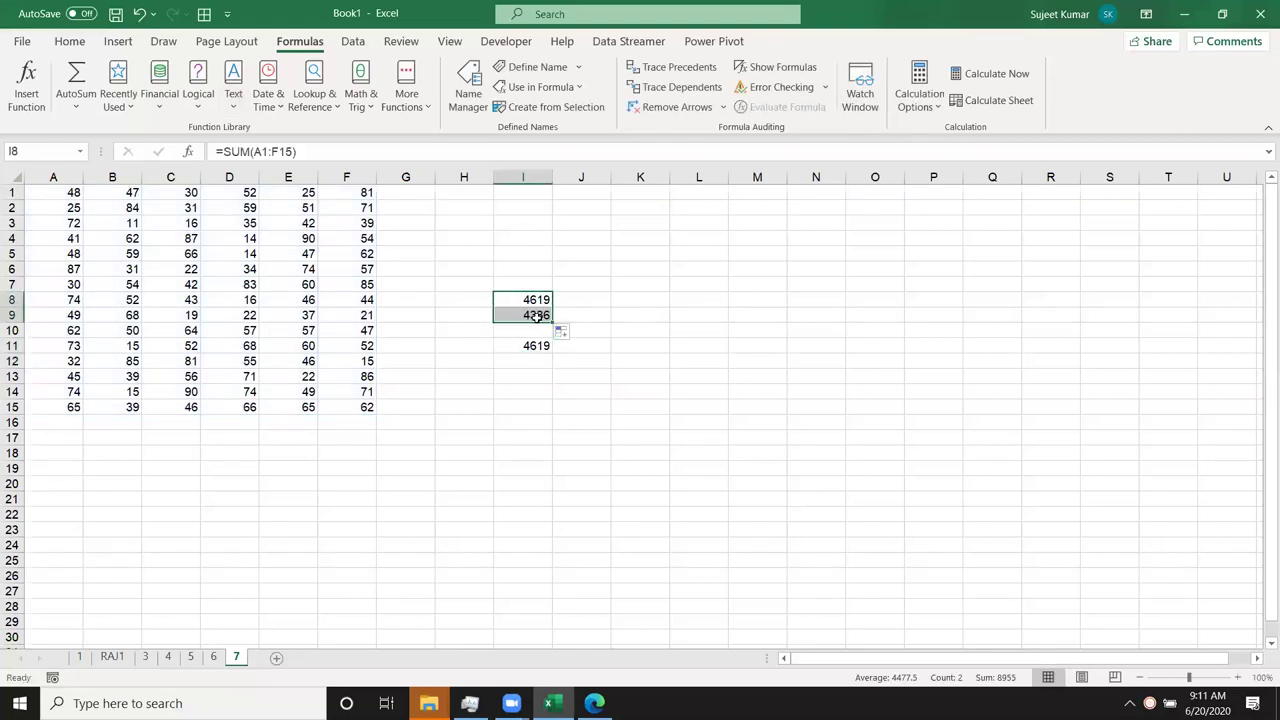
double_click(535, 315)
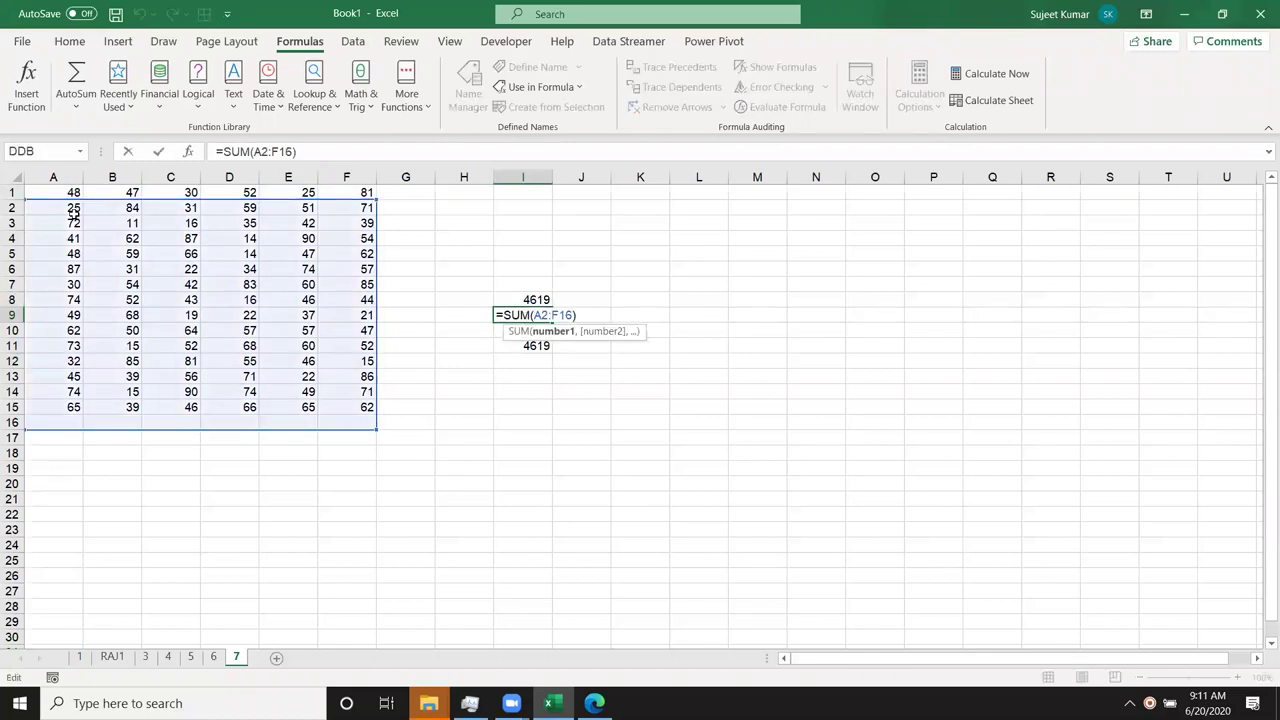
key(Escape)
click(530, 347)
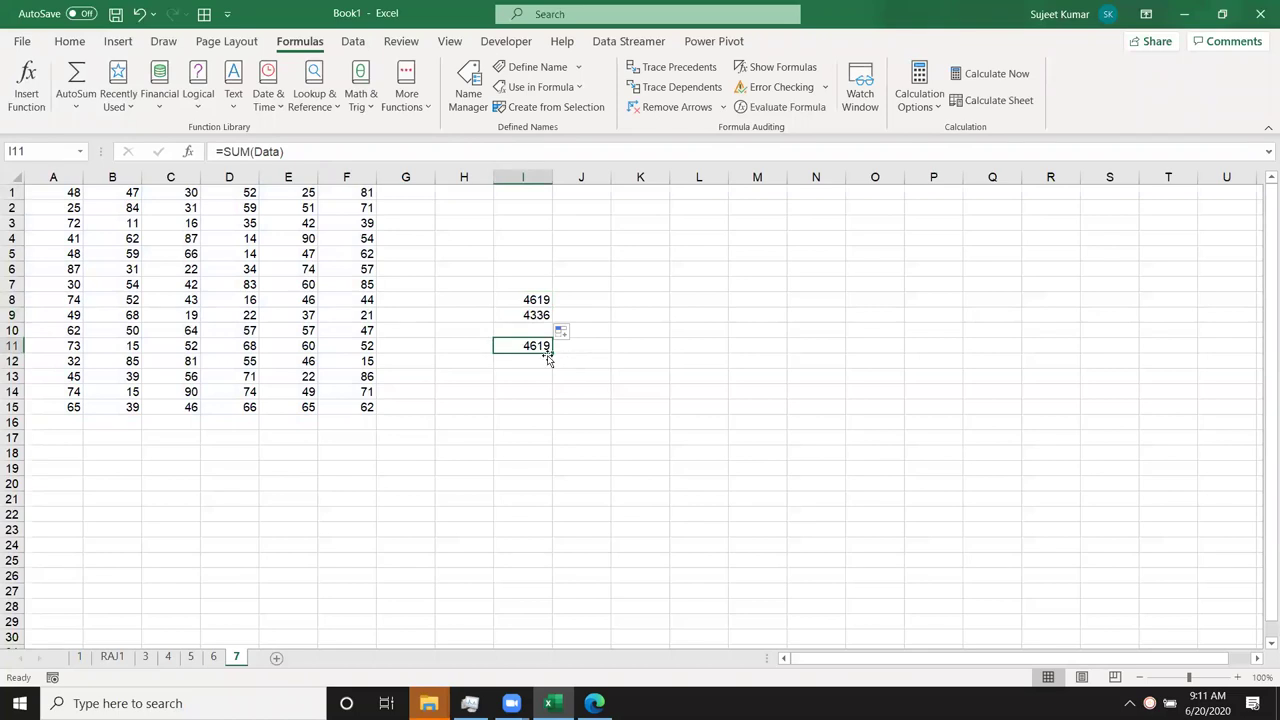
drag(551, 353, 550, 368)
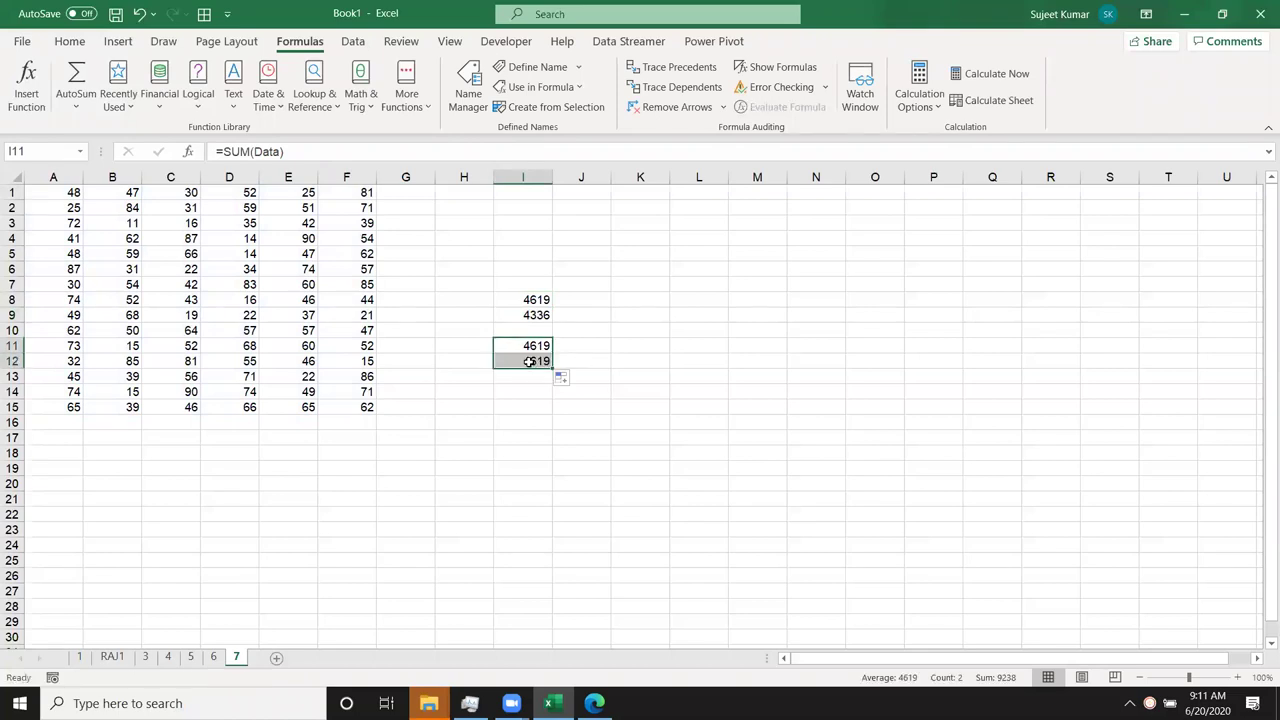
double_click(530, 361)
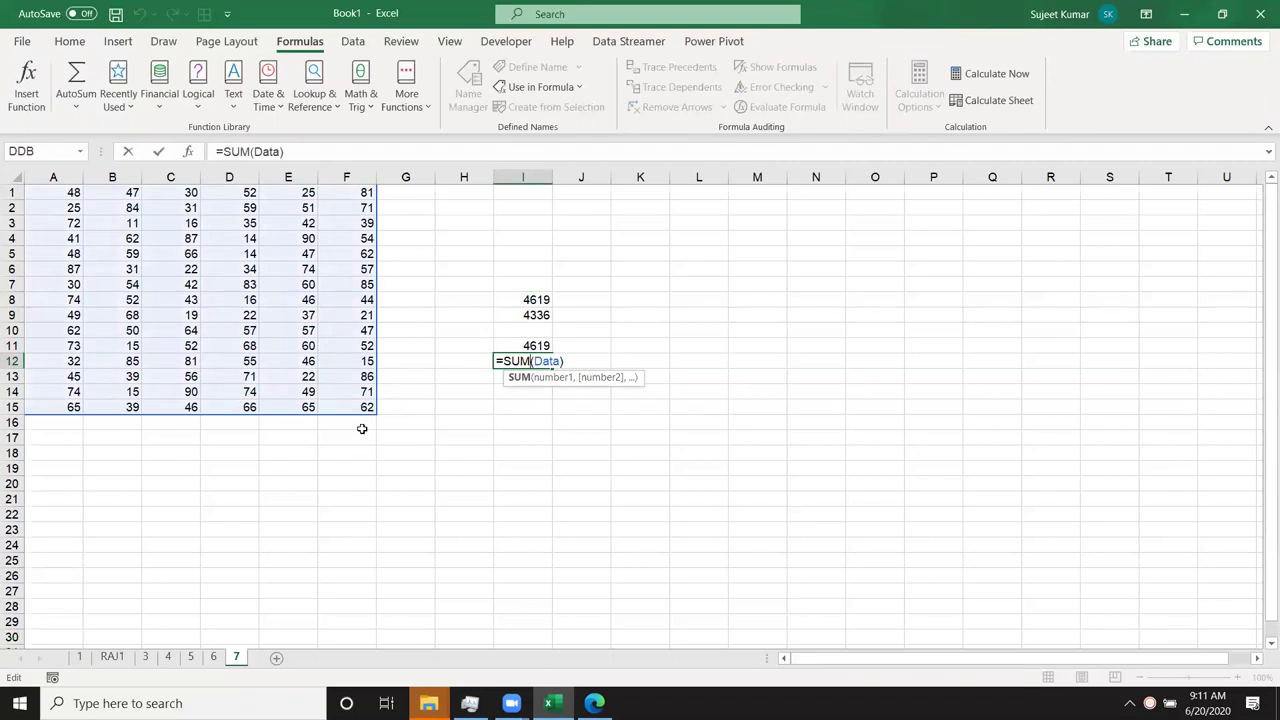
key(ctrl+Return)
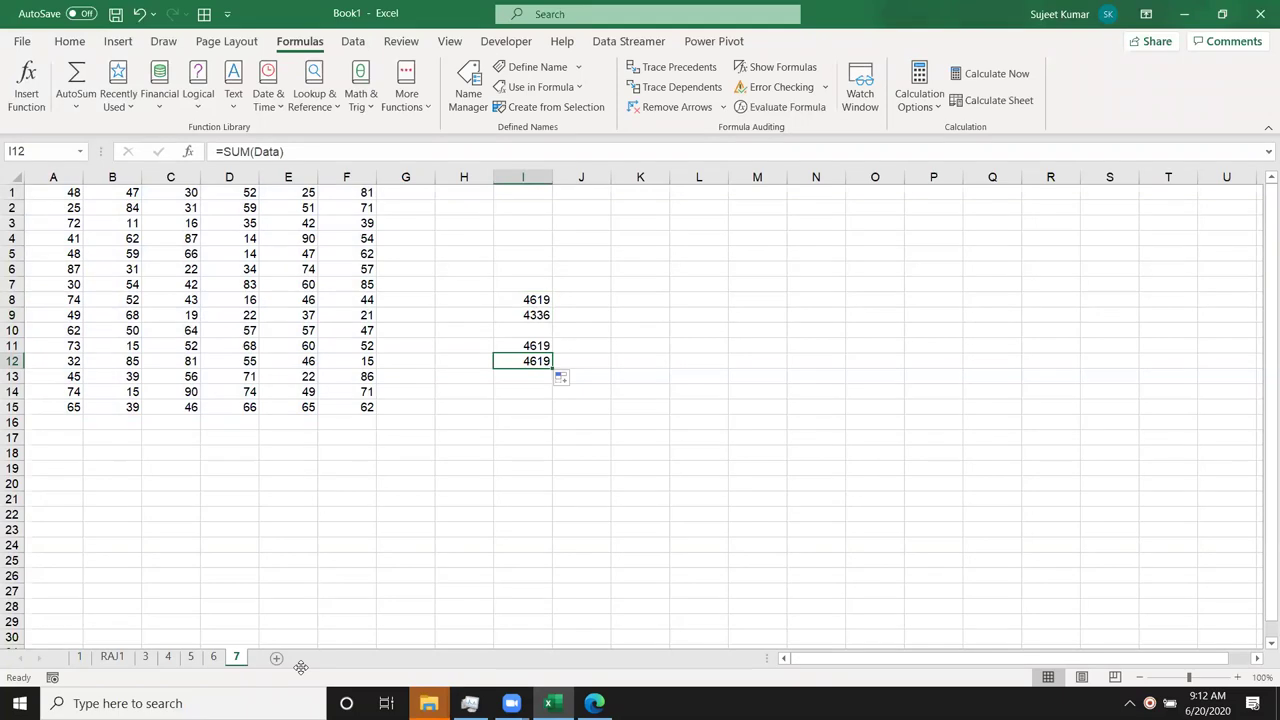
click(236, 664)
Insert a Loan Amortization sheet from Spreadsheet Solutions templates before sheet 7
right_click(237, 658)
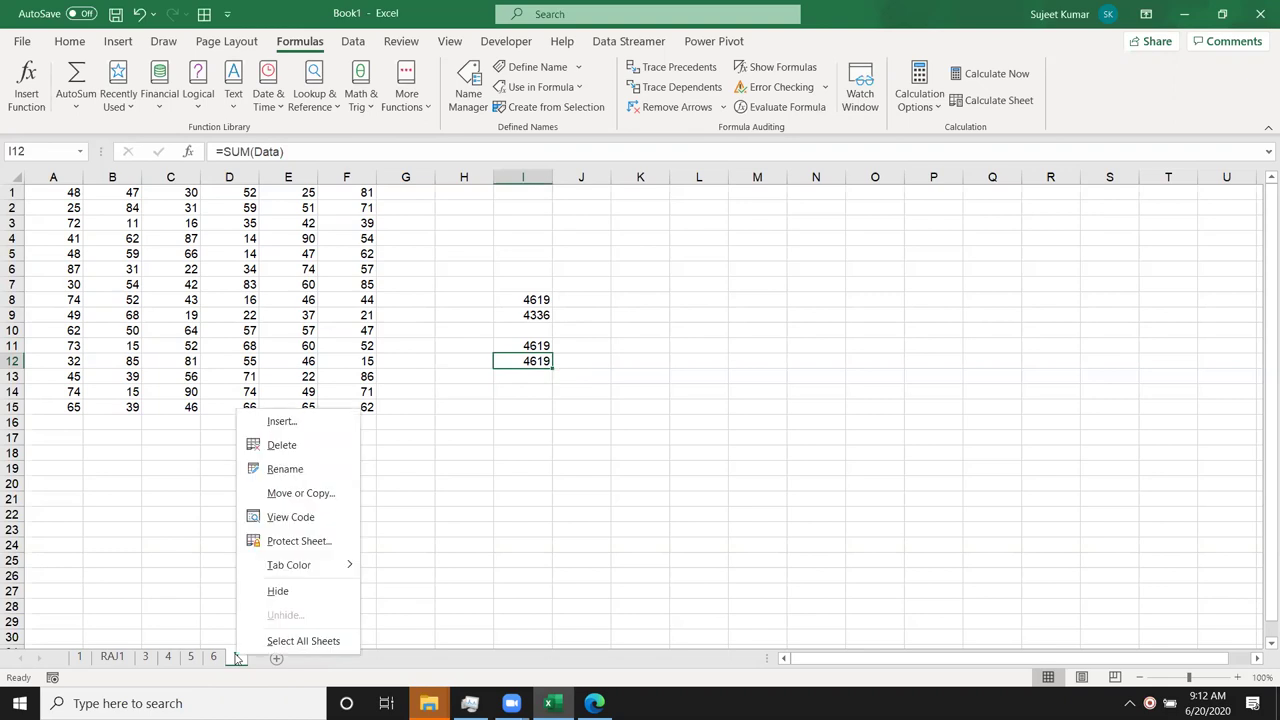
click(283, 423)
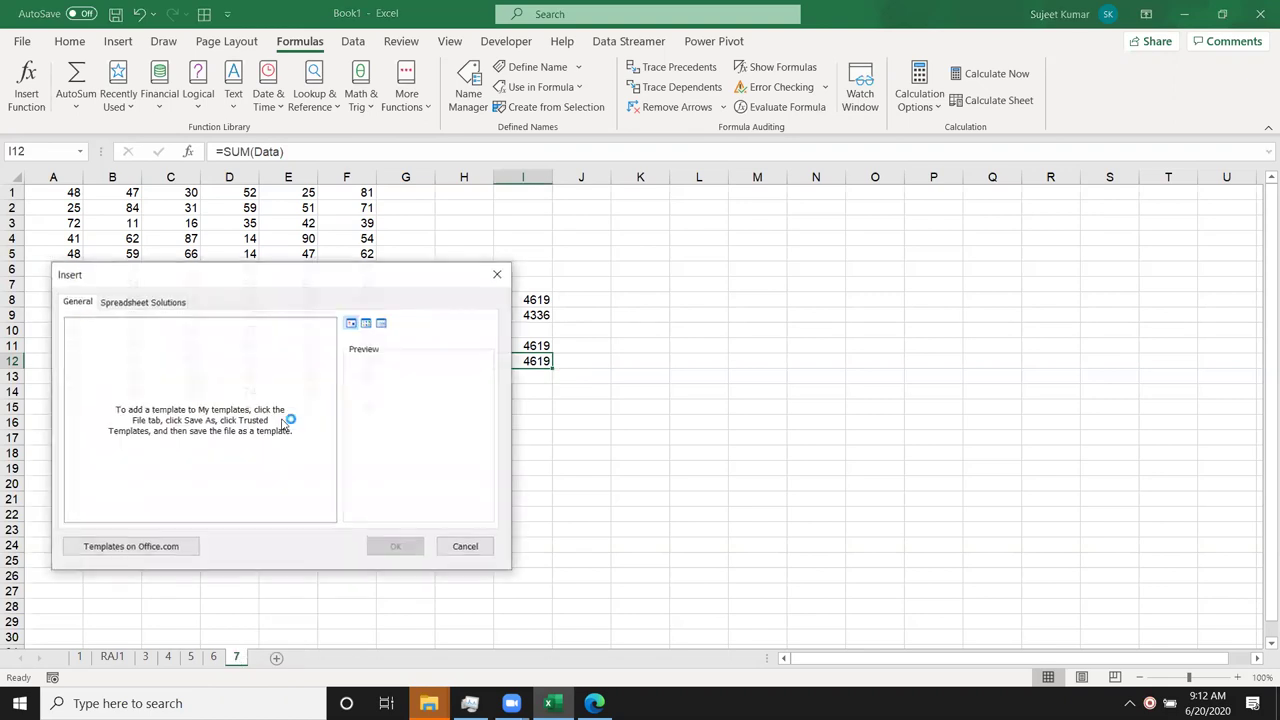
click(141, 303)
click(281, 360)
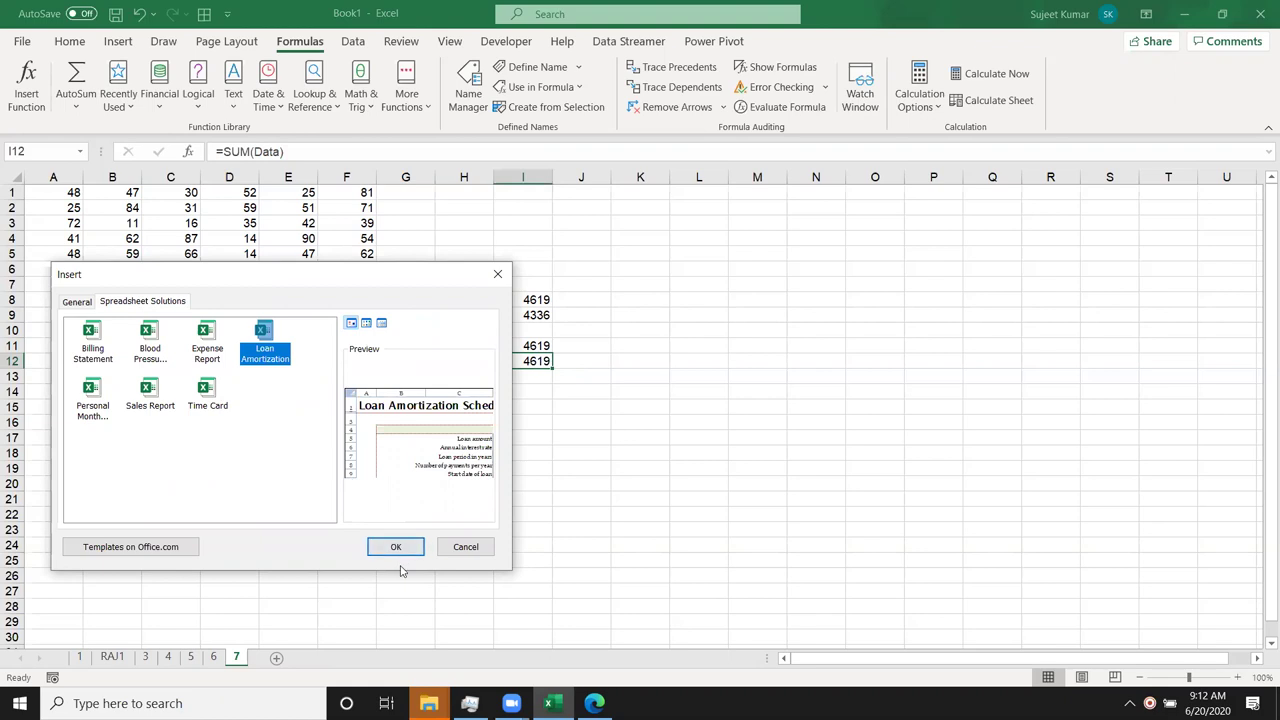
click(393, 546)
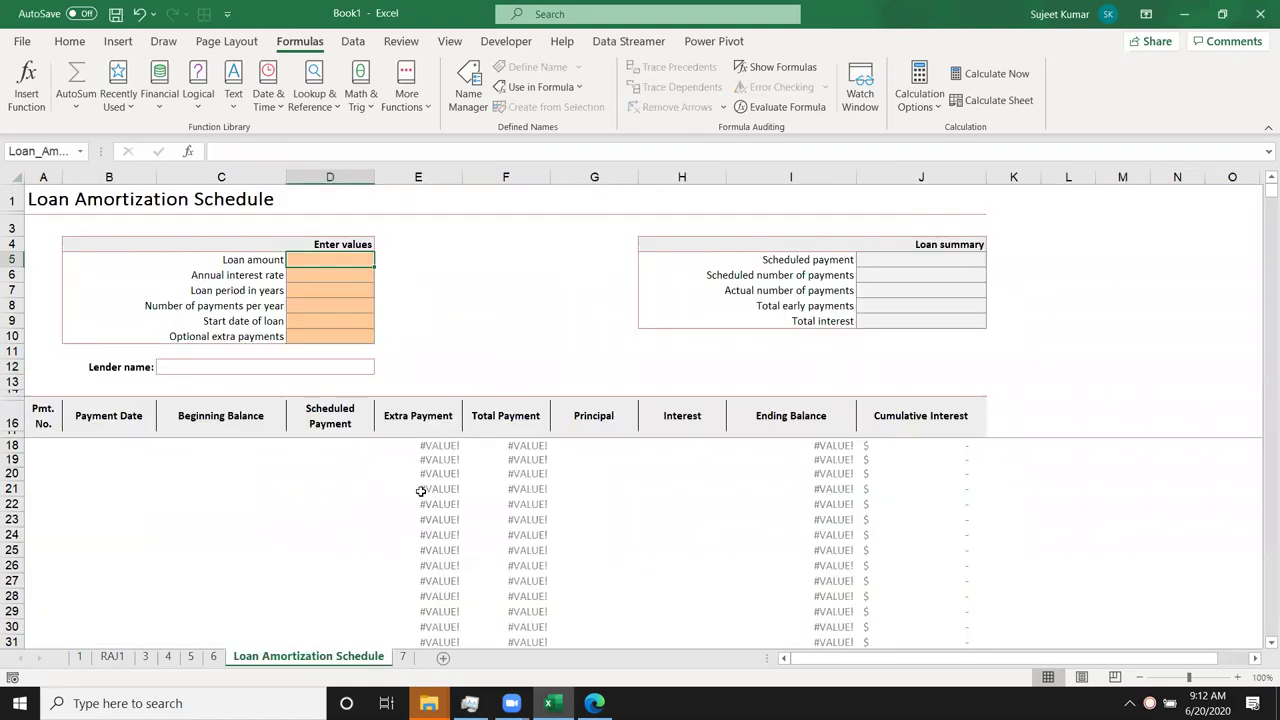
Unprotect the Loan Amortization Schedule sheet from the Review tab
scroll(362, 478, down, 3)
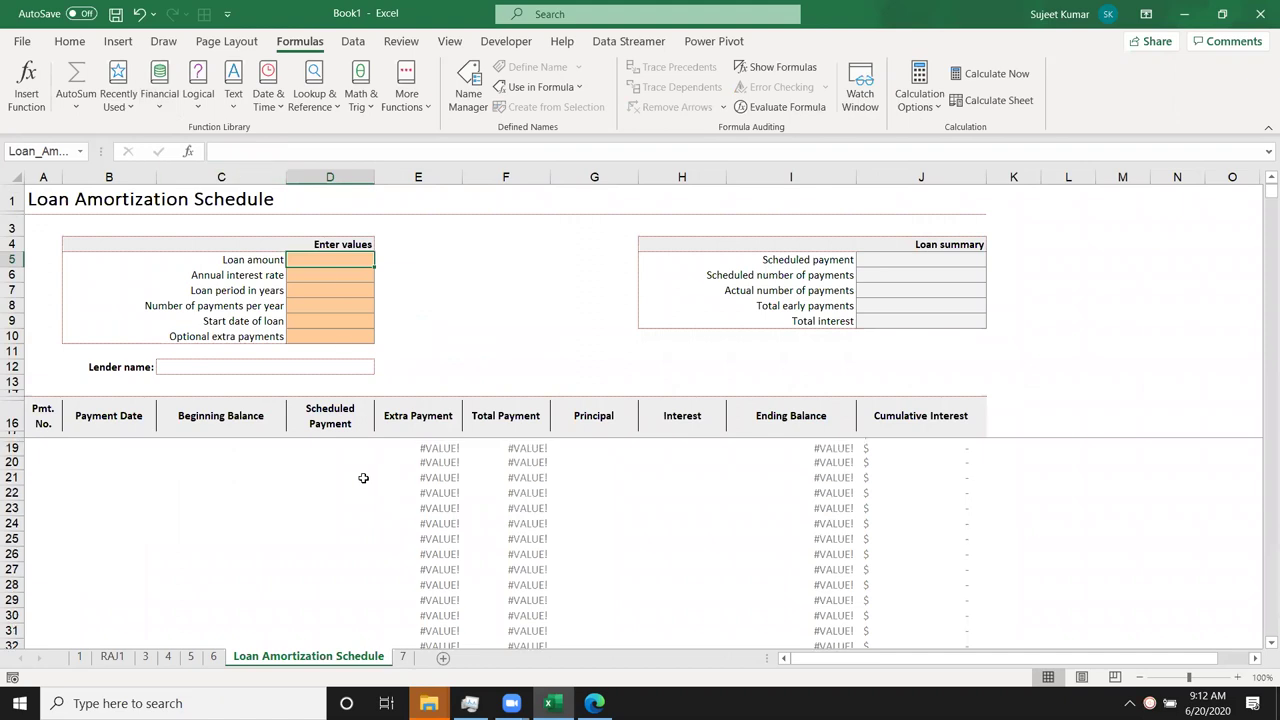
scroll(359, 478, up, 3)
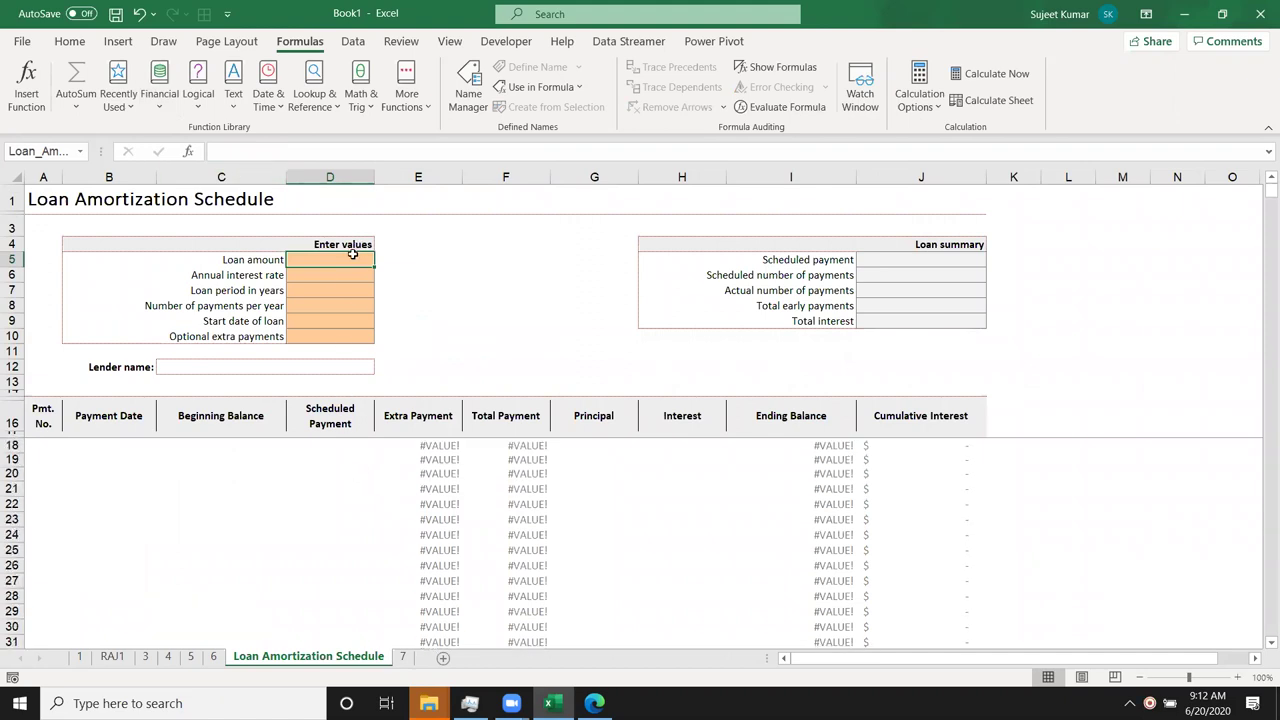
click(403, 46)
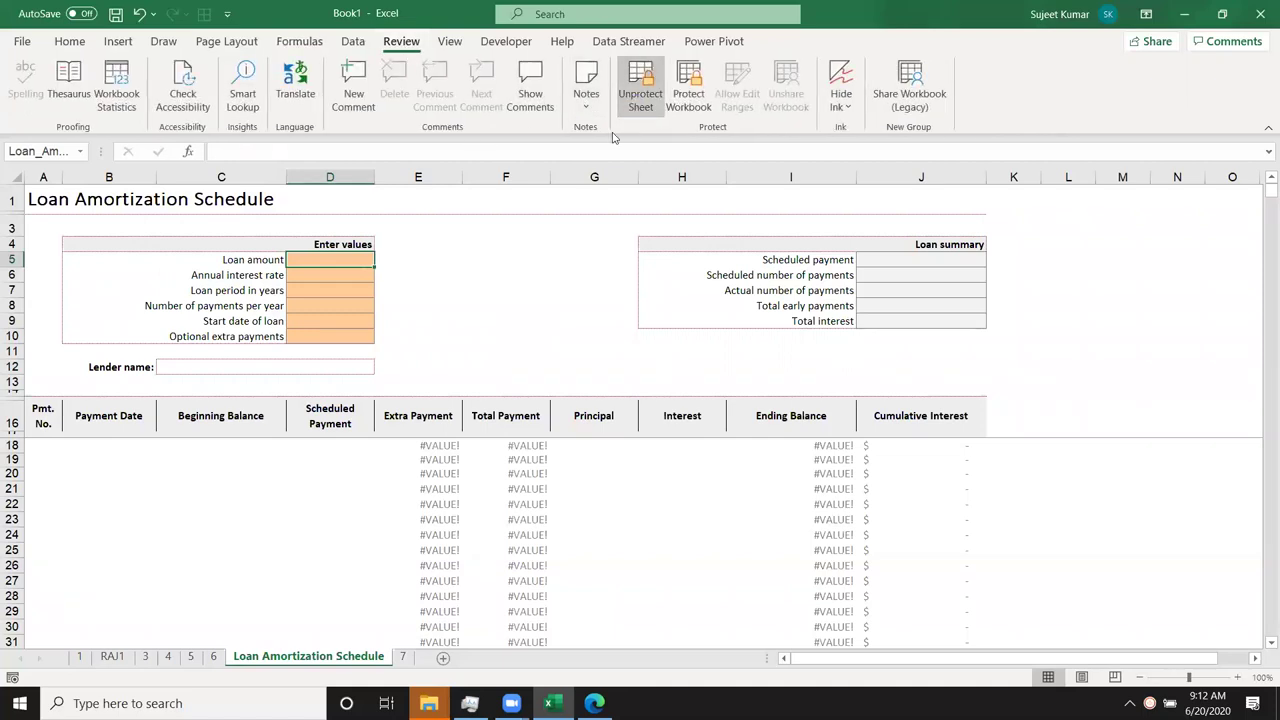
click(636, 105)
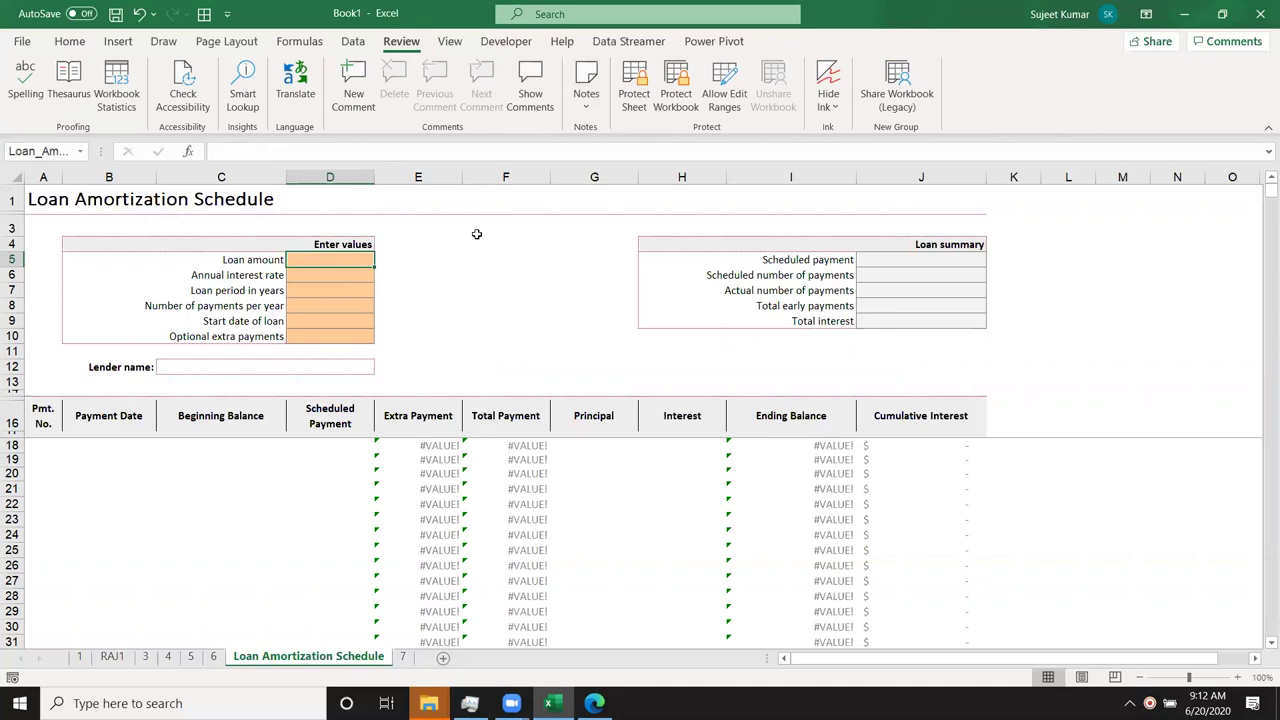
Enter loan inputs: $50,000, 5%, 6 years, 12 payments/year, today's date (6/20/2020) as start
text(50000)
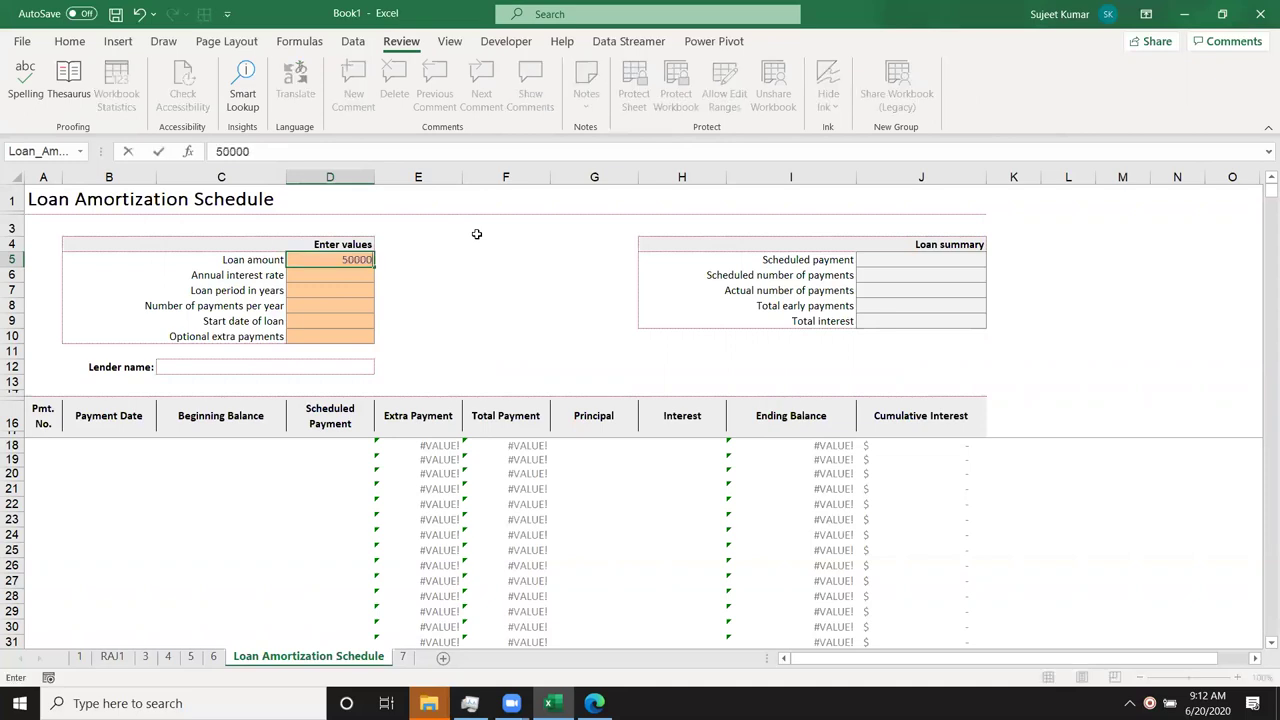
key(Return)
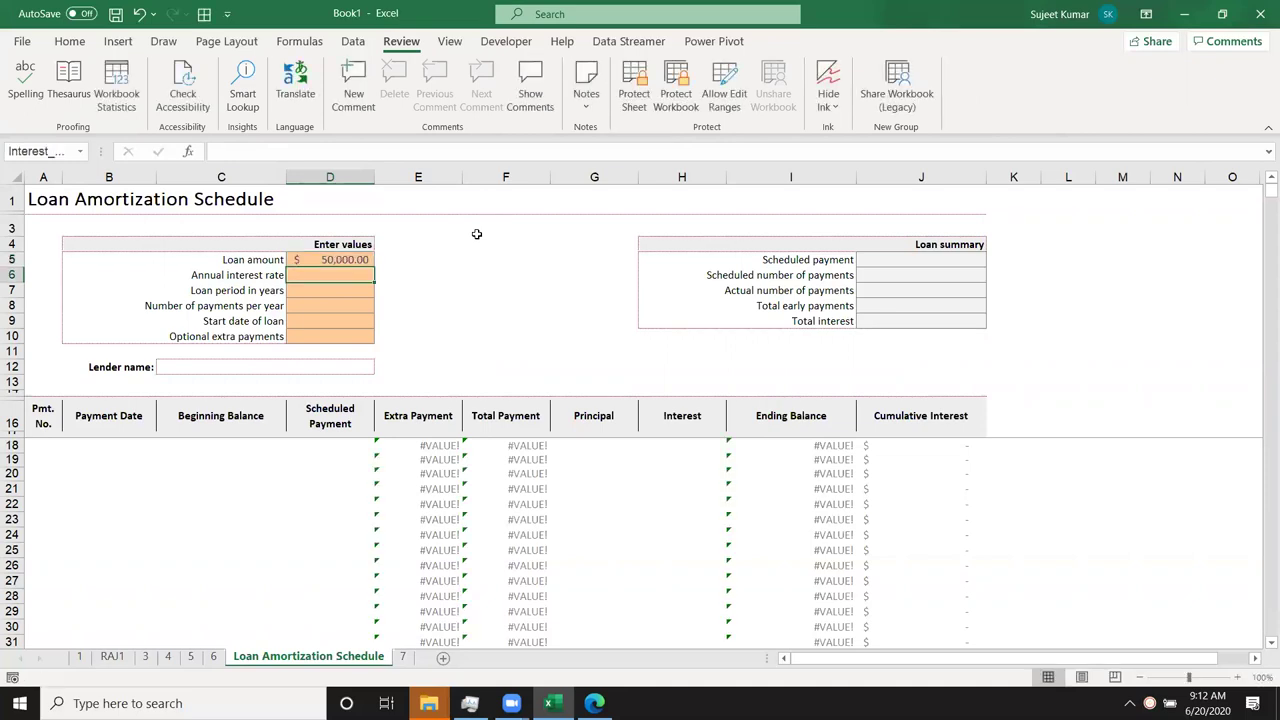
text(5%)
key(Return)
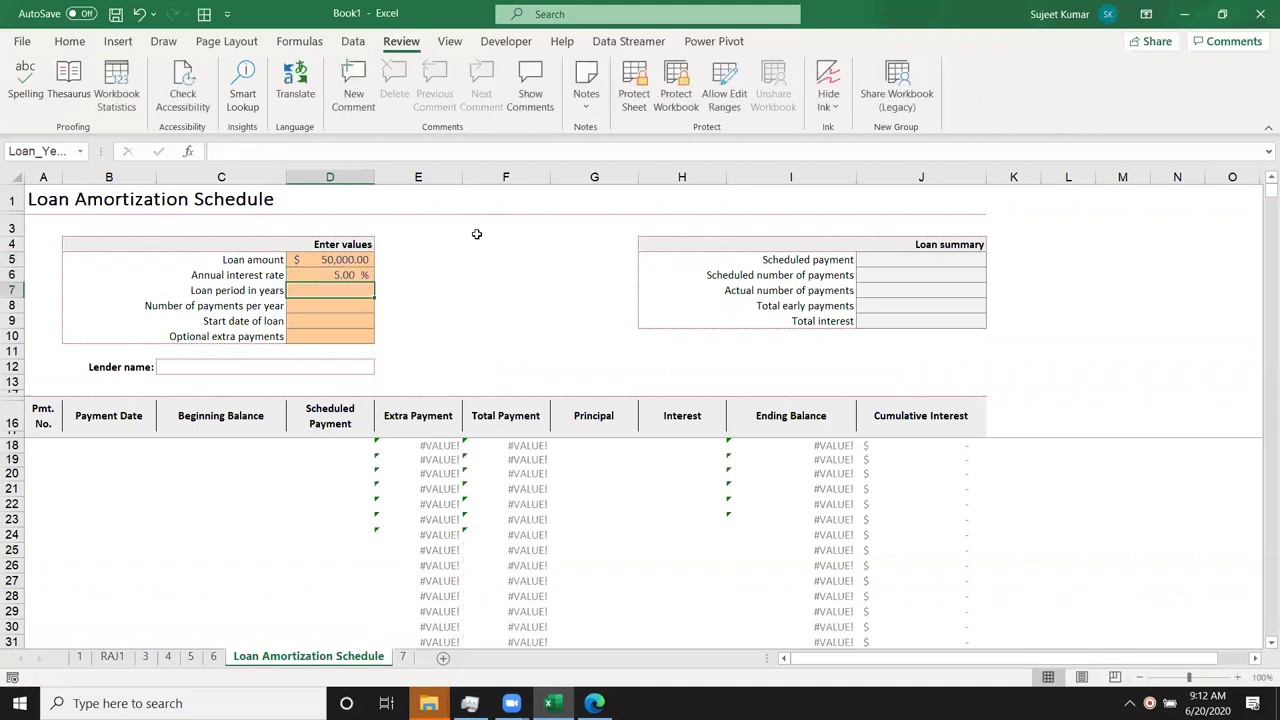
text(6)
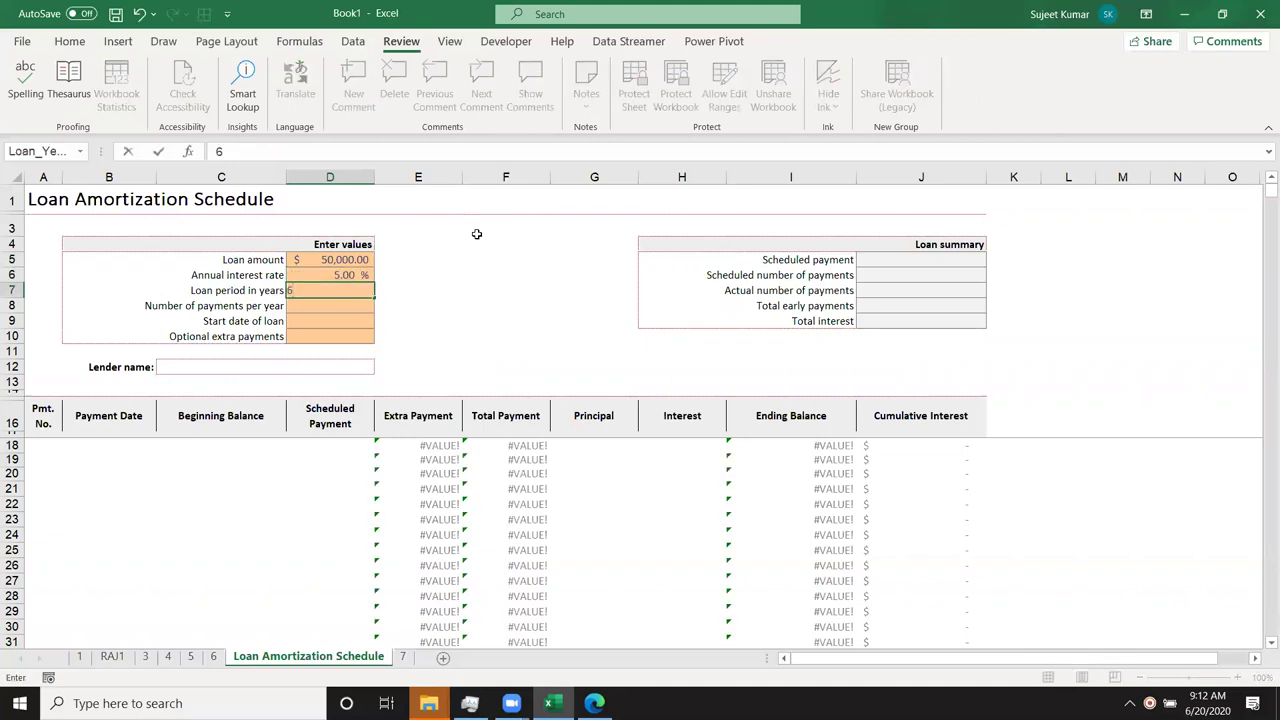
key(Return)
text(12)
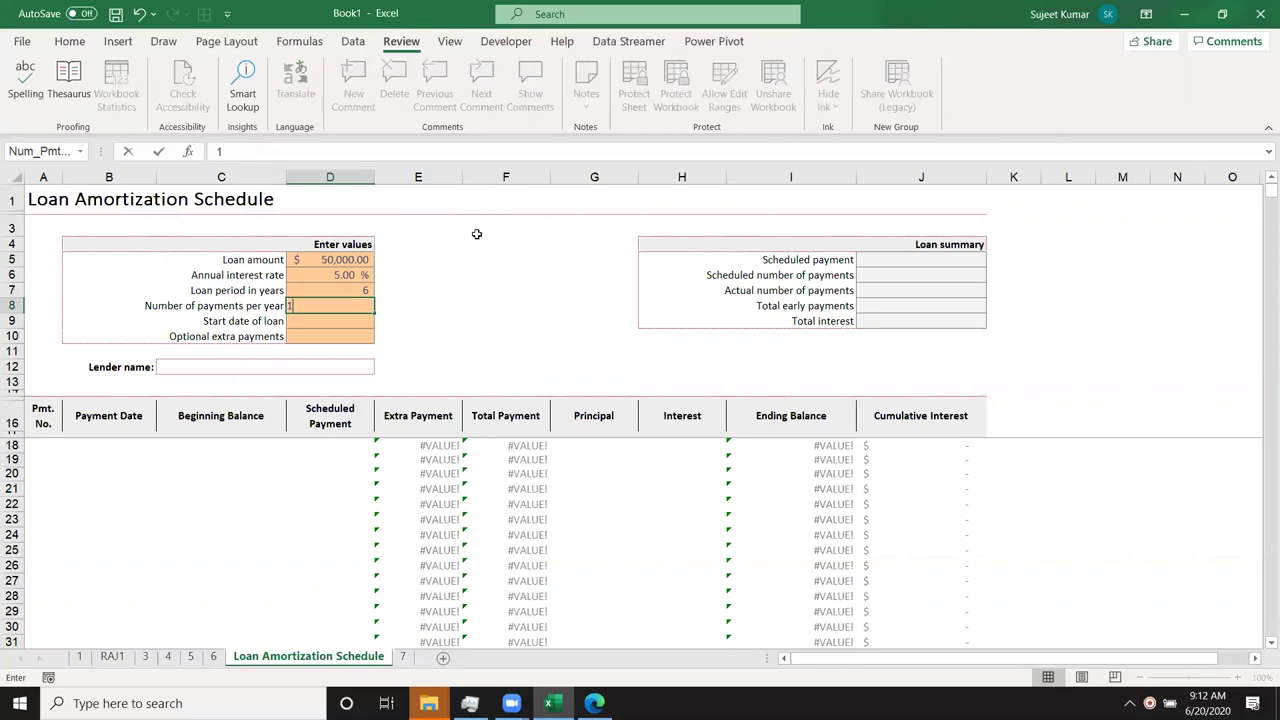
key(Return)
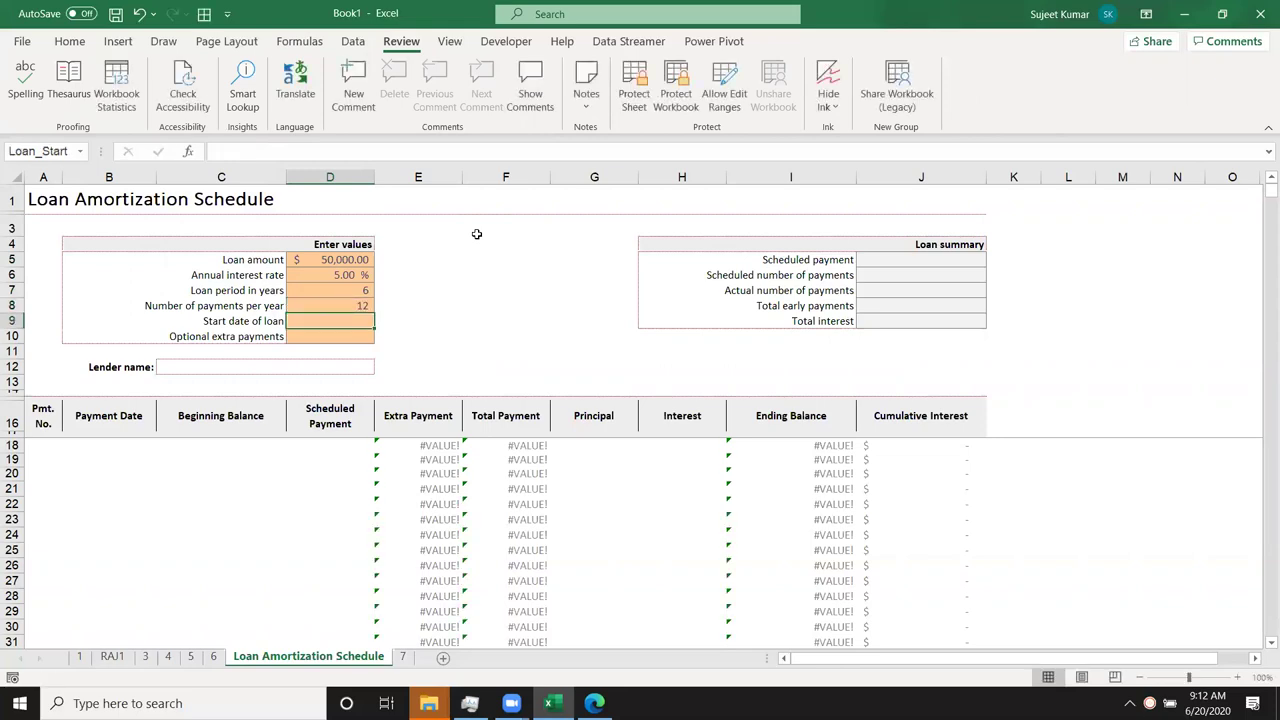
key(ctrl+semicolon)
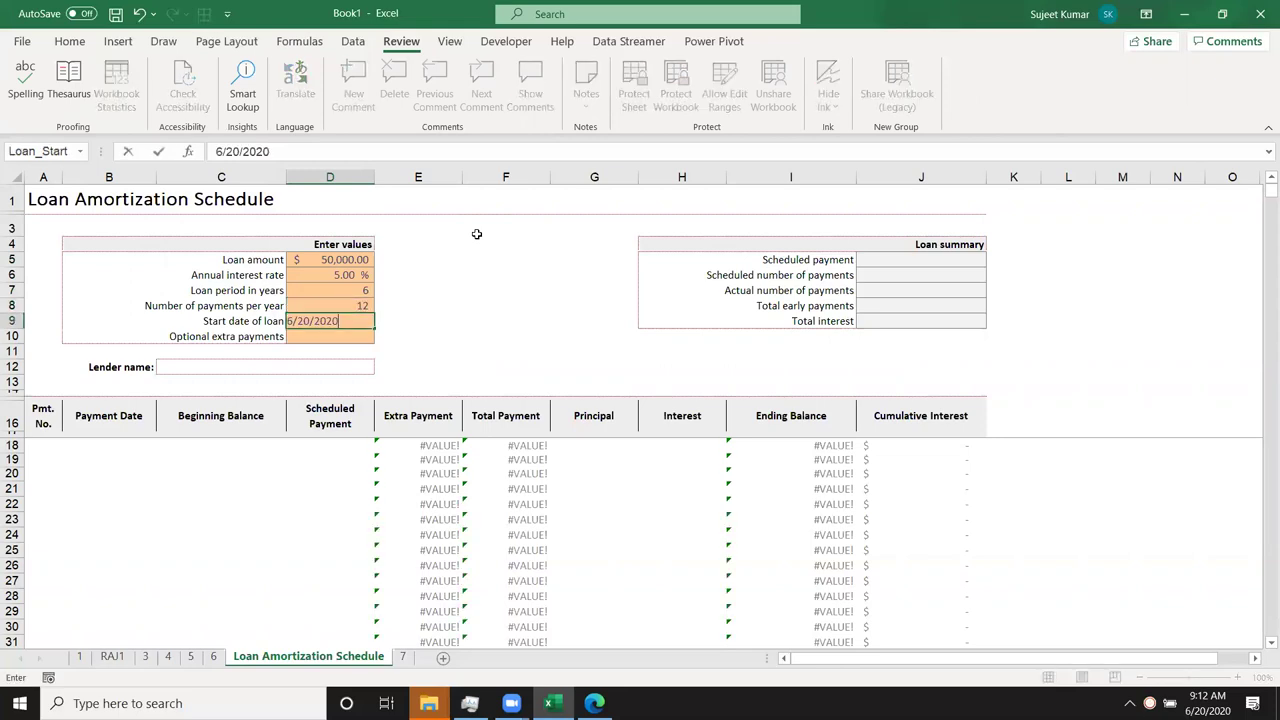
key(Return)
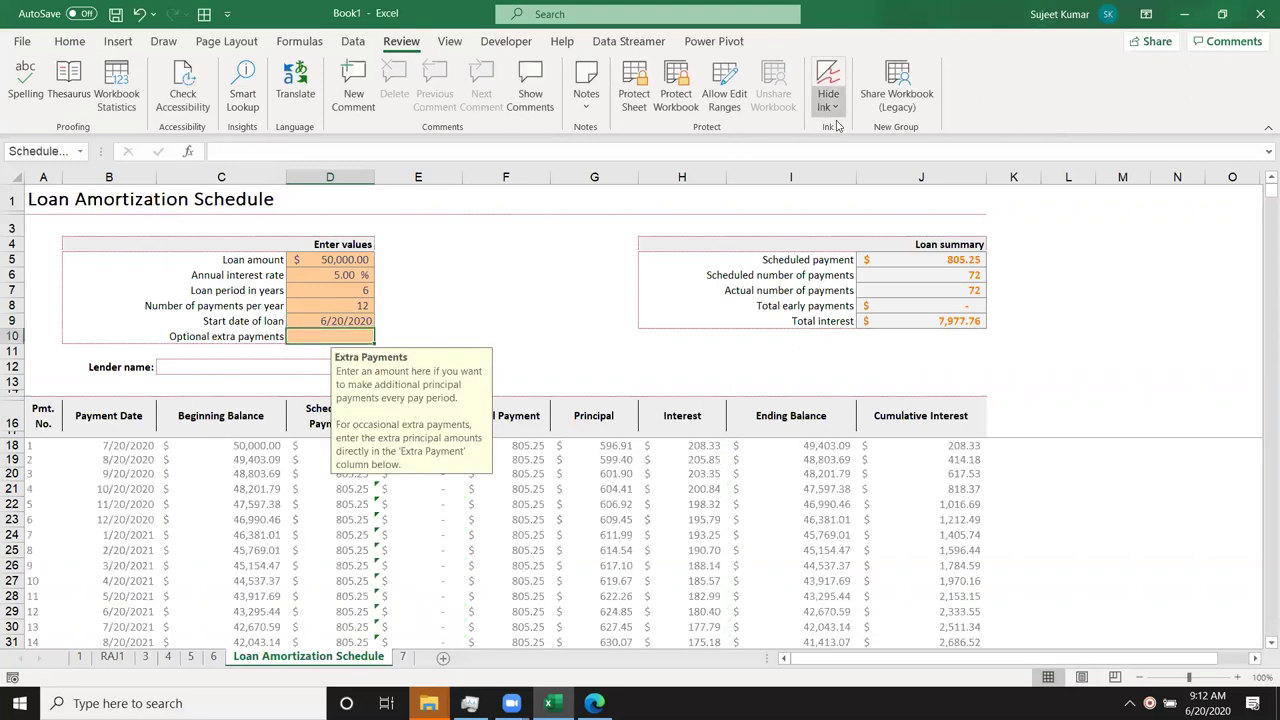
click(762, 369)
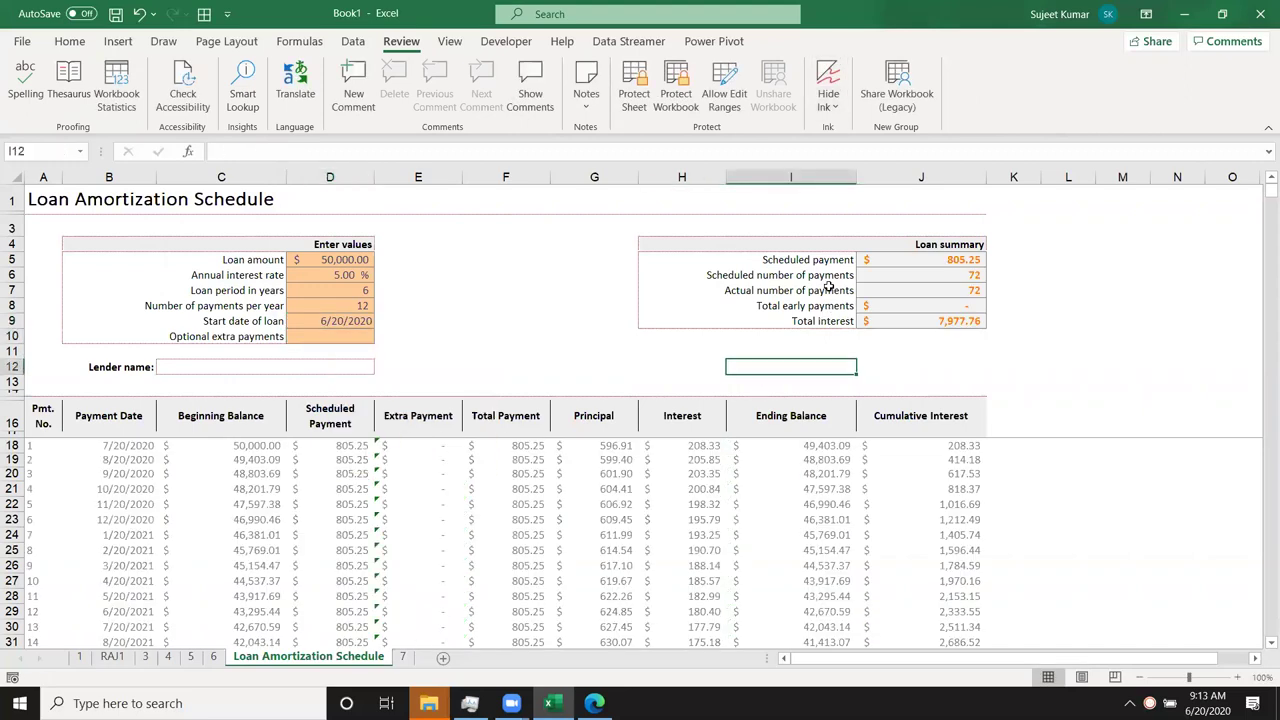
click(863, 259)
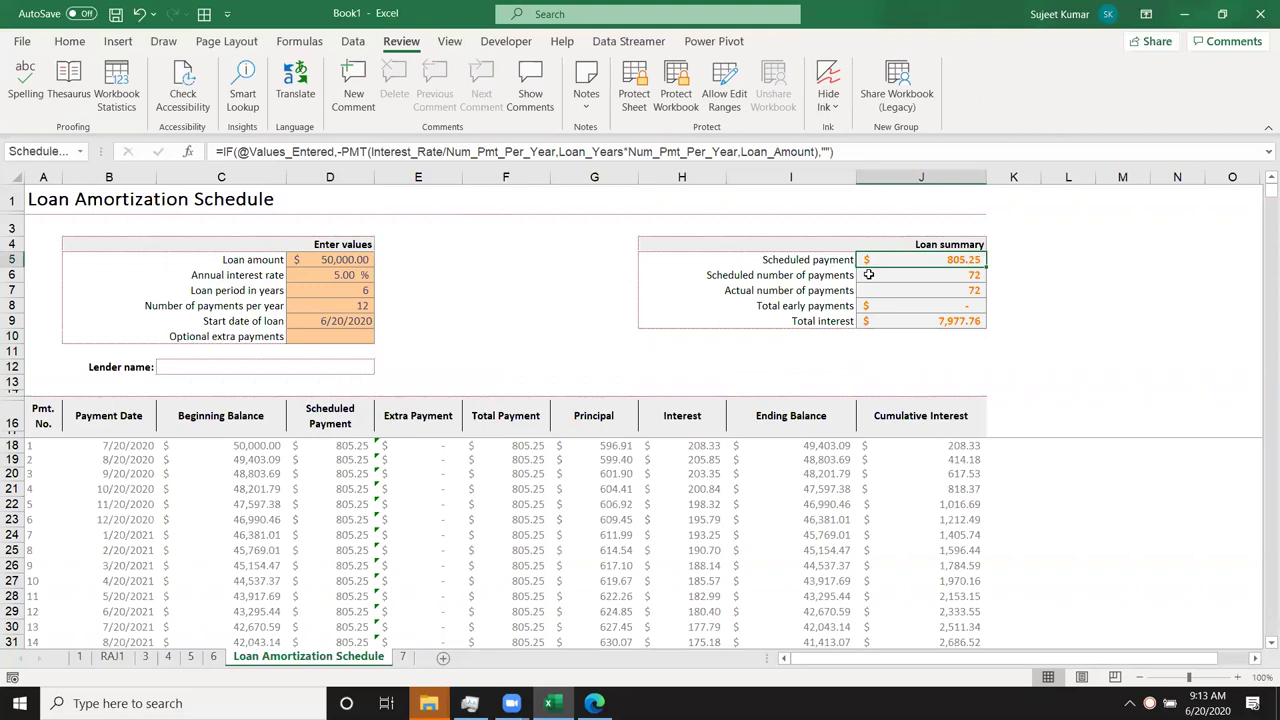
click(870, 275)
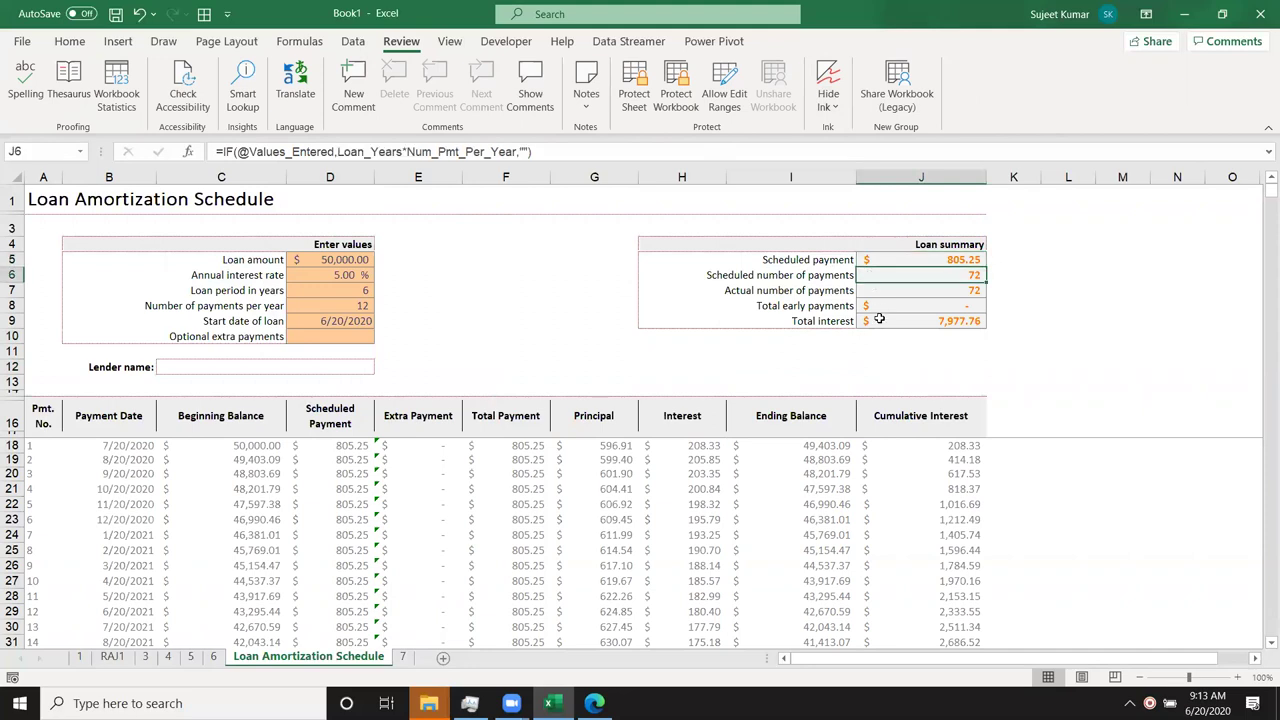
click(880, 320)
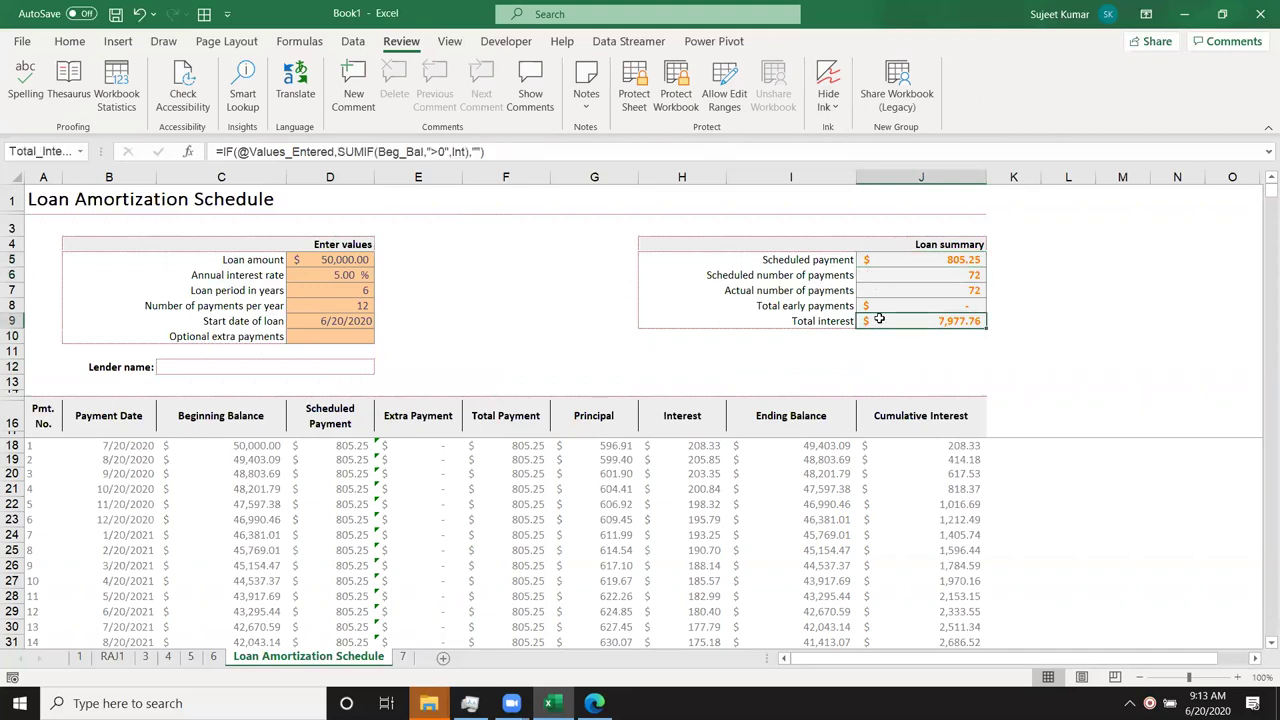
click(91, 449)
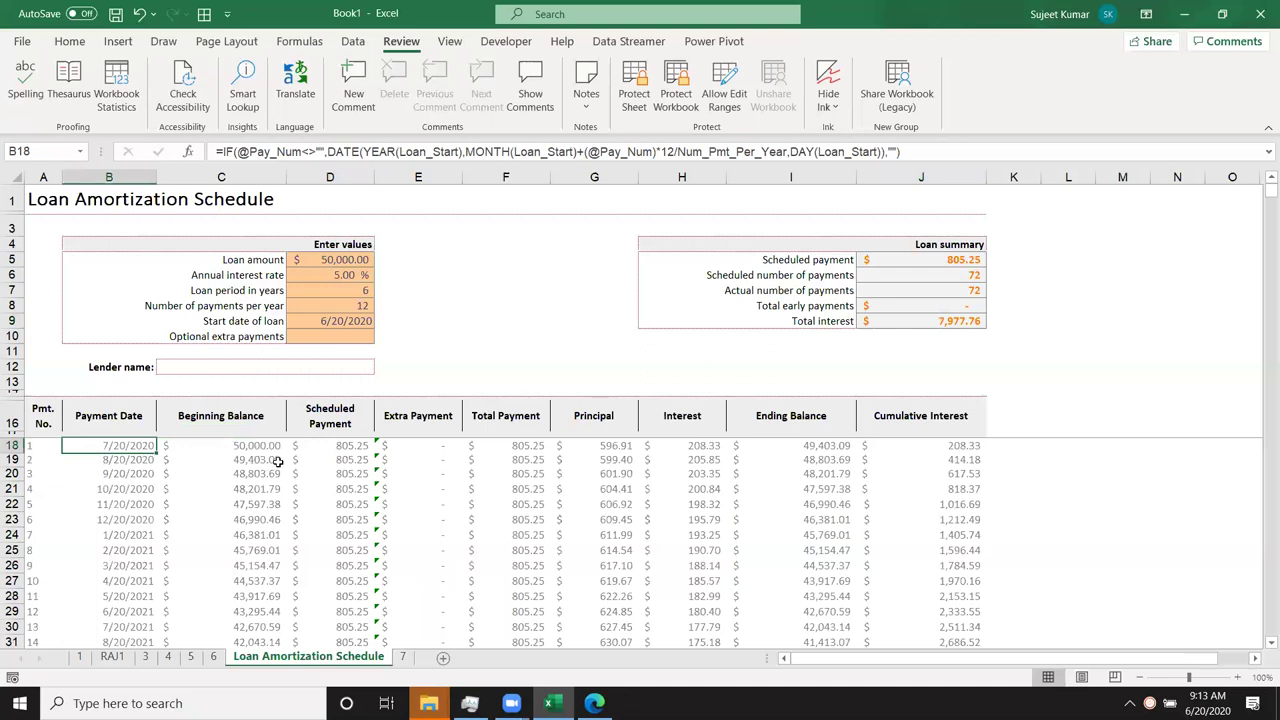
click(247, 450)
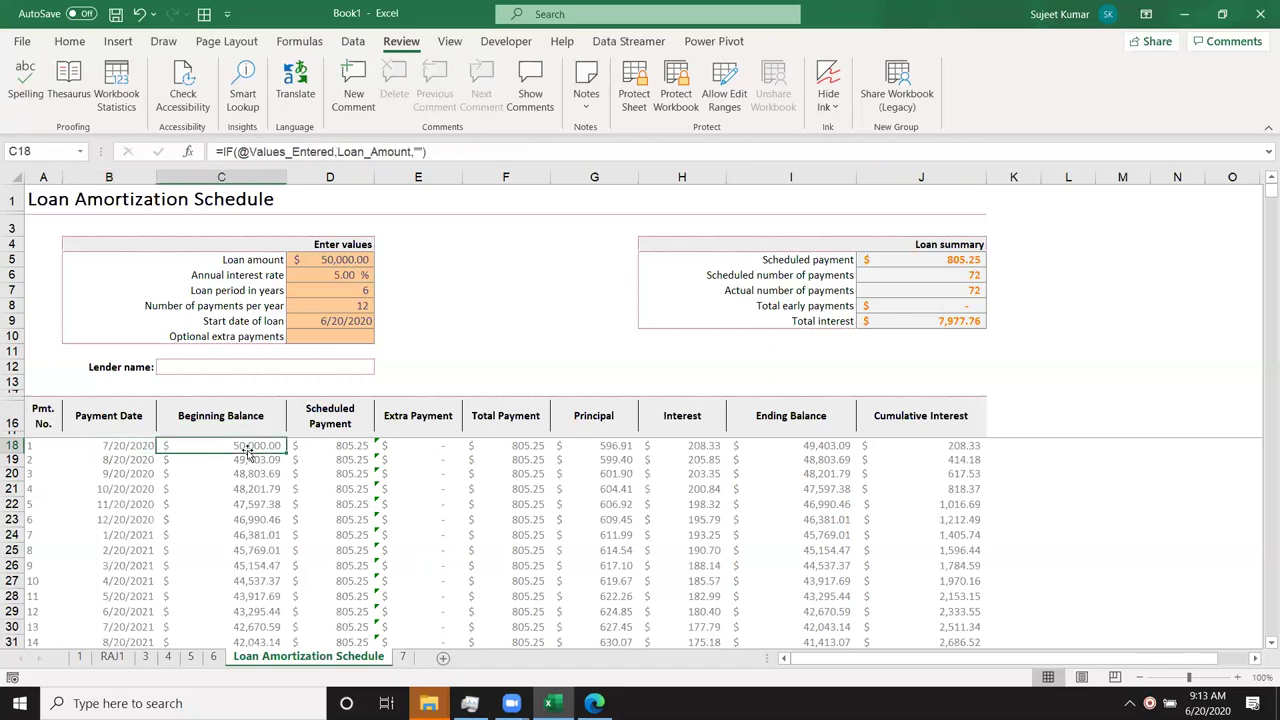
click(327, 455)
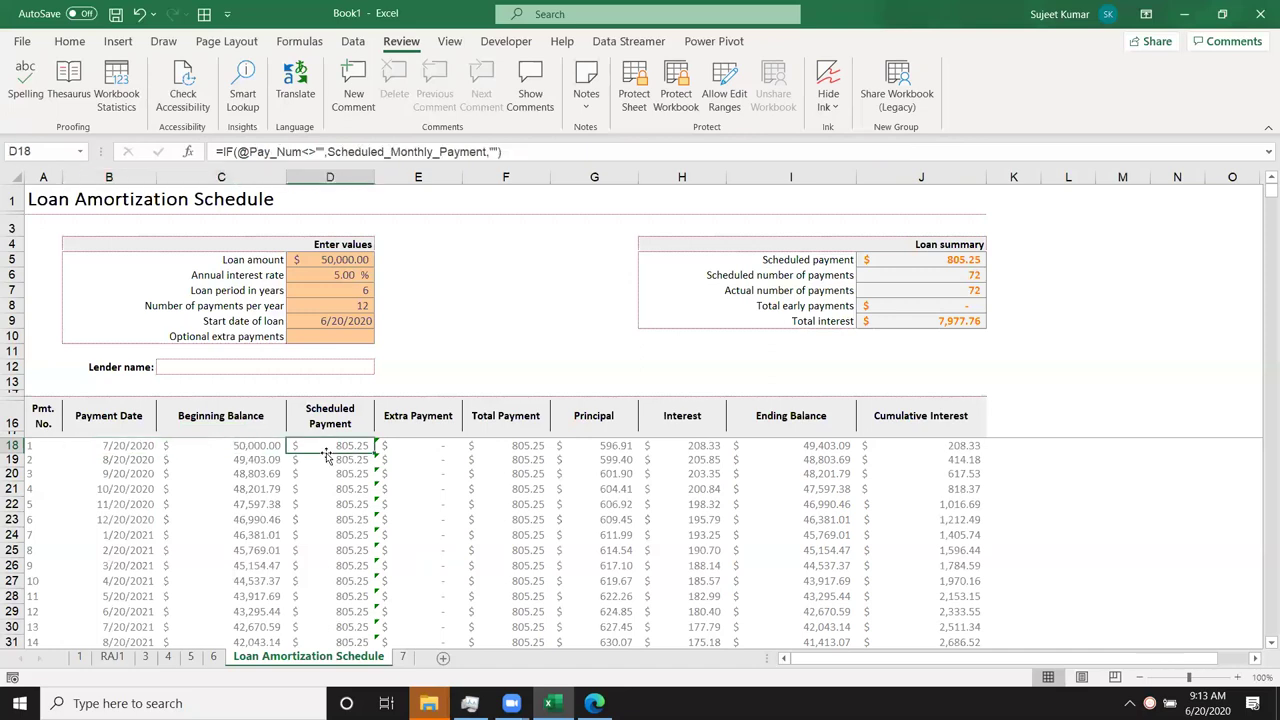
click(489, 445)
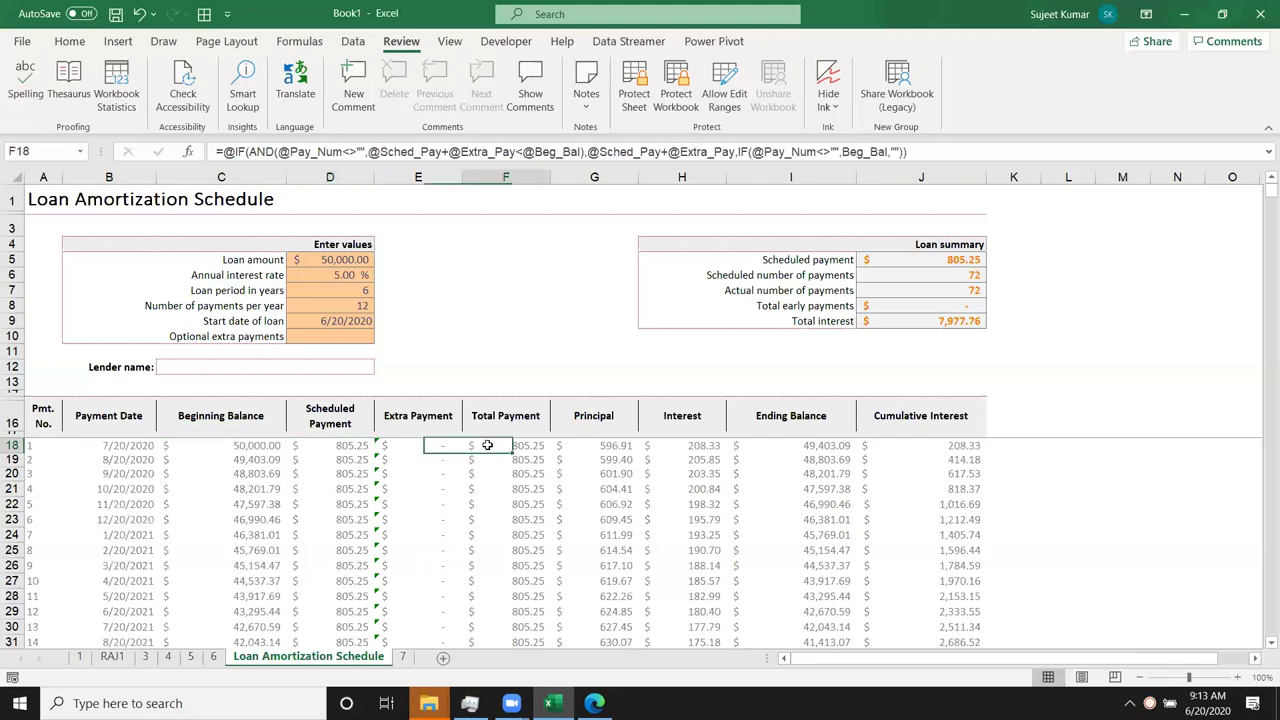
click(593, 446)
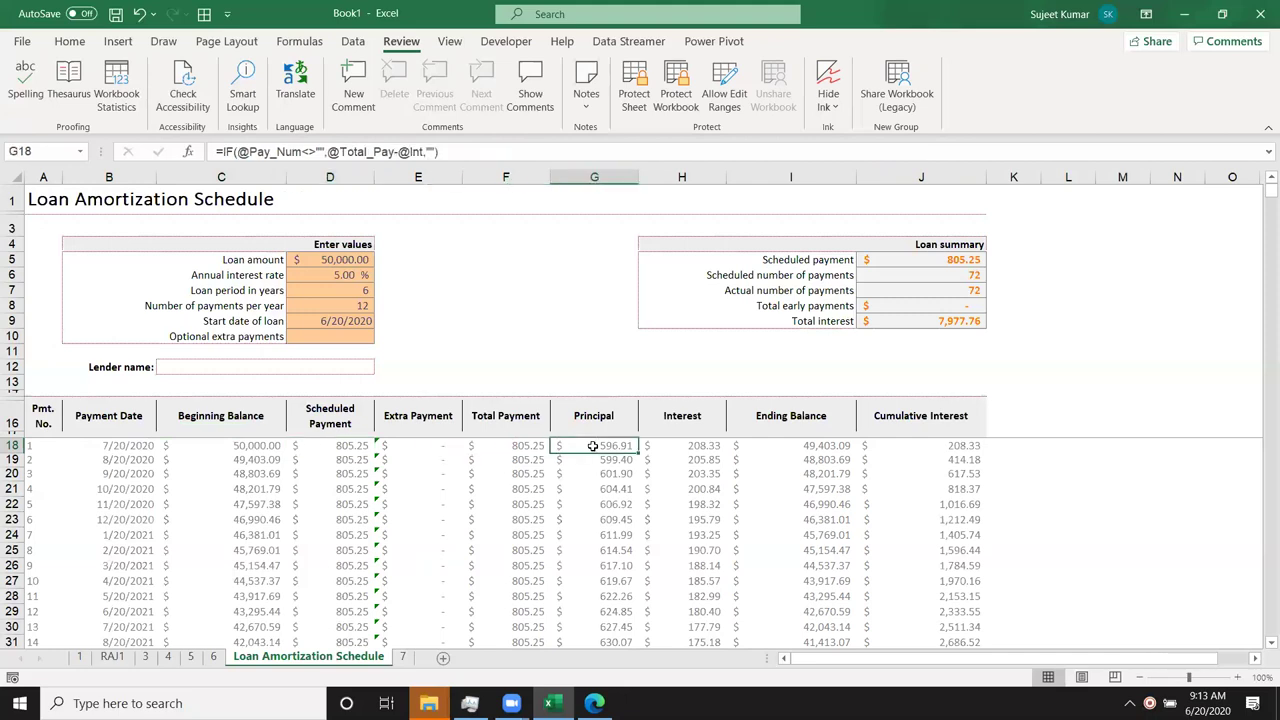
click(675, 443)
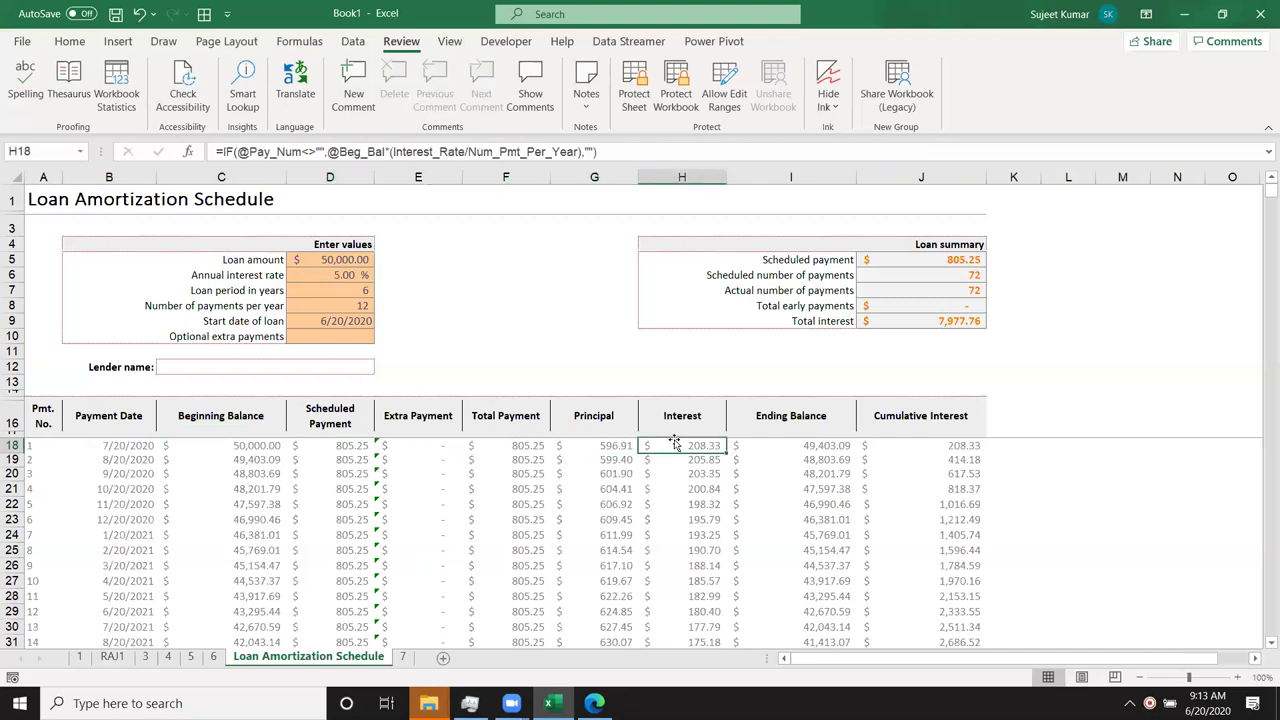
click(782, 445)
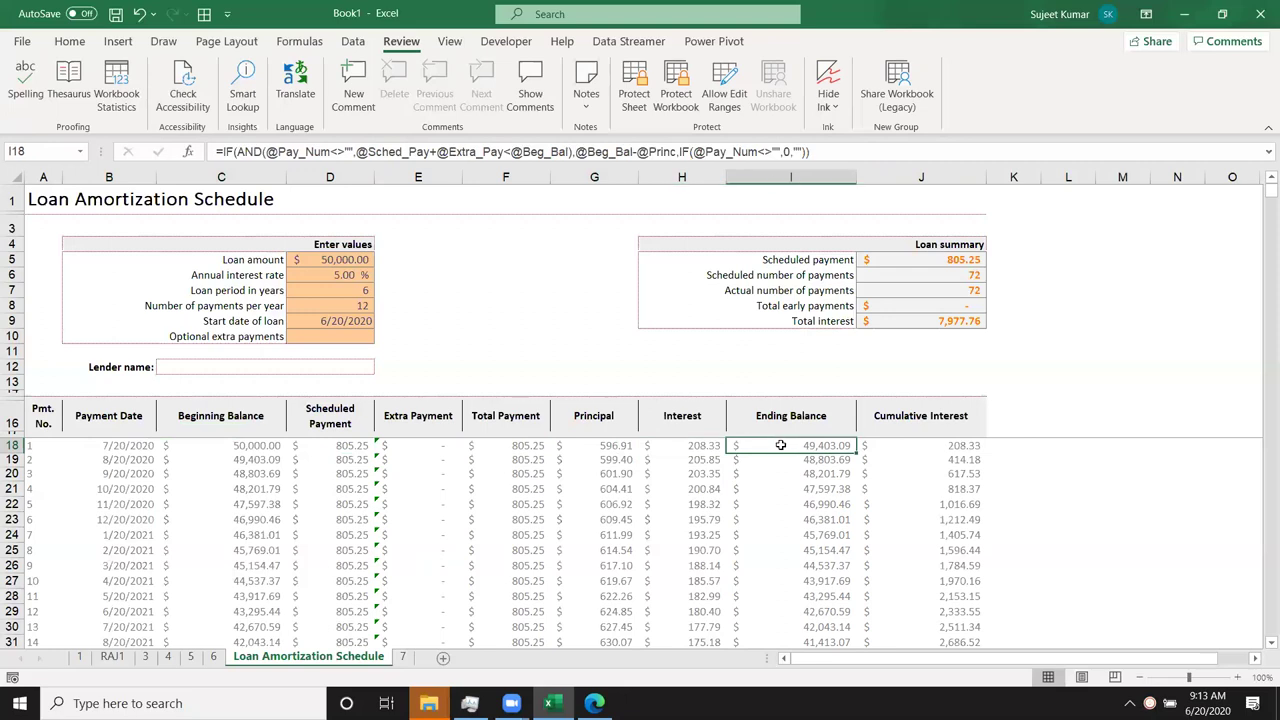
click(928, 447)
click(930, 460)
click(934, 474)
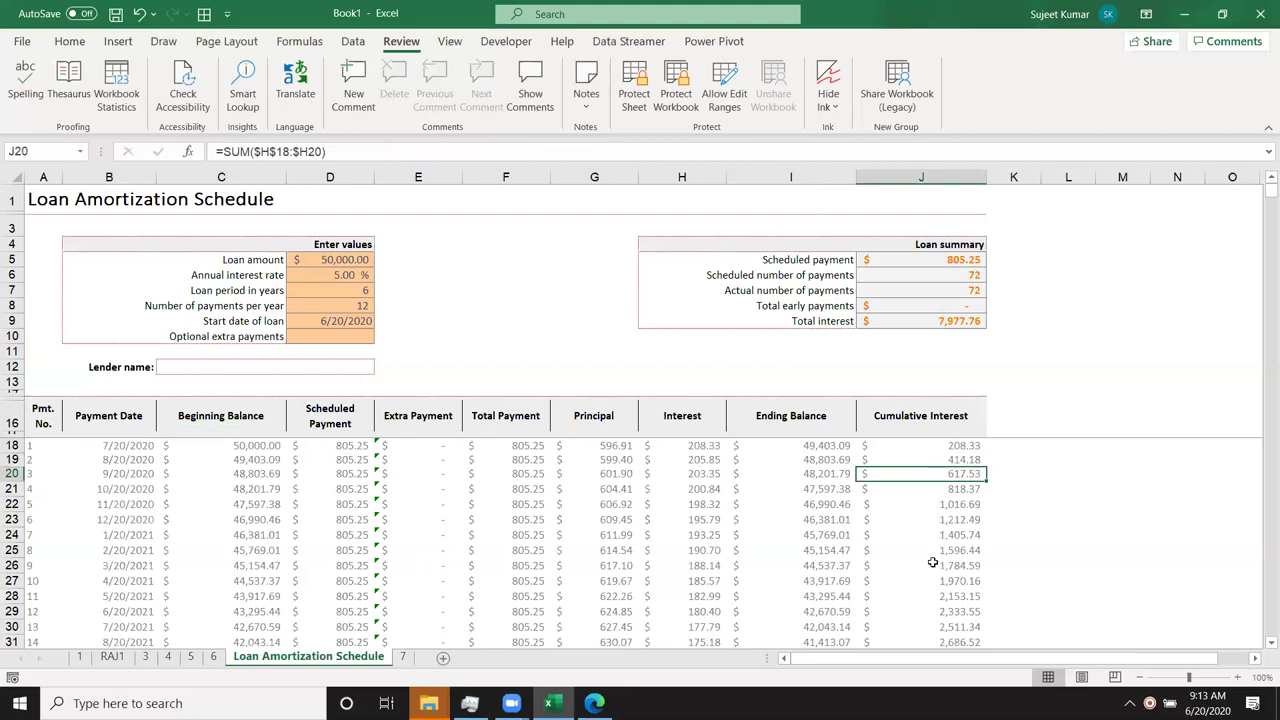
scroll(930, 562, down, 2)
scroll(922, 563, down, 1)
scroll(918, 562, up, 1)
scroll(910, 556, up, 2)
View the payment date, beginning balance and payment formulas in B18, C18, D18 without editing
click(130, 448)
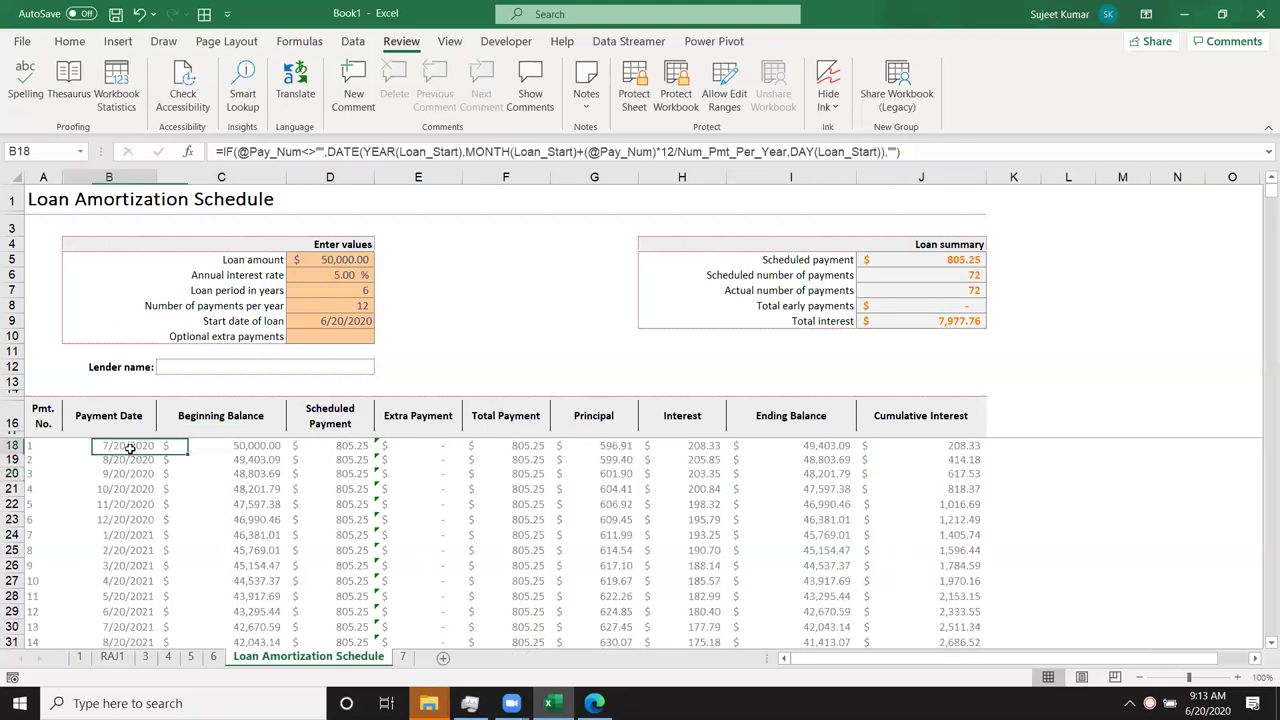
double_click(130, 448)
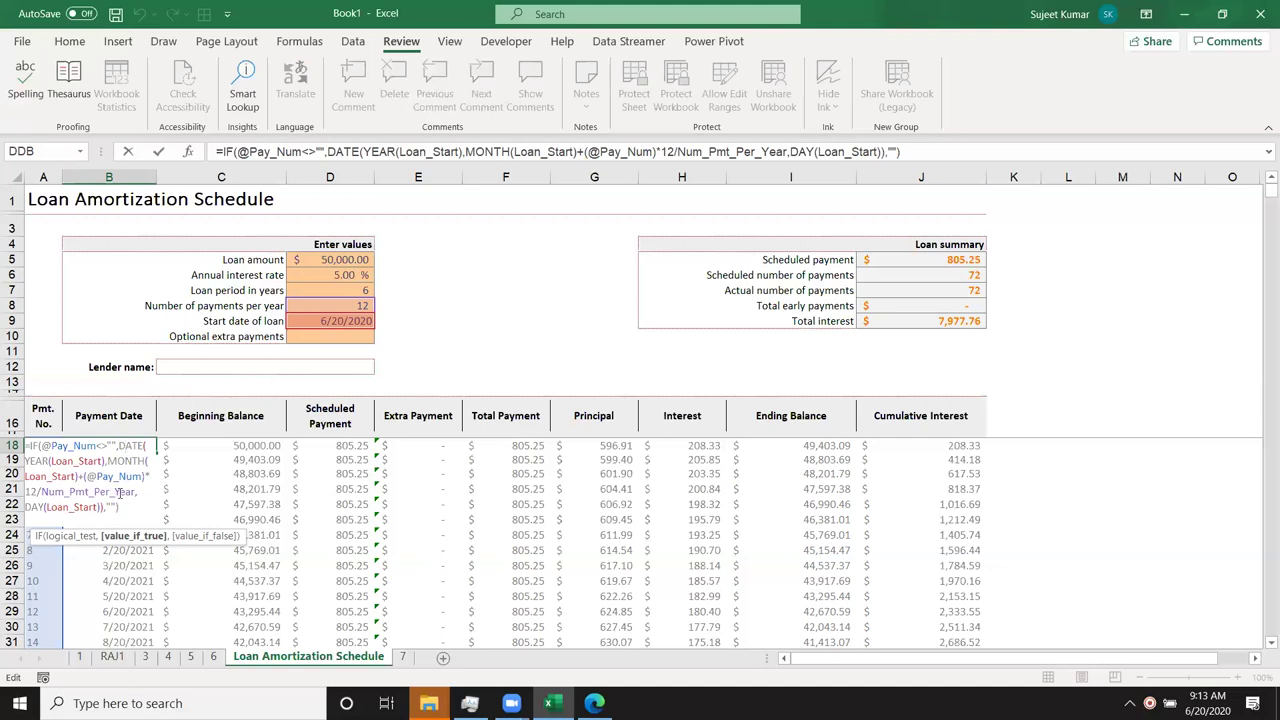
key(Escape)
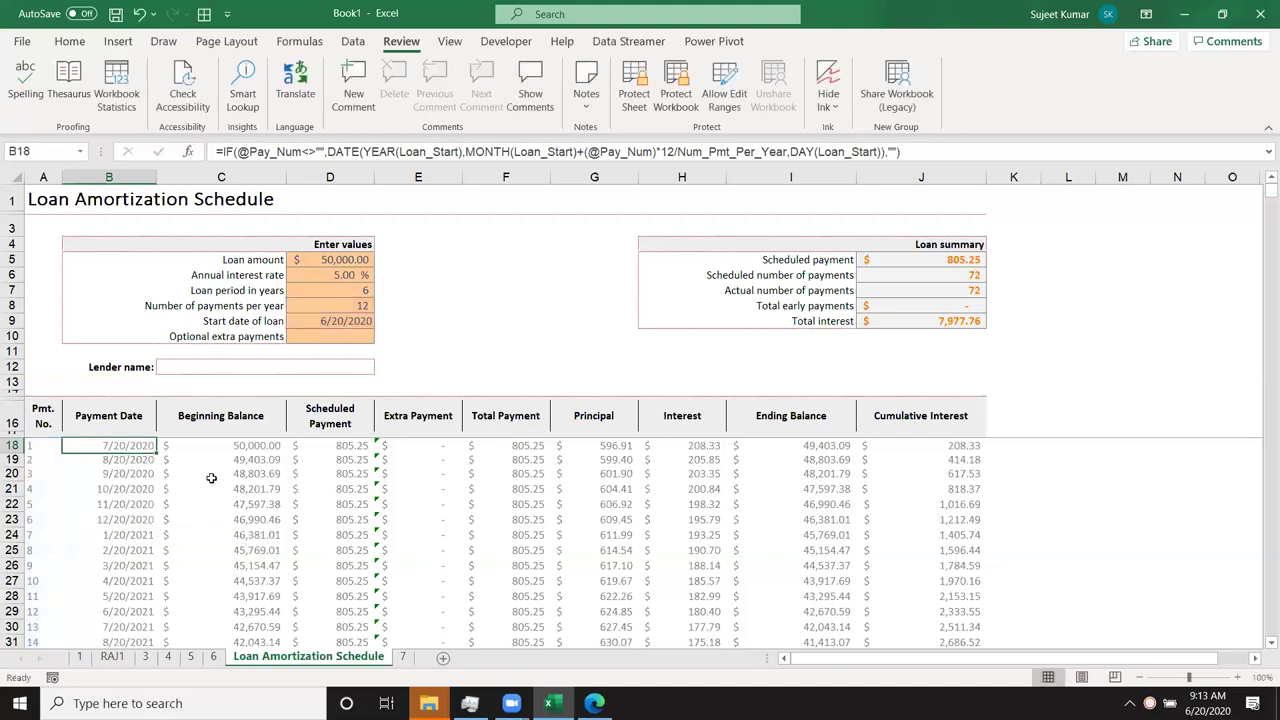
double_click(240, 447)
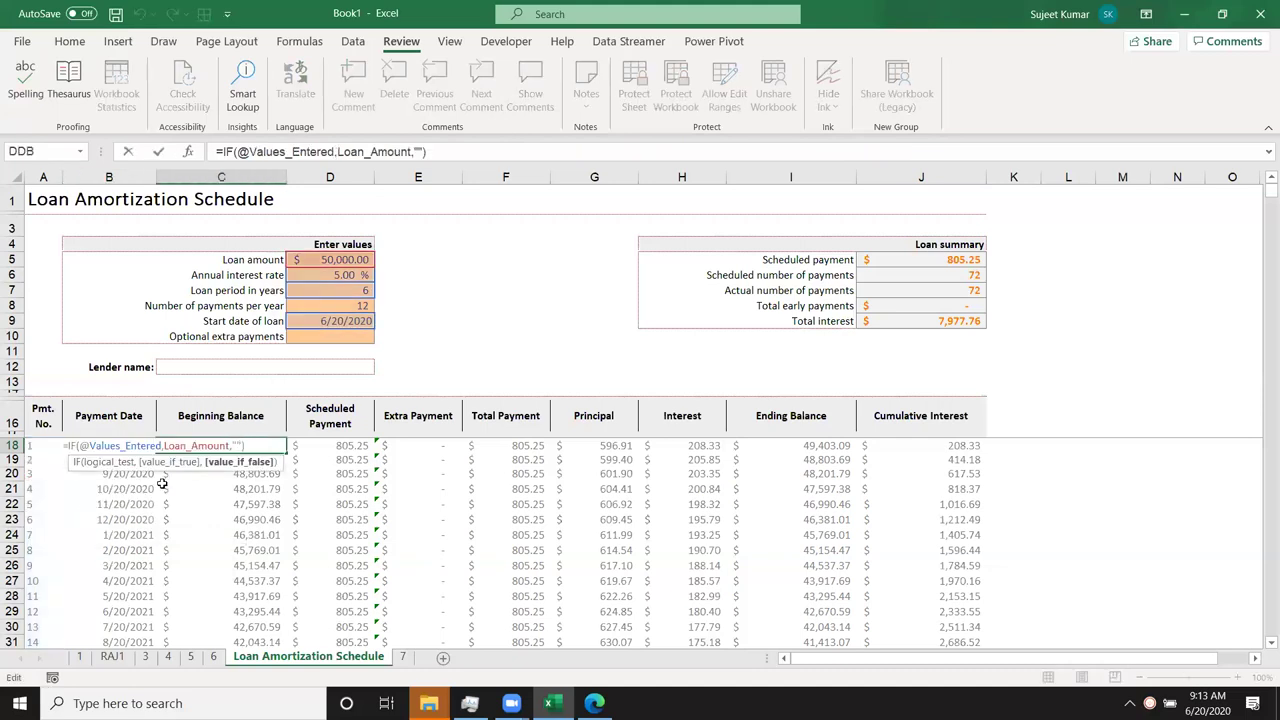
key(Escape)
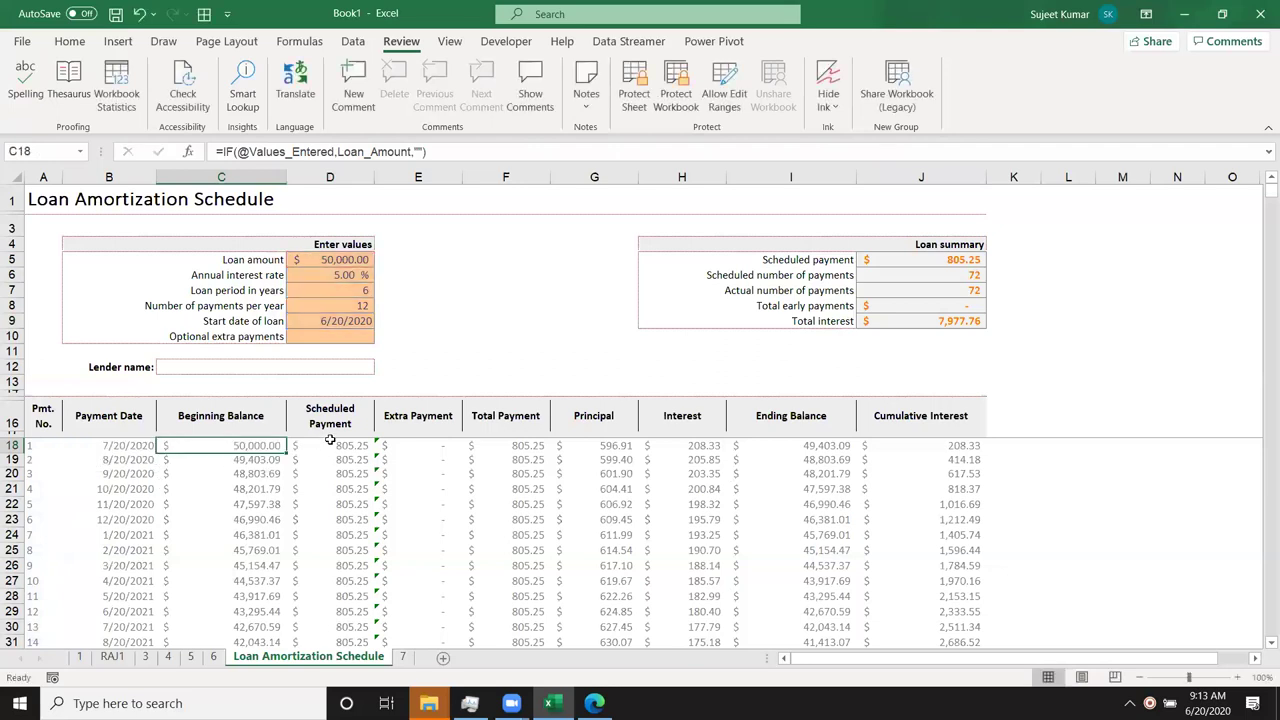
double_click(329, 447)
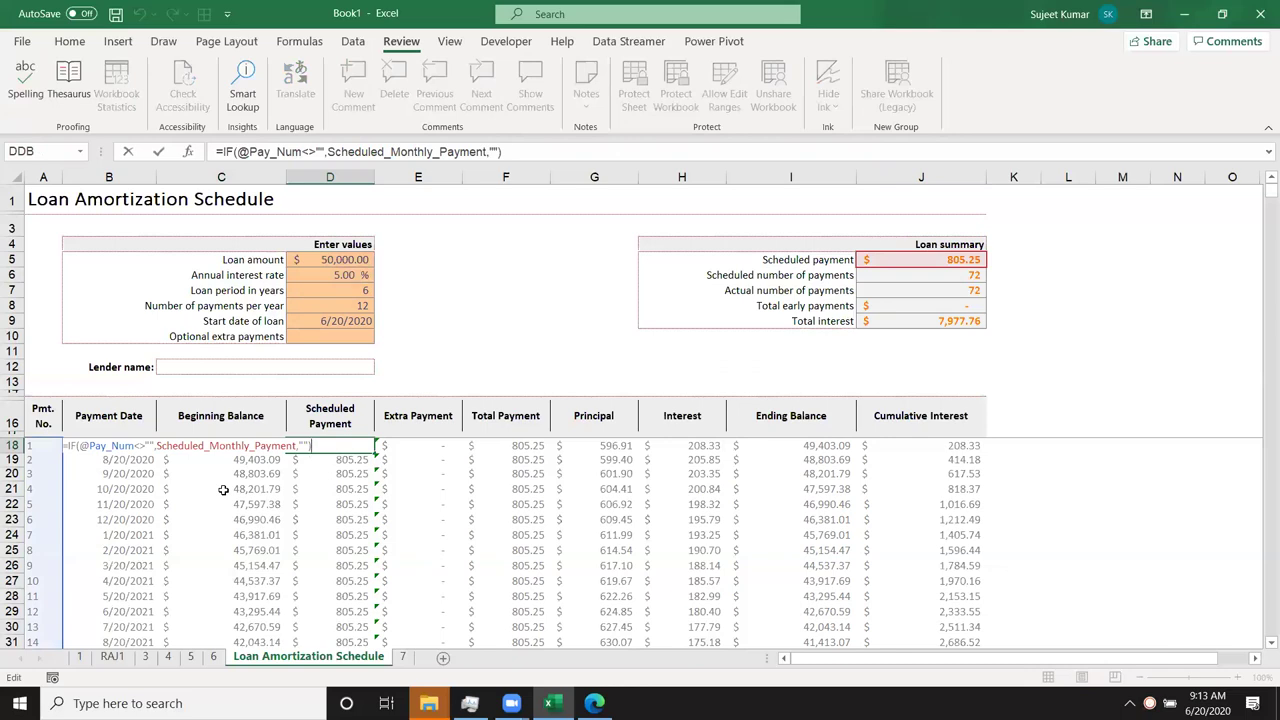
key(Escape)
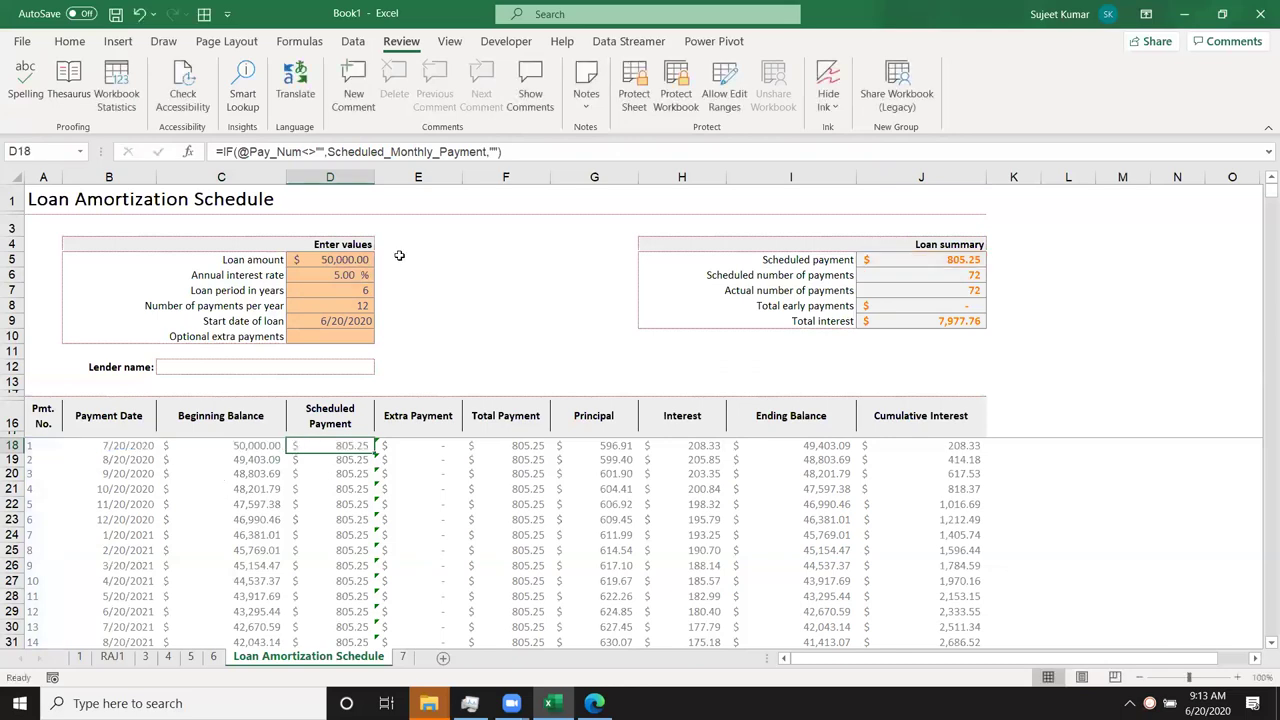
click(299, 41)
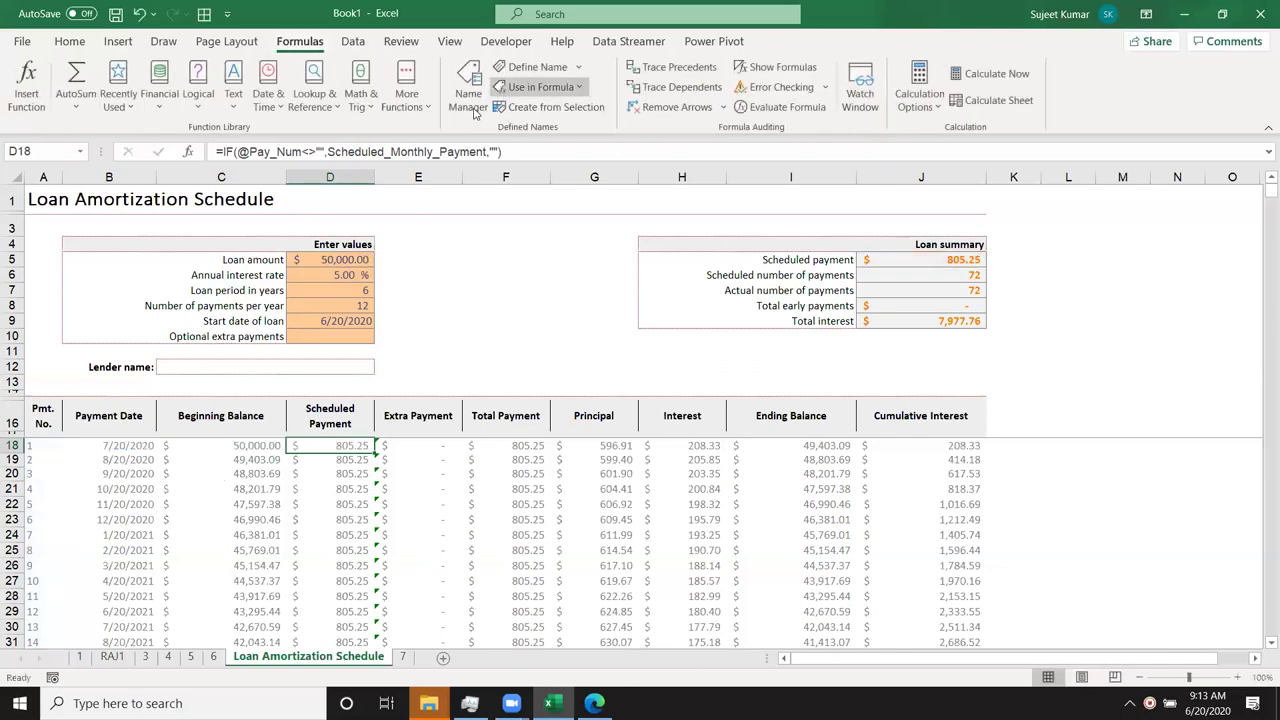
In Name Manager, inspect Cum_Int, both Data names, End_Bal, Extra_Pay, Full_Print and Header_Row
click(470, 119)
key(Escape)
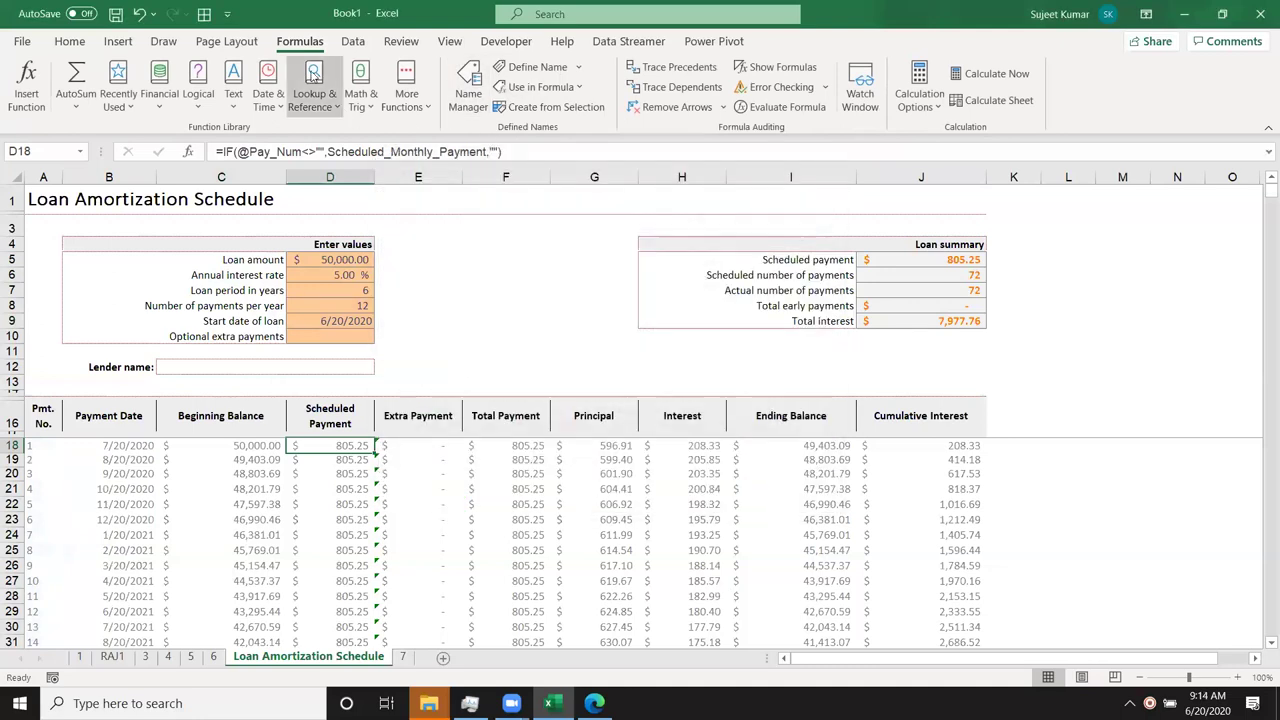
click(475, 95)
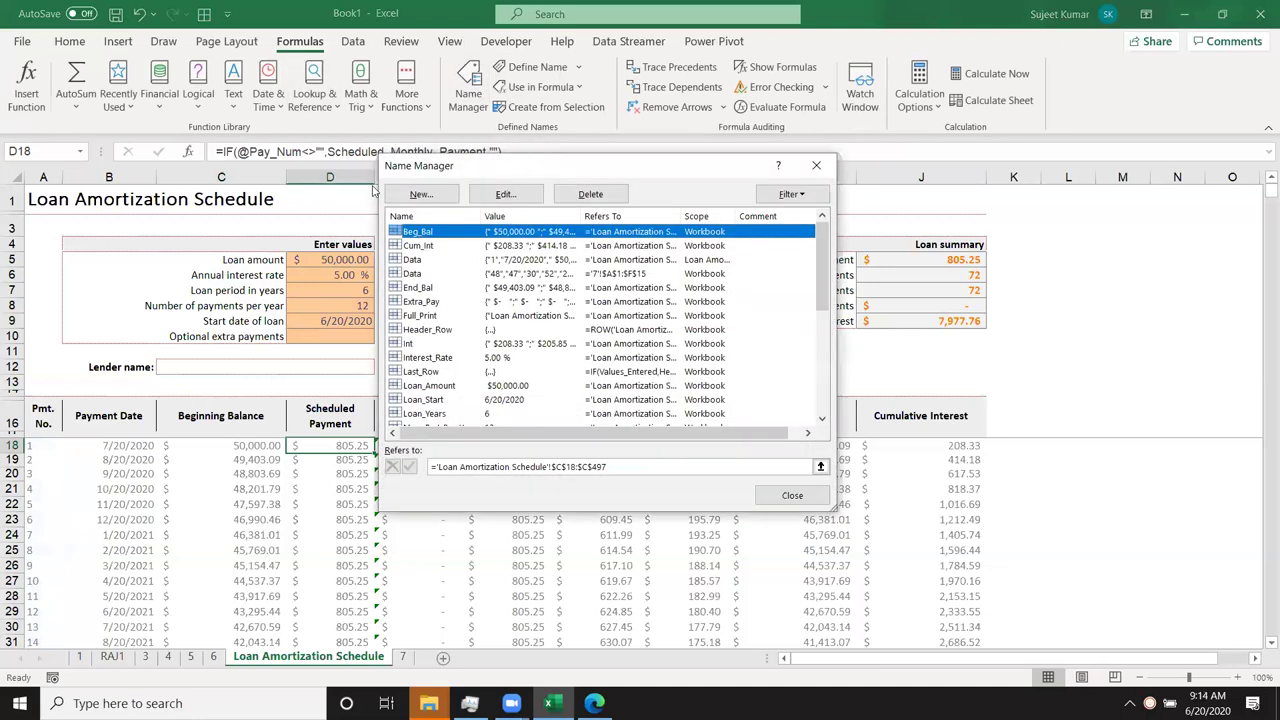
mouse_move(822, 266)
mouse_down()
mouse_move(835, 371)
mouse_move(820, 241)
mouse_up()
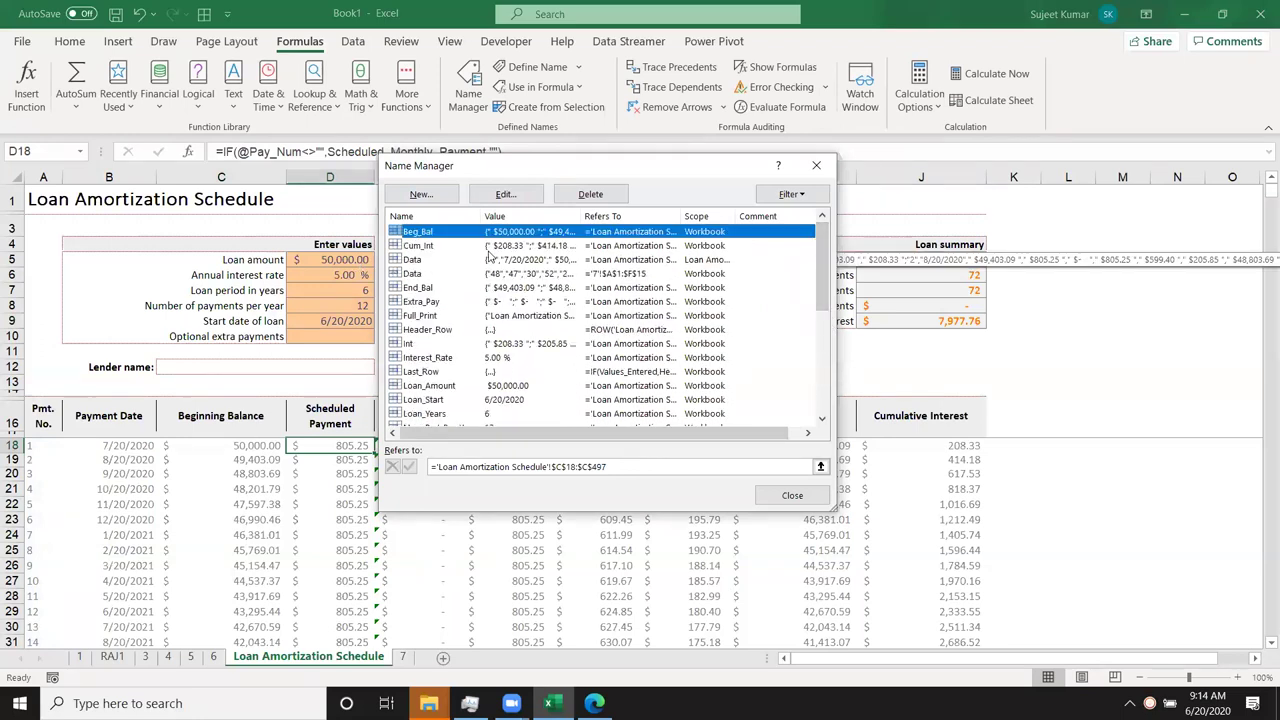
click(494, 247)
click(502, 259)
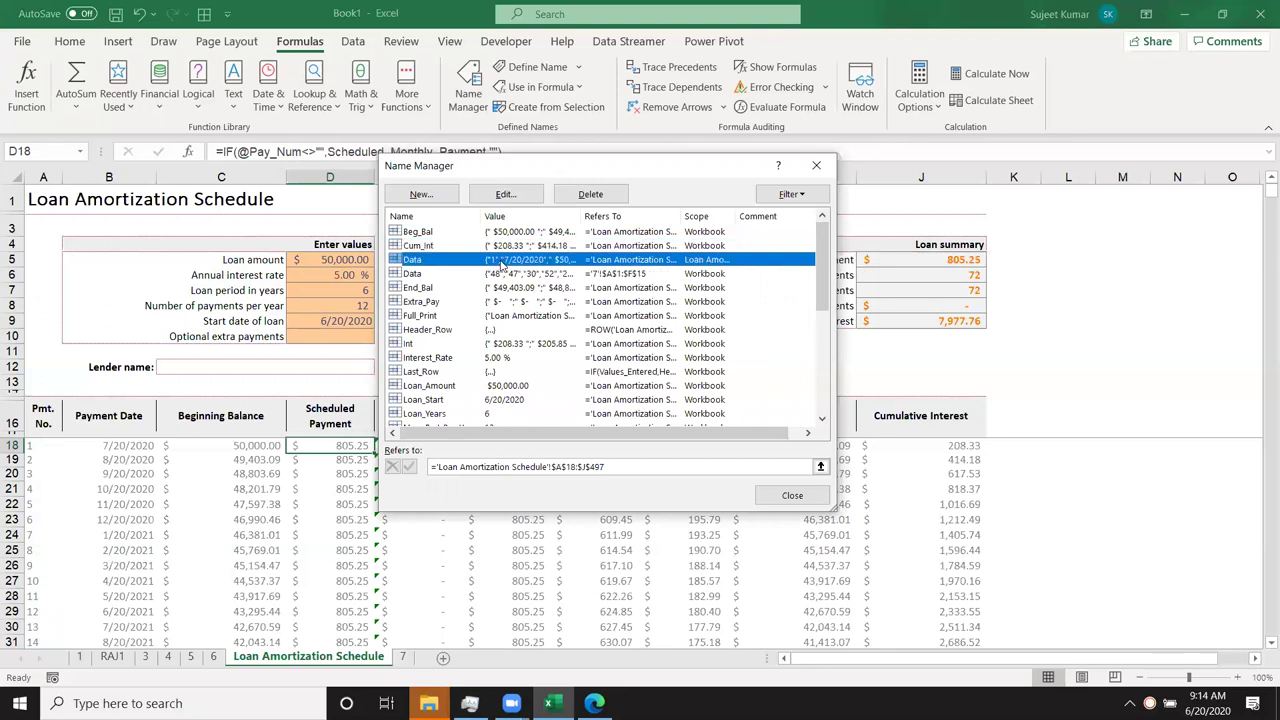
click(503, 274)
click(502, 287)
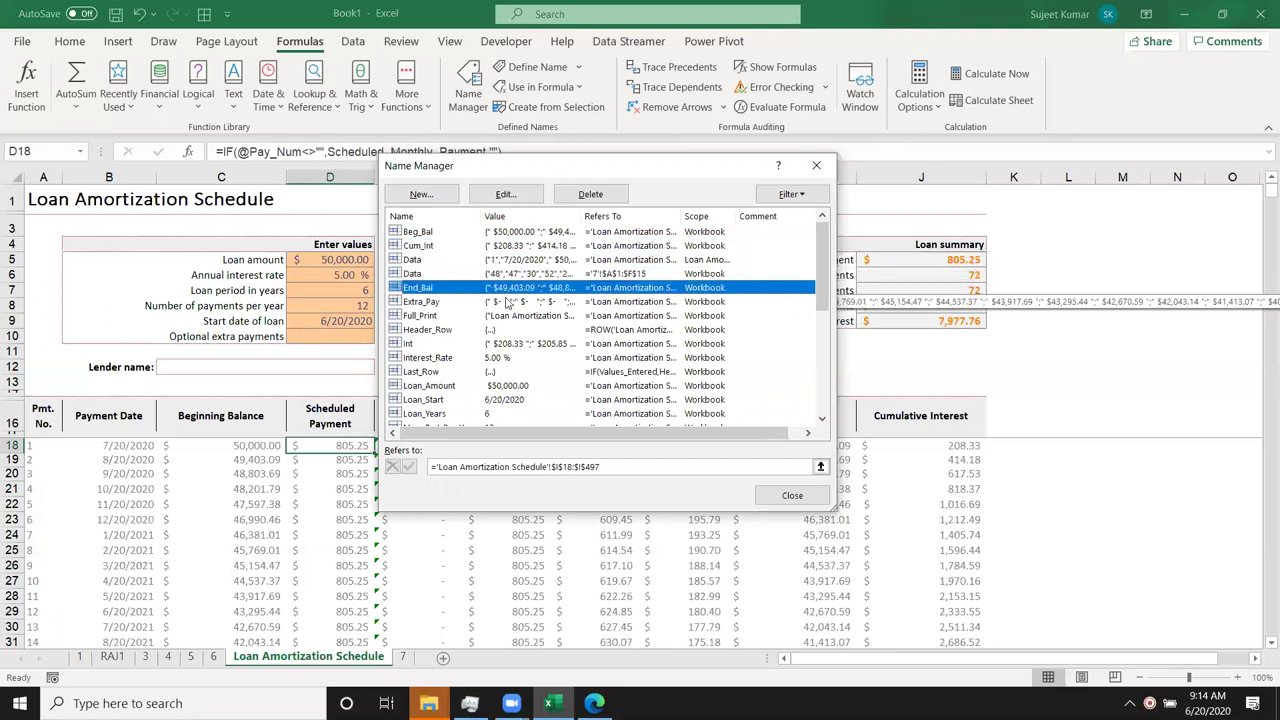
click(507, 302)
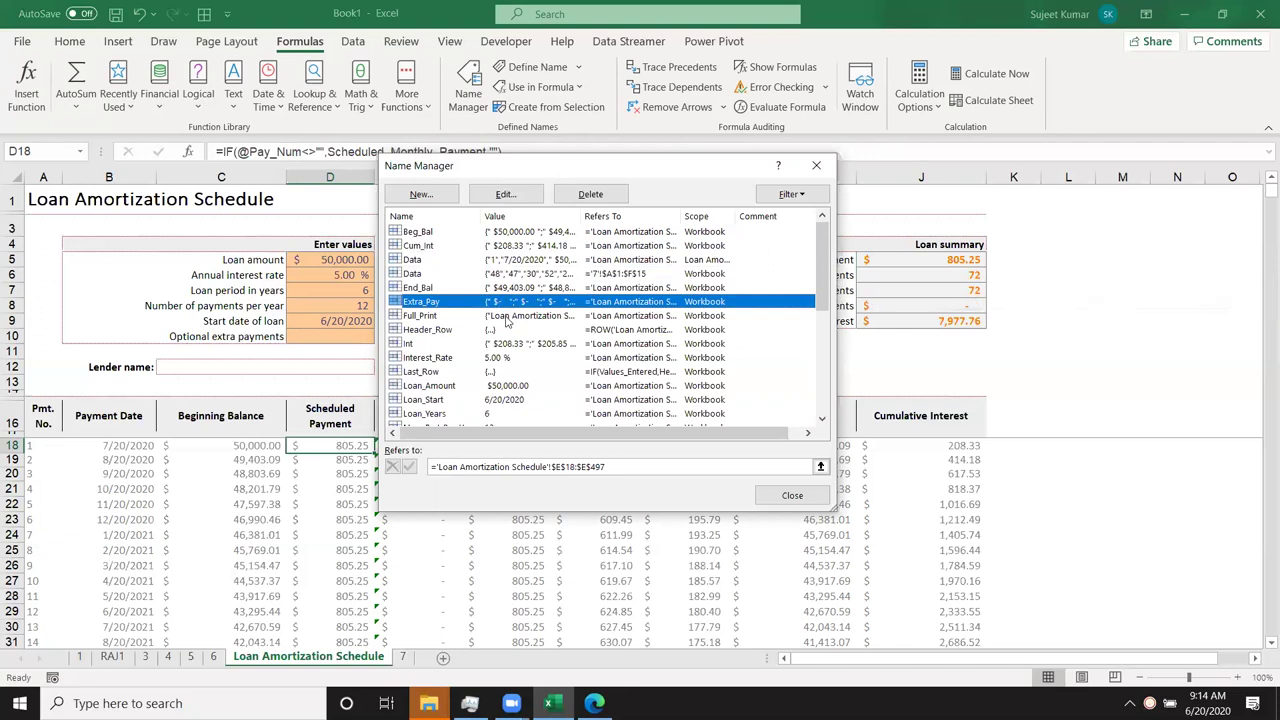
click(507, 316)
click(507, 330)
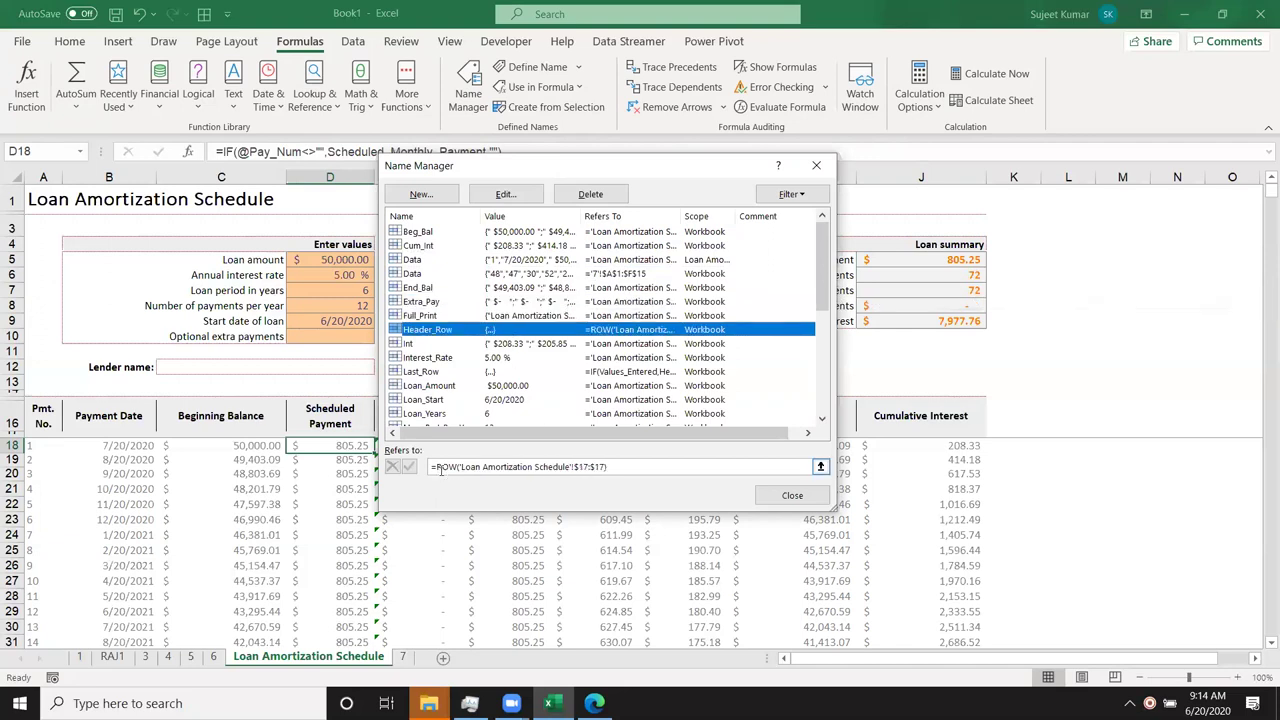
Inspect Int, Interest_Rate, Last_Row, Loan_Amount, Loan_Start, Loan_Years, Num_Pmt_Per_Year and Number_of_Payments definitions
click(520, 346)
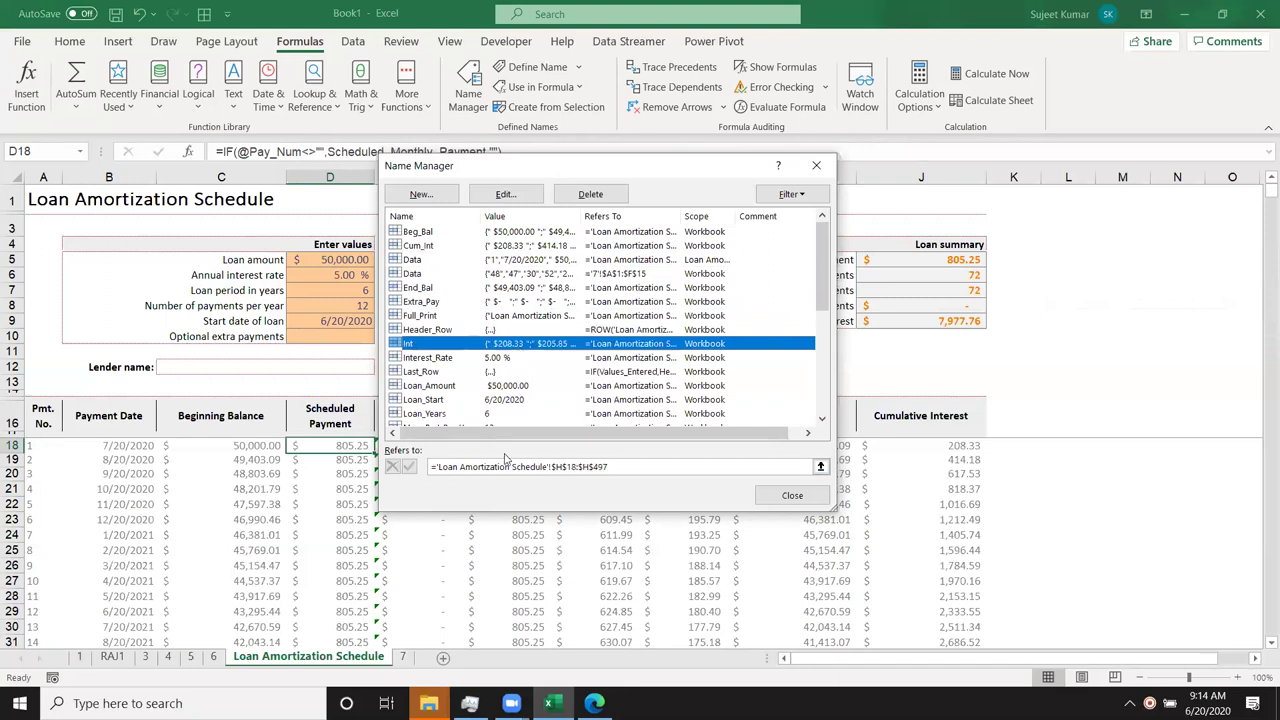
click(502, 360)
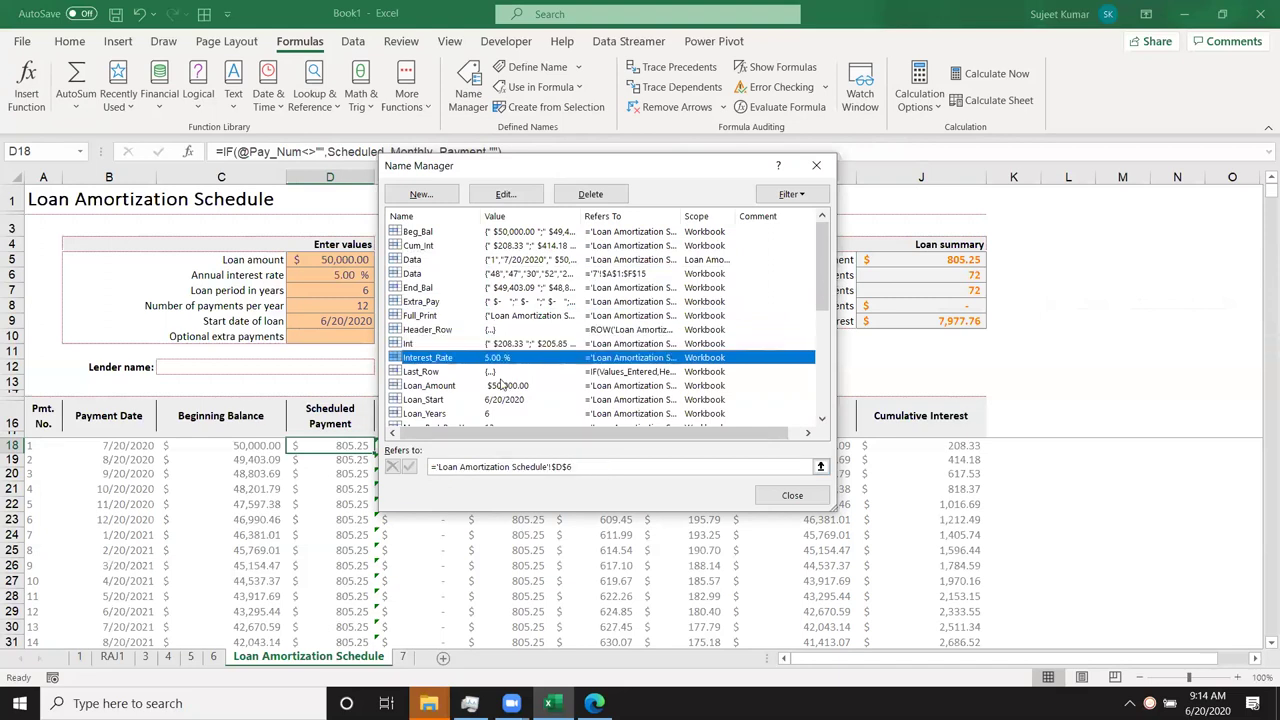
click(500, 373)
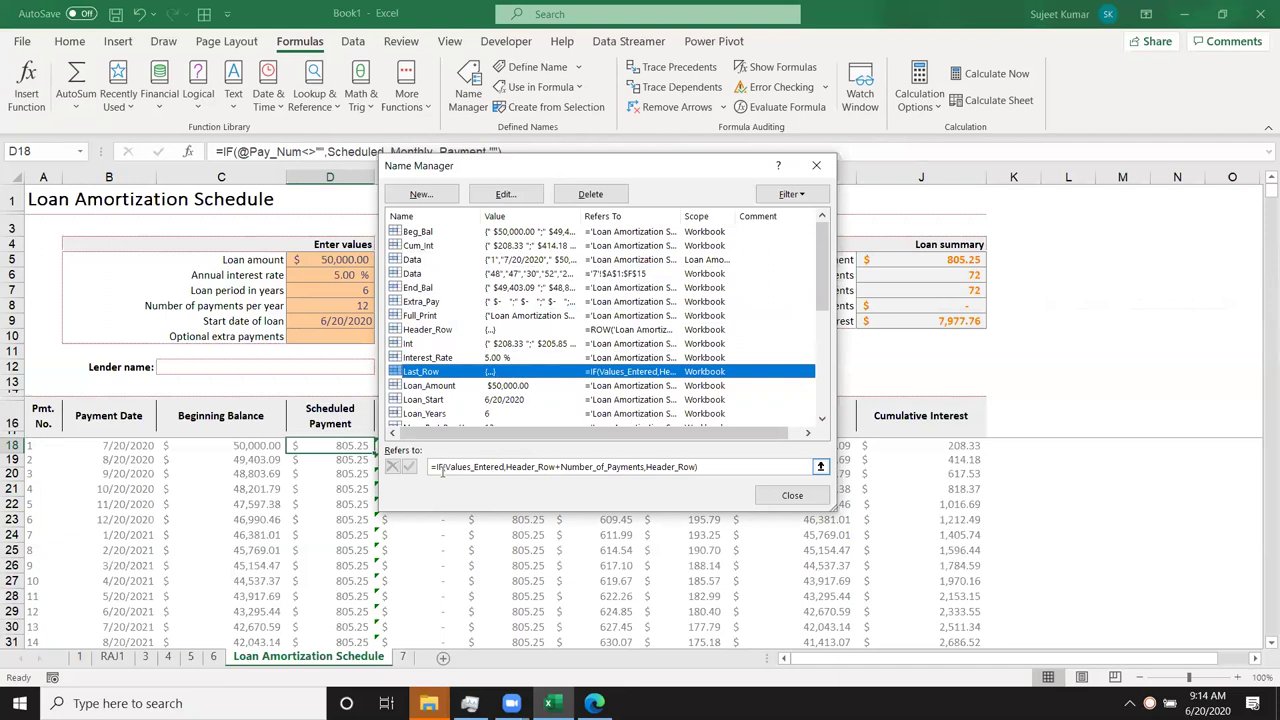
click(497, 388)
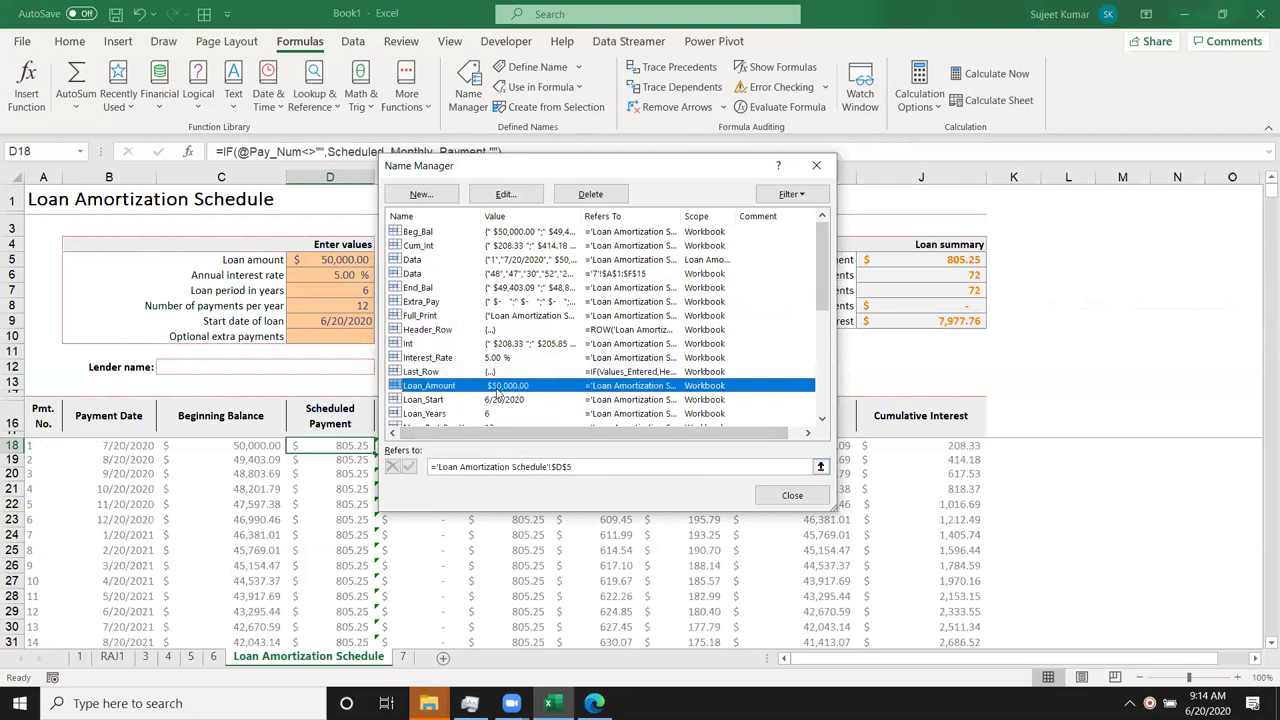
click(503, 400)
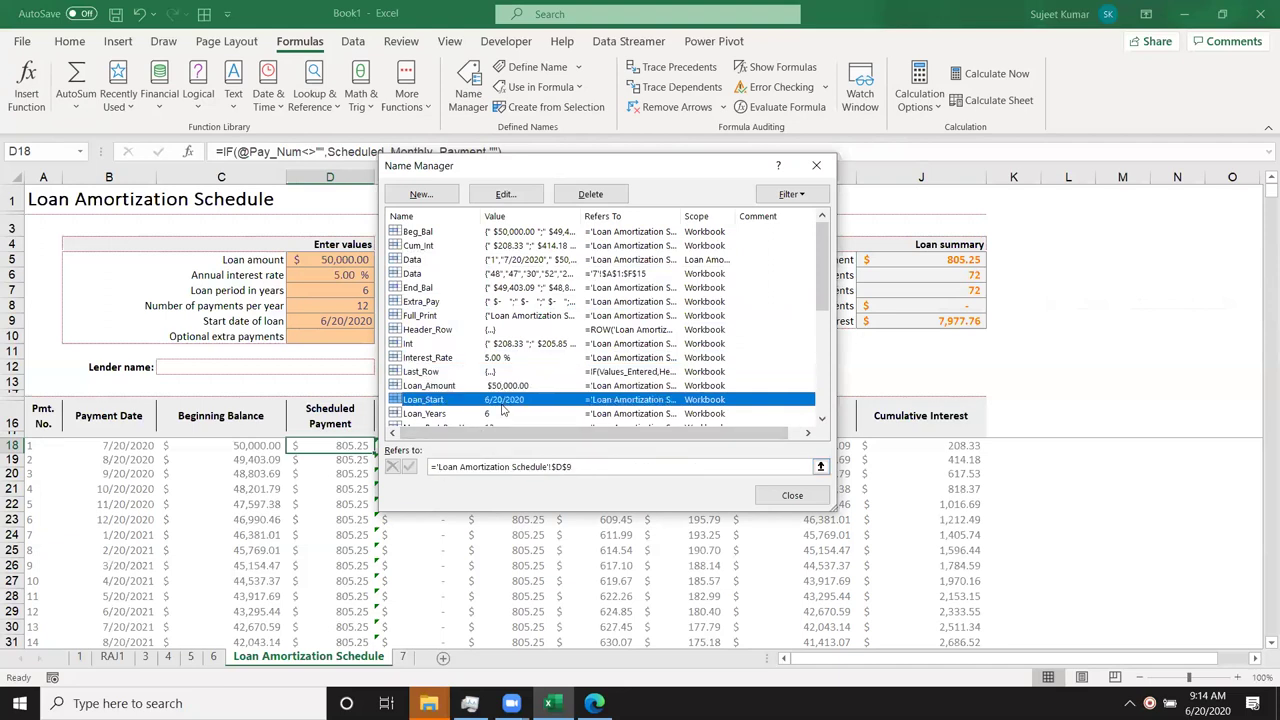
scroll(503, 410, down, 2)
click(498, 332)
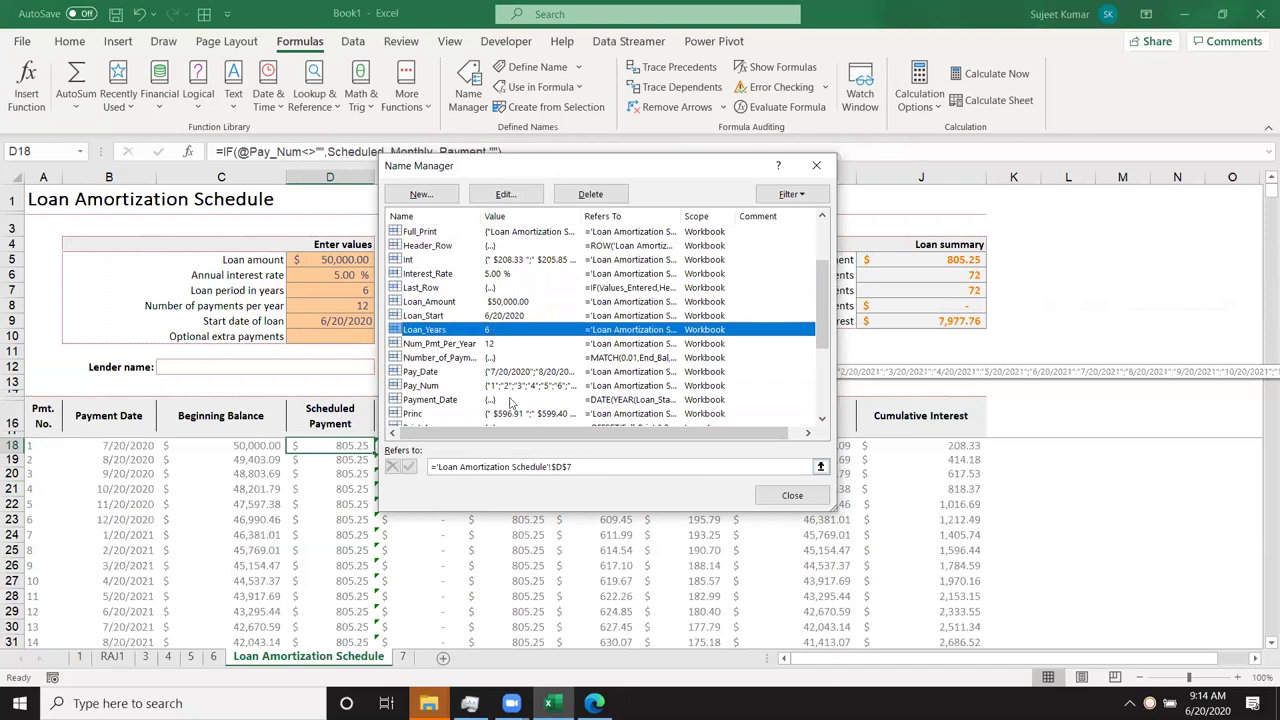
click(504, 344)
click(505, 359)
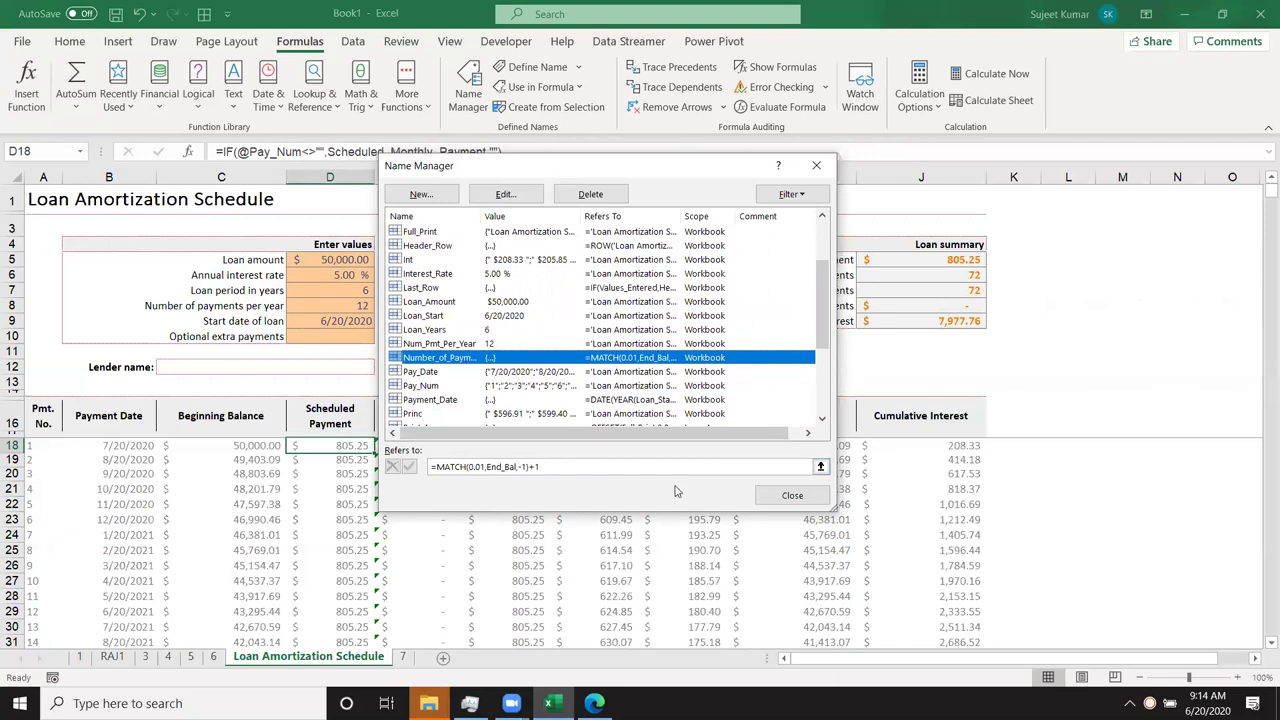
Close the defined-names list and permanently delete the Loan Amortization Schedule sheet
key(Escape)
scroll(465, 538, down, 4)
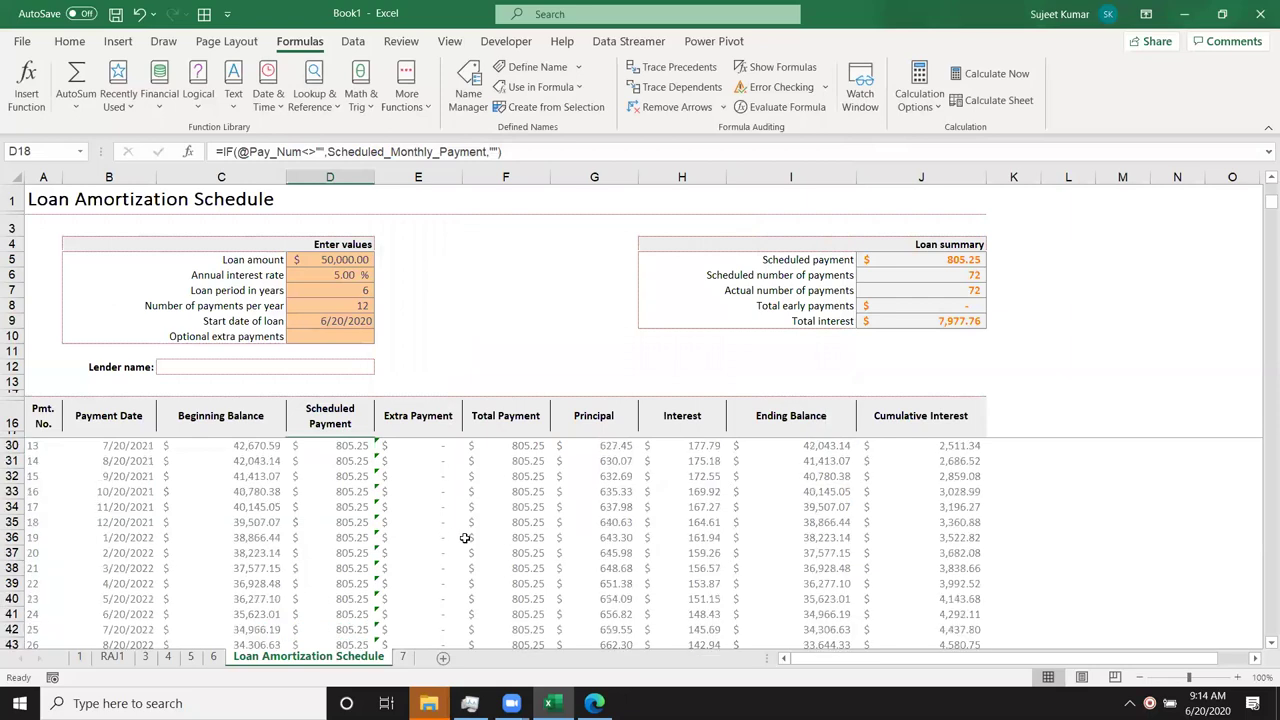
scroll(465, 538, down, 4)
scroll(465, 538, down, 4)
scroll(466, 539, down, 4)
scroll(466, 539, down, 3)
scroll(466, 539, down, 4)
scroll(466, 539, down, 8)
scroll(466, 540, down, 8)
scroll(466, 541, down, 9)
scroll(466, 541, down, 4)
scroll(466, 541, down, 4)
scroll(466, 541, down, 8)
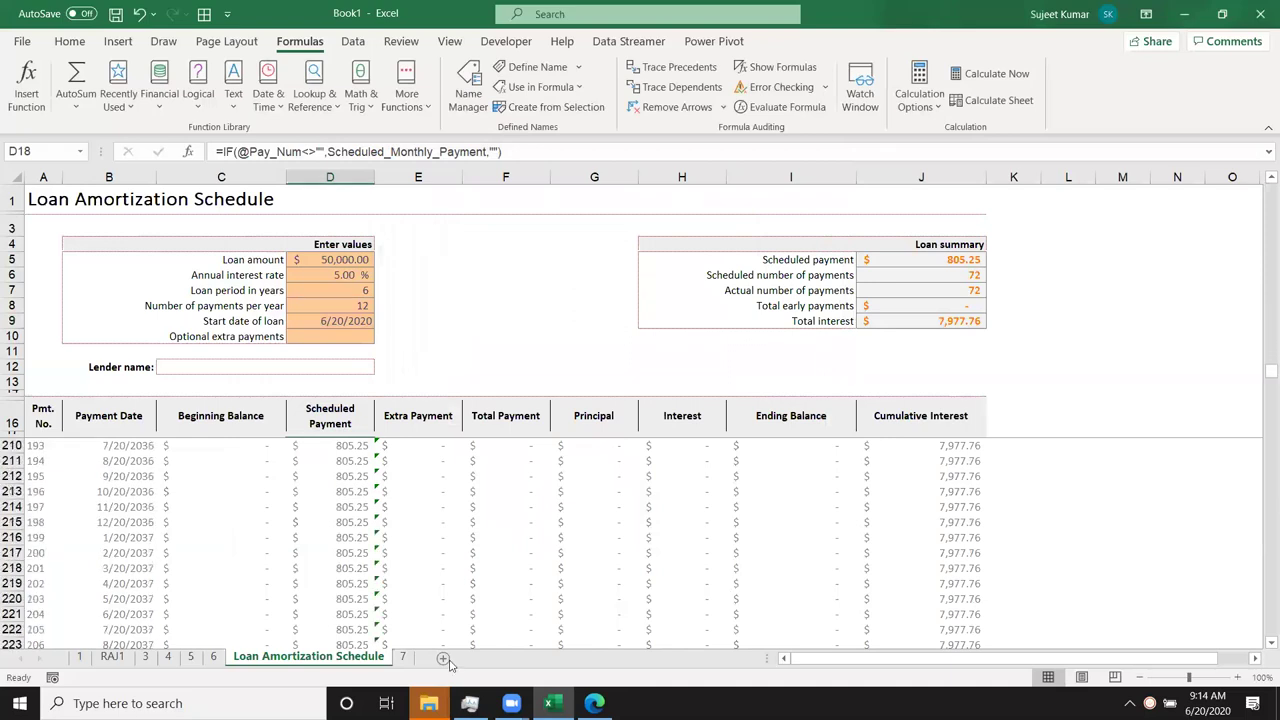
right_click(358, 662)
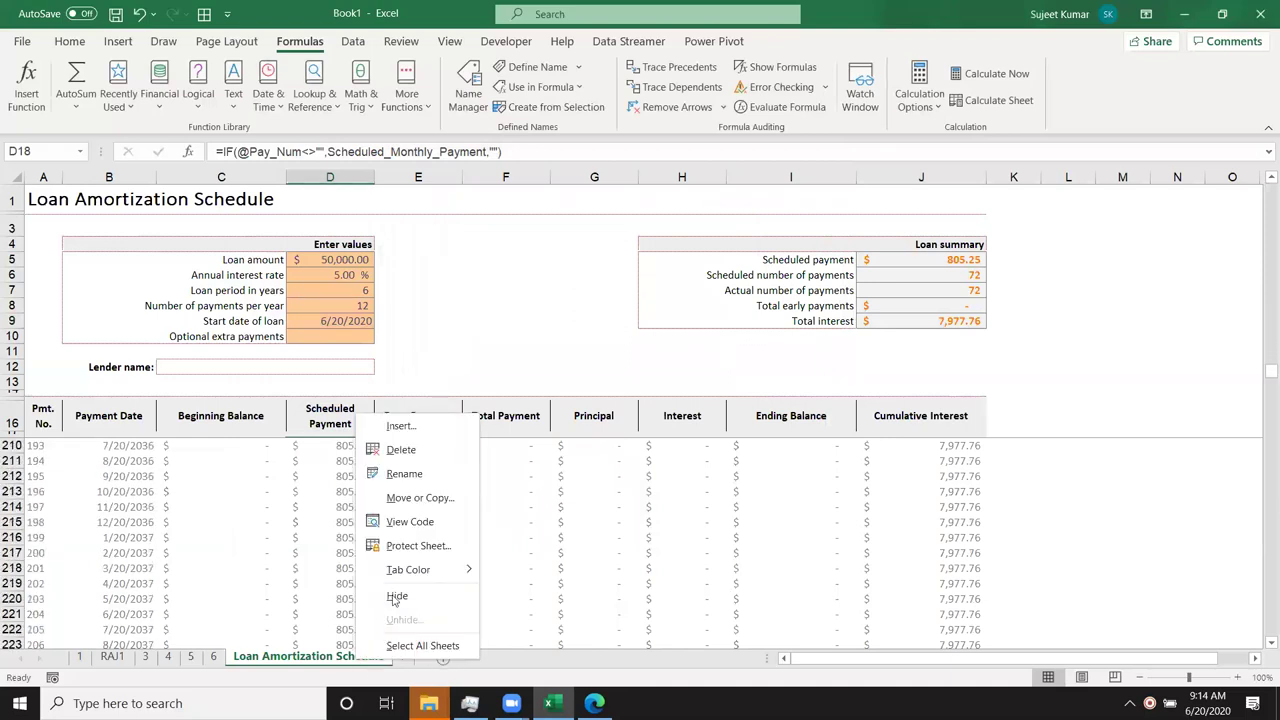
click(416, 458)
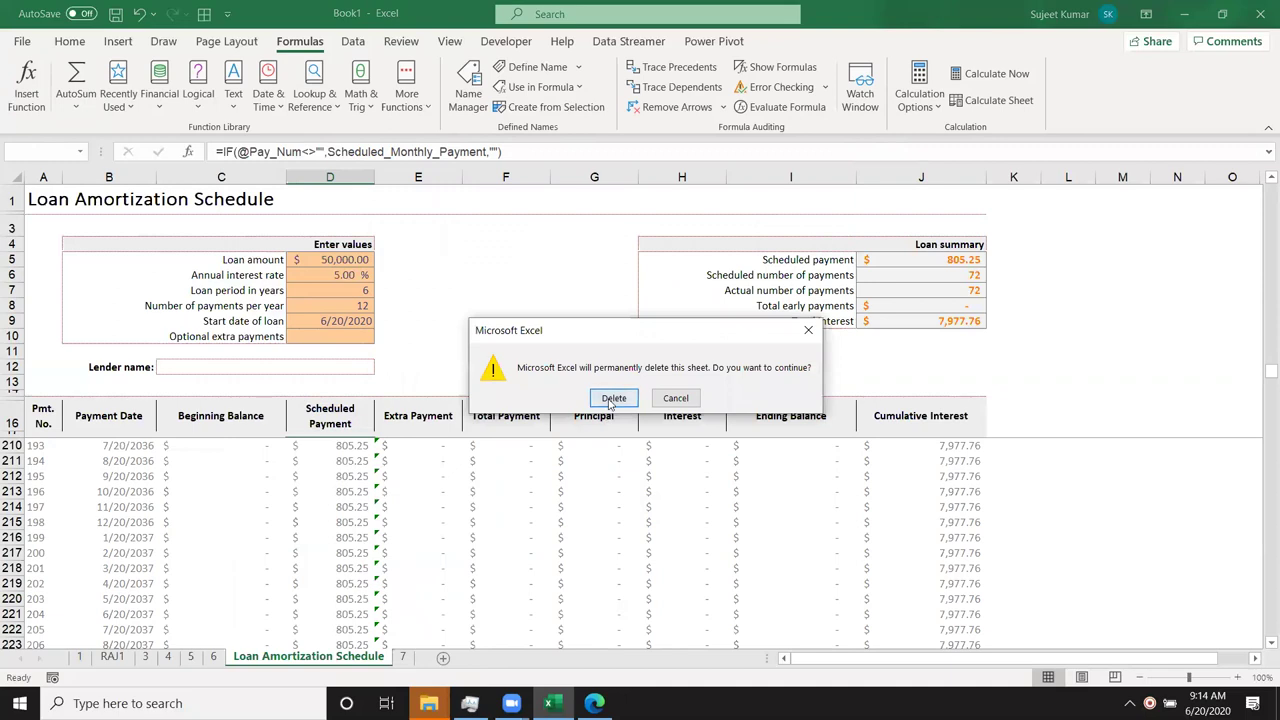
click(607, 399)
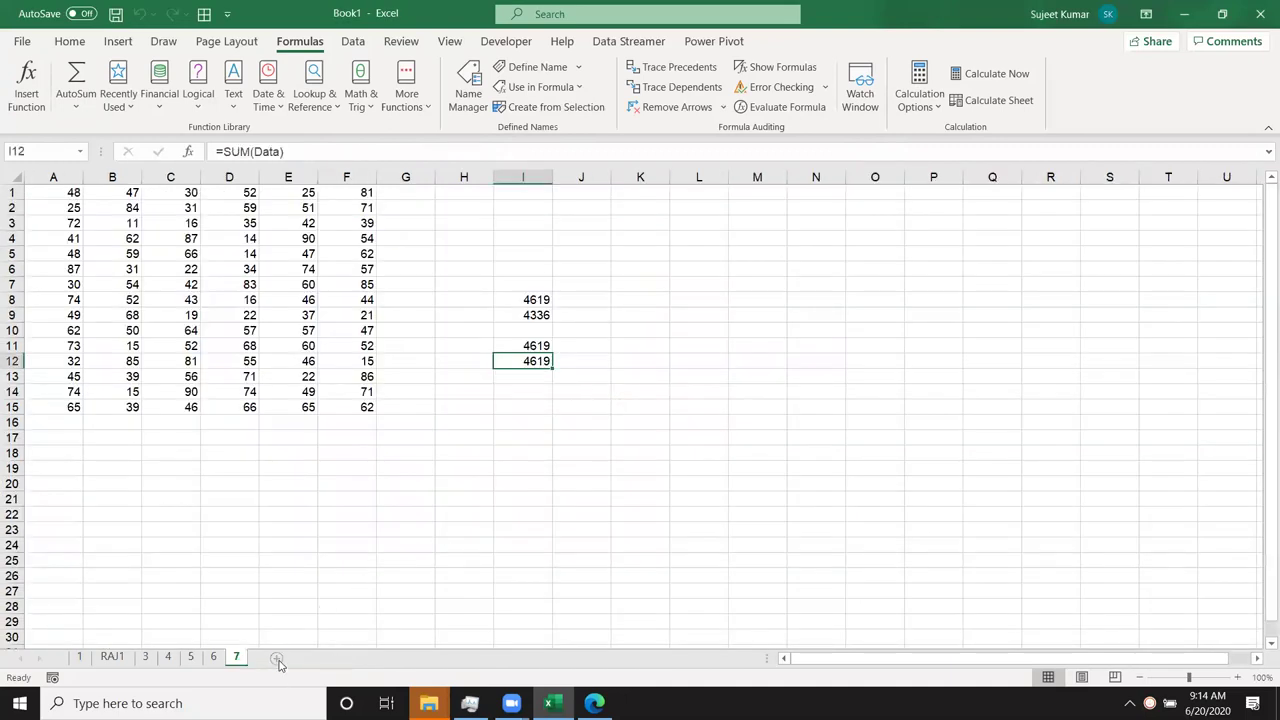
Insert a new blank sheet and go back to sheet 7's data
click(277, 657)
click(237, 660)
click(340, 530)
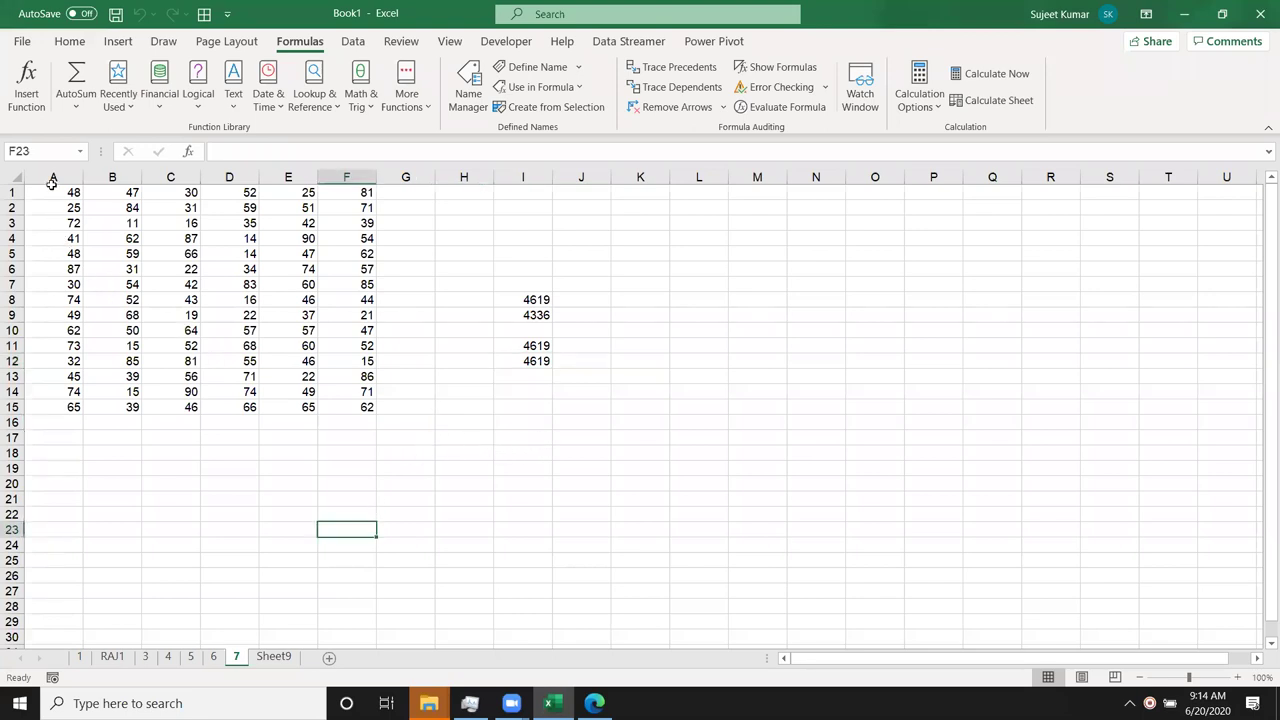
click(52, 176)
scroll(134, 429, down, 2)
scroll(134, 429, up, 2)
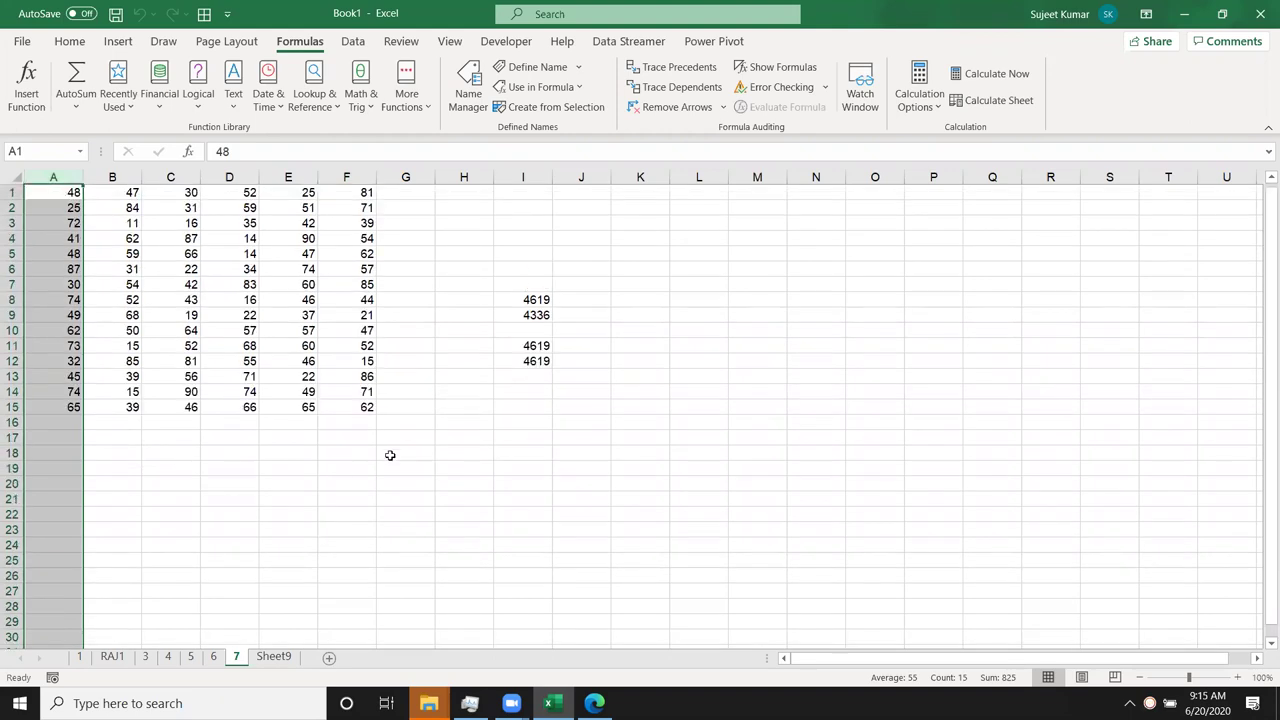
Add the headers Q1, Q2 and GR in K1:M1
click(648, 188)
text(Q1)
key(Tab)
text(Q2)
key(Tab)
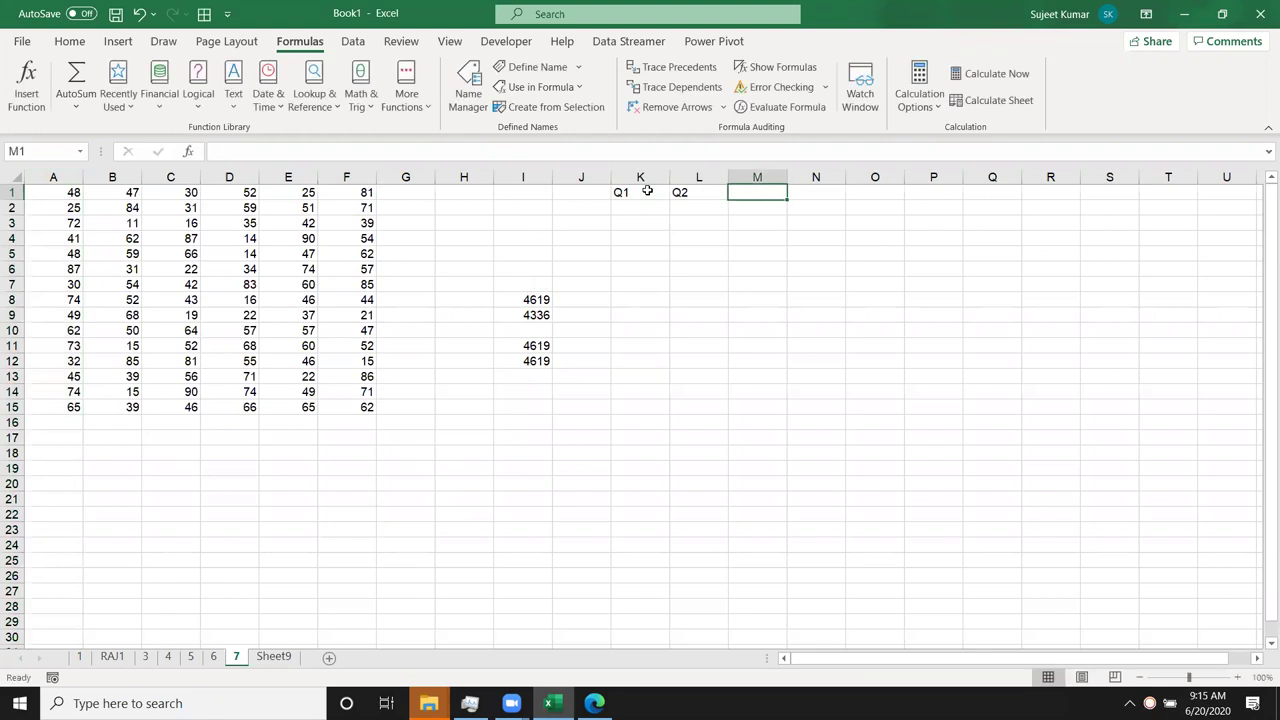
text(GR)
key(Return)
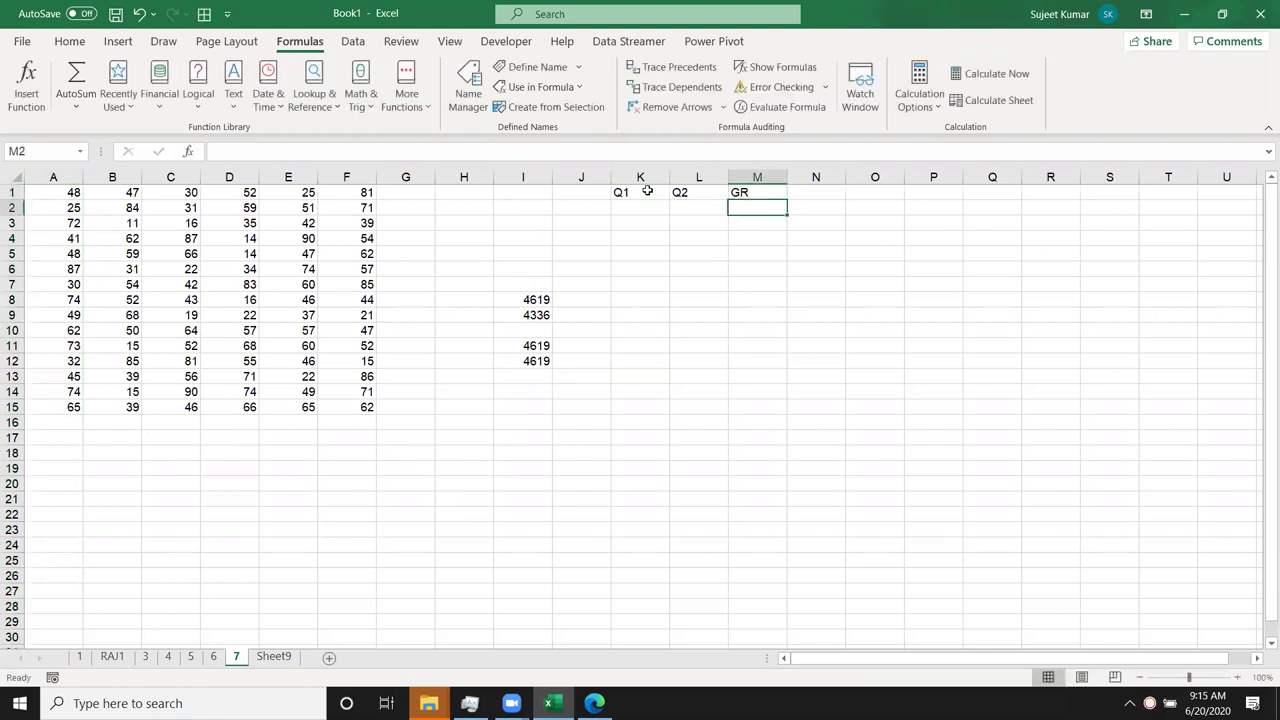
Enter the growth formula =(L2-K2)/K2 in M2
text(=)
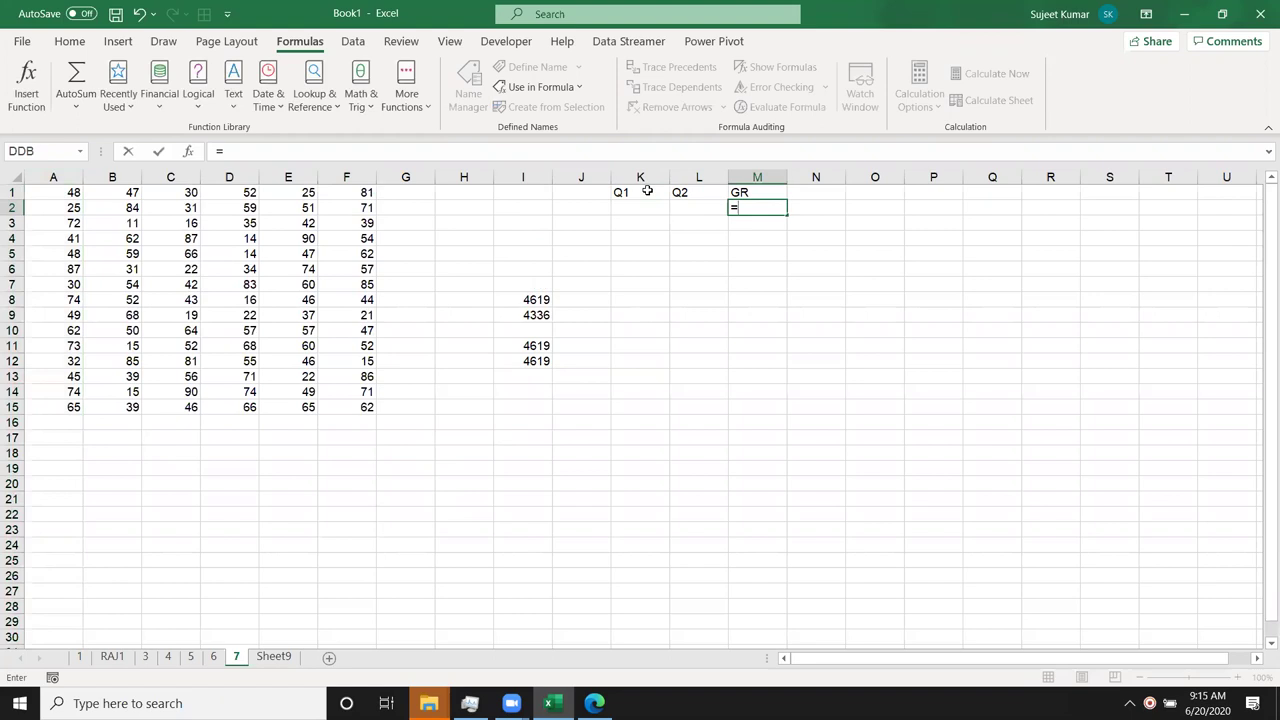
text(()
key(Left)
text(-)
key(Left)
key(Left)
text())
key(Left)
key(Left)
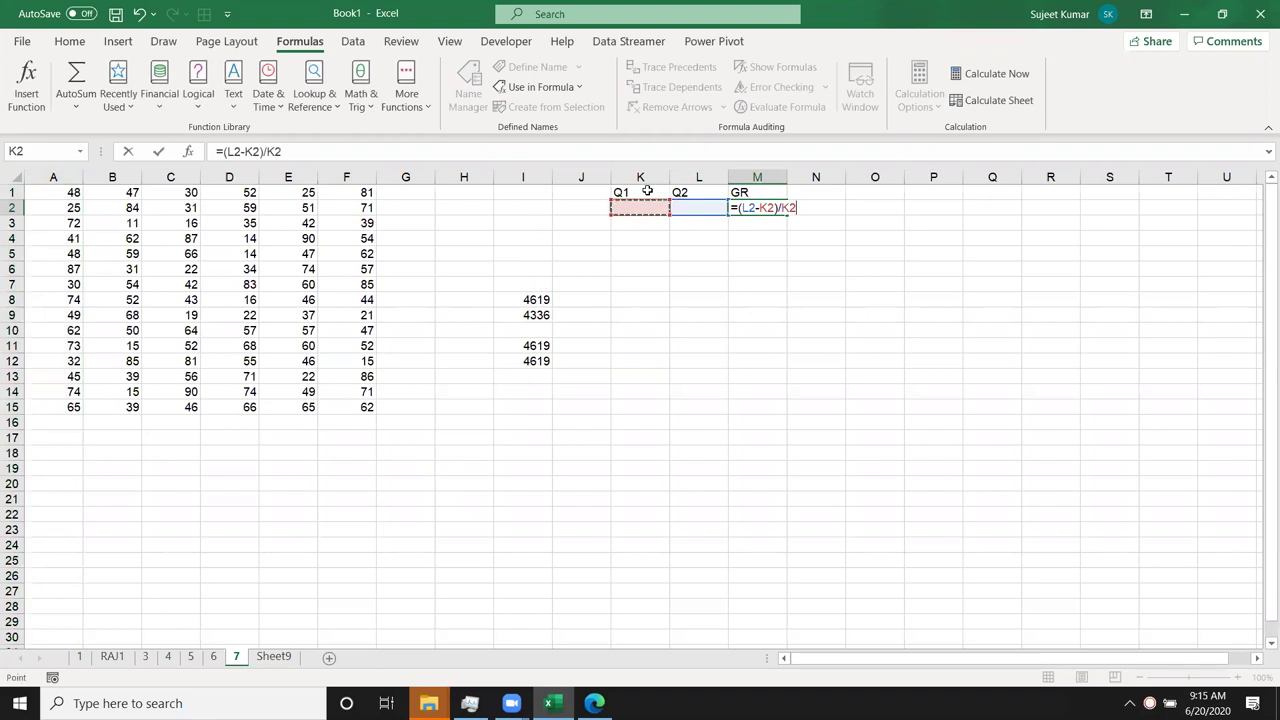
key(Return)
key(Up)
Enter 52 and 652 as the Q1 and Q2 values in K2:L2
click(655, 206)
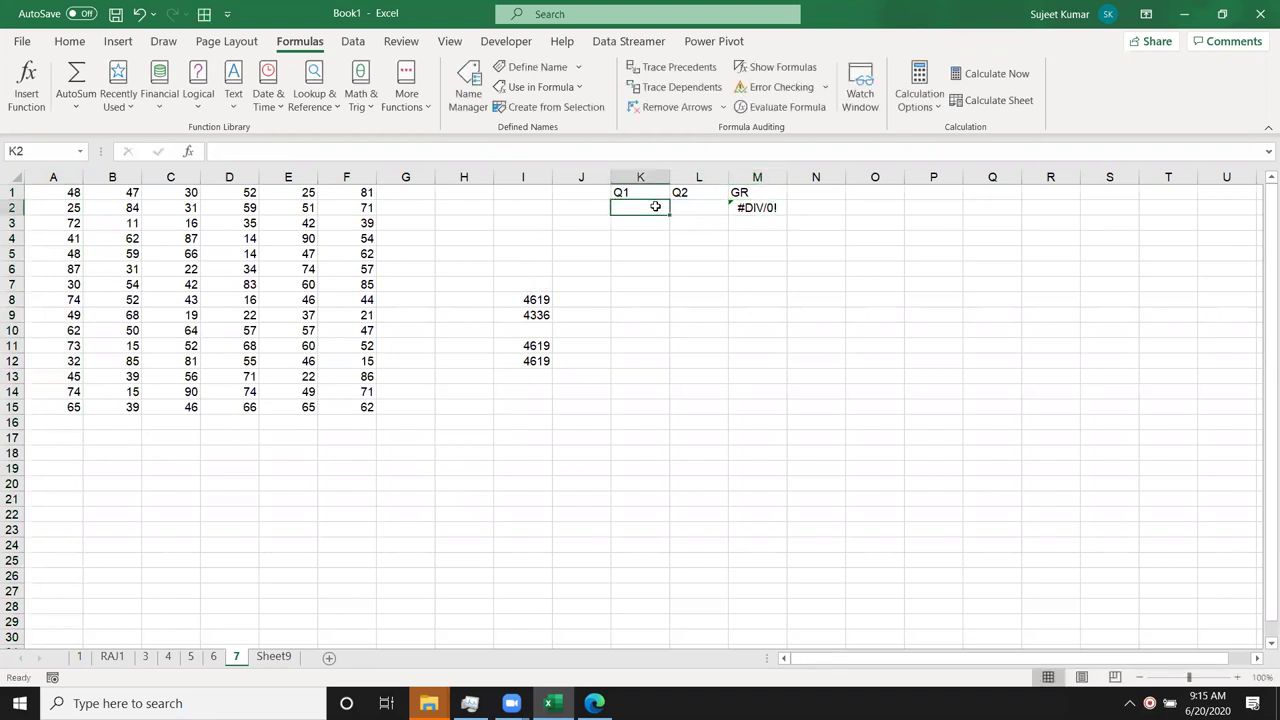
text(652)
key(Tab)
text(652)
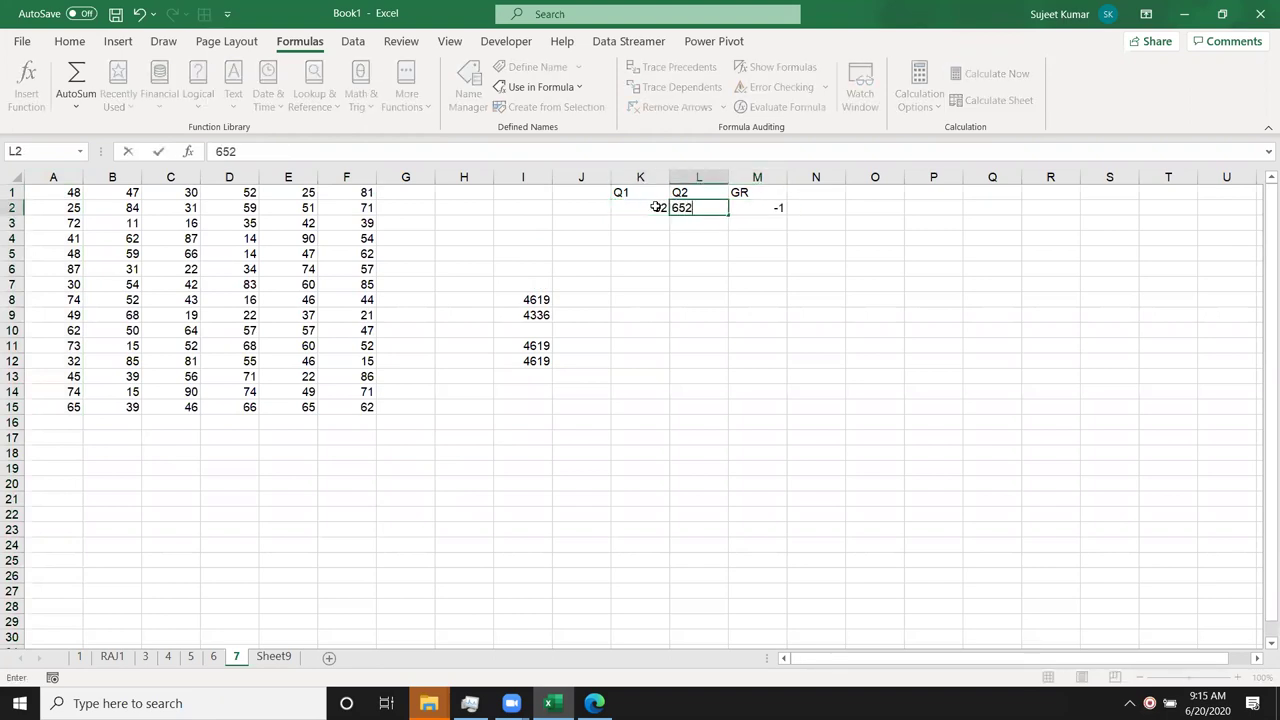
key(Return)
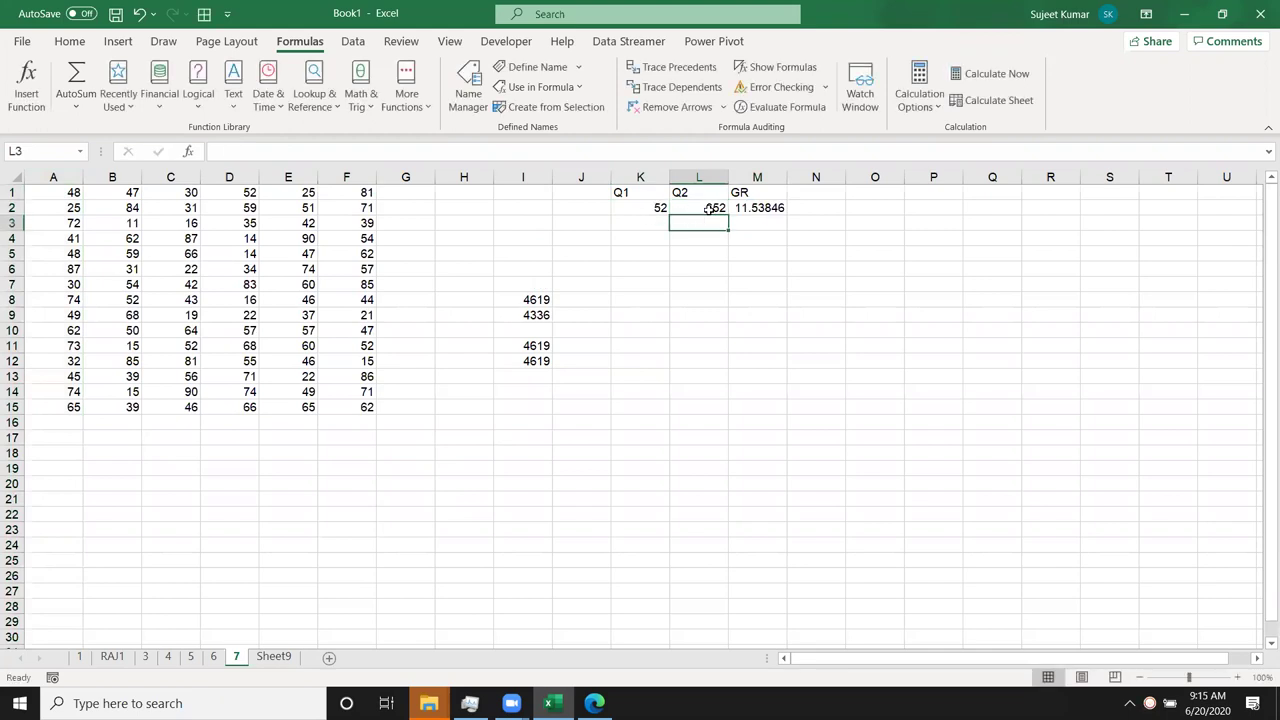
click(748, 206)
Format M2 as a percentage and change the Q2 value in L2 to 56
click(69, 41)
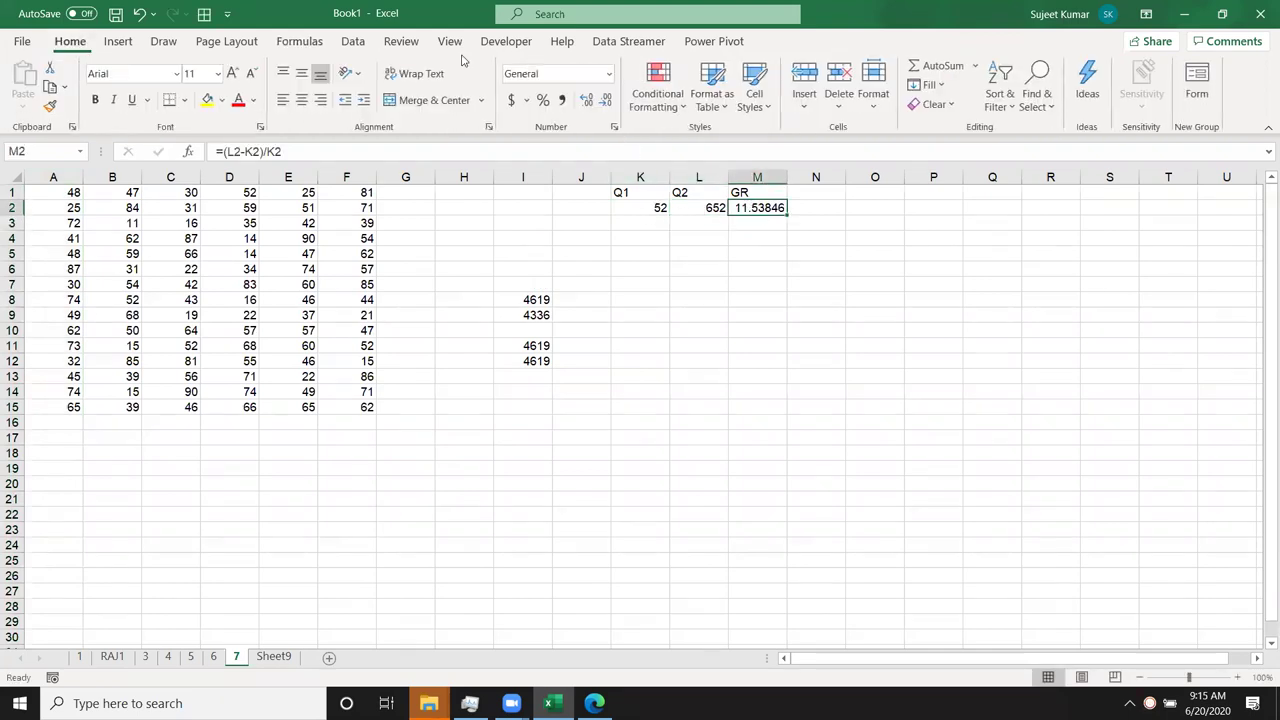
click(543, 101)
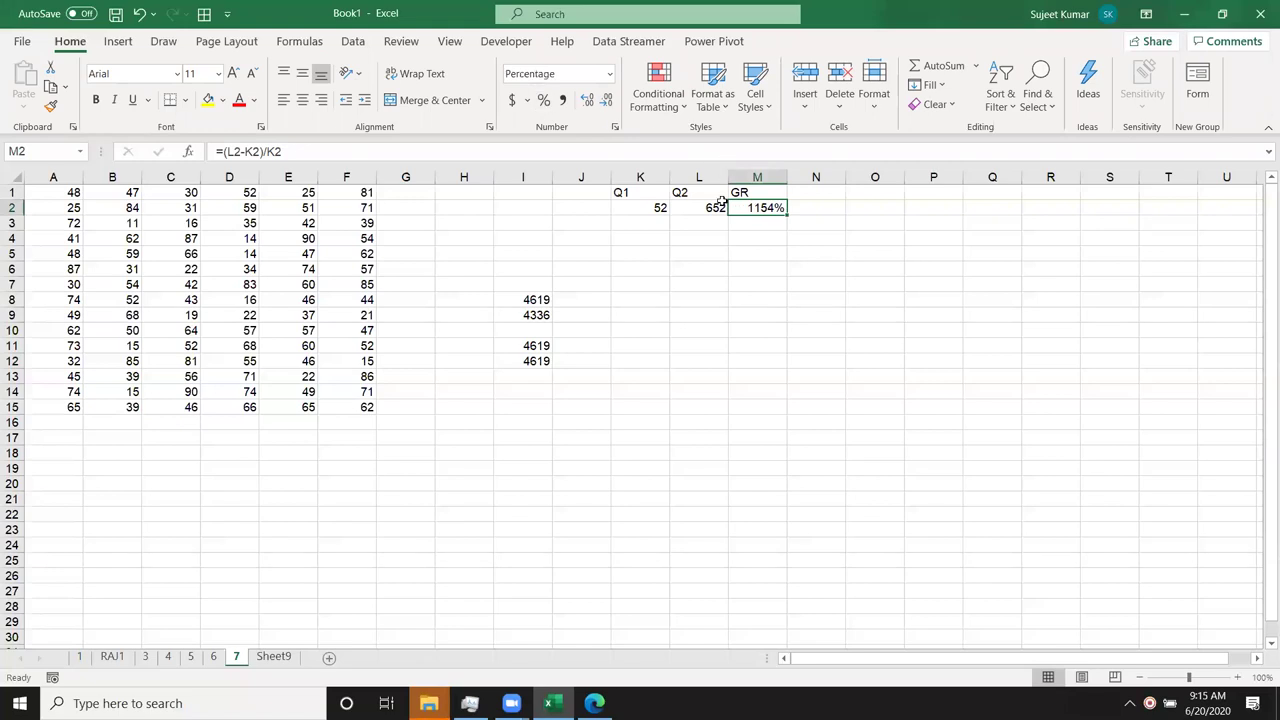
click(690, 207)
text(56)
key(Return)
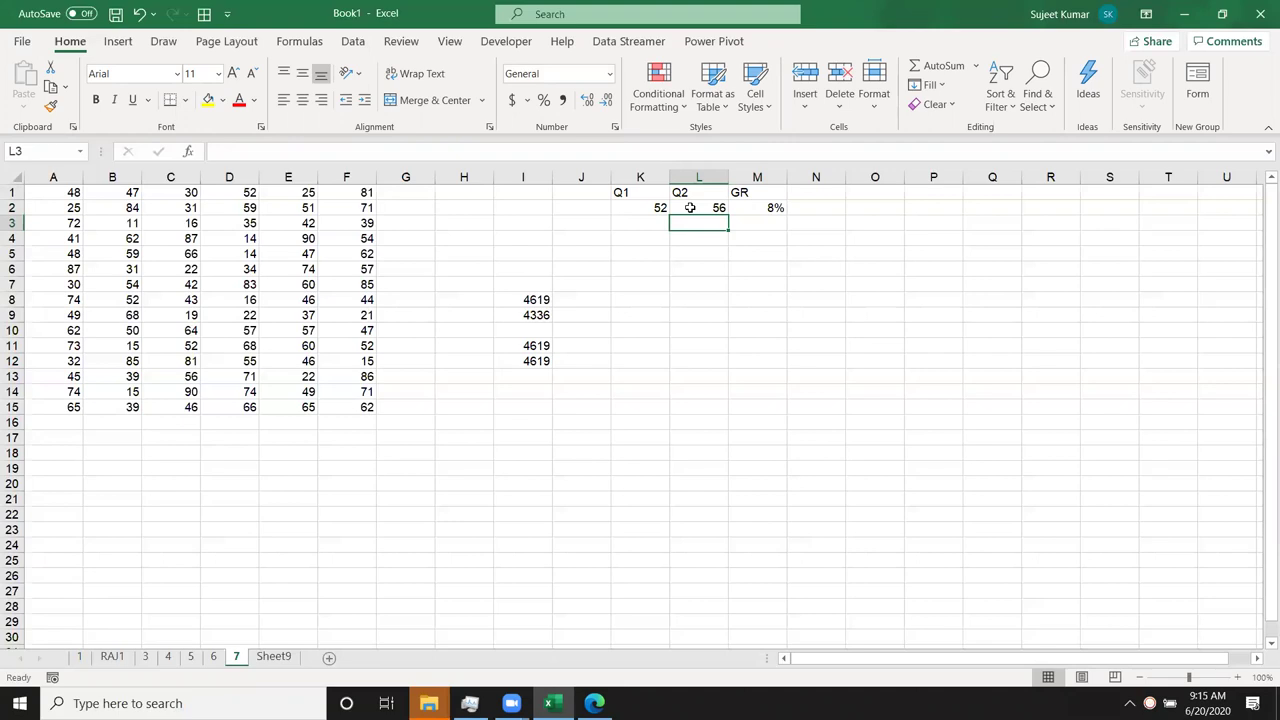
Copy the =(L2-K2)/K2 formula text from M2's formula bar
key(Right)
key(Up)
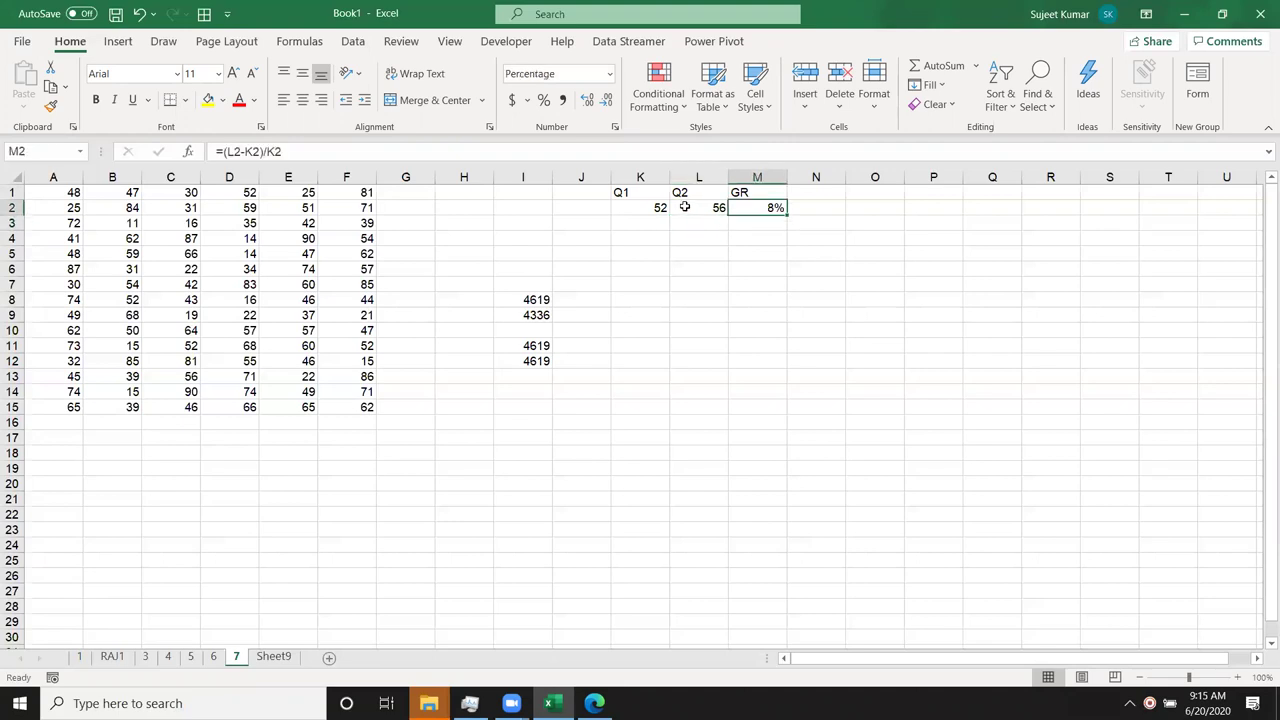
click(225, 151)
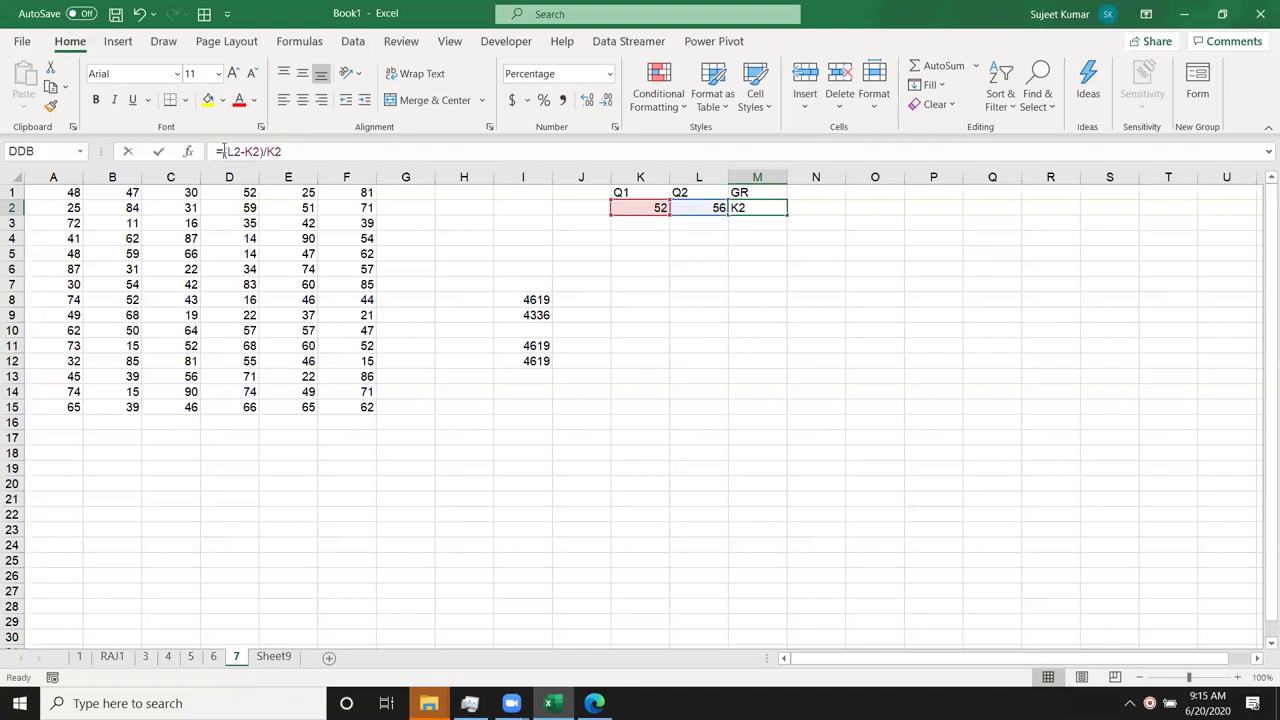
drag(293, 144, 199, 158)
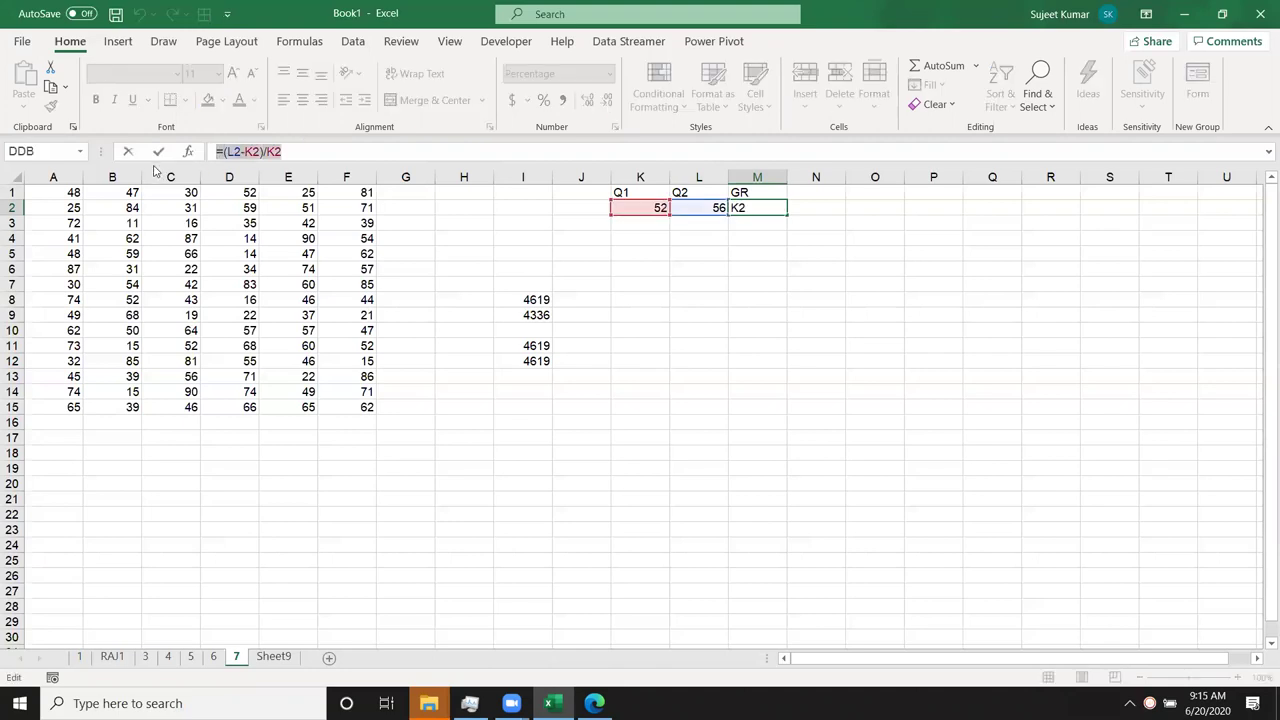
key(Escape)
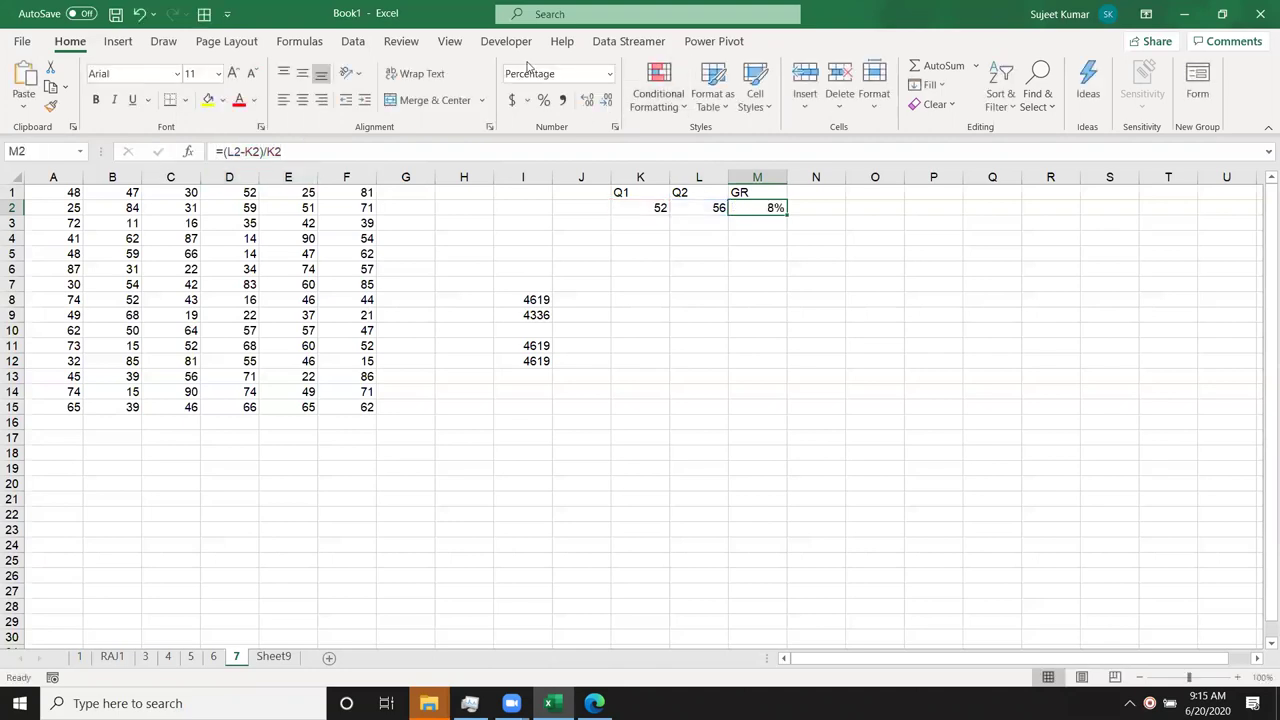
click(773, 267)
Use Define Name to create GR referring to the pasted formula =(L2-K2)/K2
click(760, 205)
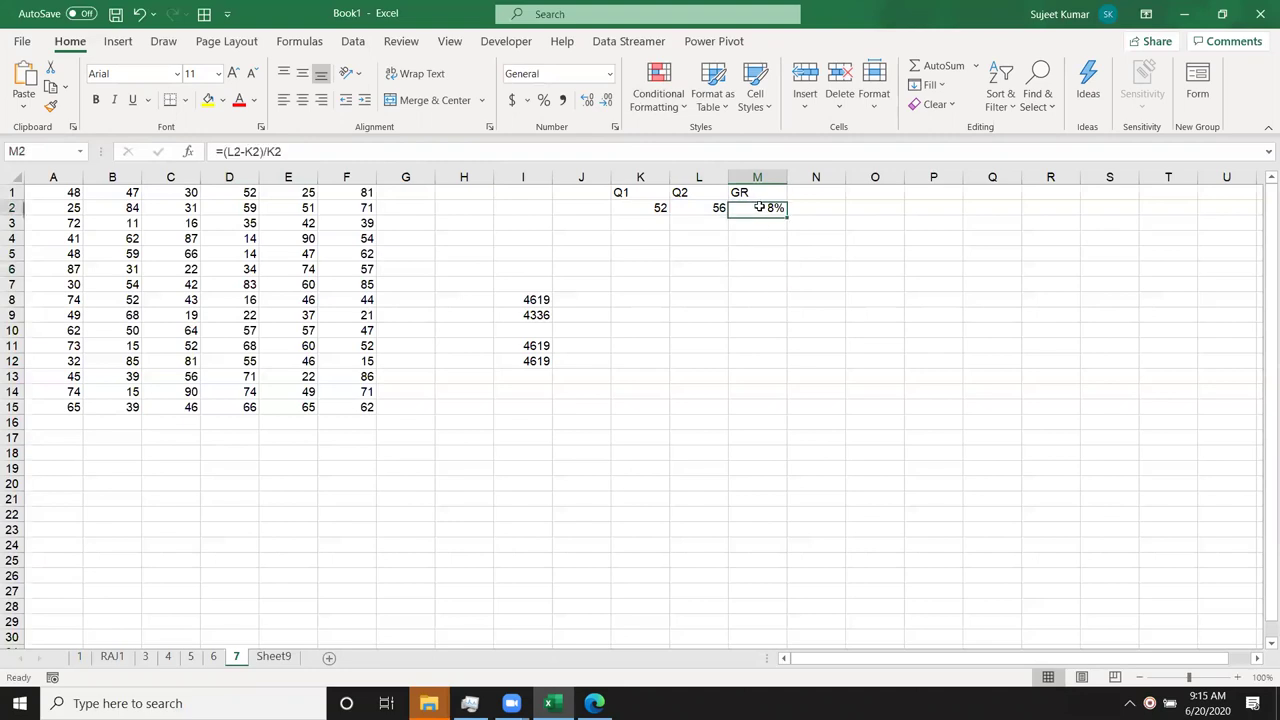
click(299, 41)
click(537, 67)
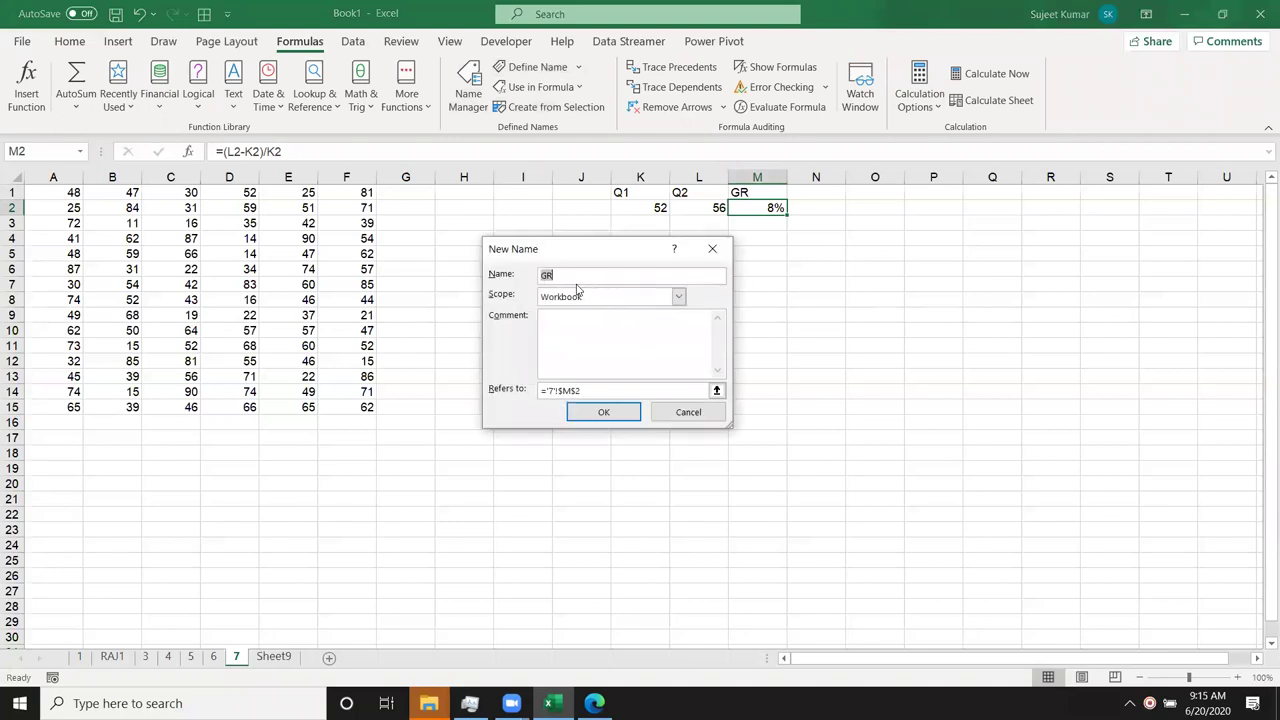
click(580, 389)
text(=)
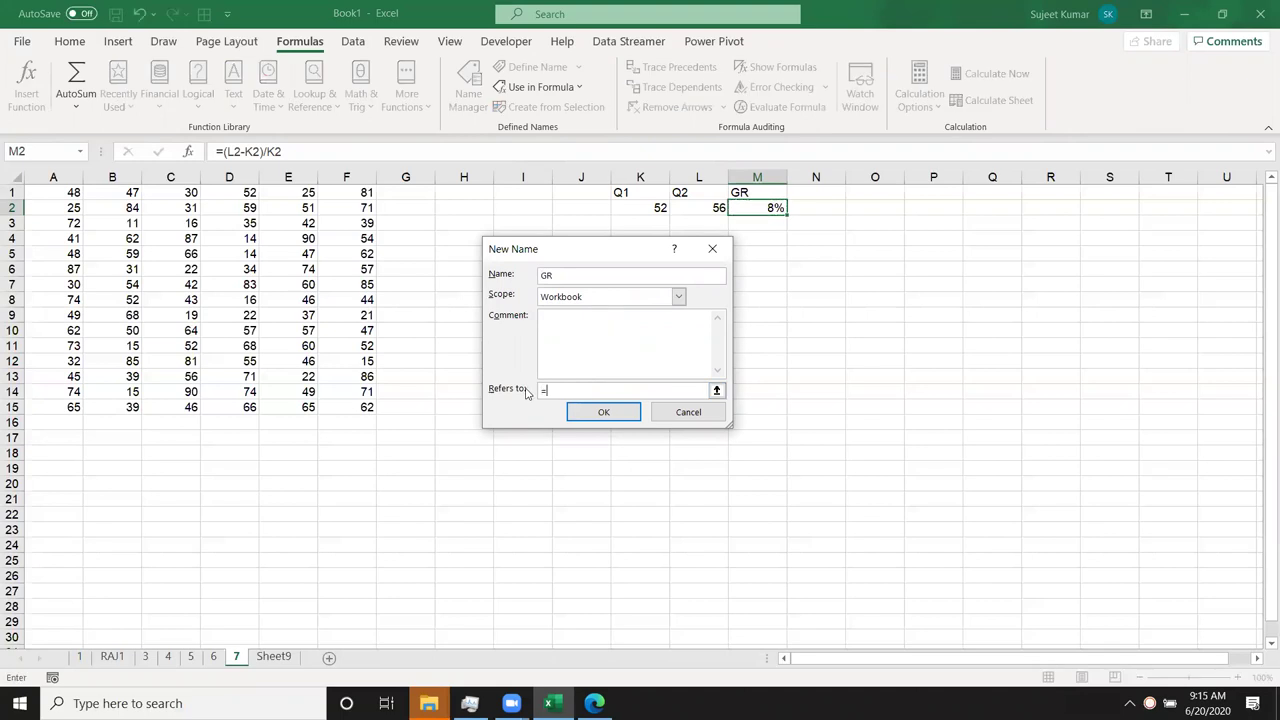
key(ctrl+v)
key(Delete)
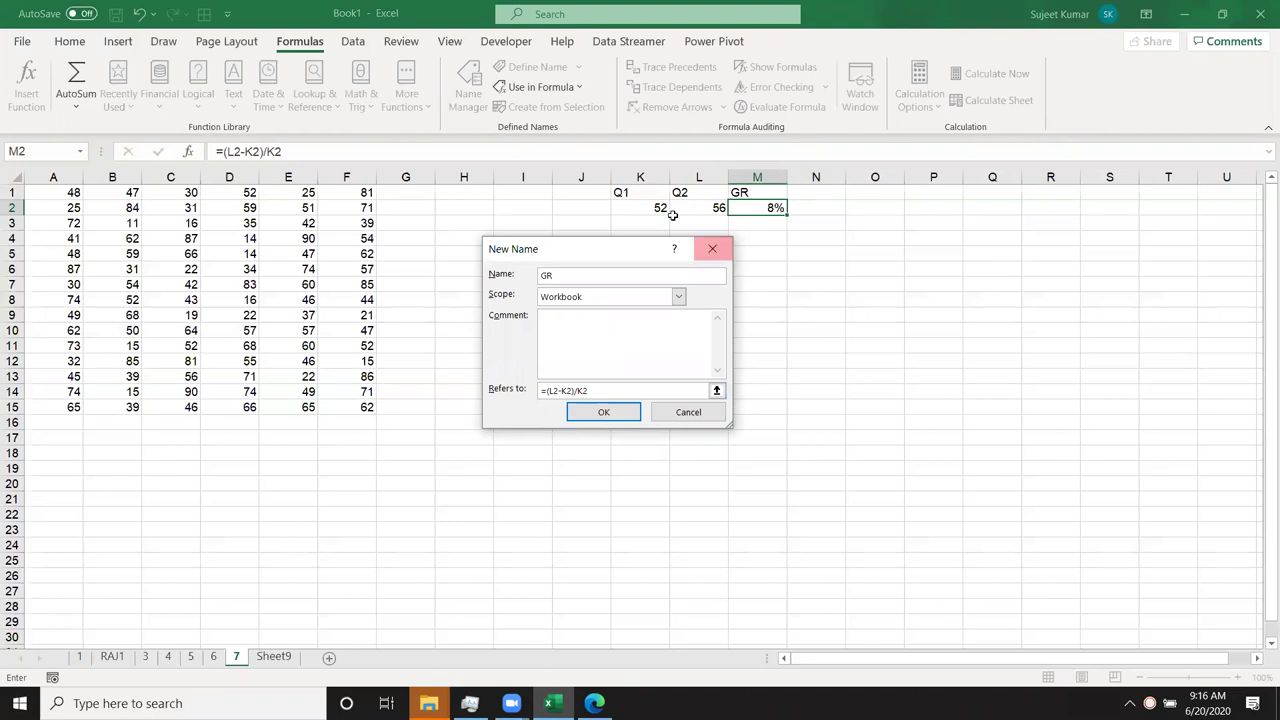
click(591, 414)
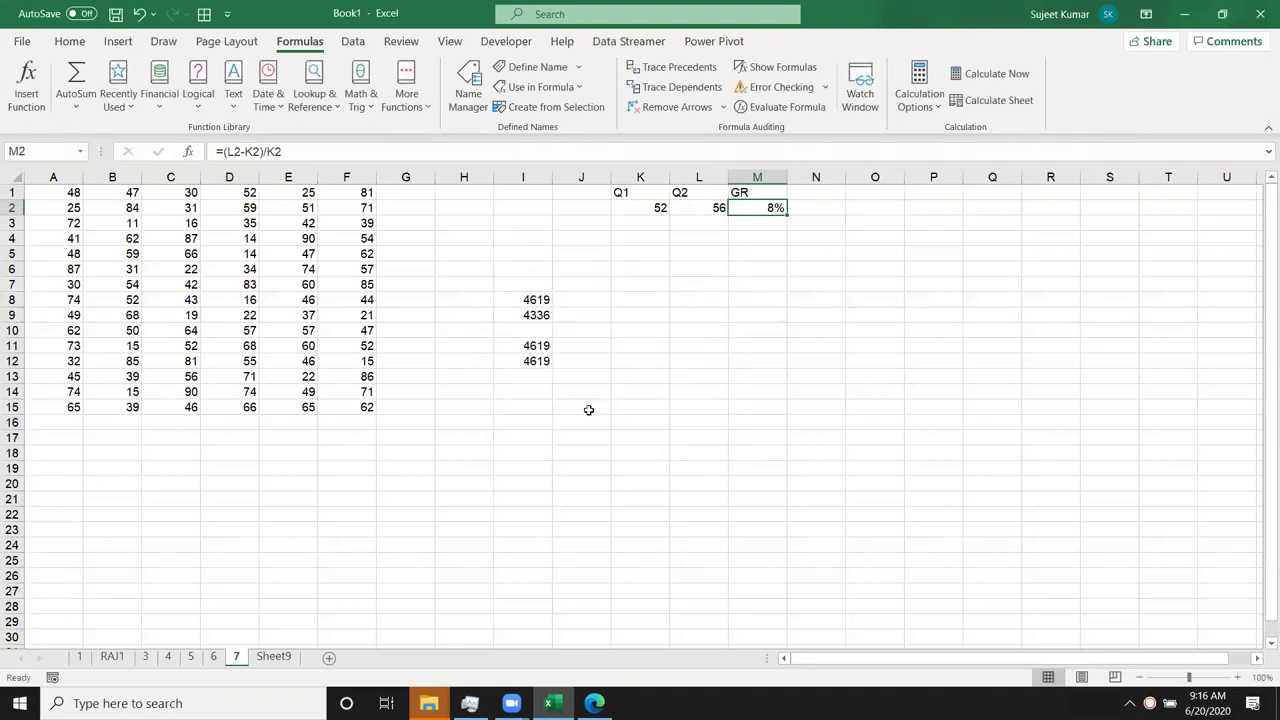
Enter 85 and 85 in K3:L3 and the formula =GR in M3
click(656, 225)
text(85)
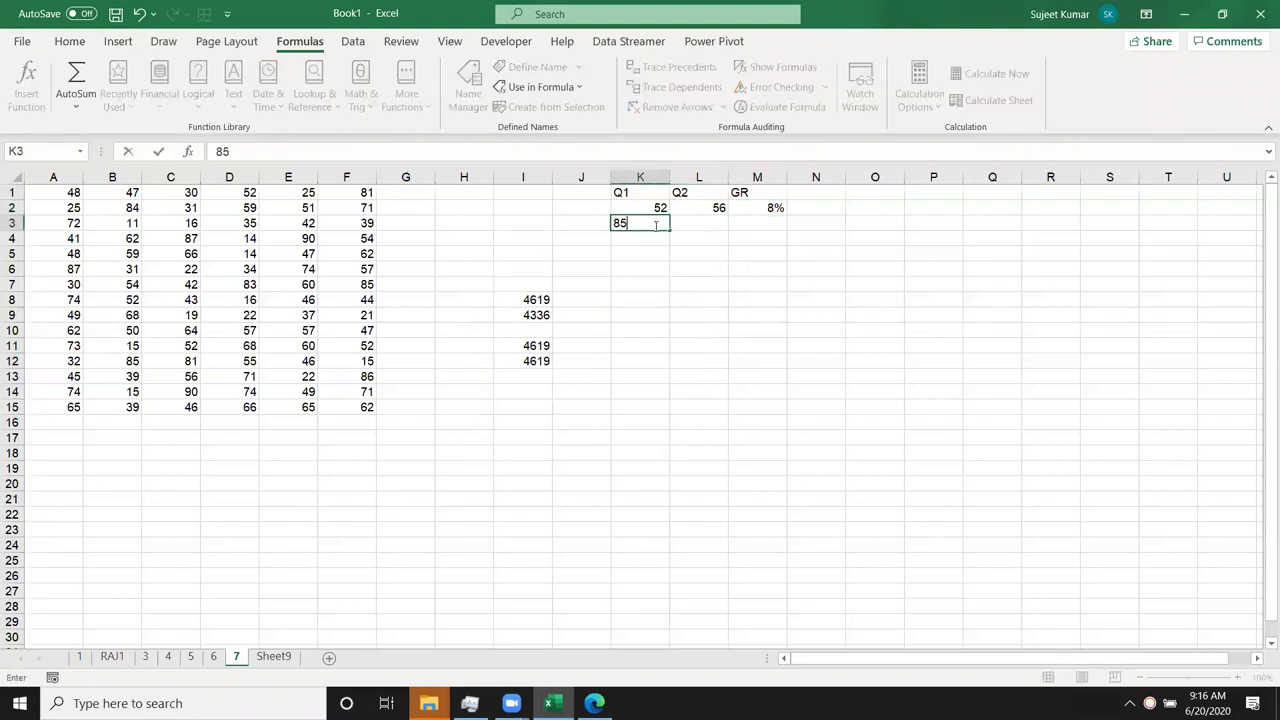
key(Tab)
text(85)
key(Tab)
text(=gr)
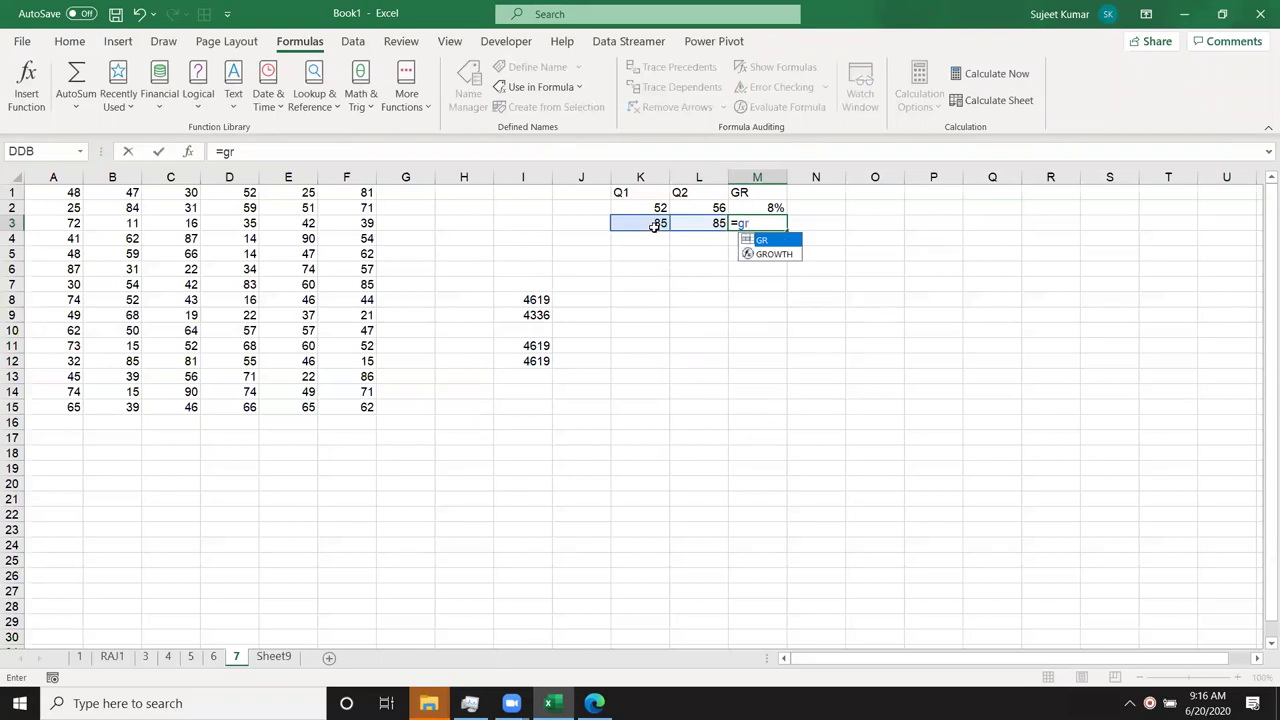
key(Return)
key(Up)
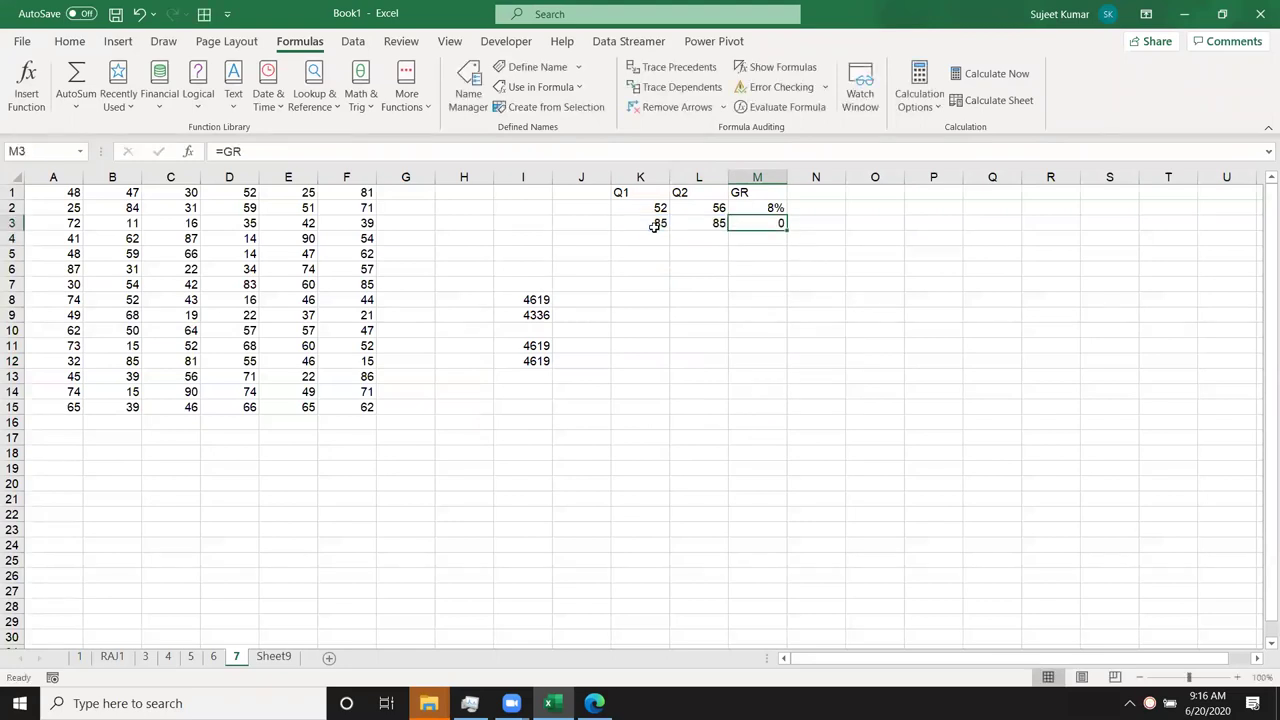
double_click(757, 222)
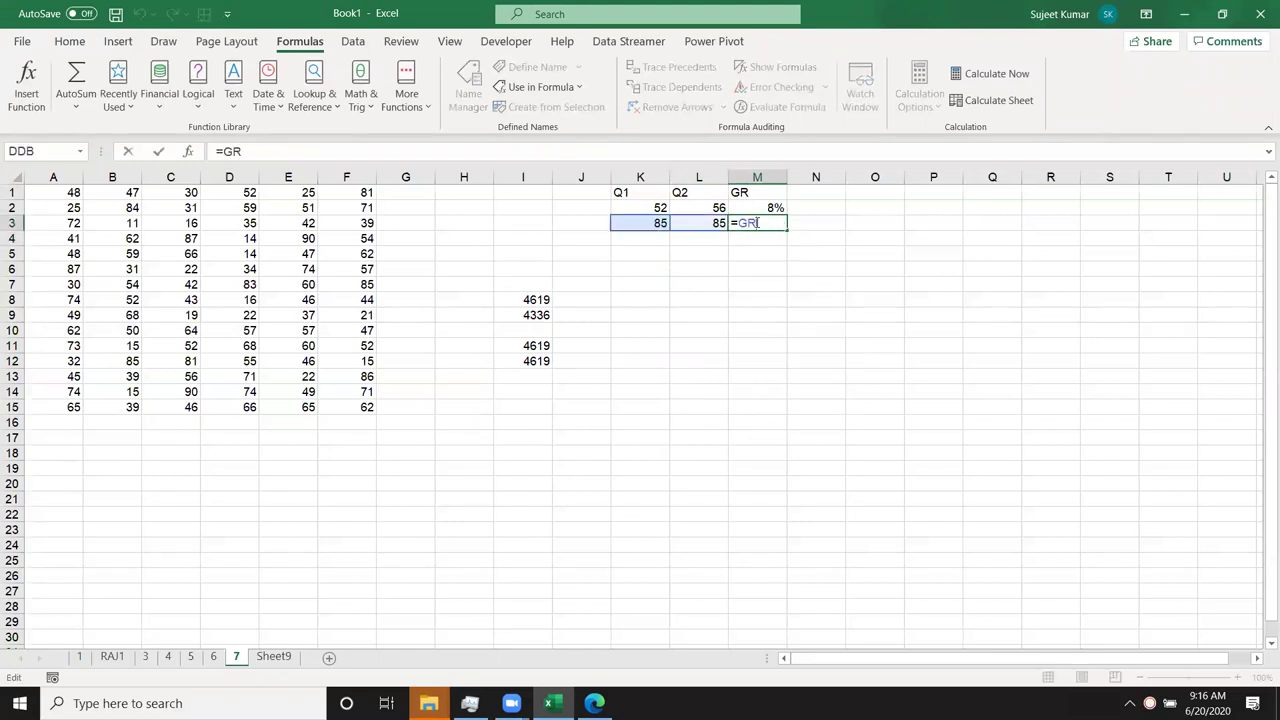
key(Return)
key(Up)
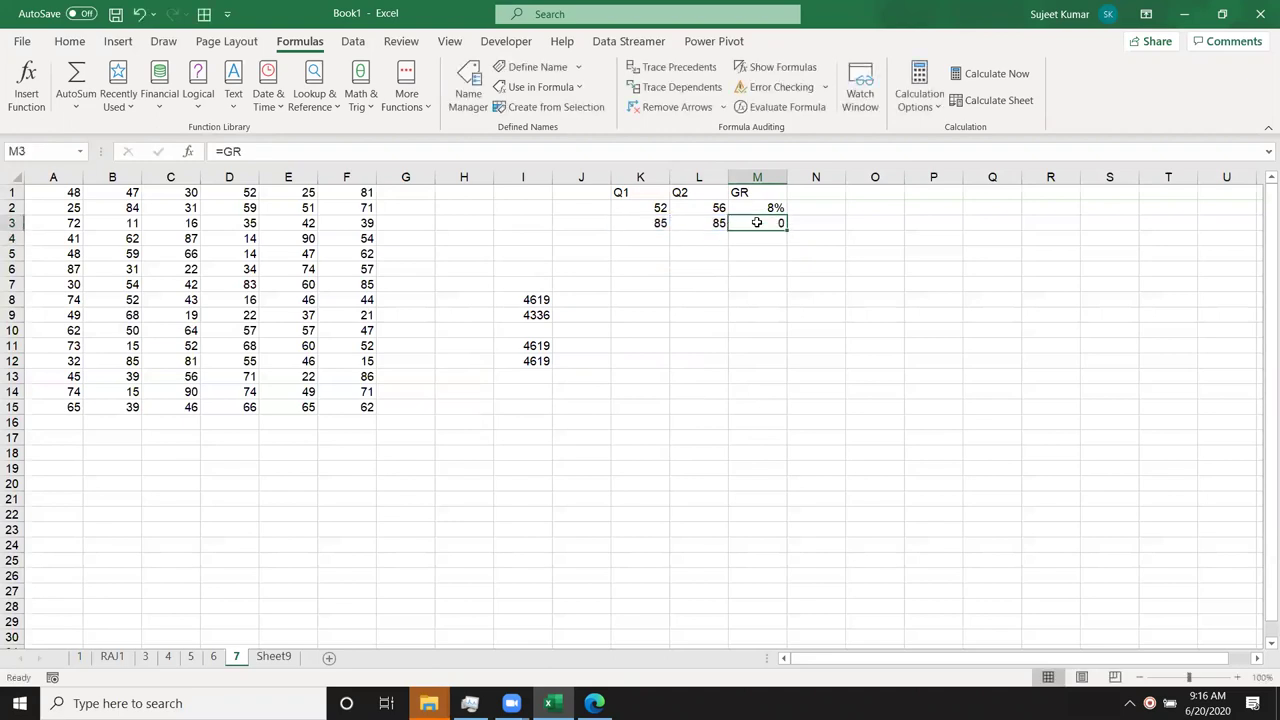
Correct L3 to 86 and format M3's growth result as a percentage
key(Left)
key(F2)
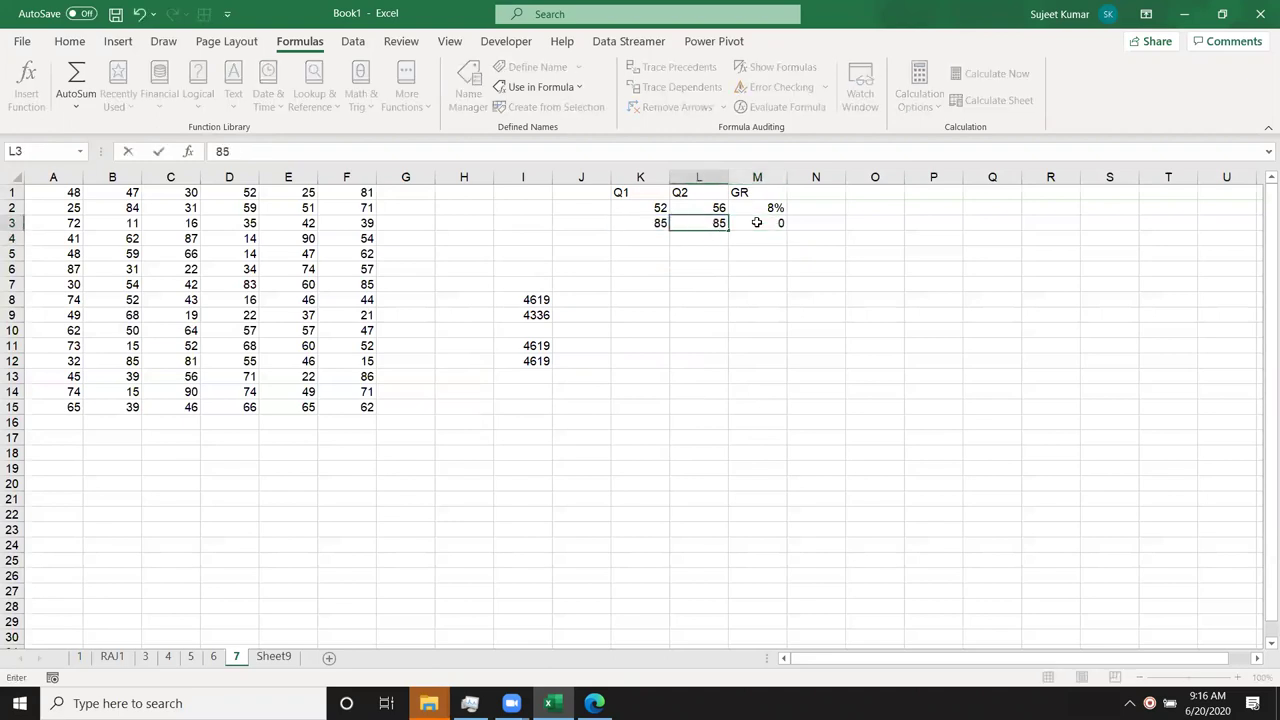
key(BackSpace)
text(6)
key(Return)
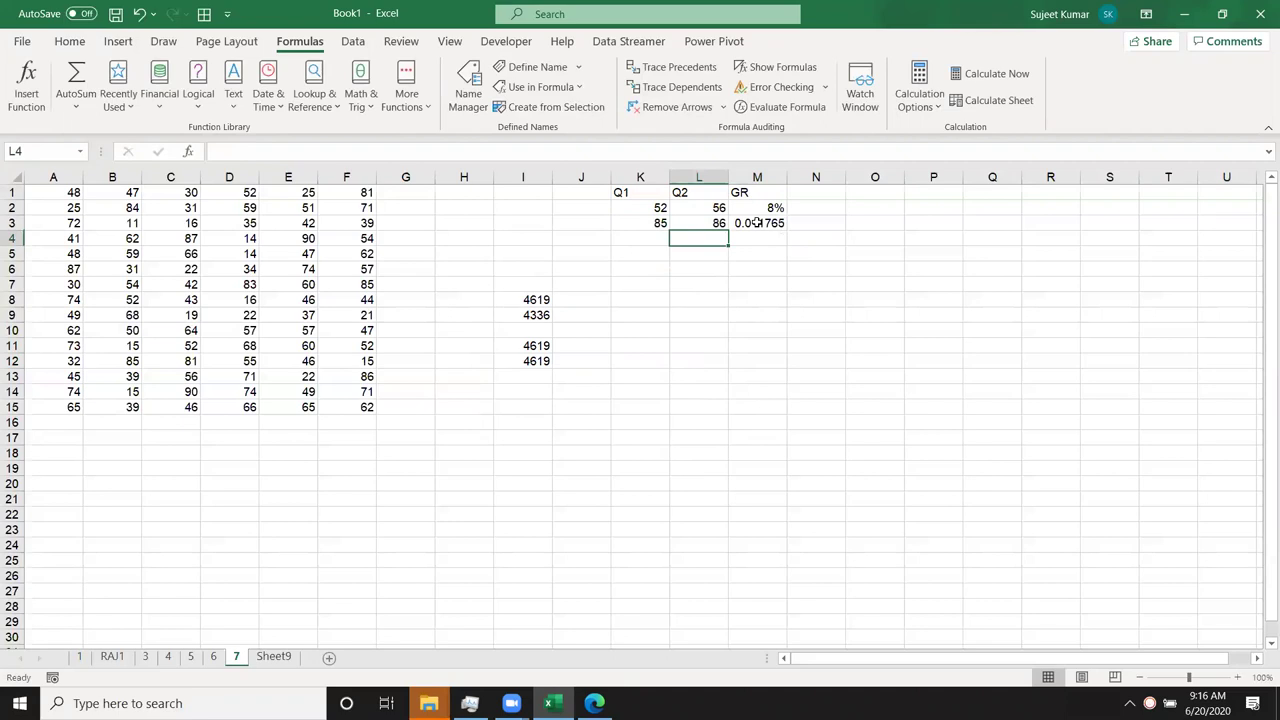
click(757, 223)
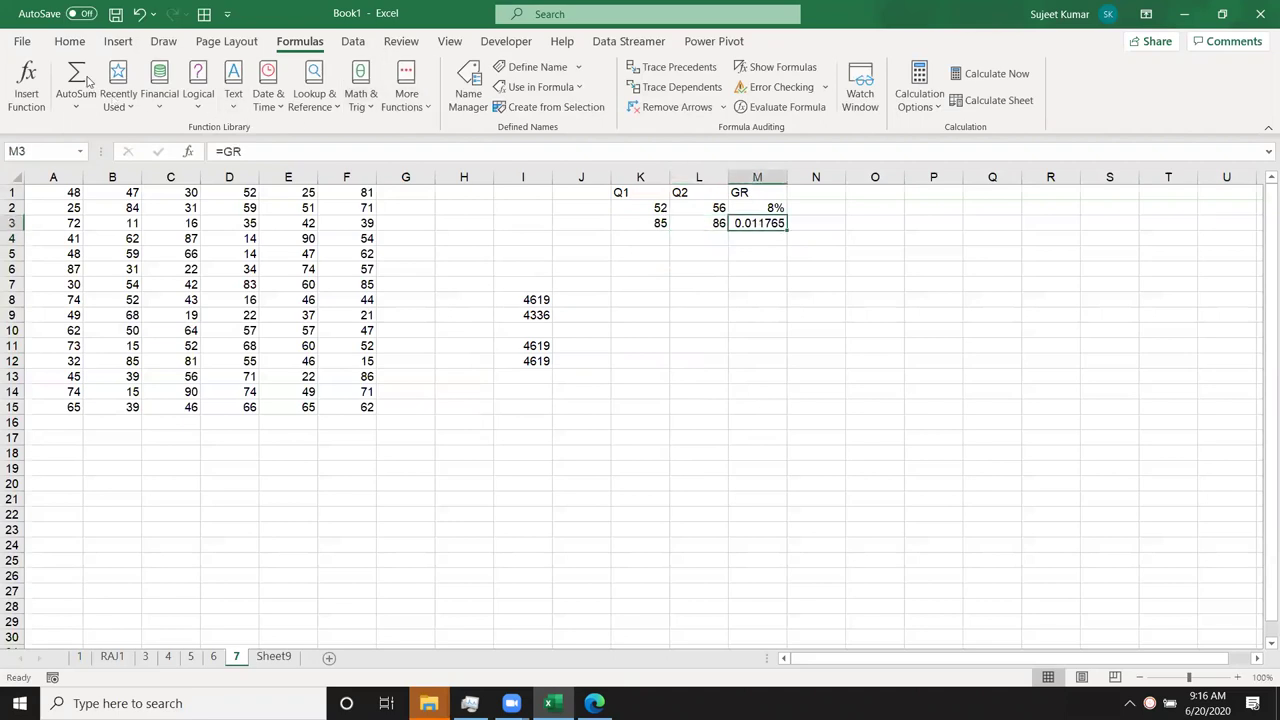
click(70, 42)
click(543, 100)
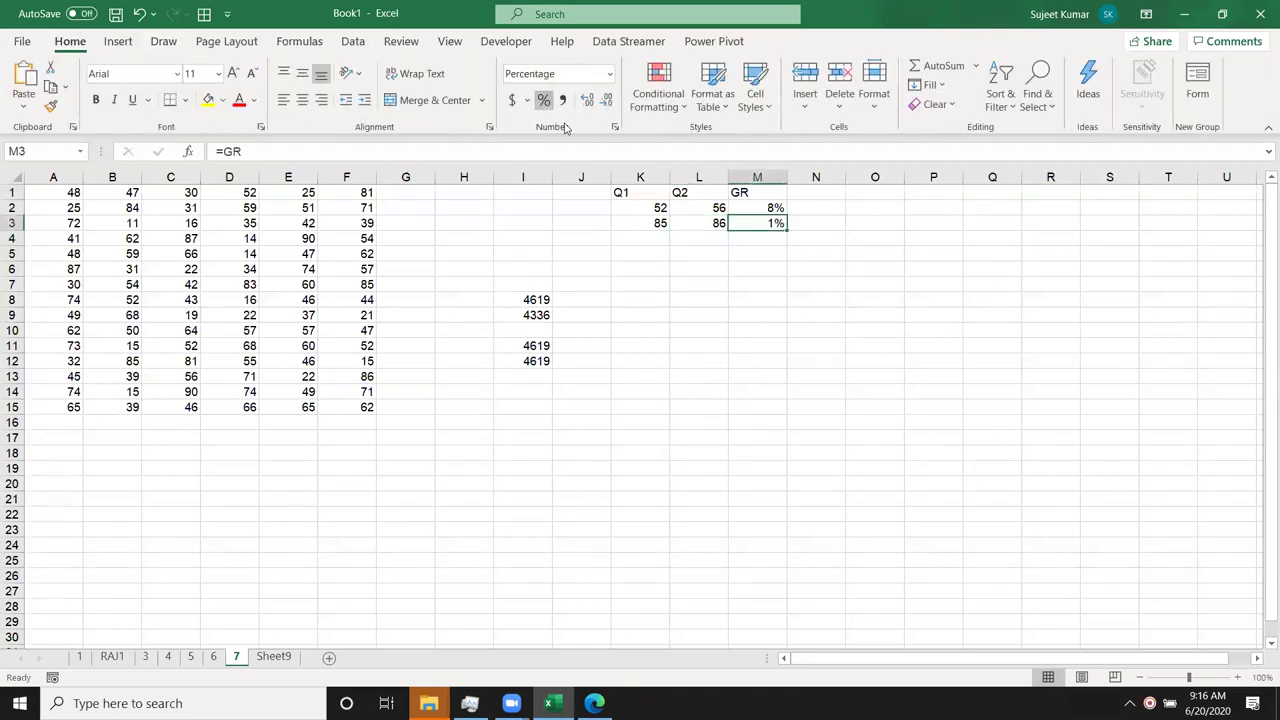
Enter 78 and 65 in K4:L4 and =GR in M4
click(663, 238)
text(76)
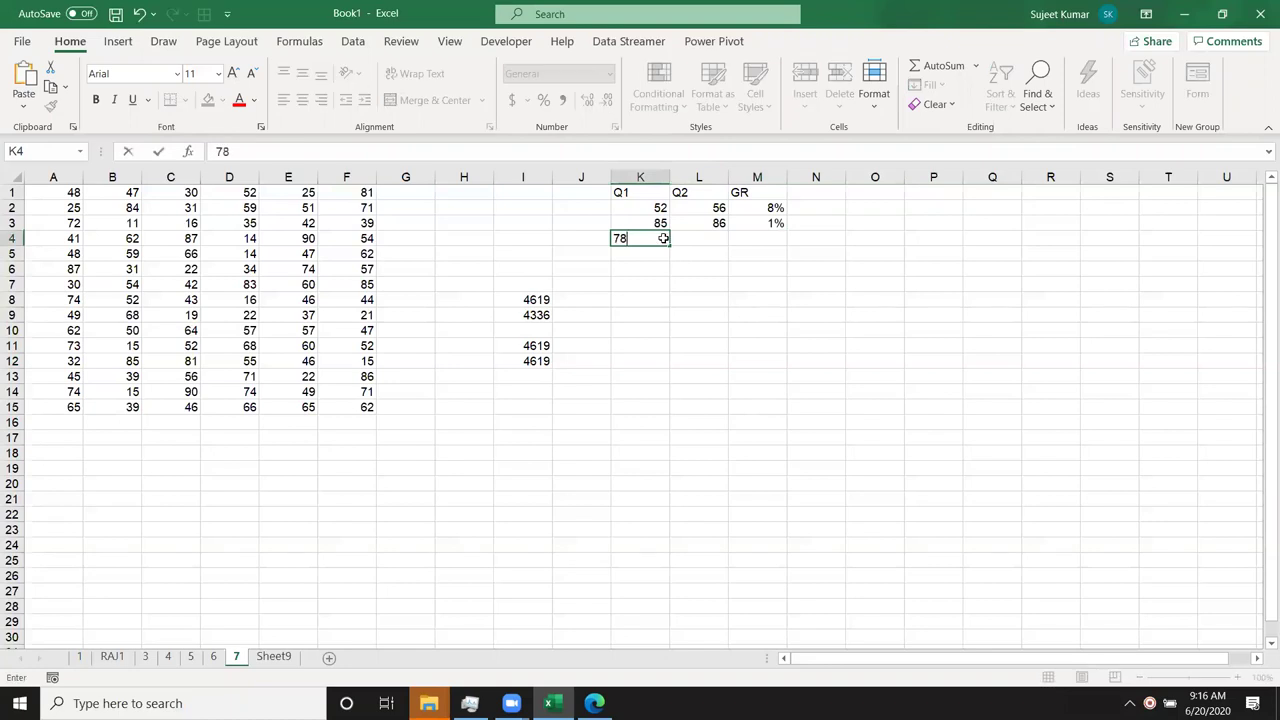
key(Tab)
text(65)
key(Tab)
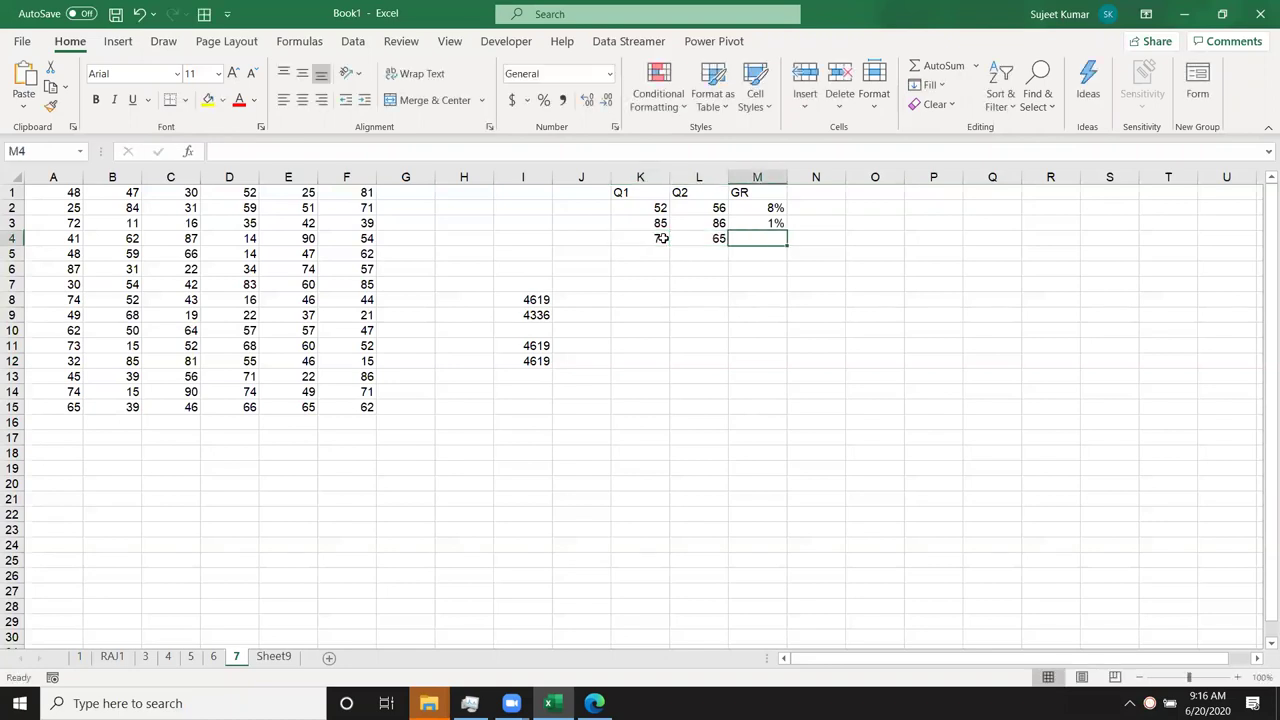
text(=gr)
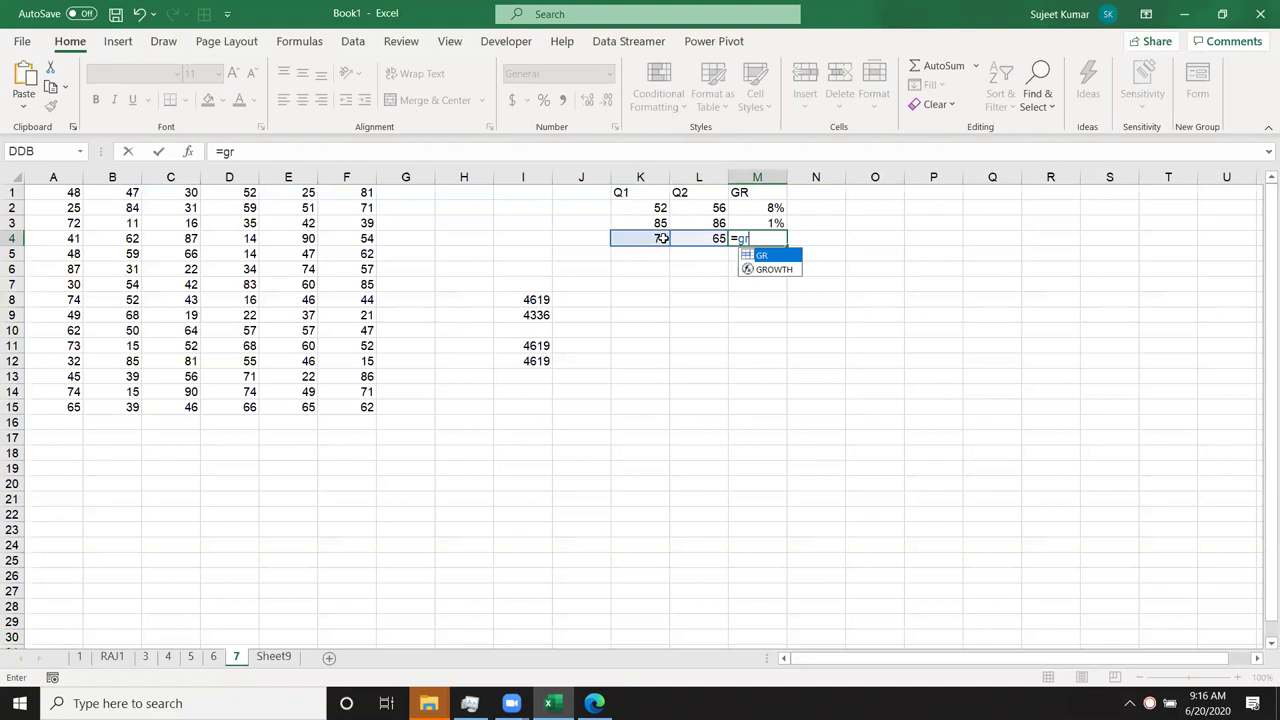
key(Tab)
key(Return)
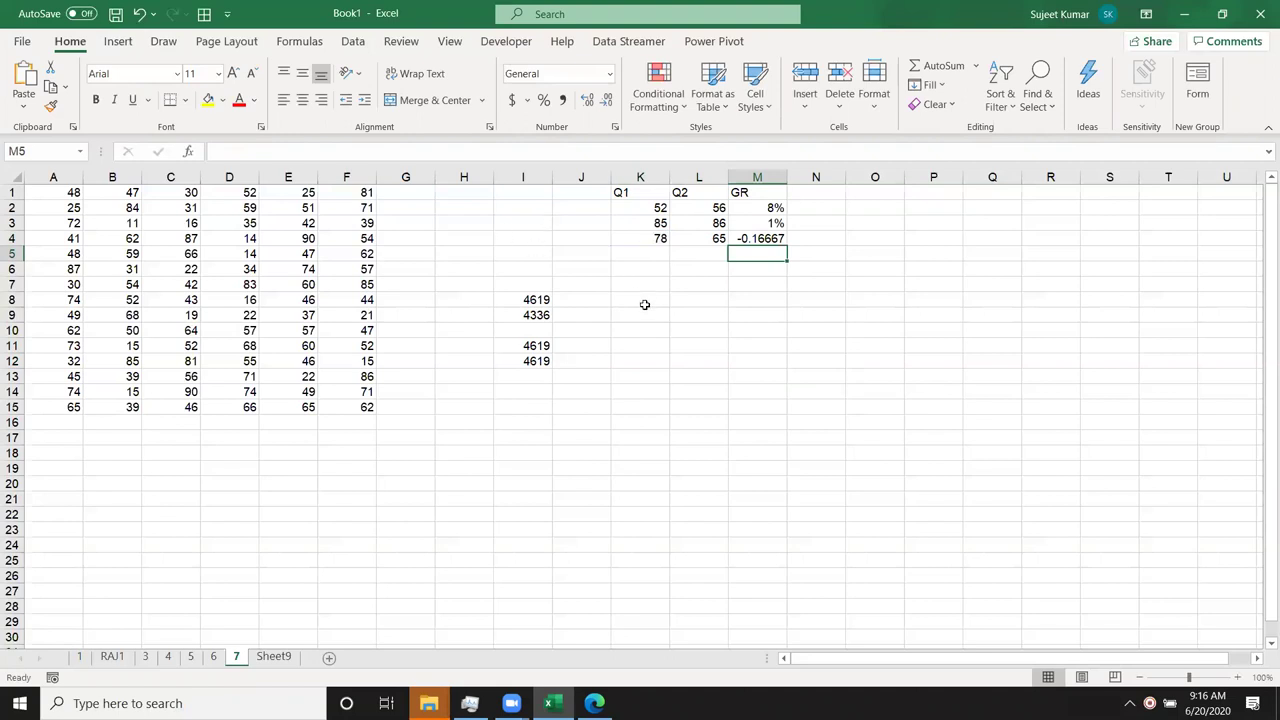
Inspect M4's formula and review the list of defined names
click(755, 237)
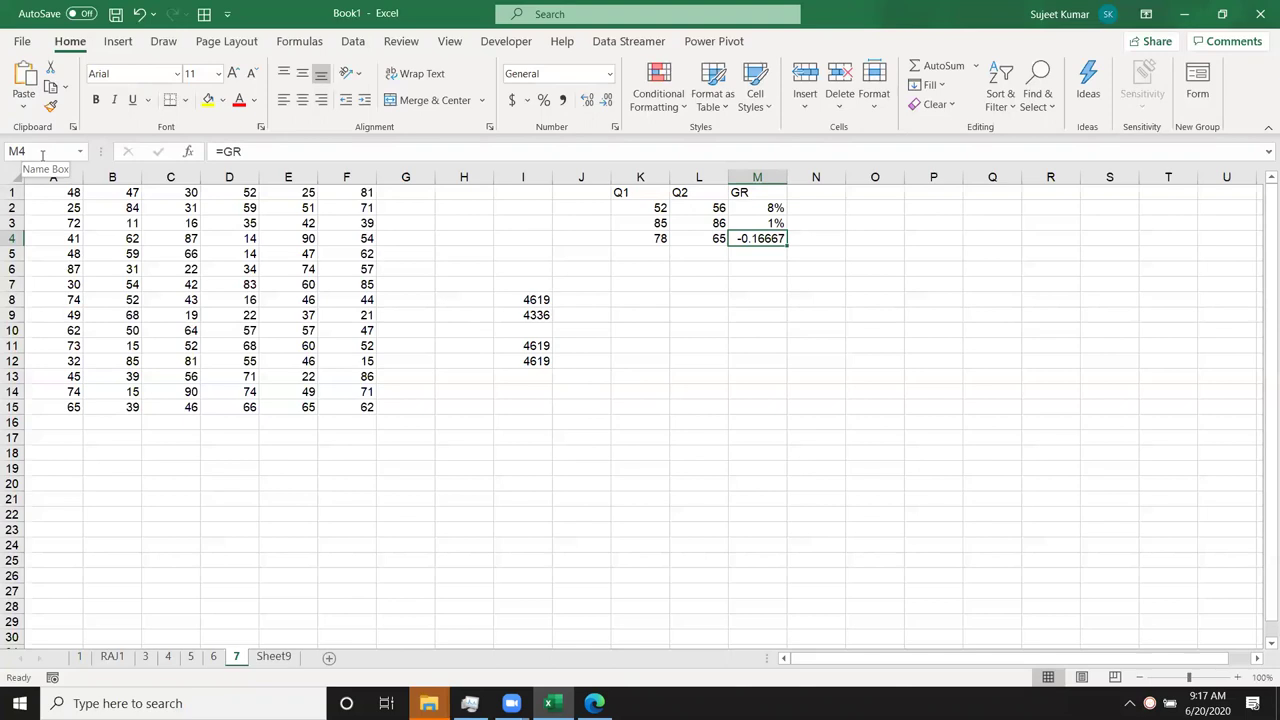
click(72, 156)
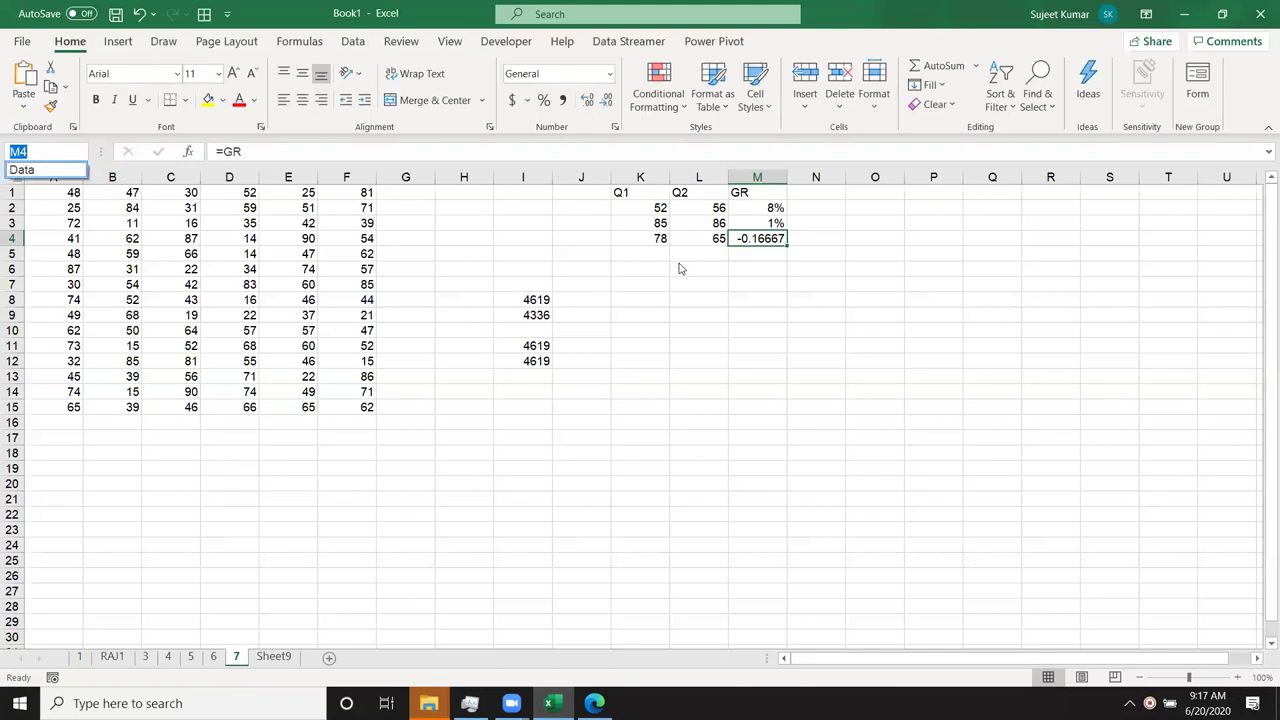
click(452, 226)
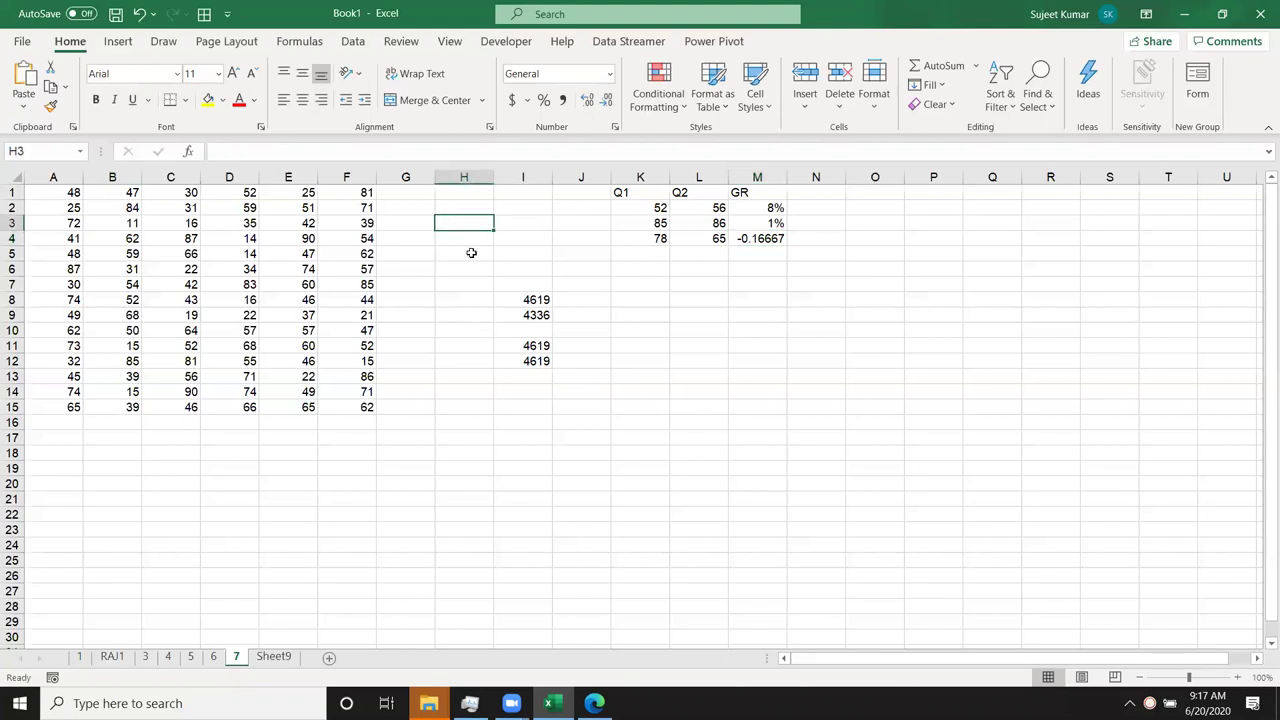
click(731, 443)
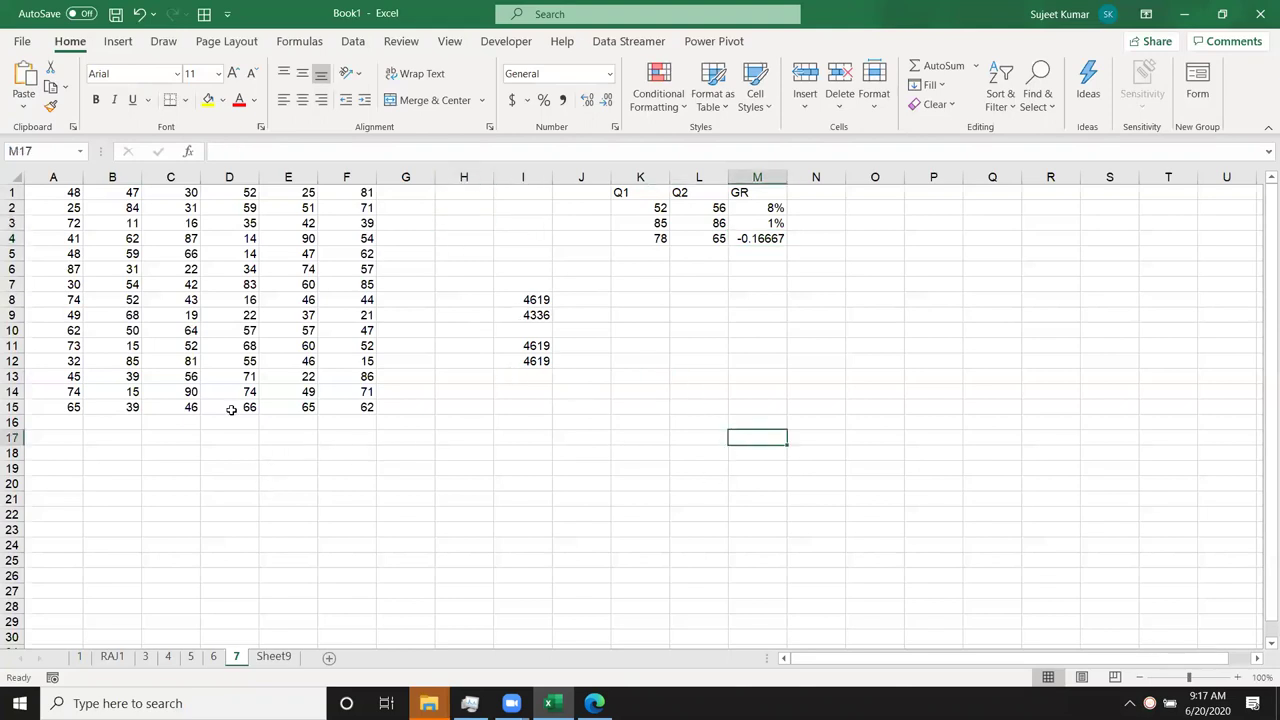
Select C6:D9 and name it dd in the Name Box
drag(169, 266, 225, 318)
click(299, 41)
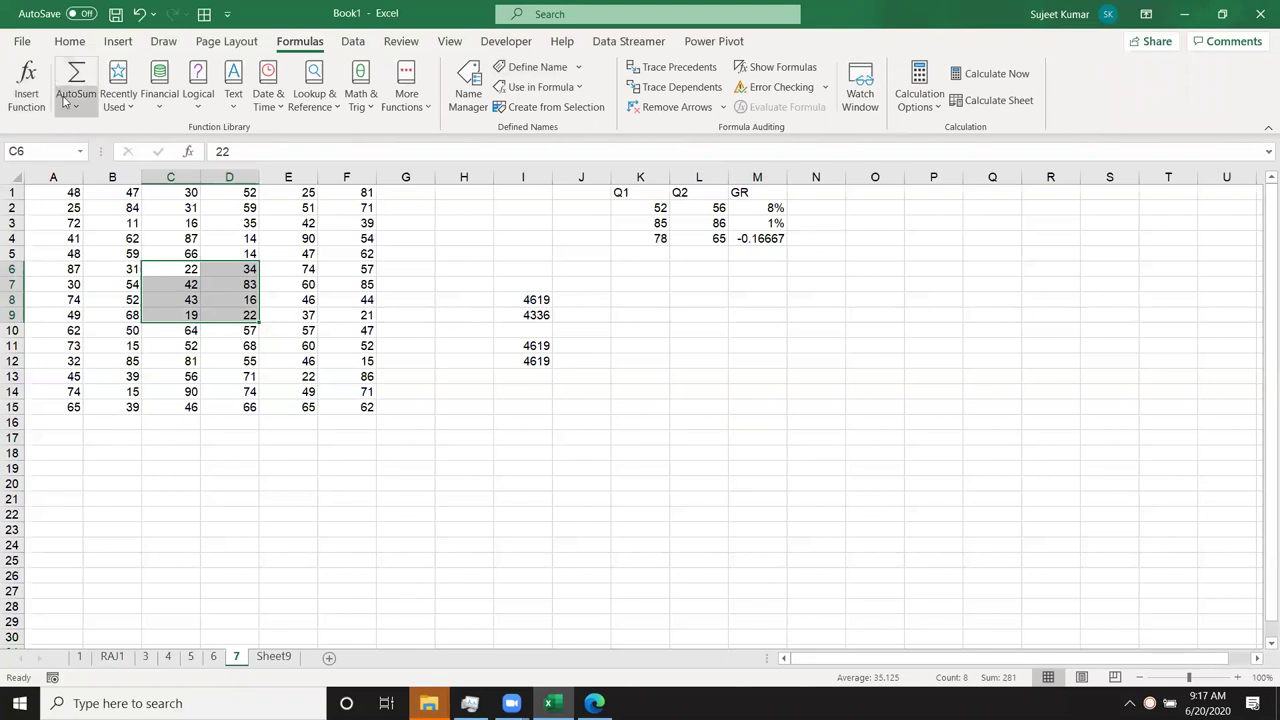
click(37, 152)
text(dd)
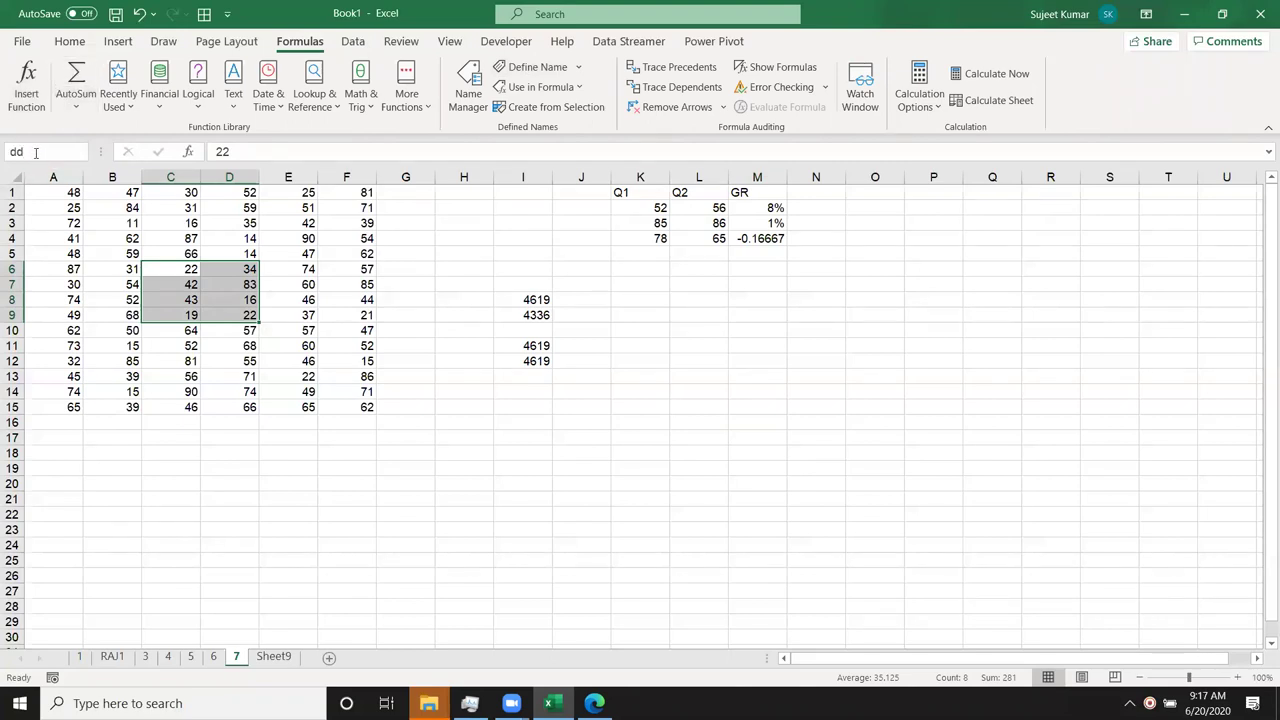
key(Return)
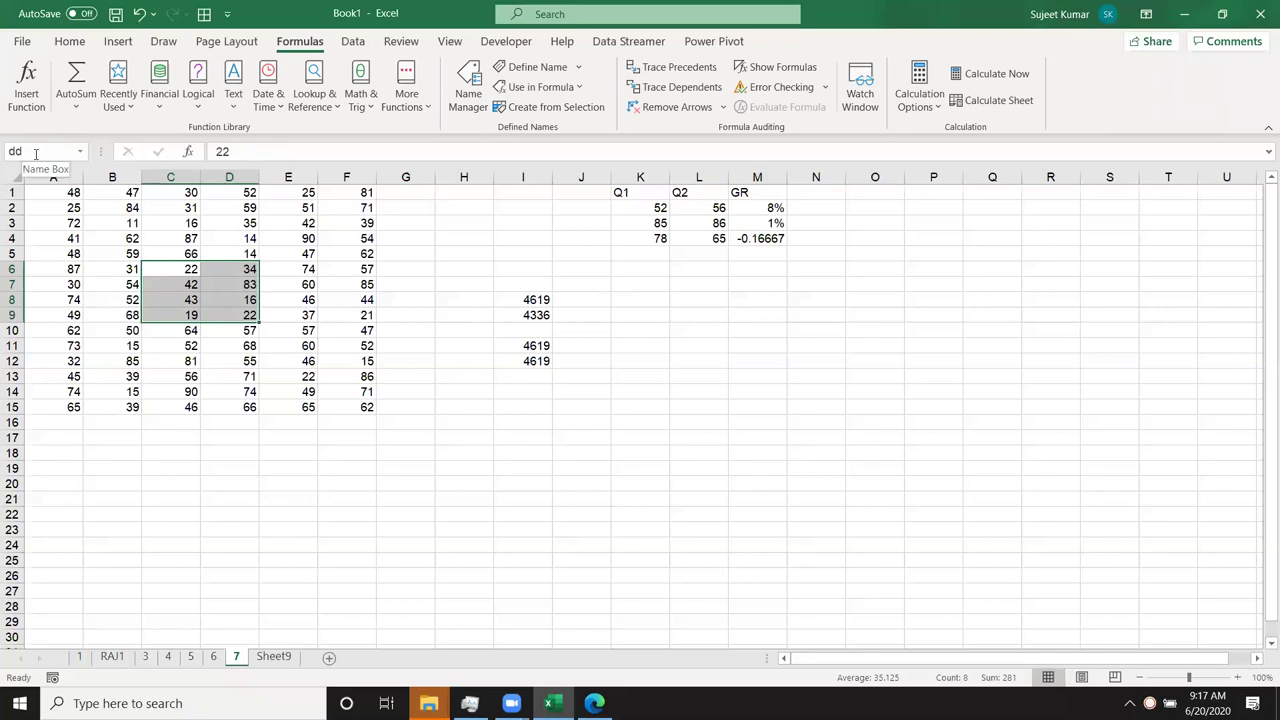
Rename the empty Sheet9 tab to 8 and select a cell on it
click(276, 656)
double_click(277, 656)
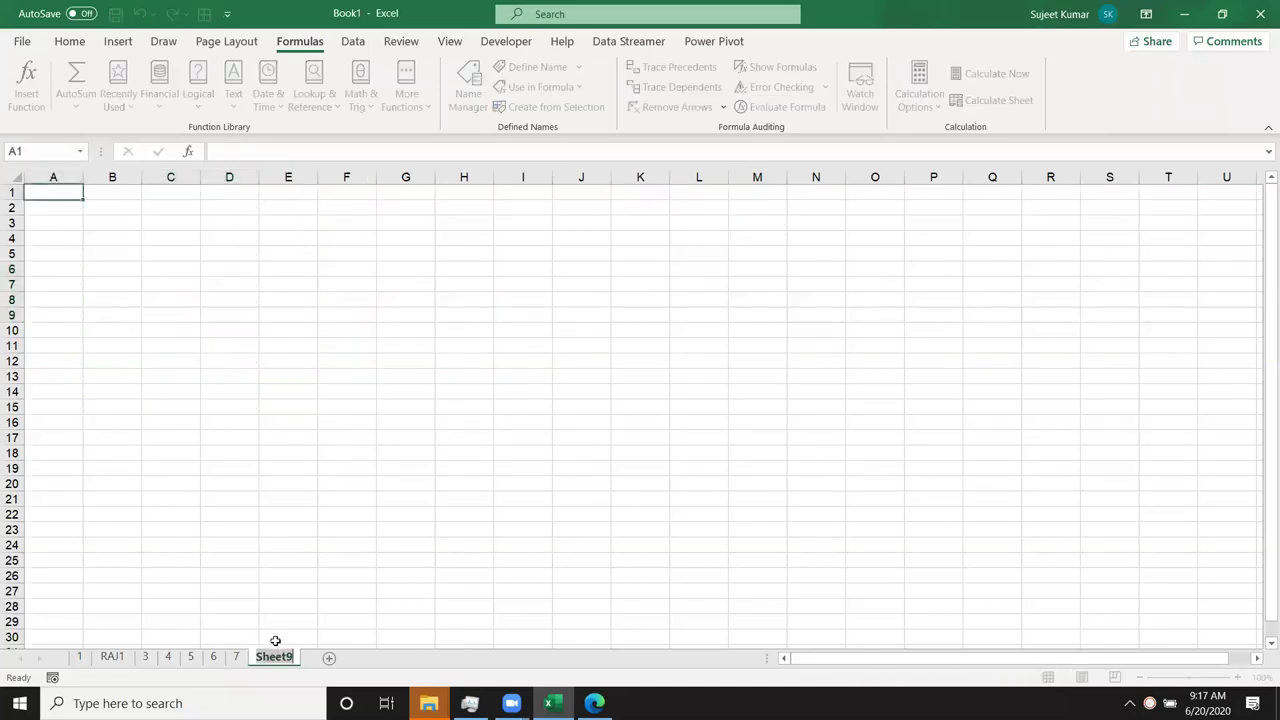
text(10)
key(BackSpace)
key(BackSpace)
text(8)
key(Return)
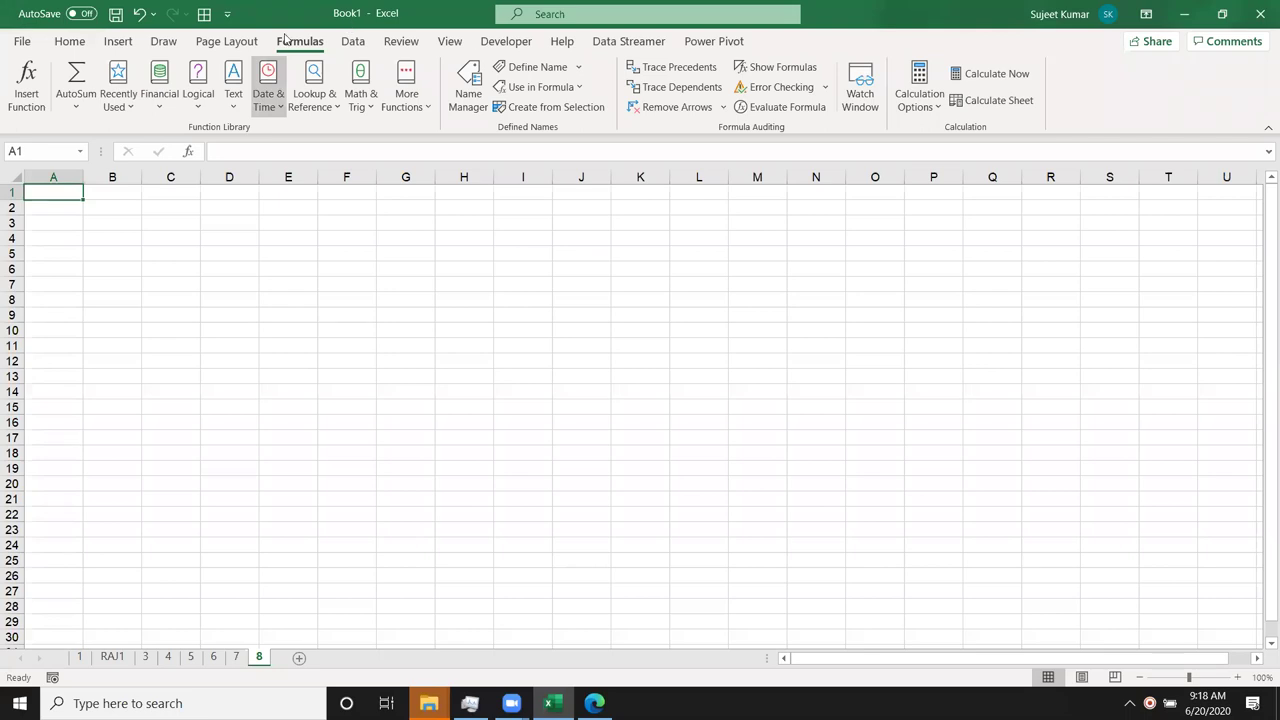
click(611, 546)
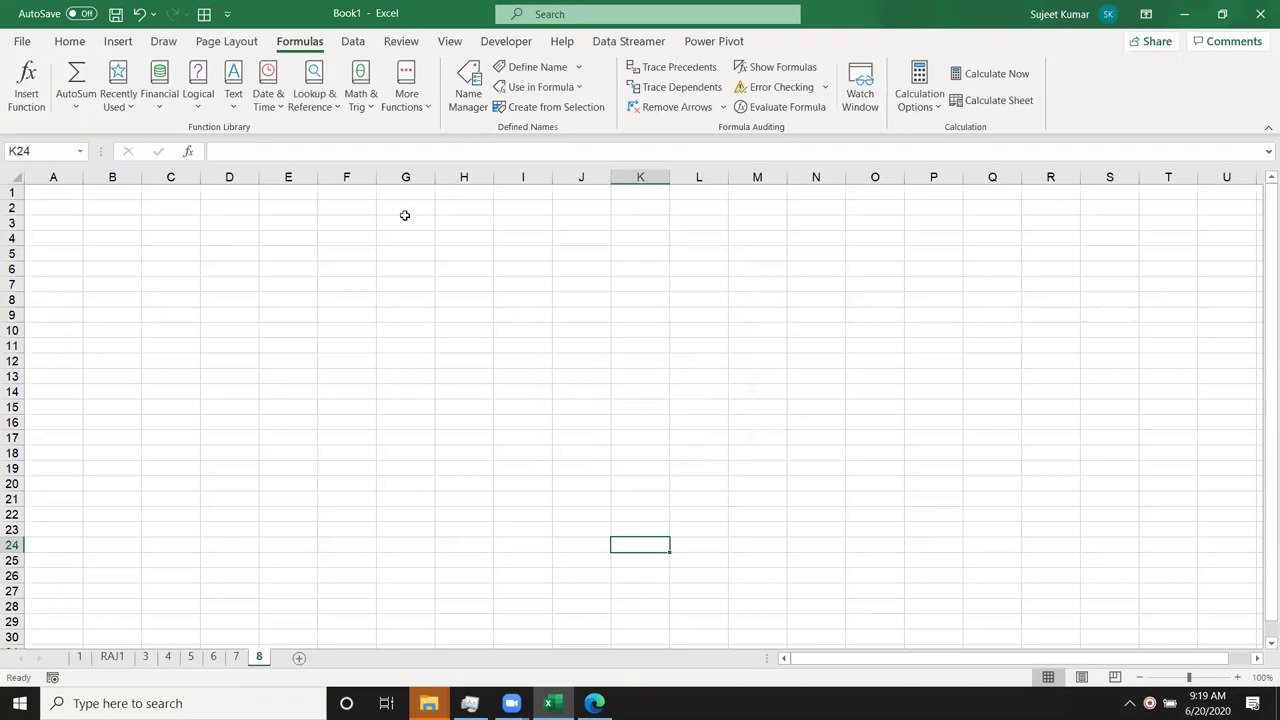
Add the headers Month and P-1 through P-4 across A1:E1
click(56, 176)
click(61, 189)
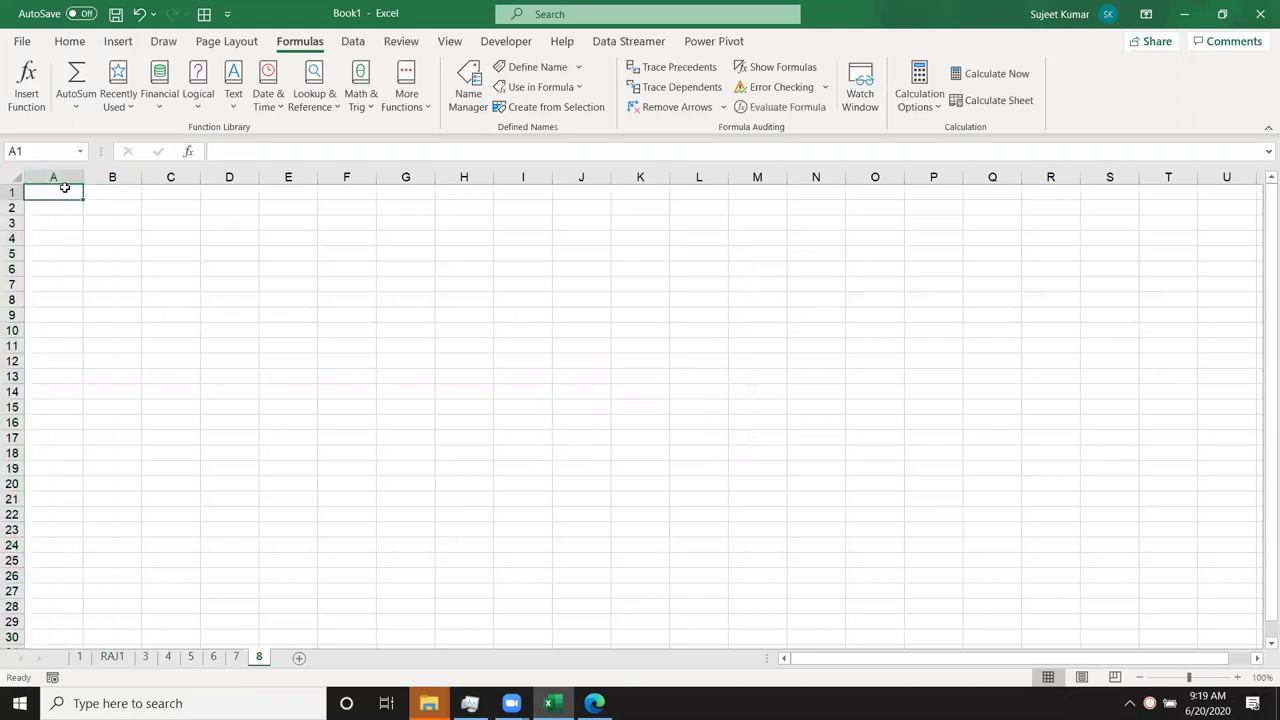
text(Month)
key(Tab)
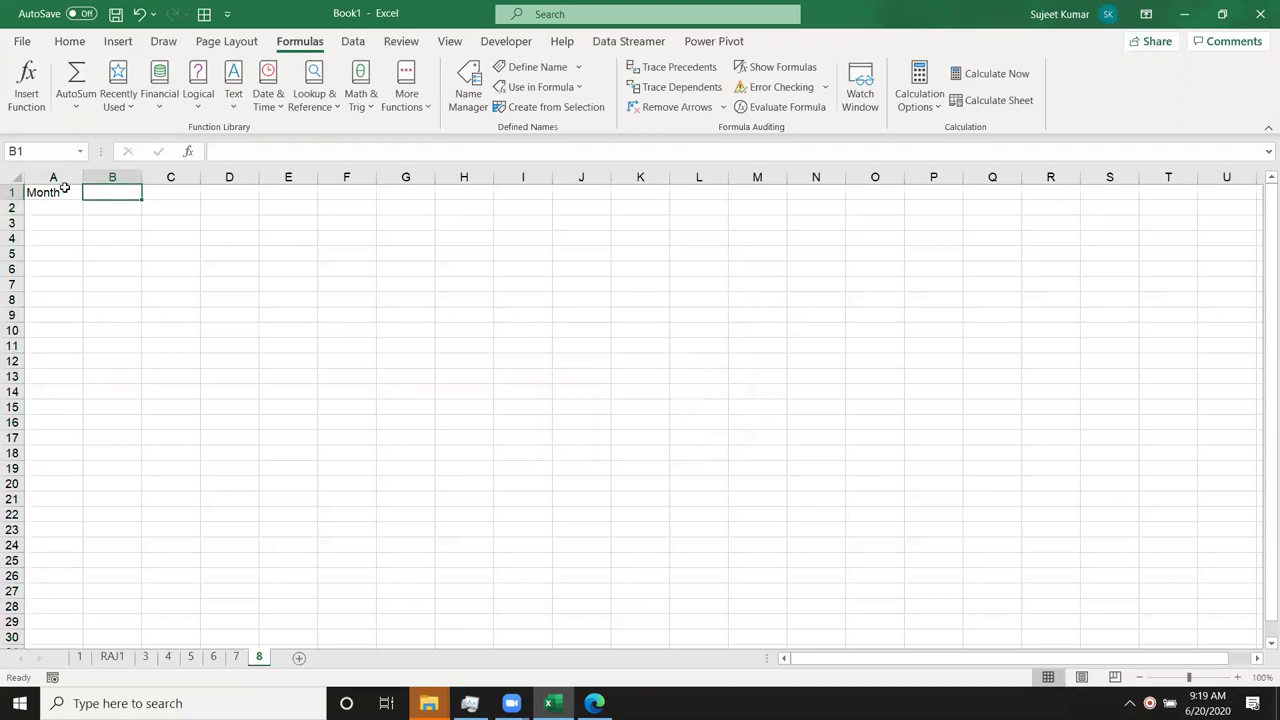
text(P-1)
click(98, 219)
click(110, 192)
drag(142, 199, 300, 189)
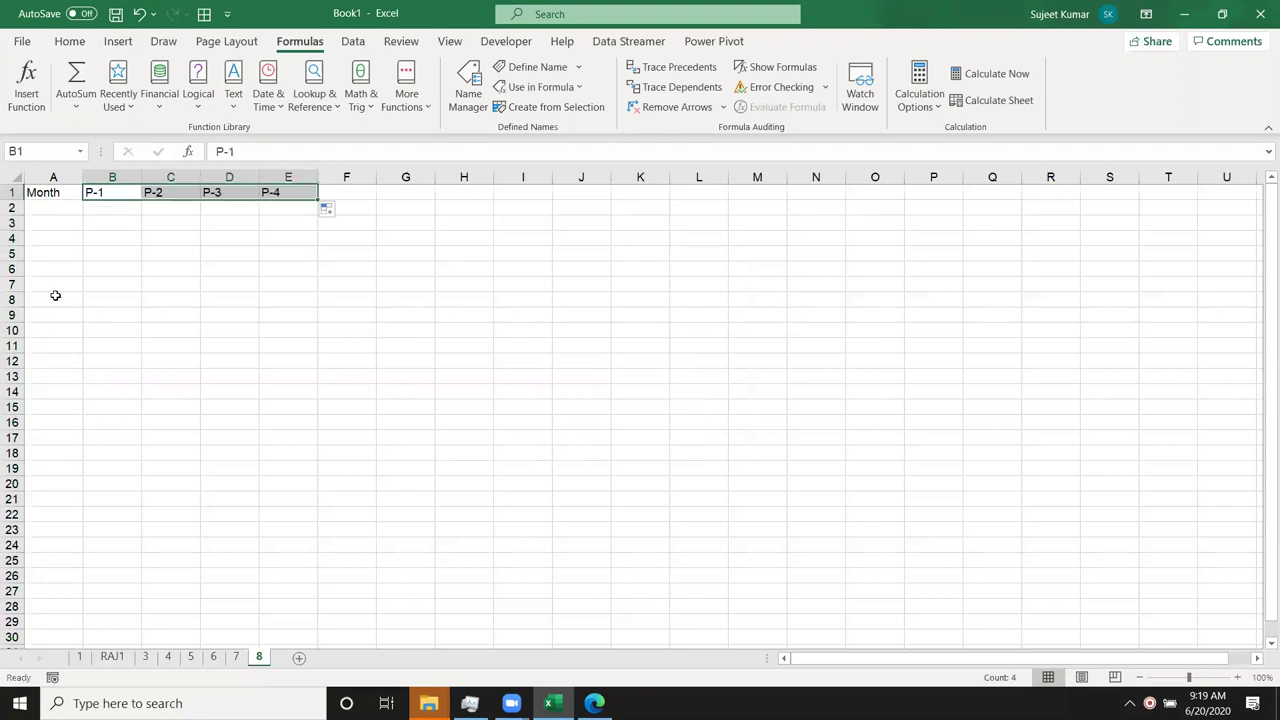
Add the headings Total in F1 and RTotal in G1
click(351, 194)
text(Total)
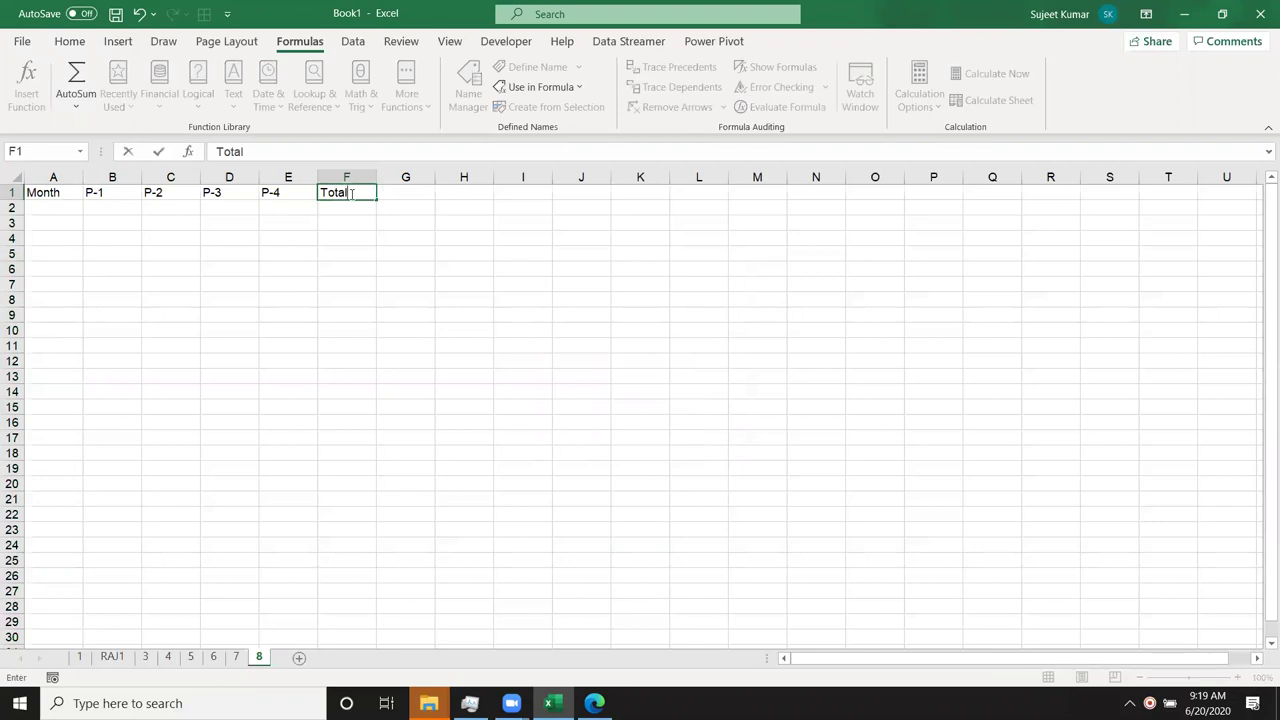
key(Return)
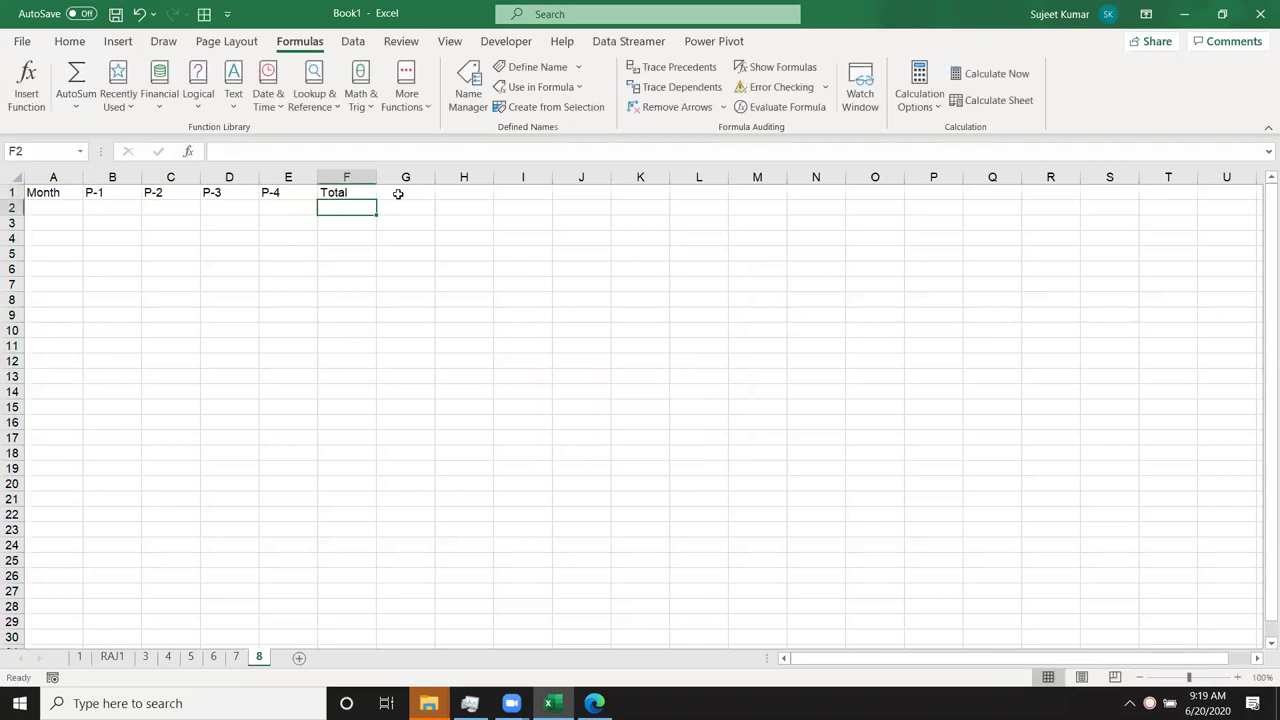
click(400, 190)
text(RT)
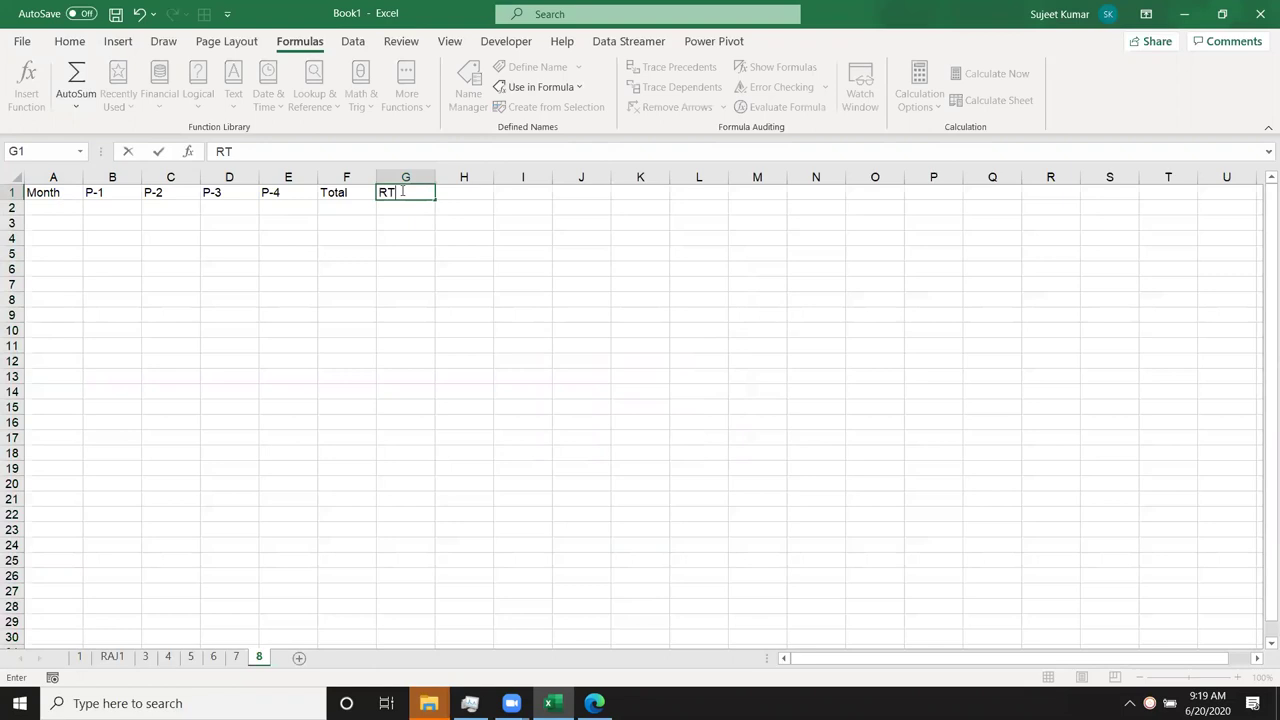
text(otal)
Enter Jan in A2 and fill the months down to Dec in A13
click(67, 204)
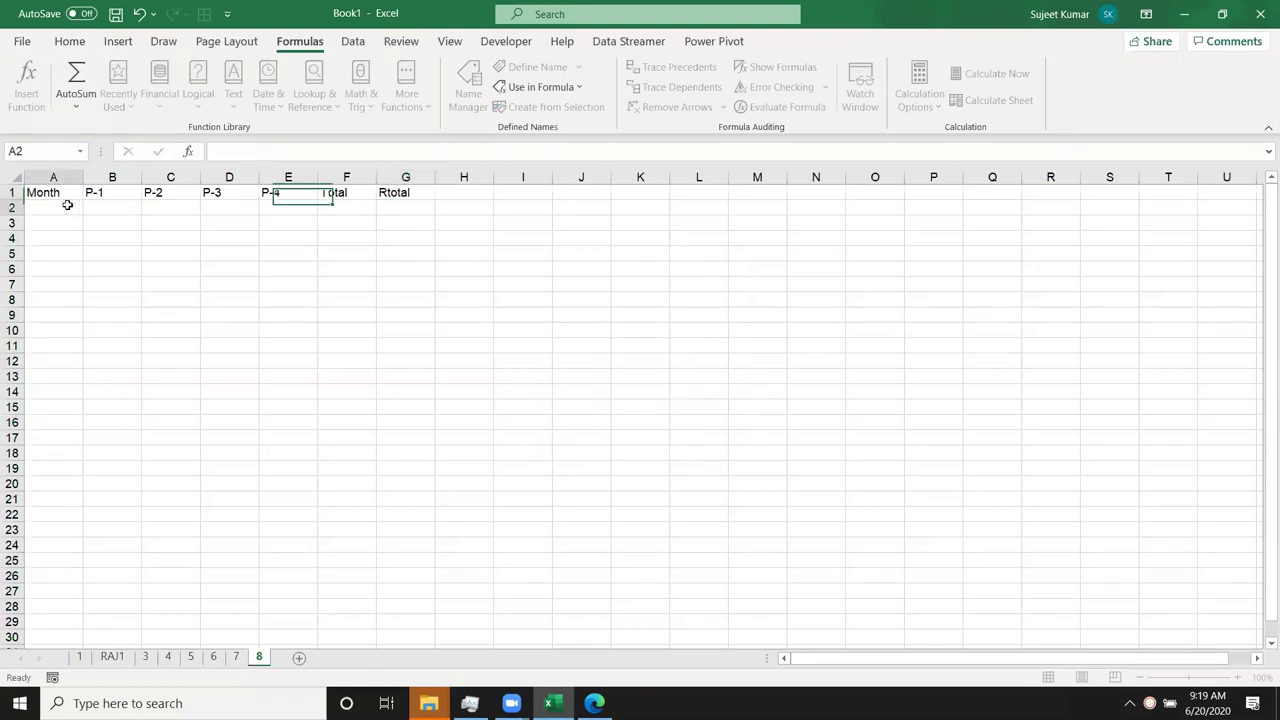
text(JAn)
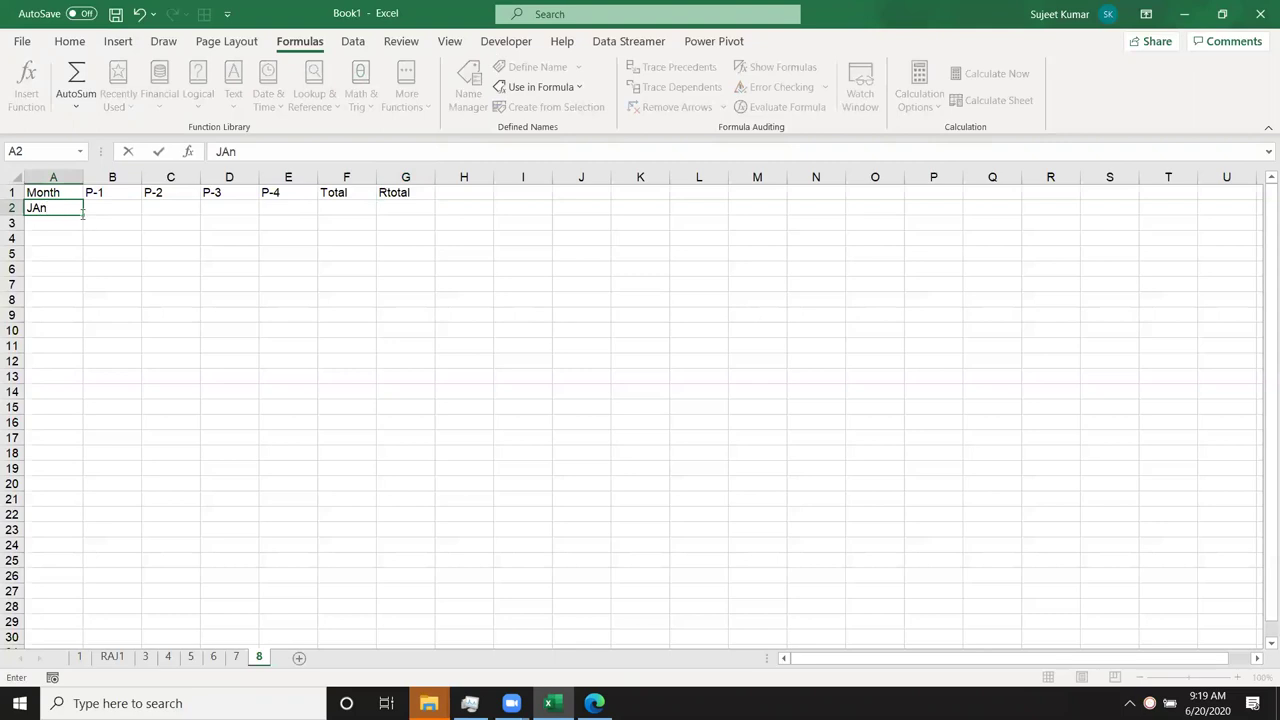
key(Tab)
click(69, 207)
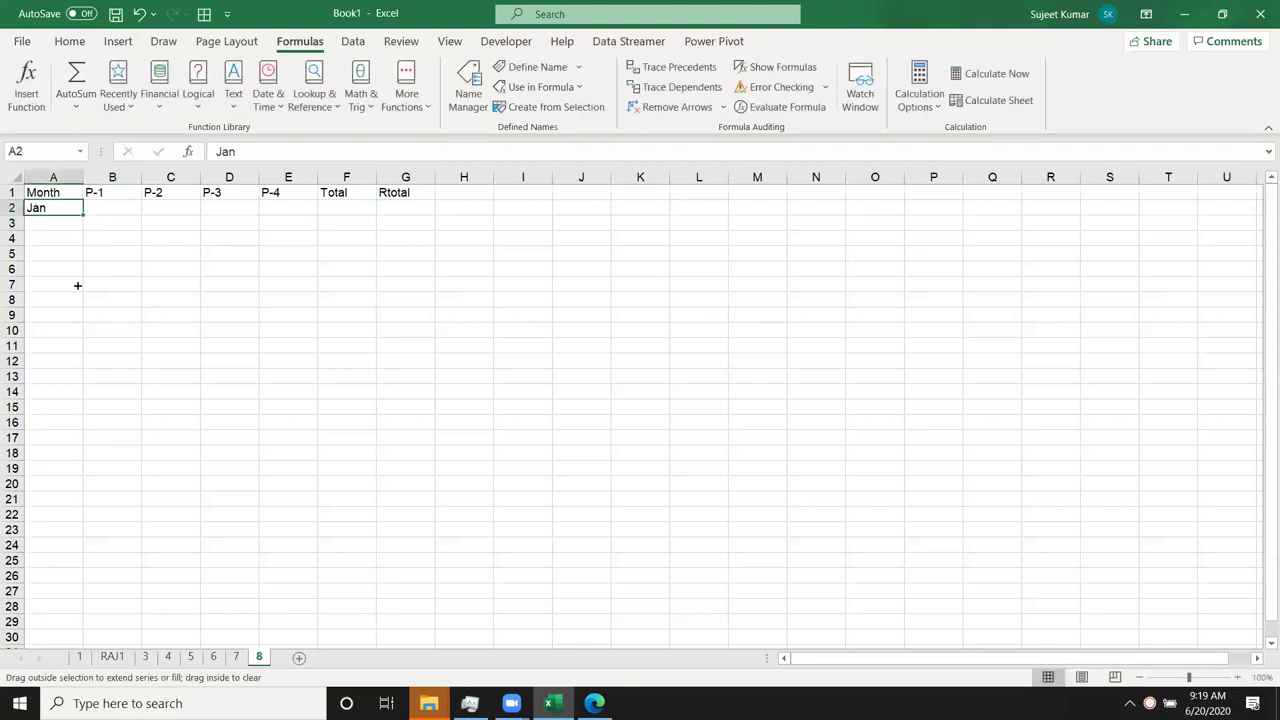
mouse_move(77, 285)
mouse_down()
mouse_move(60, 393)
mouse_move(60, 378)
mouse_up()
Fill B2:E13 with =RANDBETWEEN(10,90) random sales figures
click(119, 207)
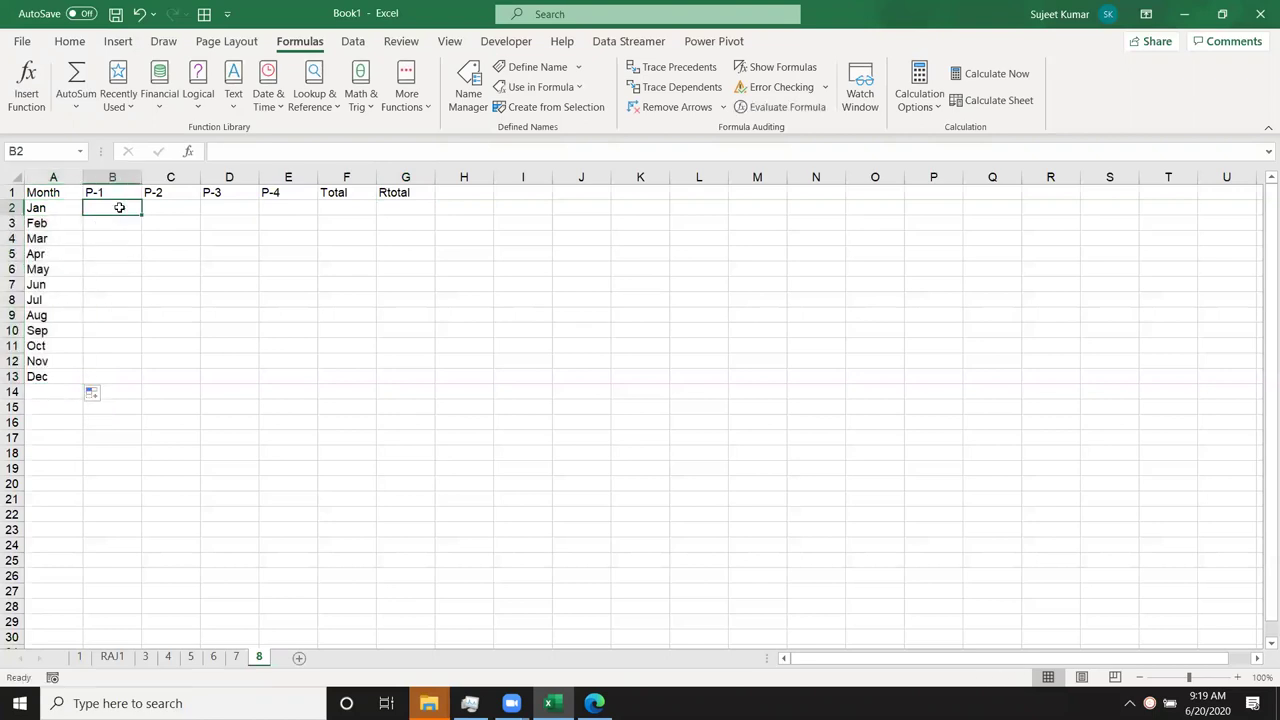
text(=ra)
key(Down)
key(Down)
key(Down)
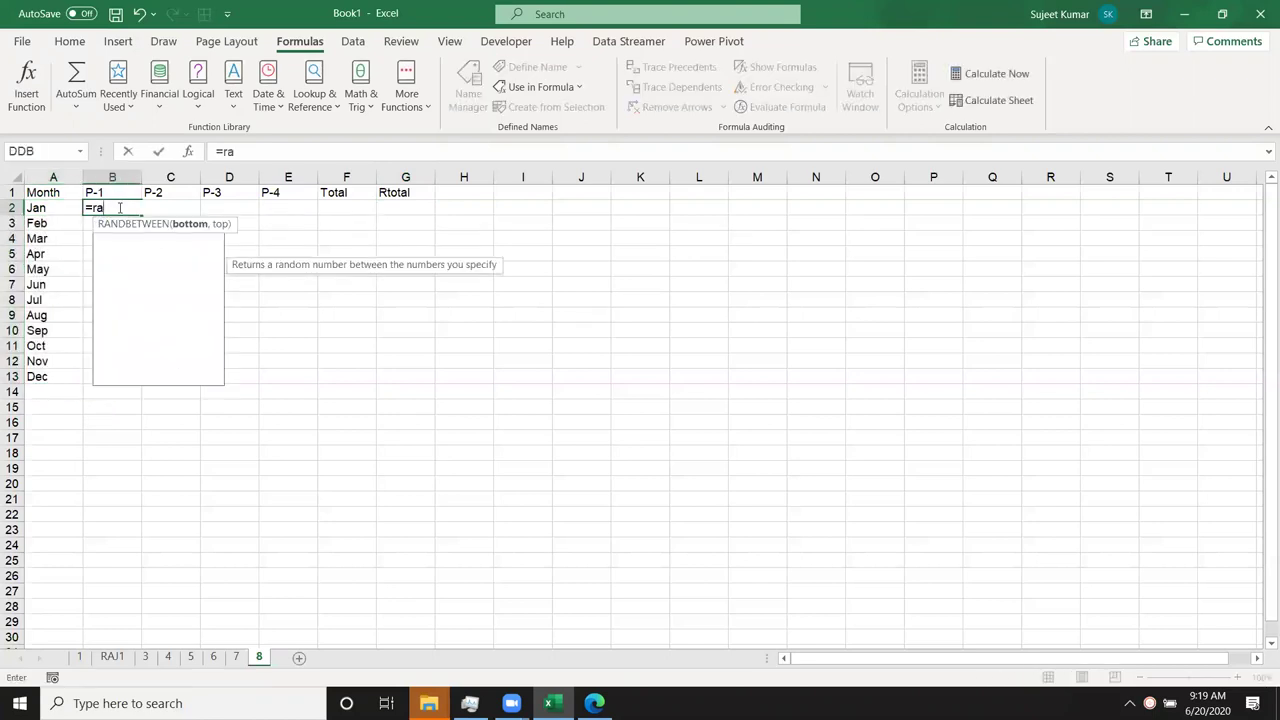
key(Tab)
text(10)
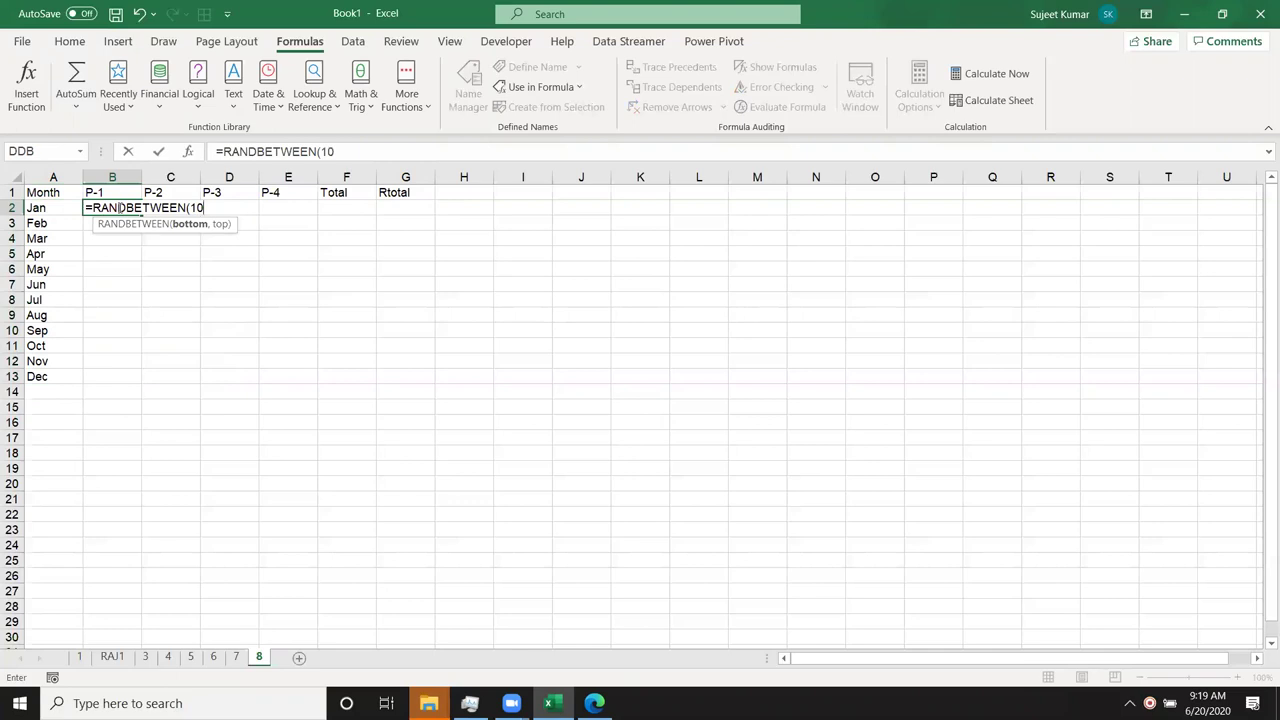
text(,90)
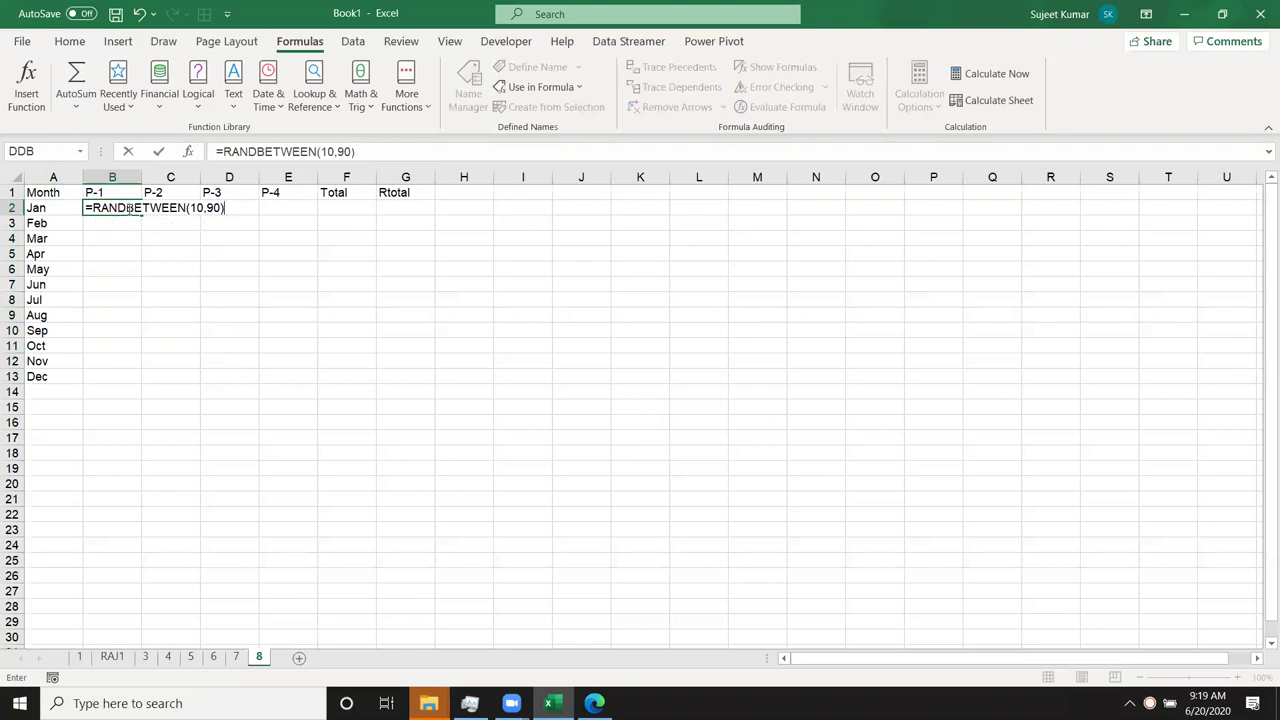
key(ctrl+Return)
drag(138, 211, 271, 370)
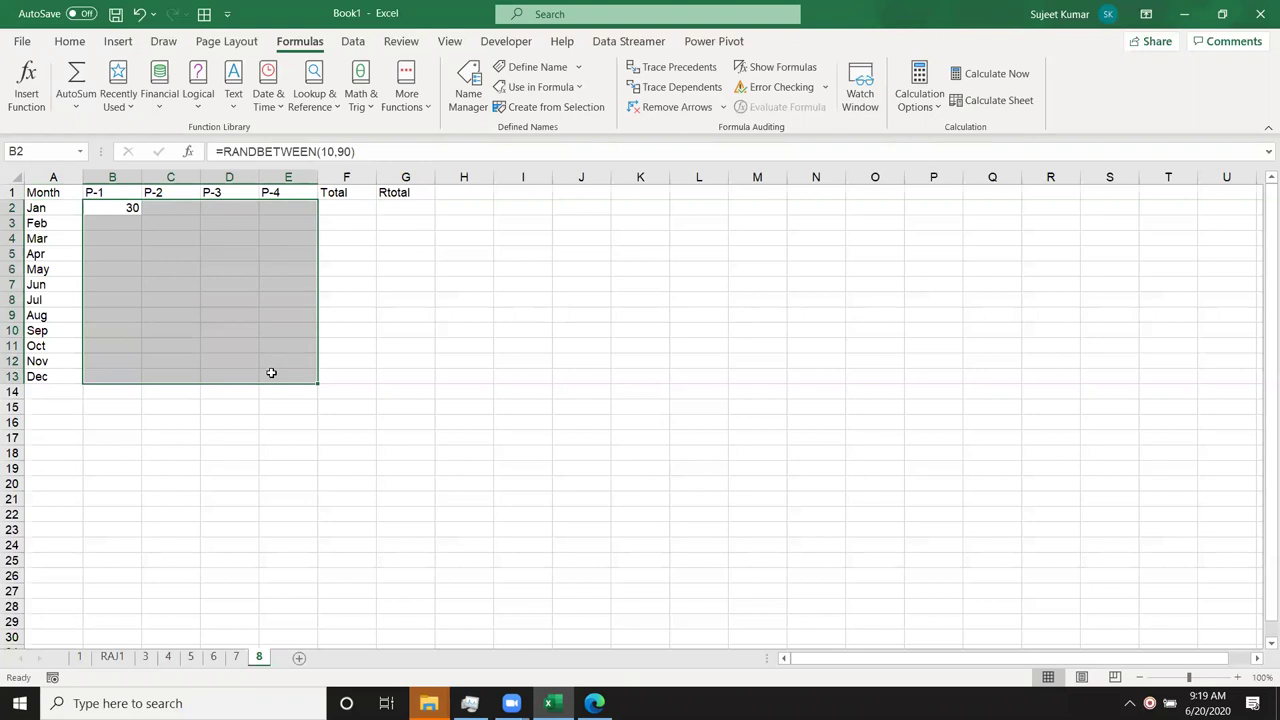
key(ctrl+Return)
Total each month with =SUM(B2:E2) in F2, filled down to F13, then select B2:F13
mouse_move(338, 208)
mouse_down()
mouse_move(344, 220)
mouse_move(346, 208)
mouse_up()
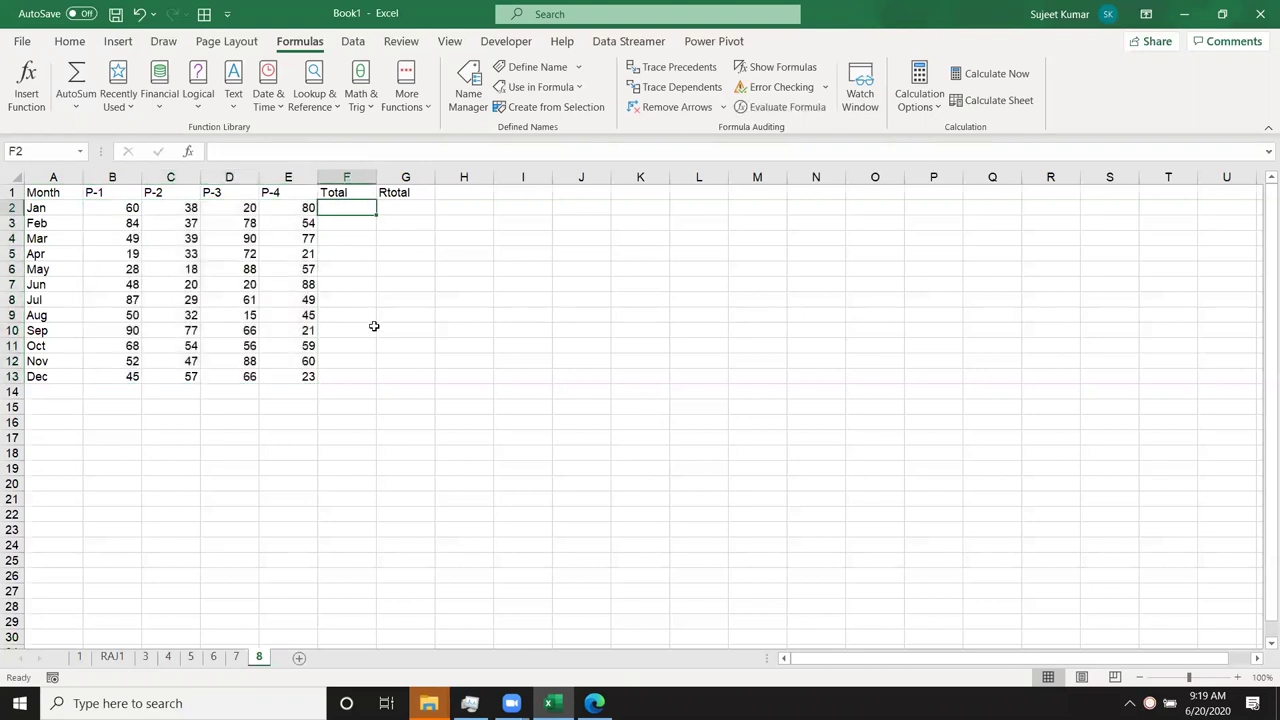
text(=)
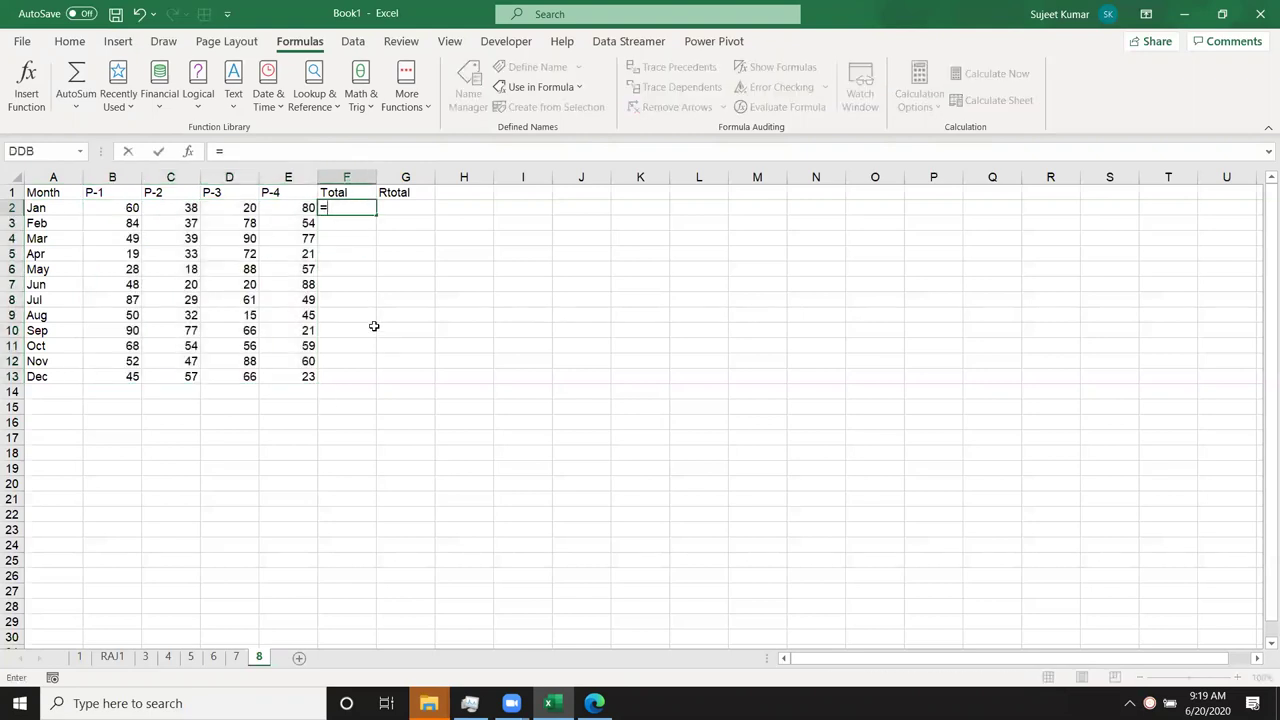
text(sum)
key(Tab)
key(Left)
key(shift+Left)
key(shift+Left)
key(shift+Left)
key(Return)
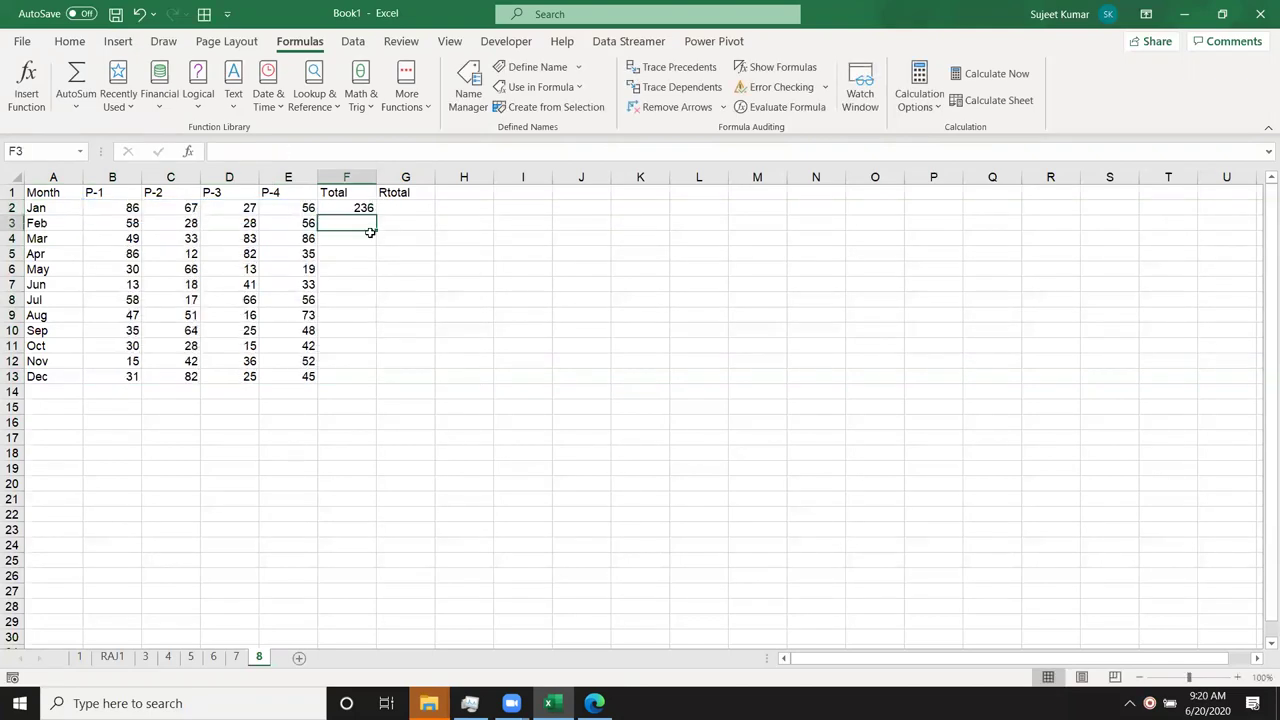
click(368, 208)
double_click(376, 215)
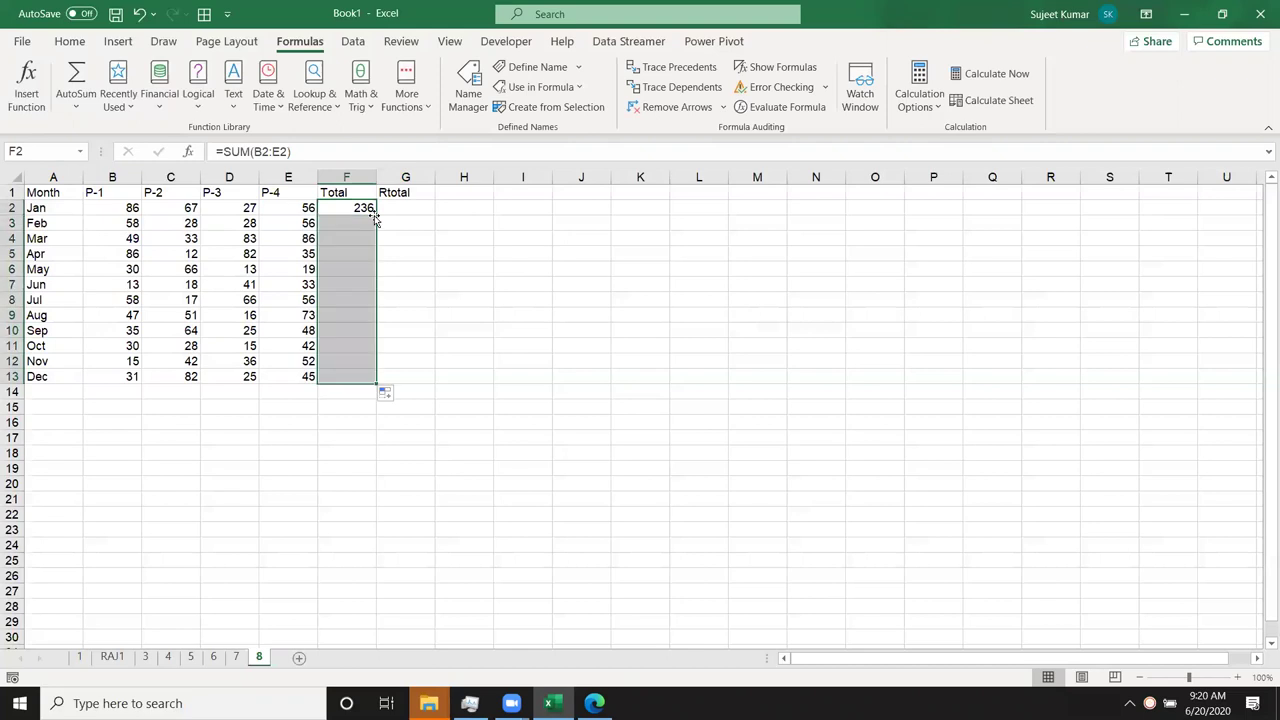
drag(120, 209, 336, 370)
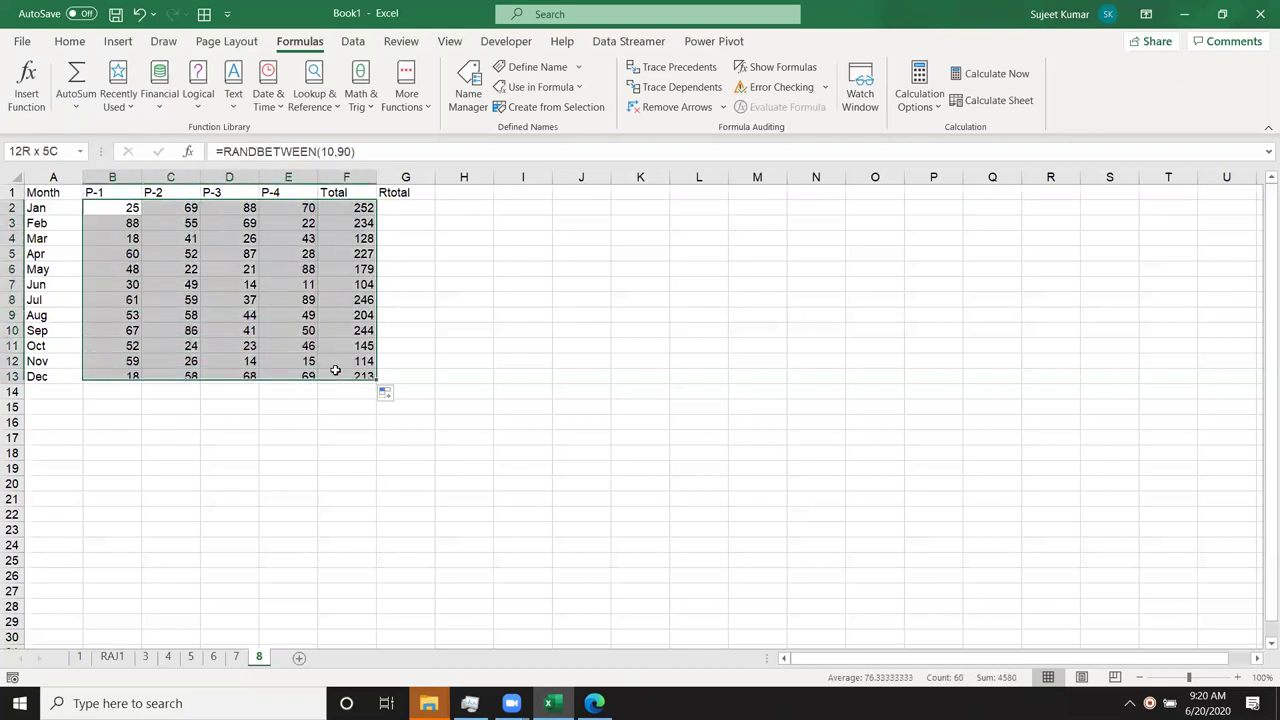
Copy B2:F13 and paste it back as plain values to freeze the figures
key(ctrl+c)
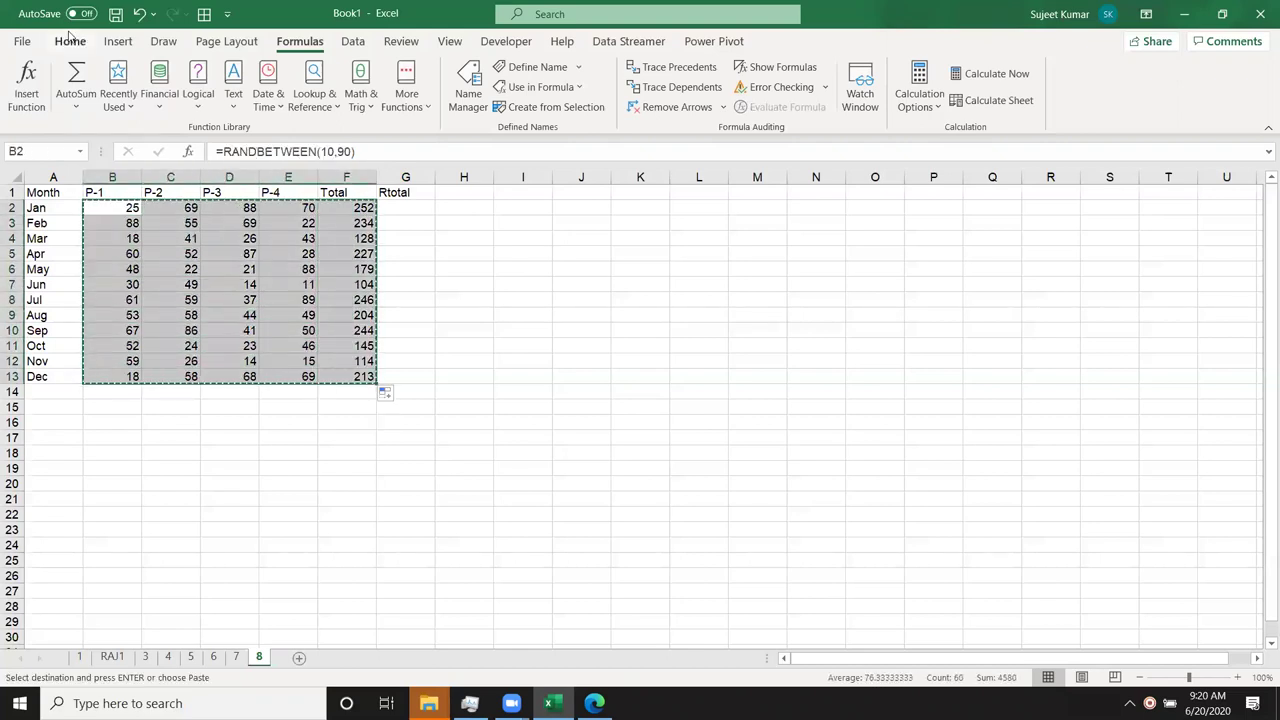
click(70, 41)
click(24, 105)
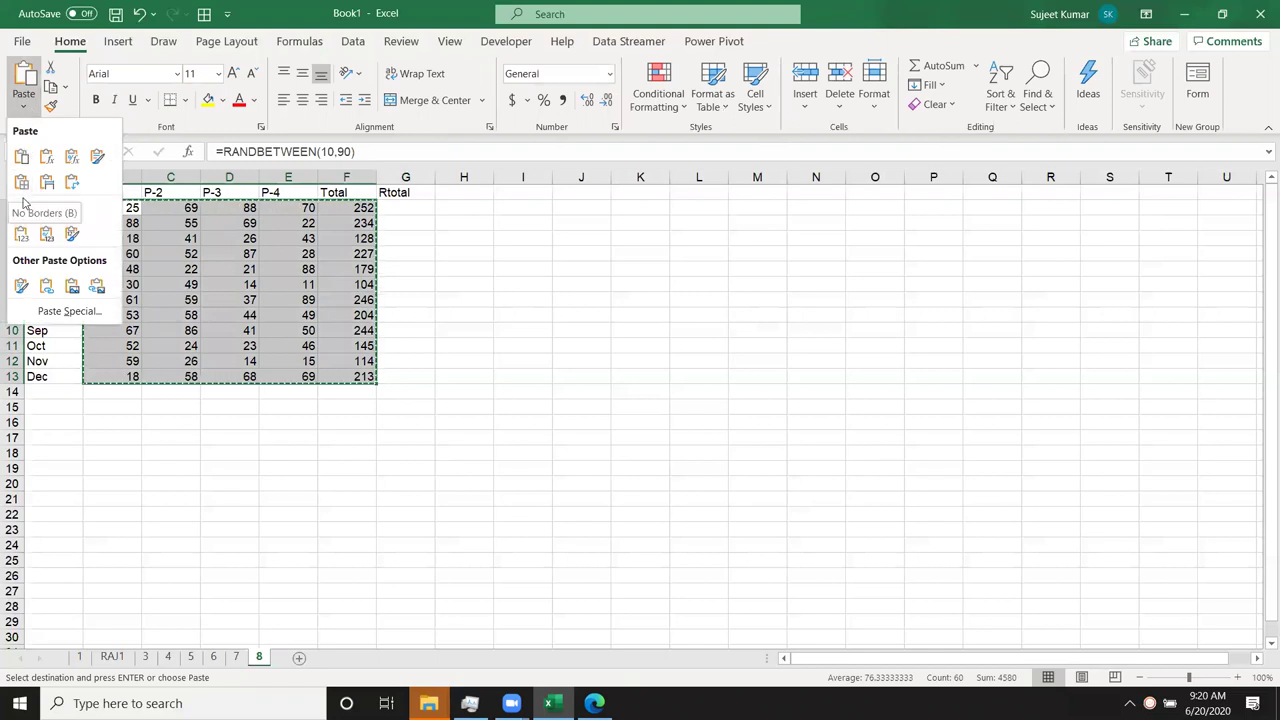
click(21, 233)
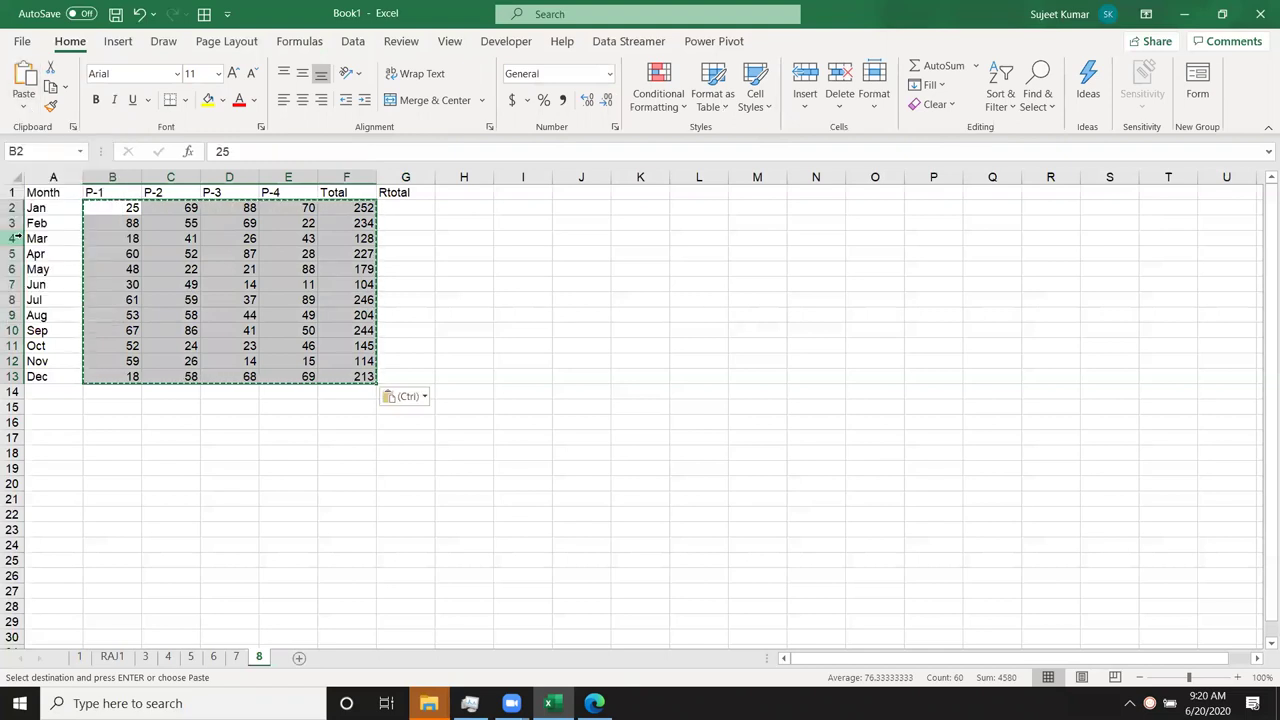
click(363, 208)
click(121, 210)
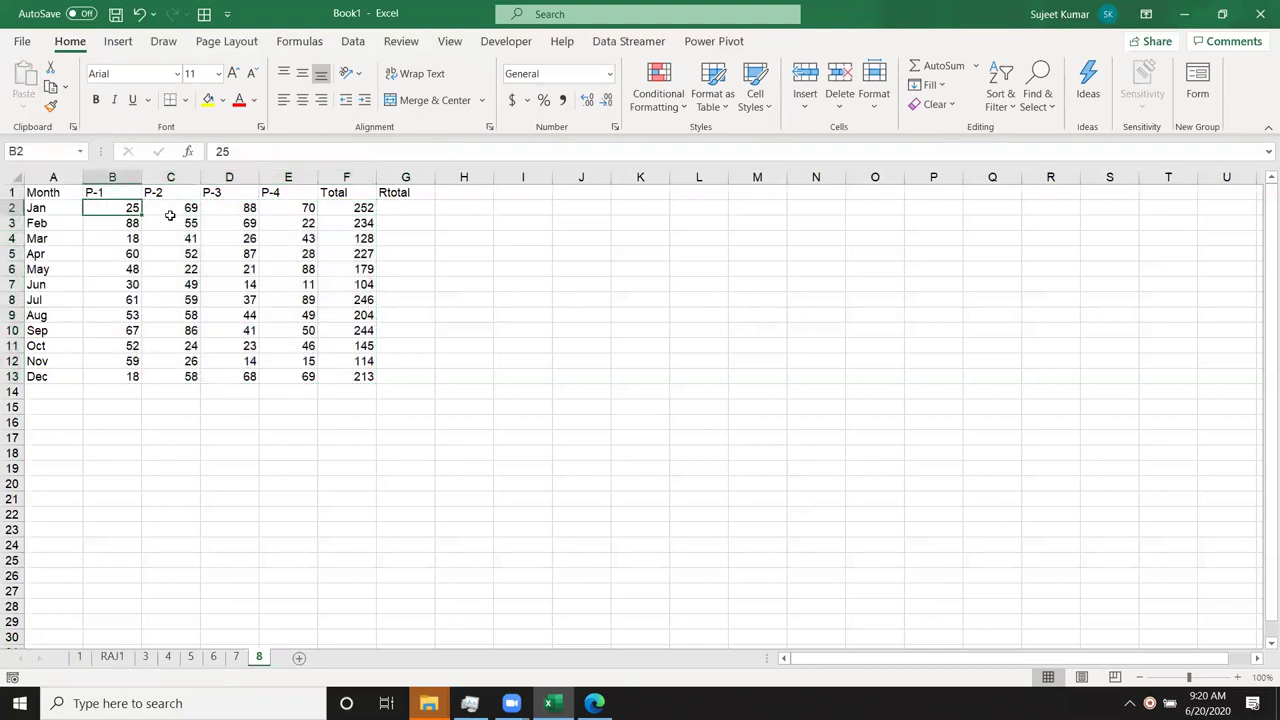
drag(112, 210, 300, 209)
click(340, 209)
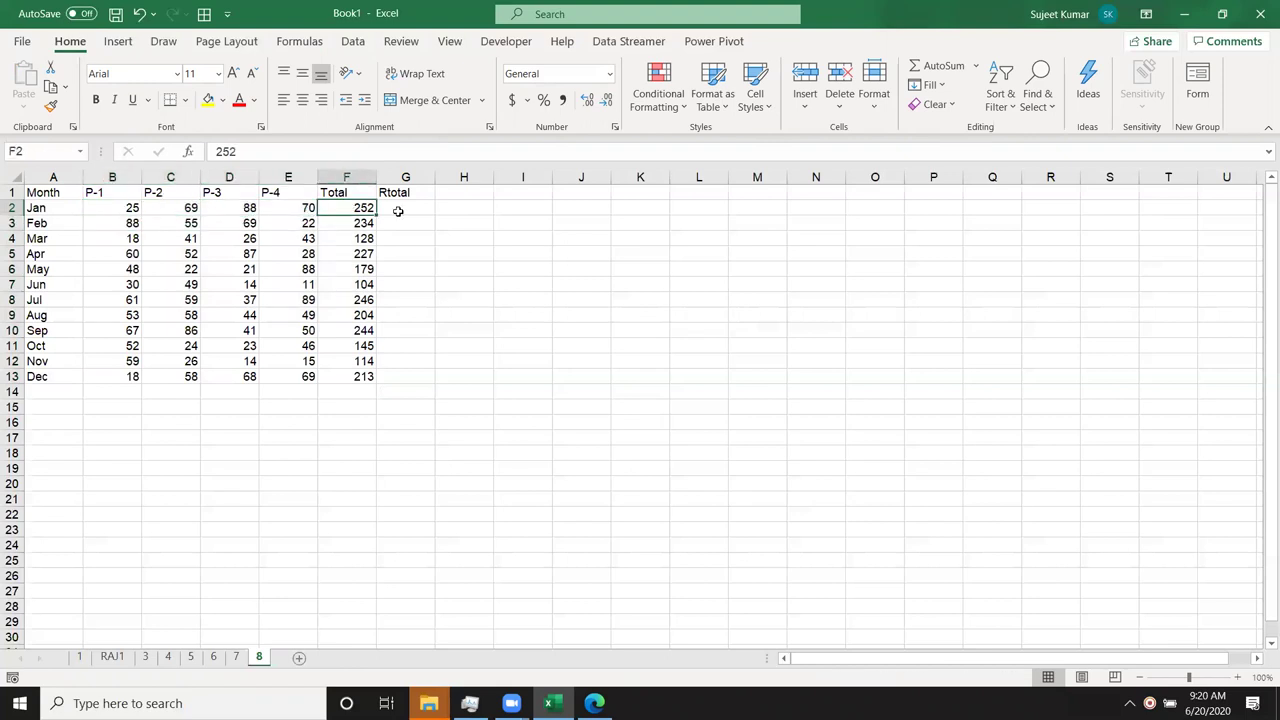
Build a running total with =F2 in G2 and =F3+G2 in G3, filled down to December
click(397, 211)
text(=F2)
key(Return)
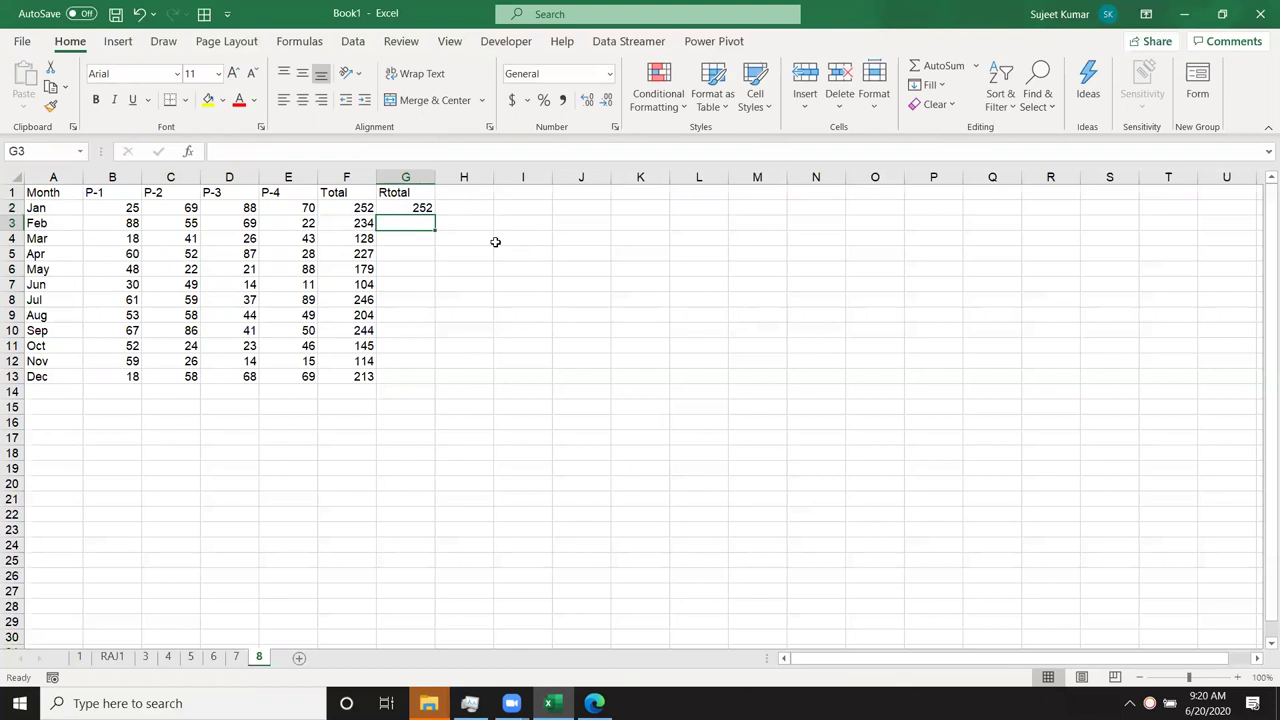
text(=)
key(Left)
text(+)
key(Up)
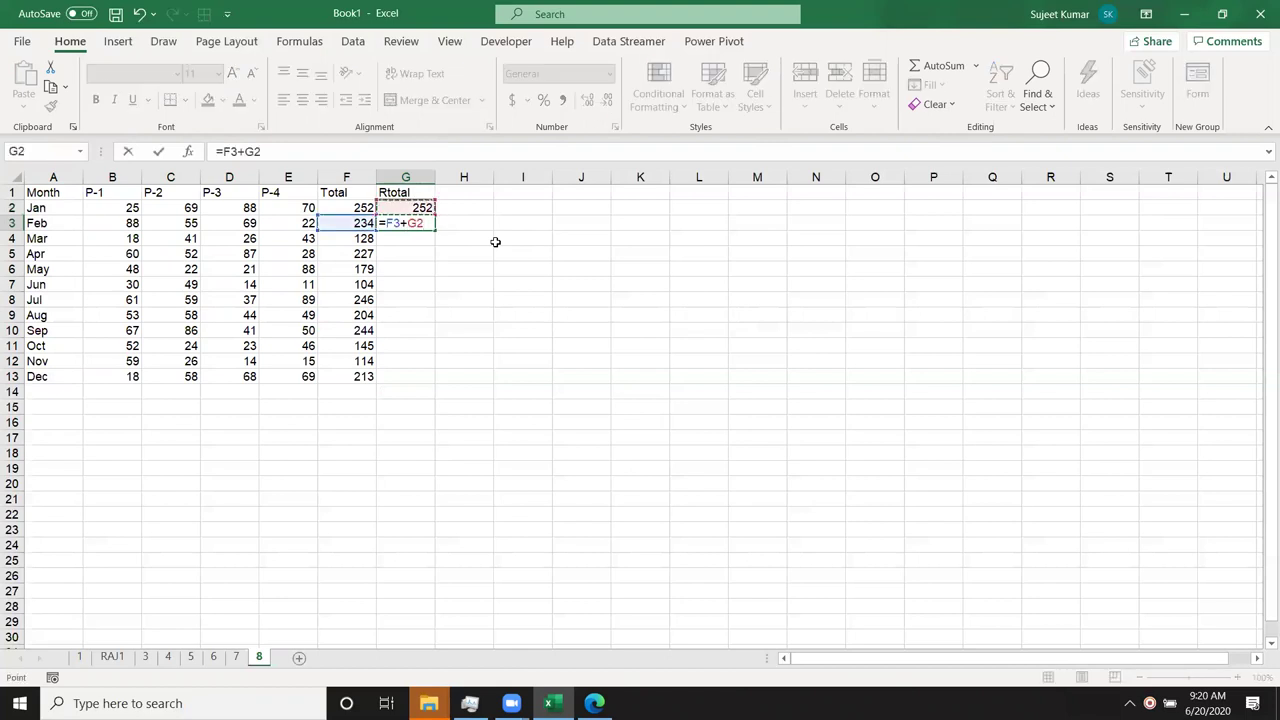
key(Return)
click(432, 225)
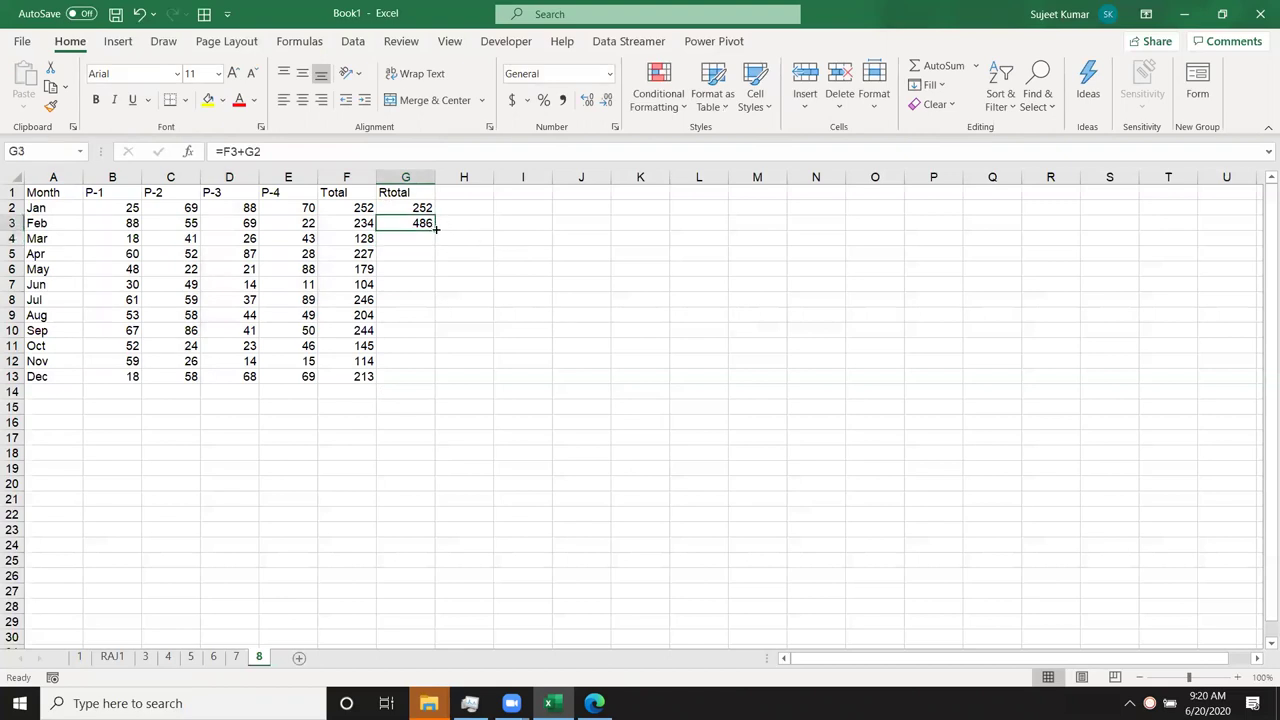
double_click(435, 228)
Clear the Feb–Dec running totals in G3:G13, keeping only Jan's 252
click(418, 377)
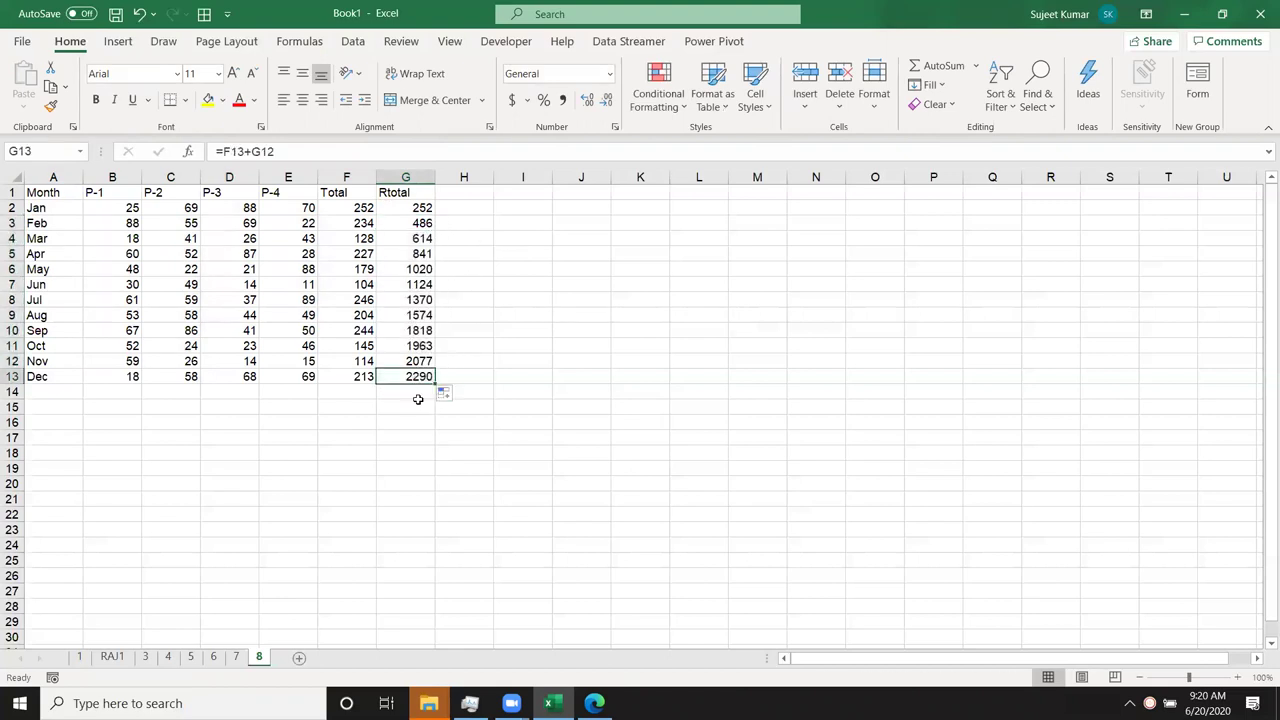
click(412, 224)
key(Down)
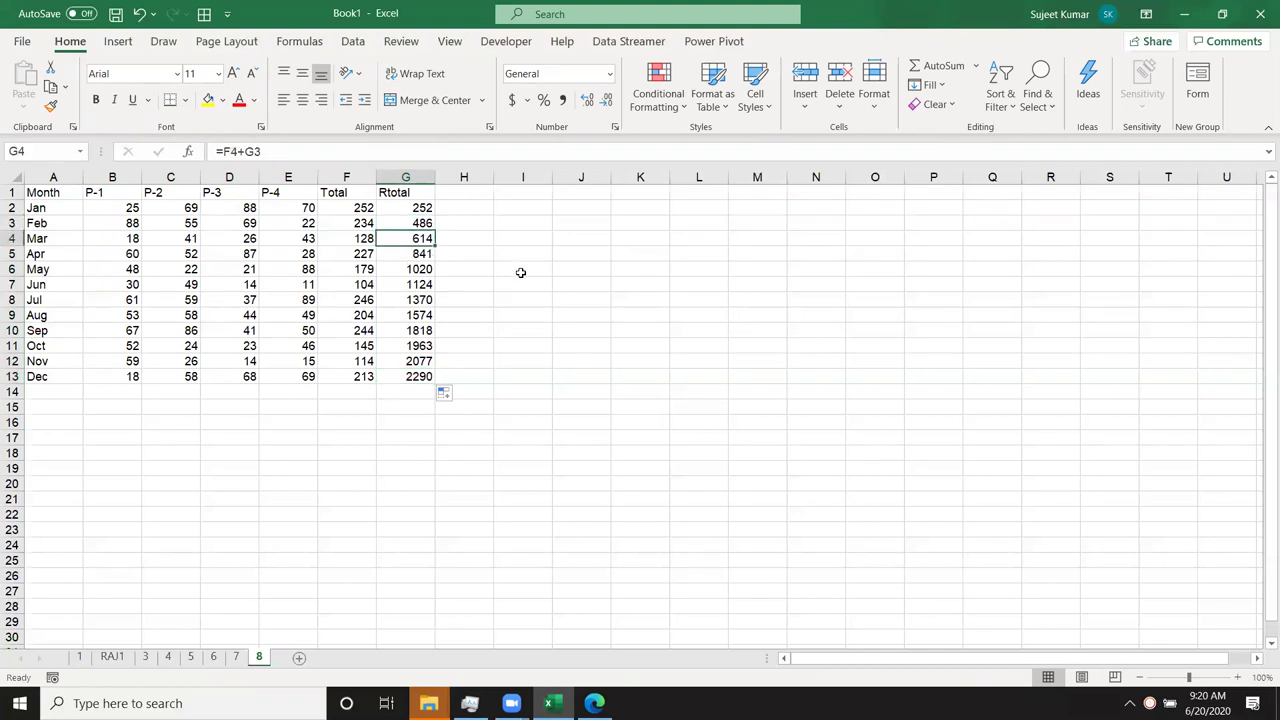
key(ctrl+shift+Down)
key(Delete)
key(Up)
key(Delete)
Re-enter =F2 in G2 and =F3+G2 in G3, copying the running total down to G13
key(Up)
text(=)
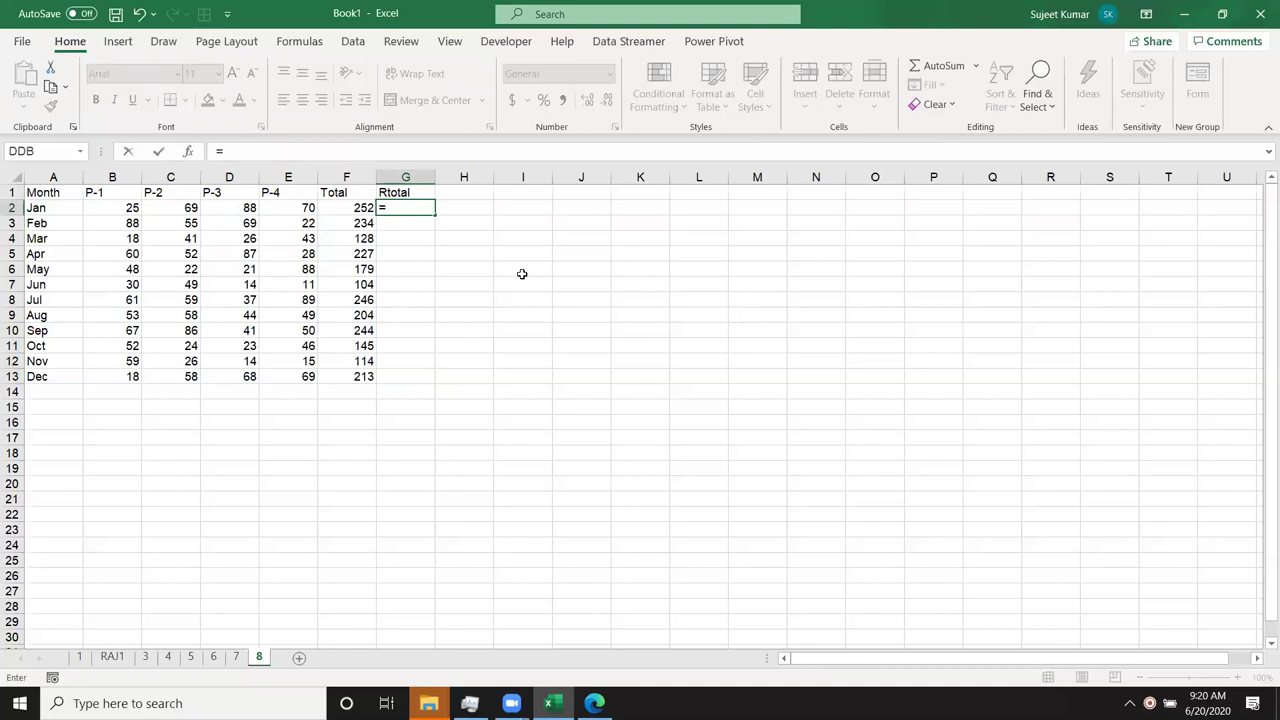
click(358, 205)
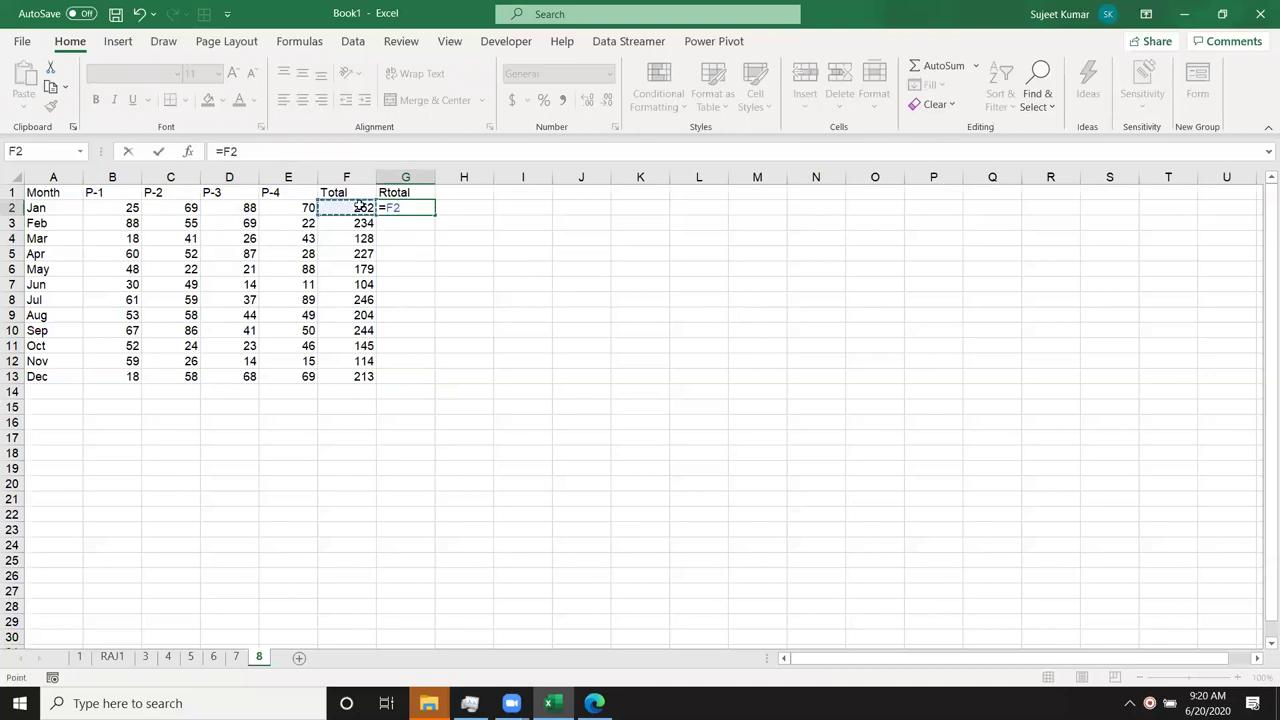
key(Return)
text(=)
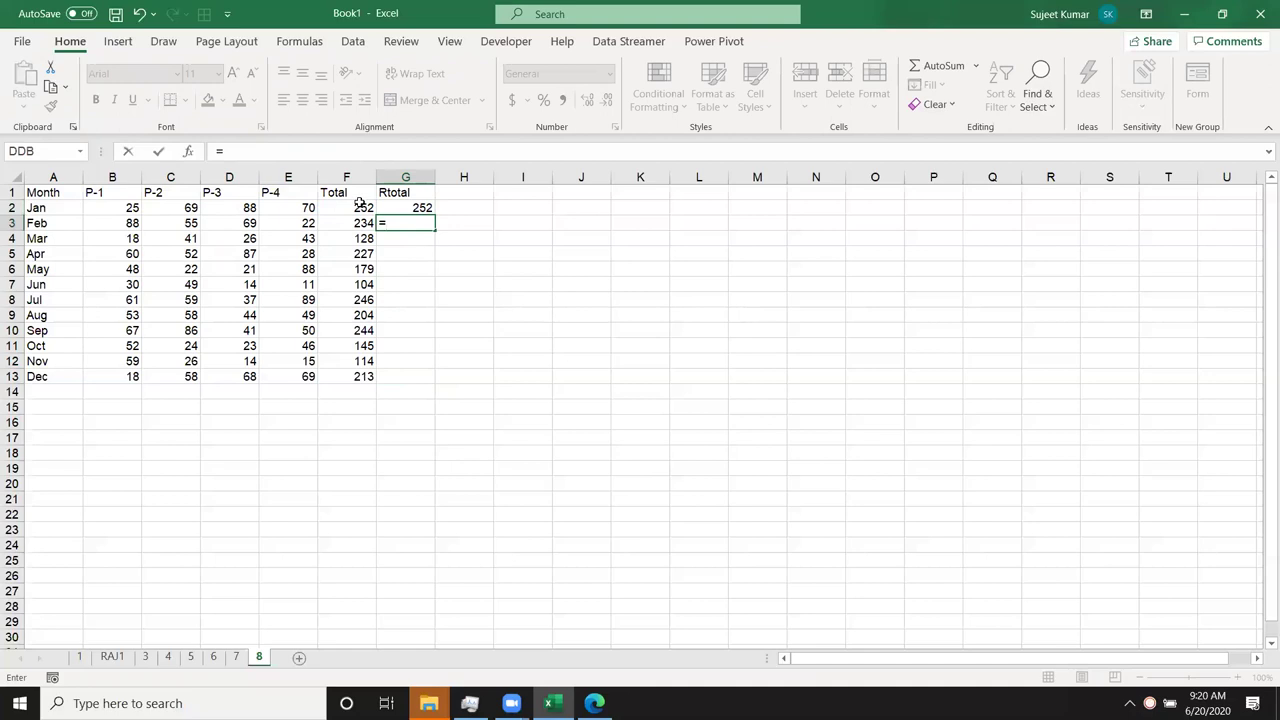
click(355, 222)
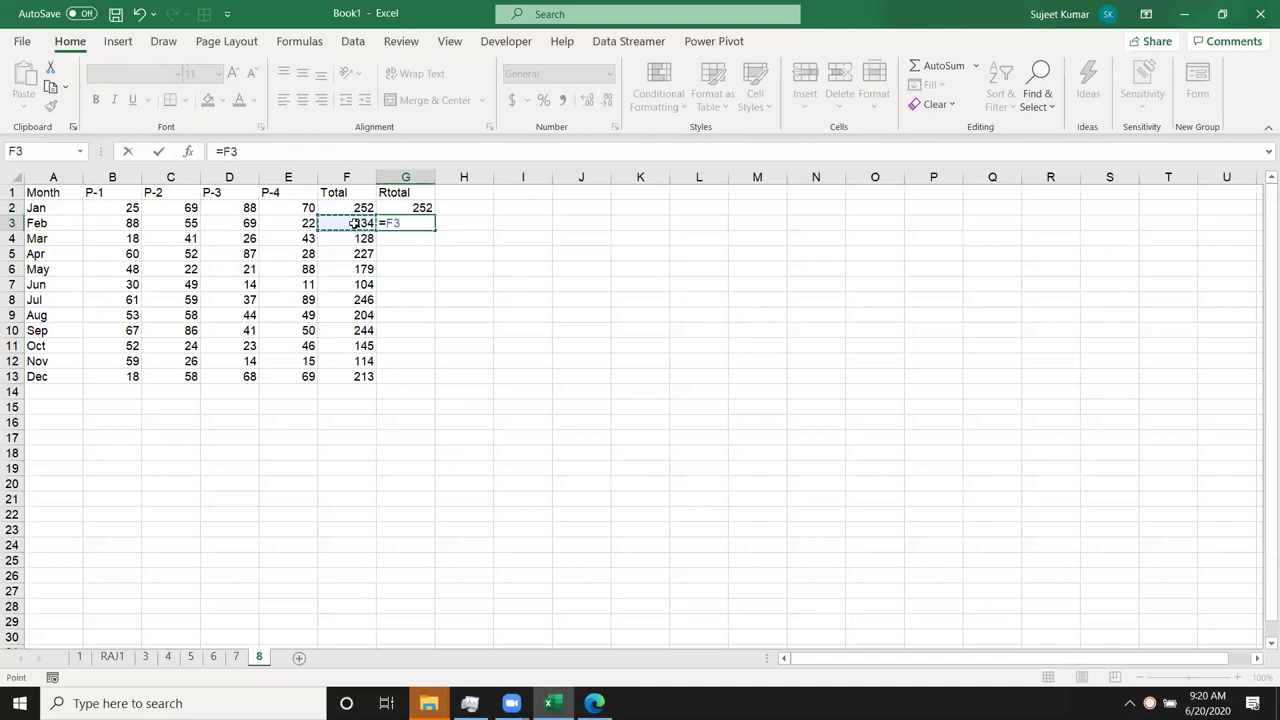
text(+)
click(398, 208)
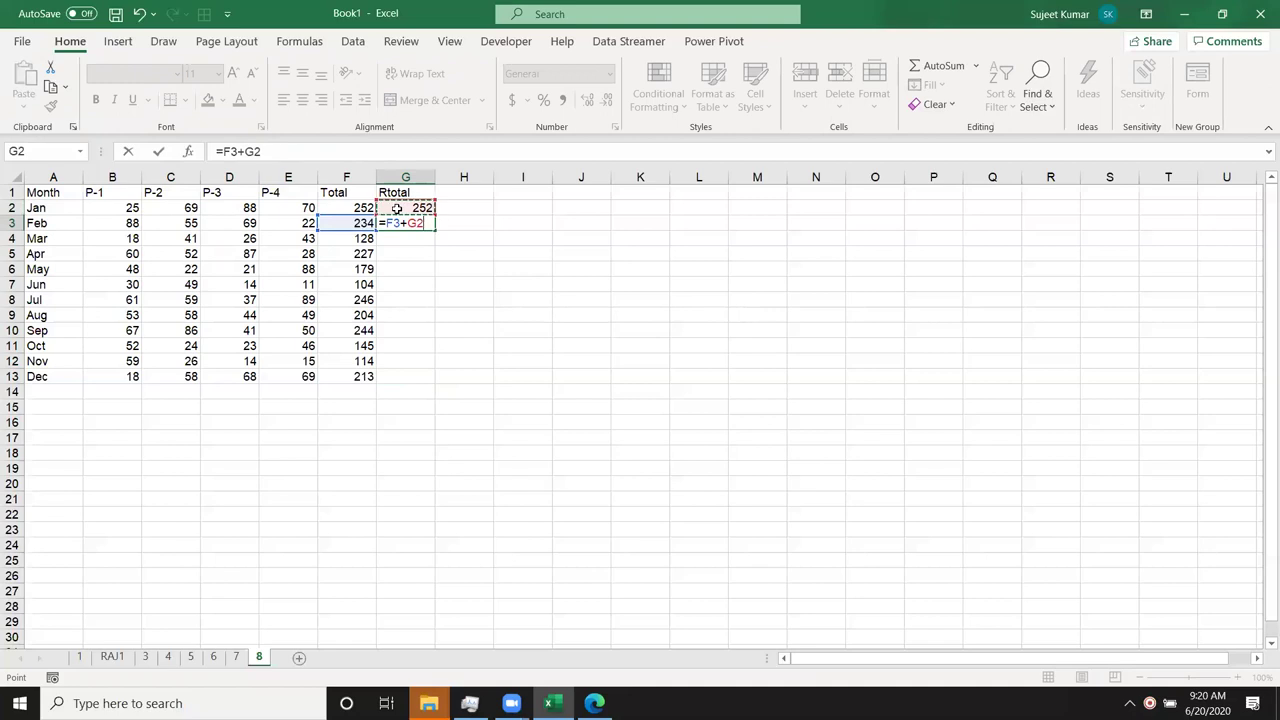
key(Return)
click(424, 222)
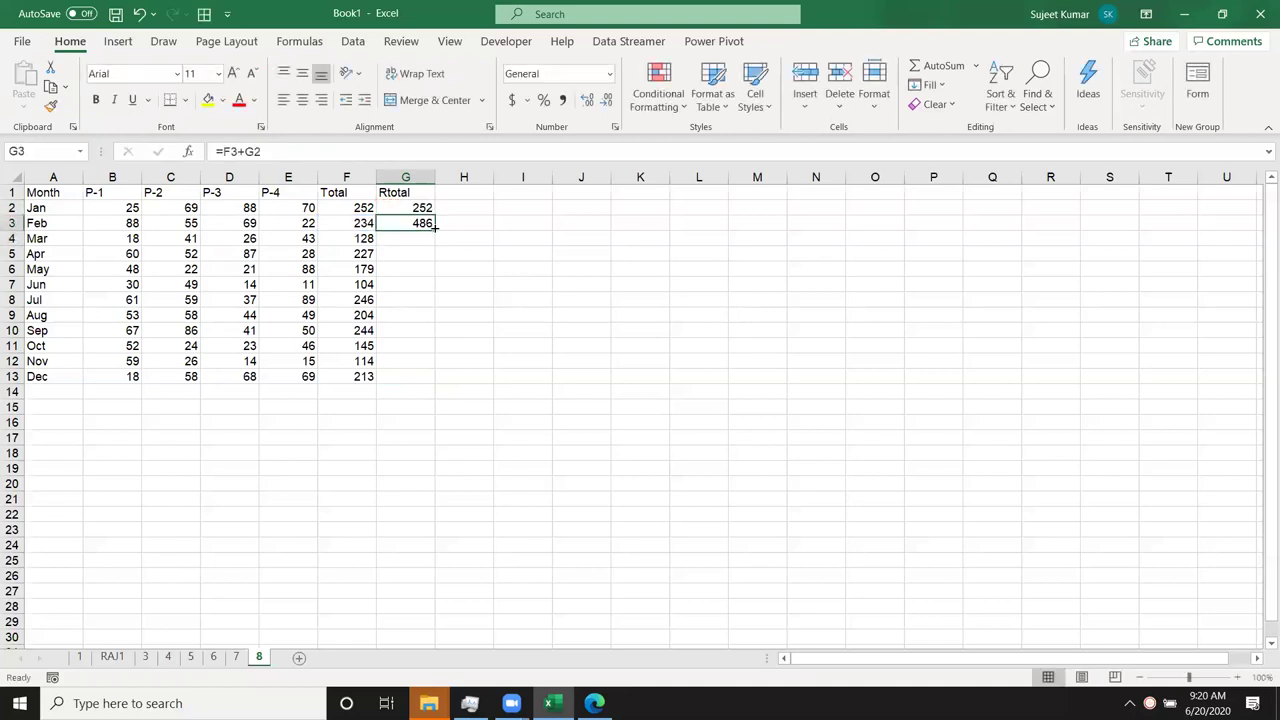
double_click(435, 231)
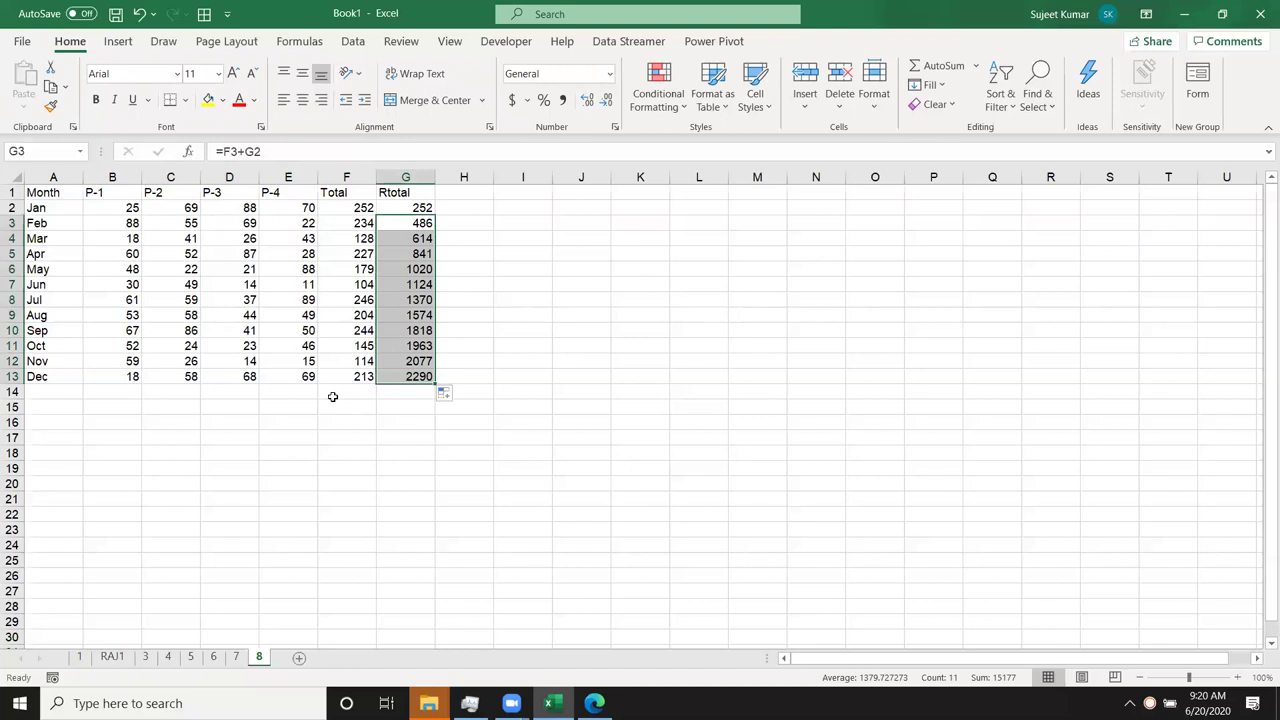
Delete the running totals in G2:G13, leaving the Rtotal column empty
key(Up)
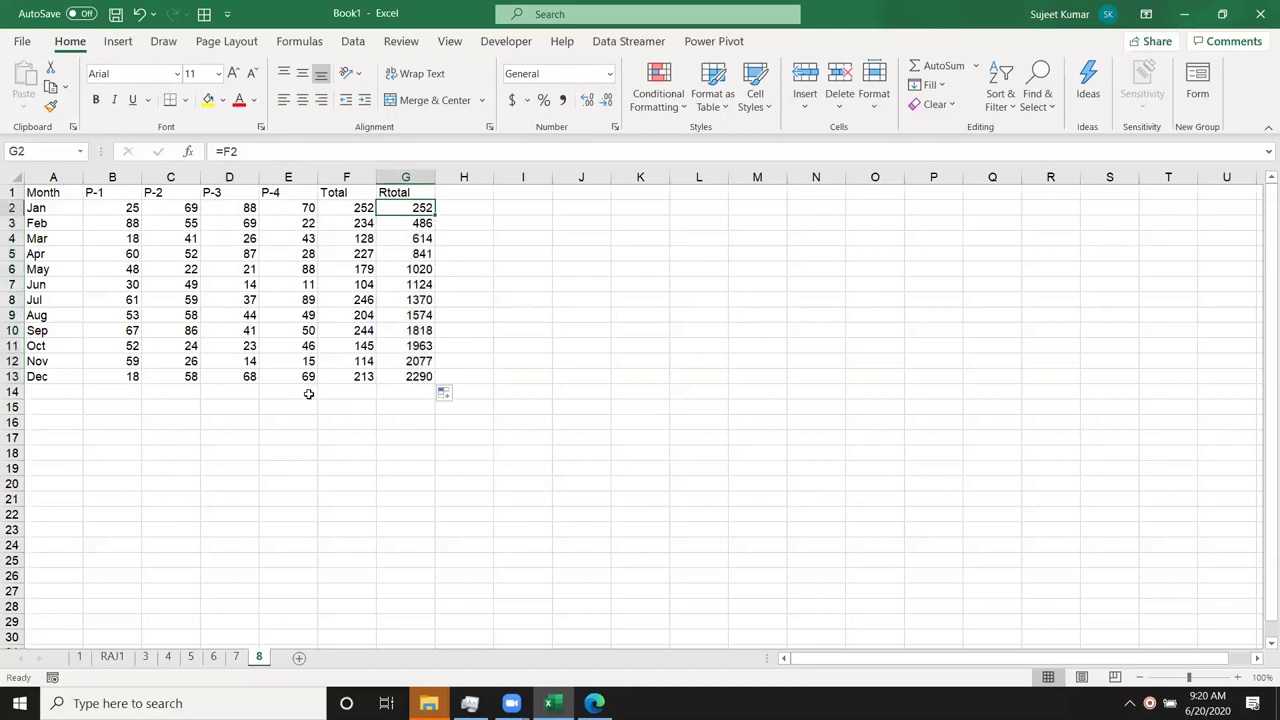
key(ctrl+shift+Down)
key(Delete)
key(Up)
Enter =SUM(F2:F2) in G2, then make the first reference absolute as =SUM($F$2:F2)
key(Down)
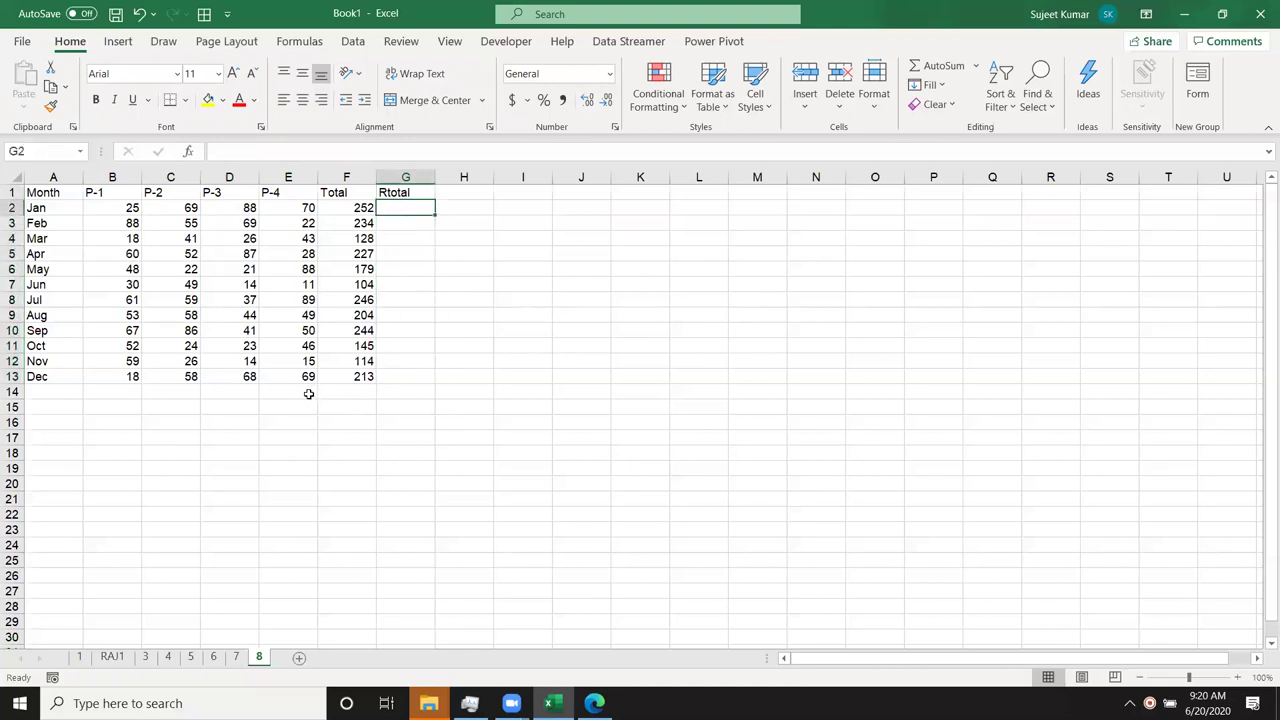
text(=sum)
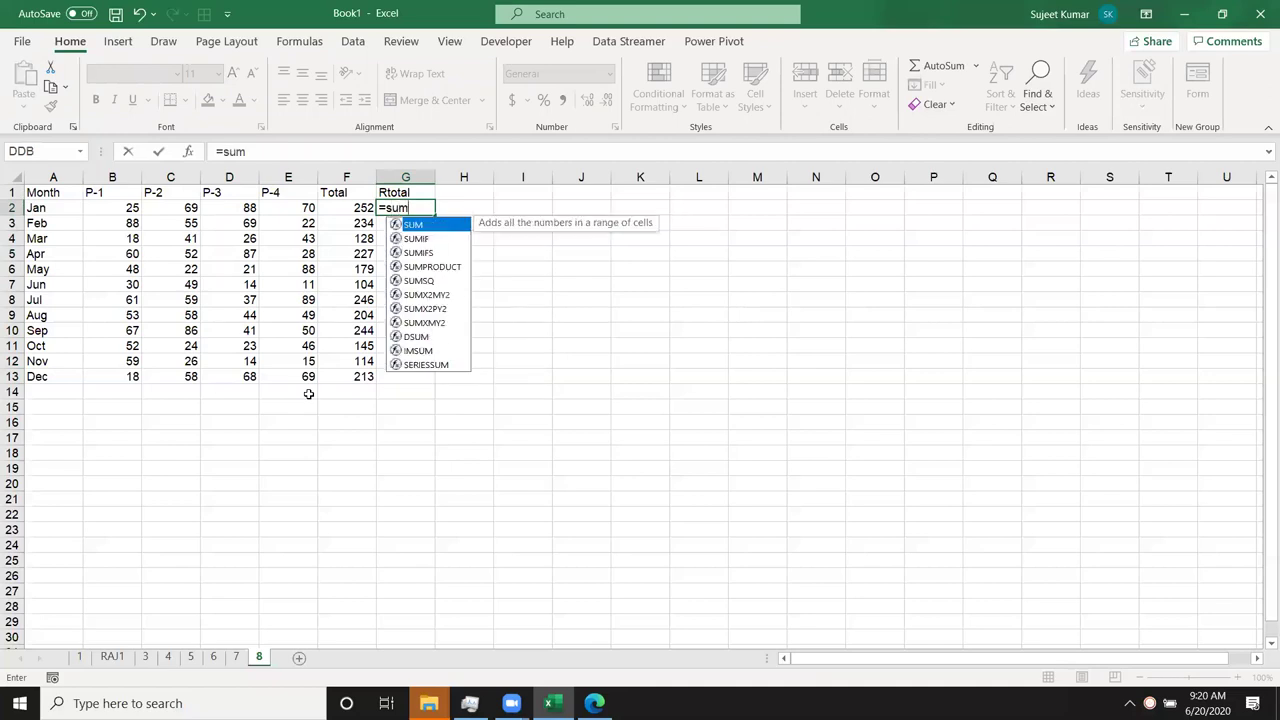
key(Tab)
key(Left)
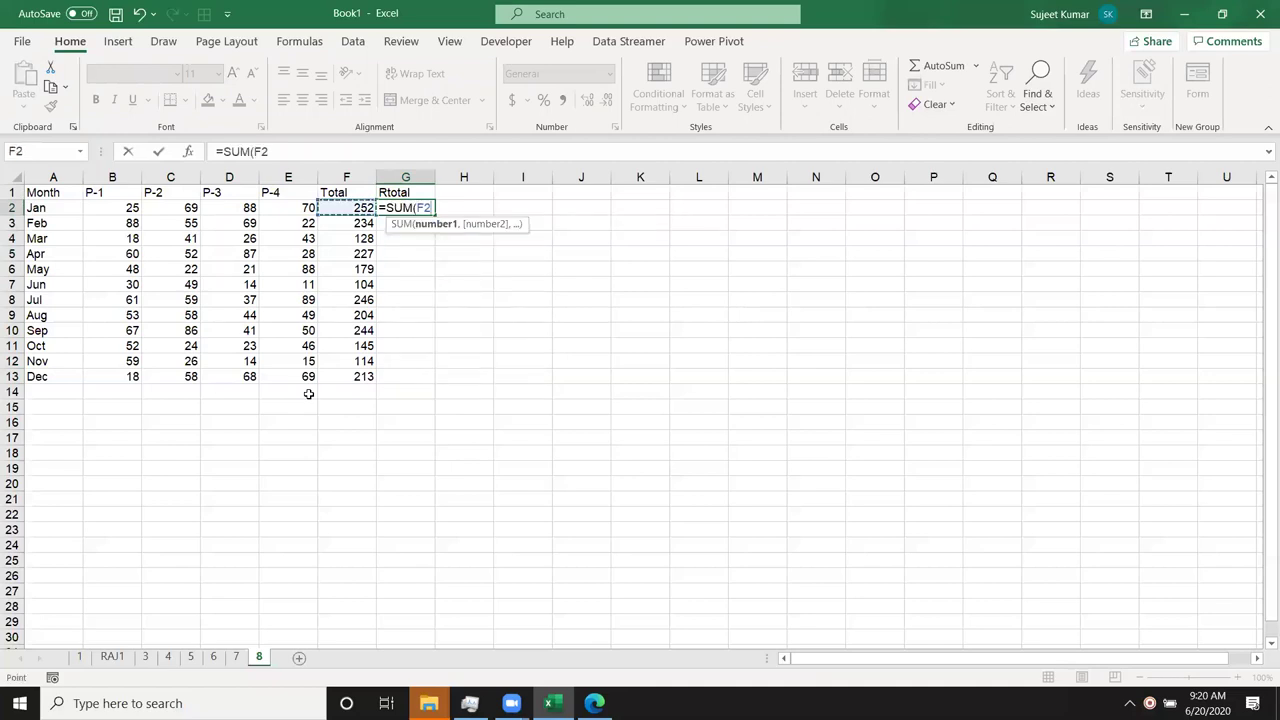
text(:F2)
text())
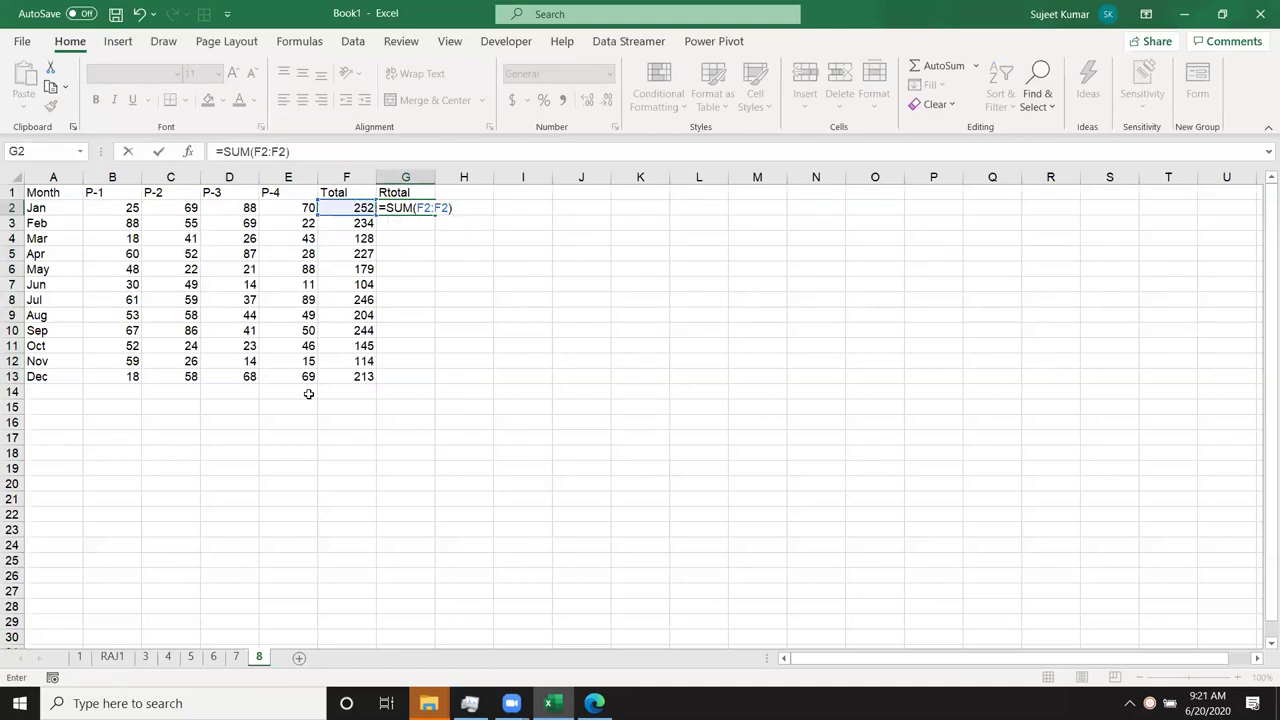
key(Return)
key(Up)
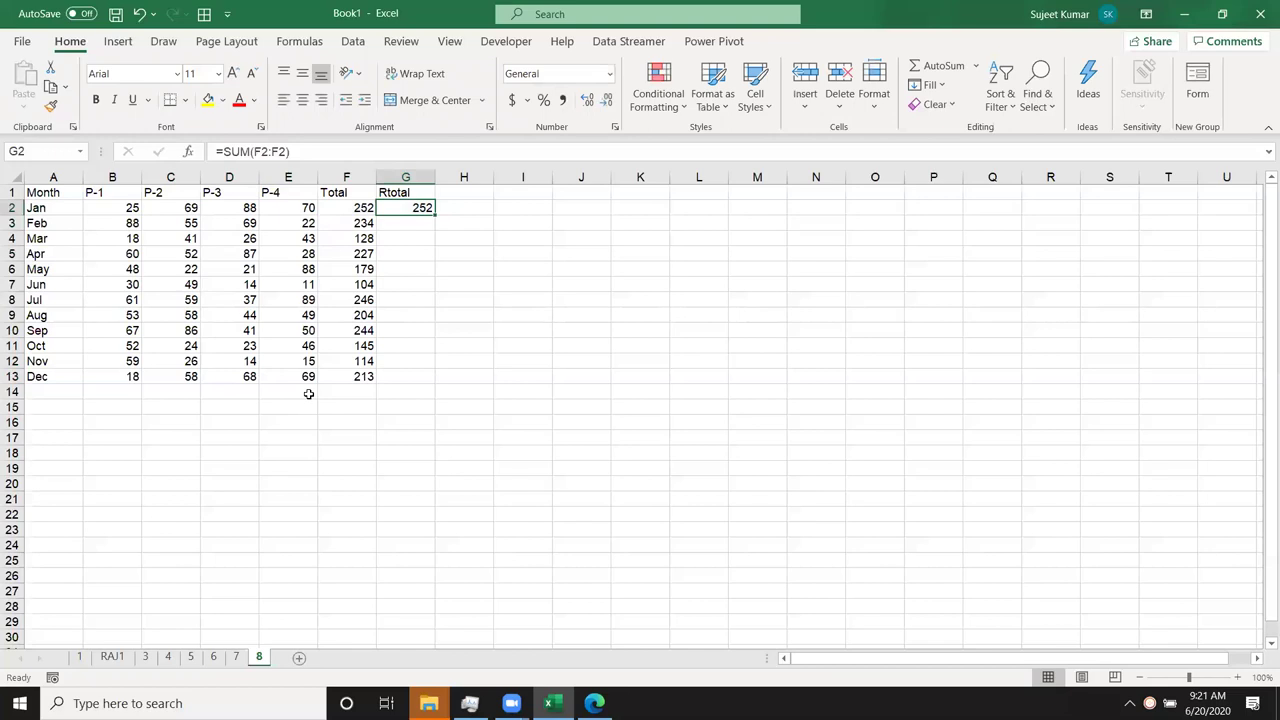
key(F2)
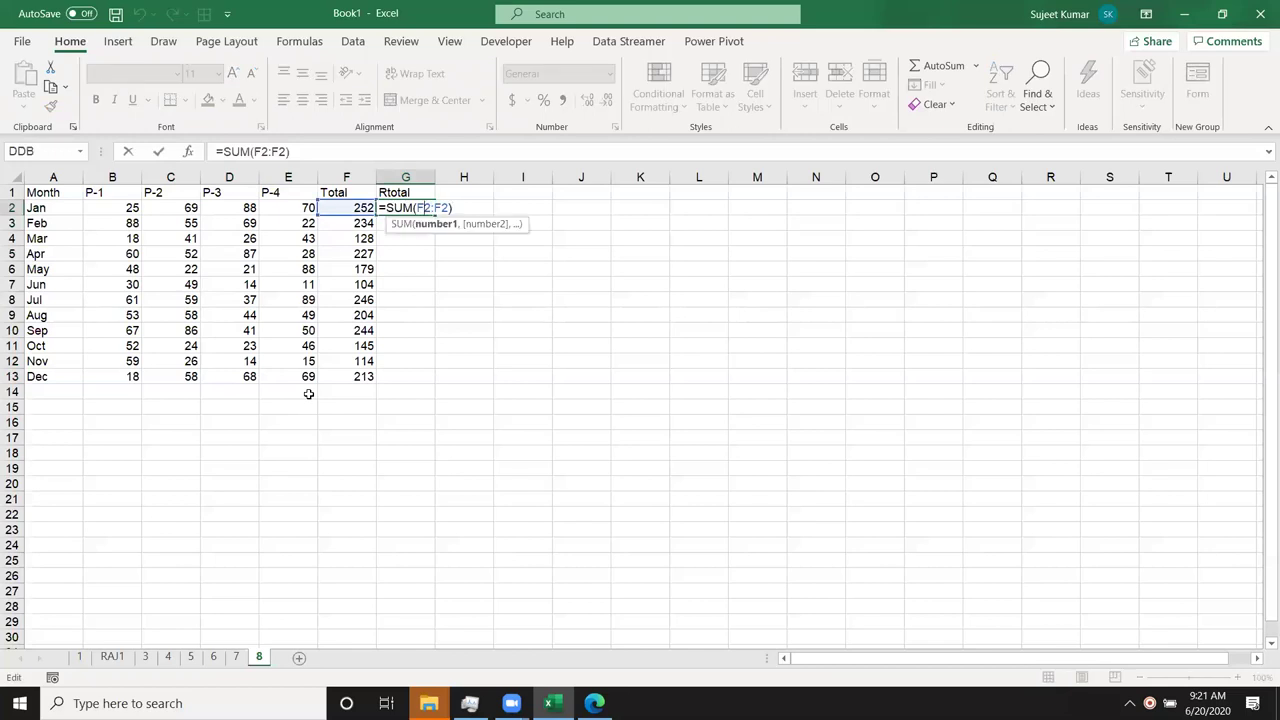
key(F4)
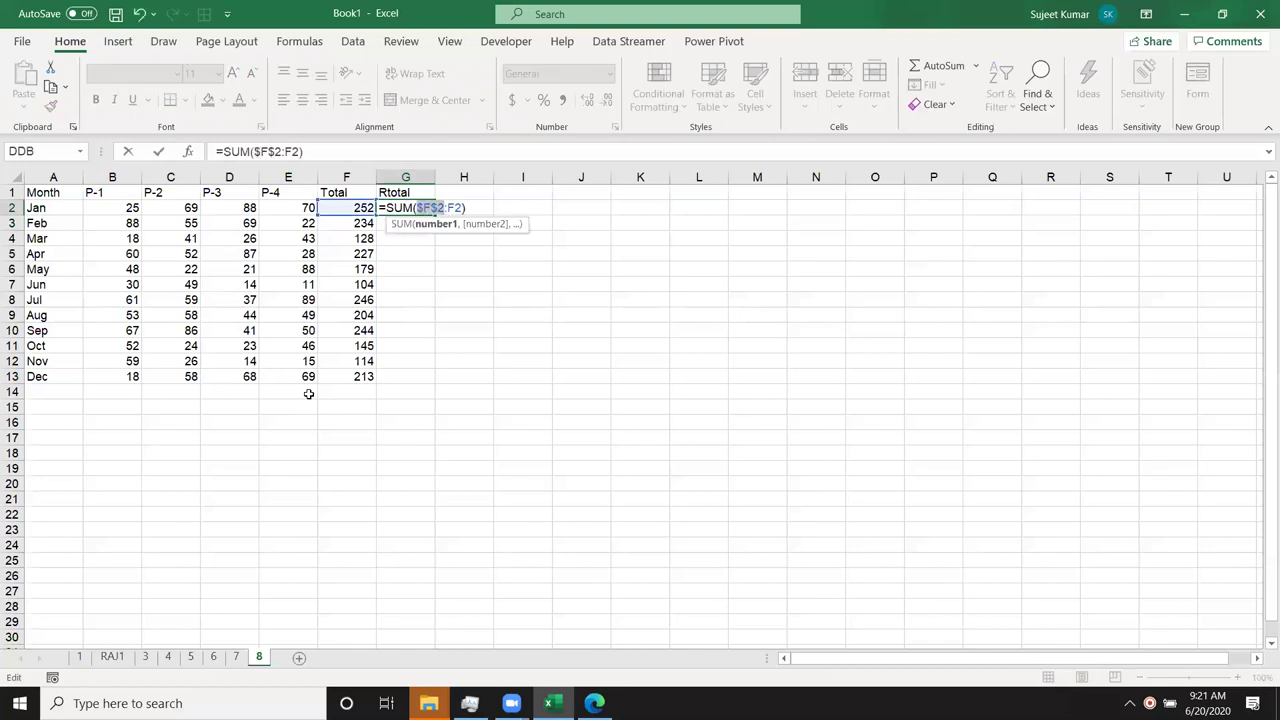
key(Return)
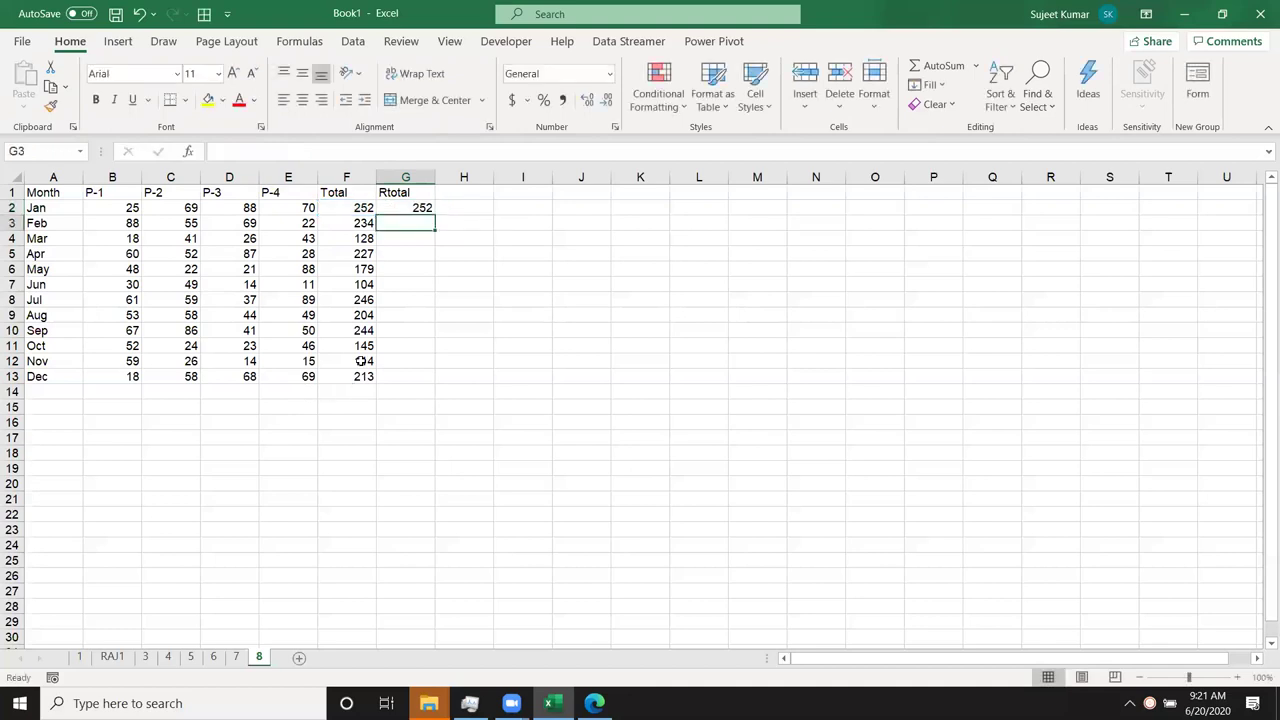
click(410, 207)
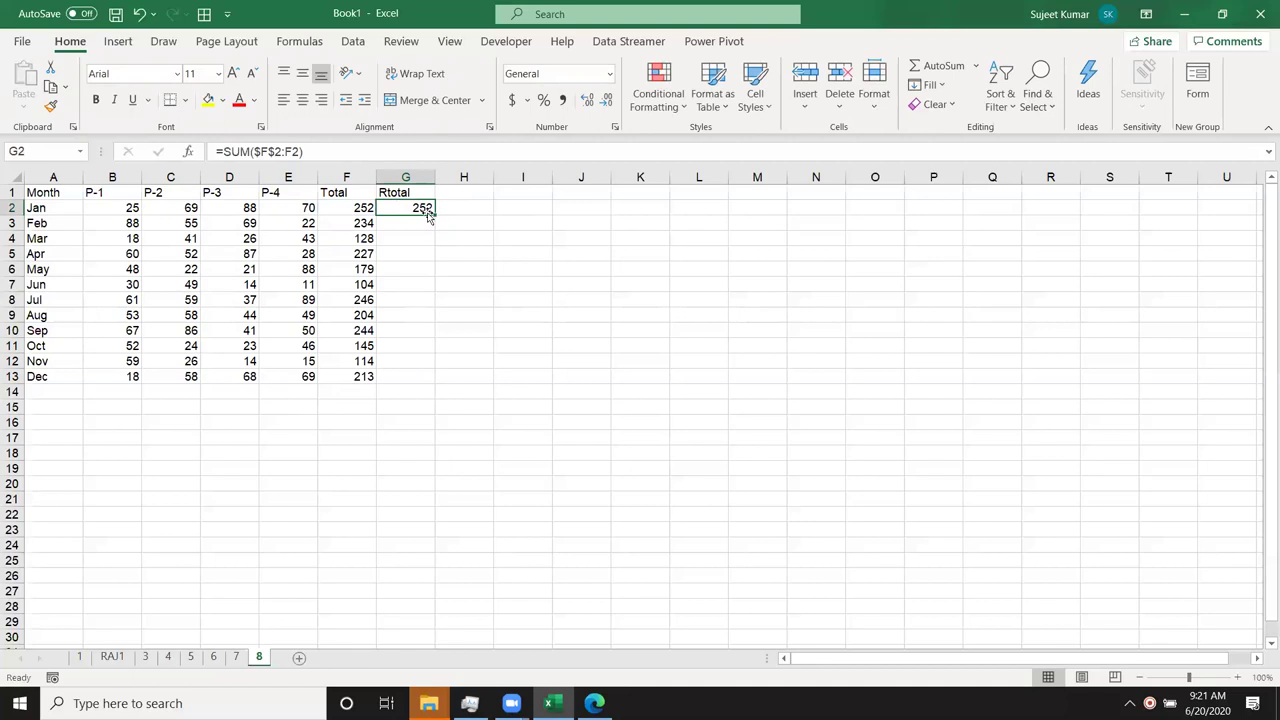
Fill G2's =SUM($F$2:F2) down to G13 and check the formulas in G2–G4
drag(433, 215, 440, 386)
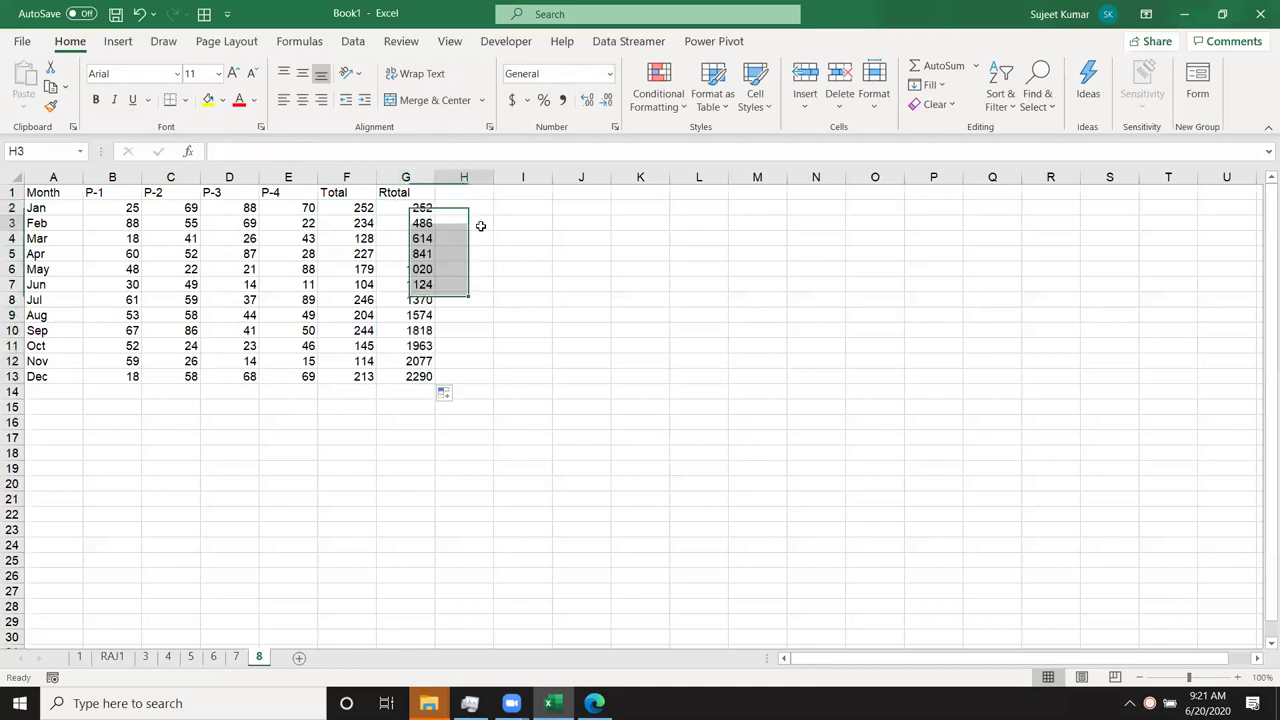
click(470, 223)
double_click(411, 223)
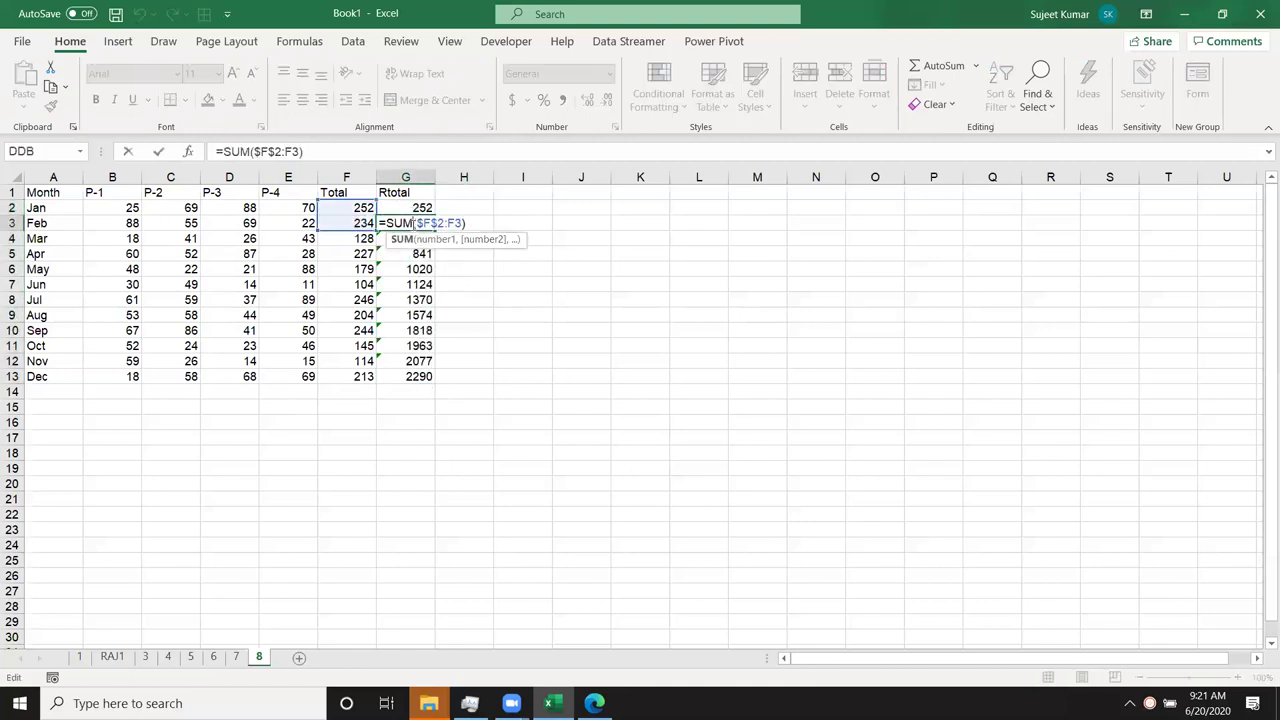
key(Return)
double_click(415, 238)
key(Escape)
double_click(418, 207)
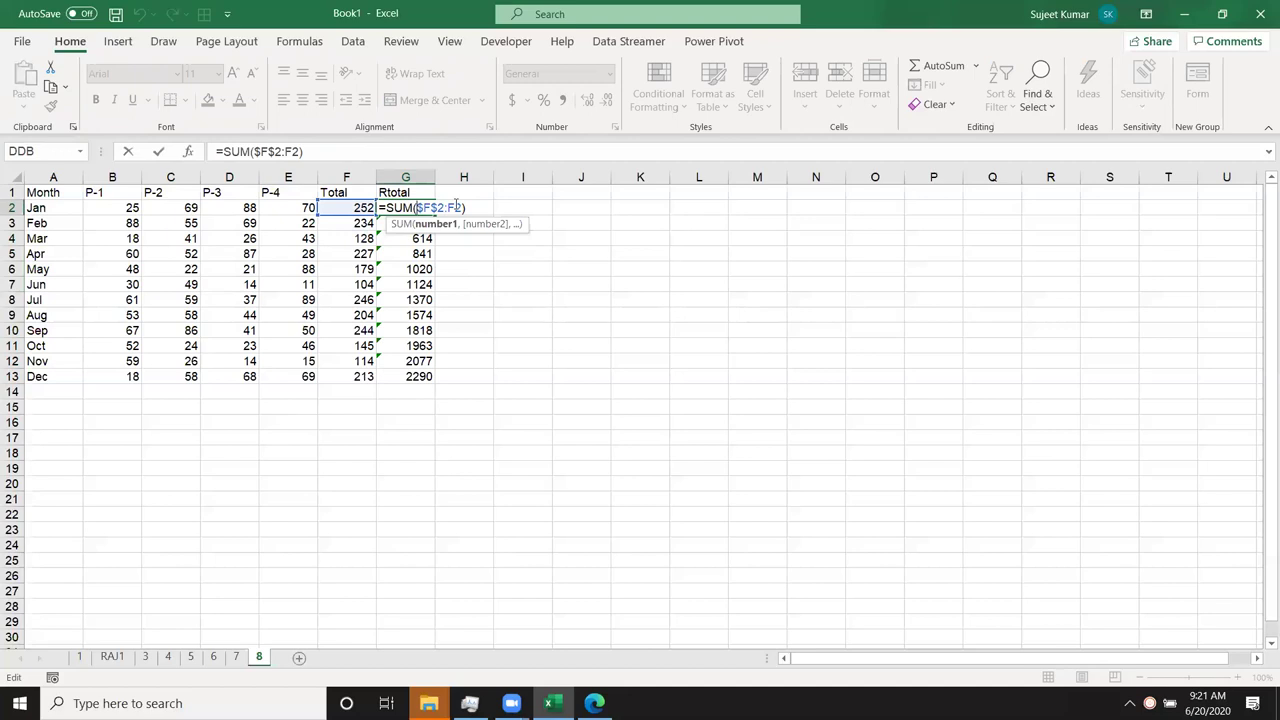
key(Escape)
Verify the expanding =SUM($F$2:Fn) ranges in G3, G4, G7, G8 and G13
double_click(422, 222)
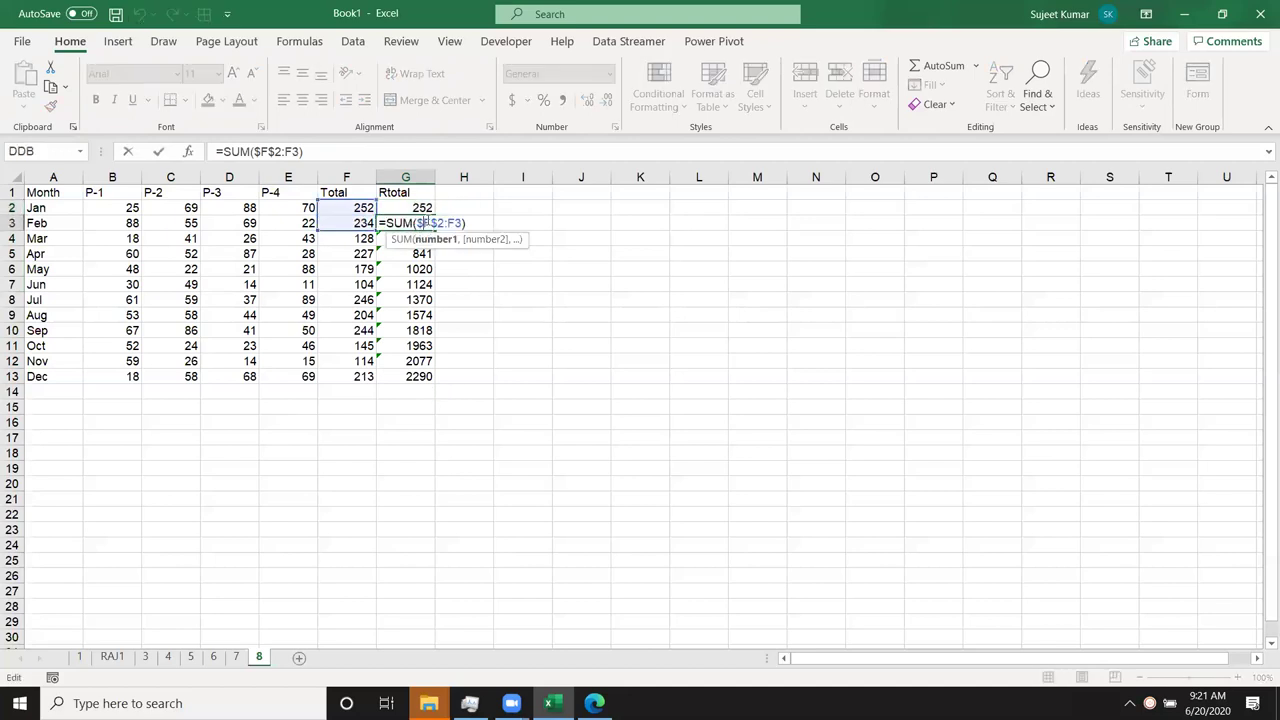
key(ctrl+Return)
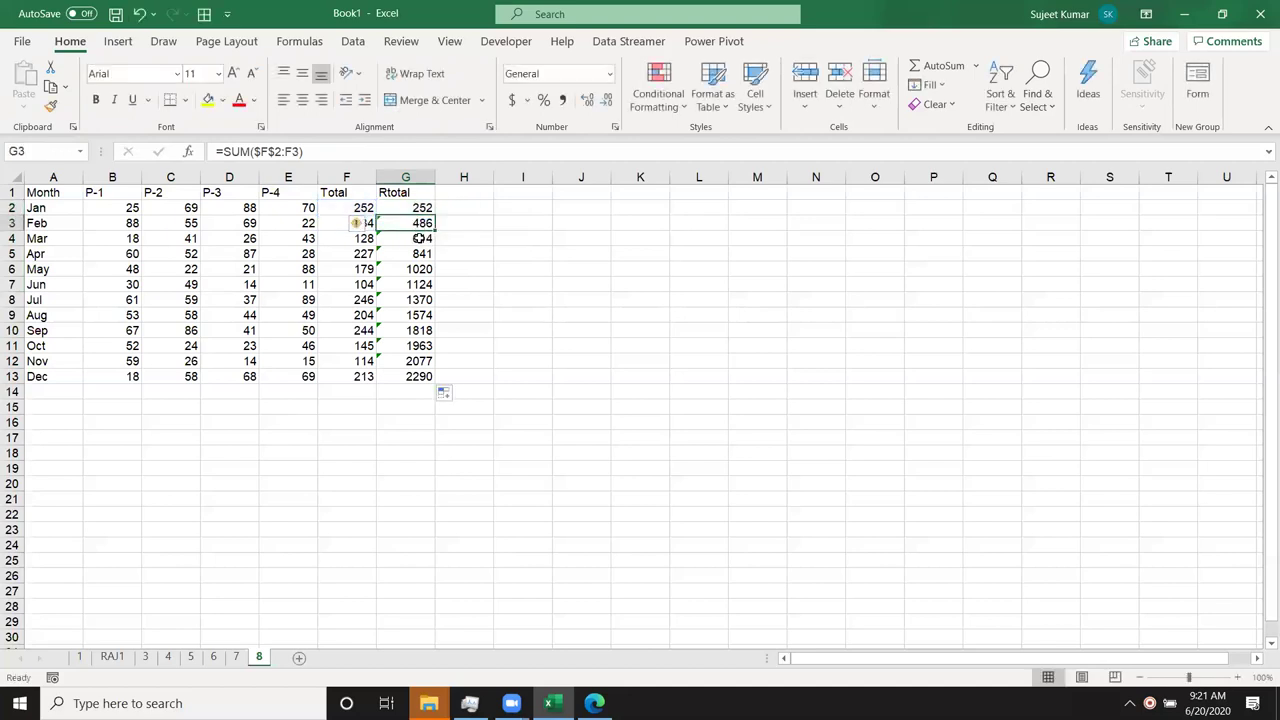
double_click(418, 240)
key(ctrl+Return)
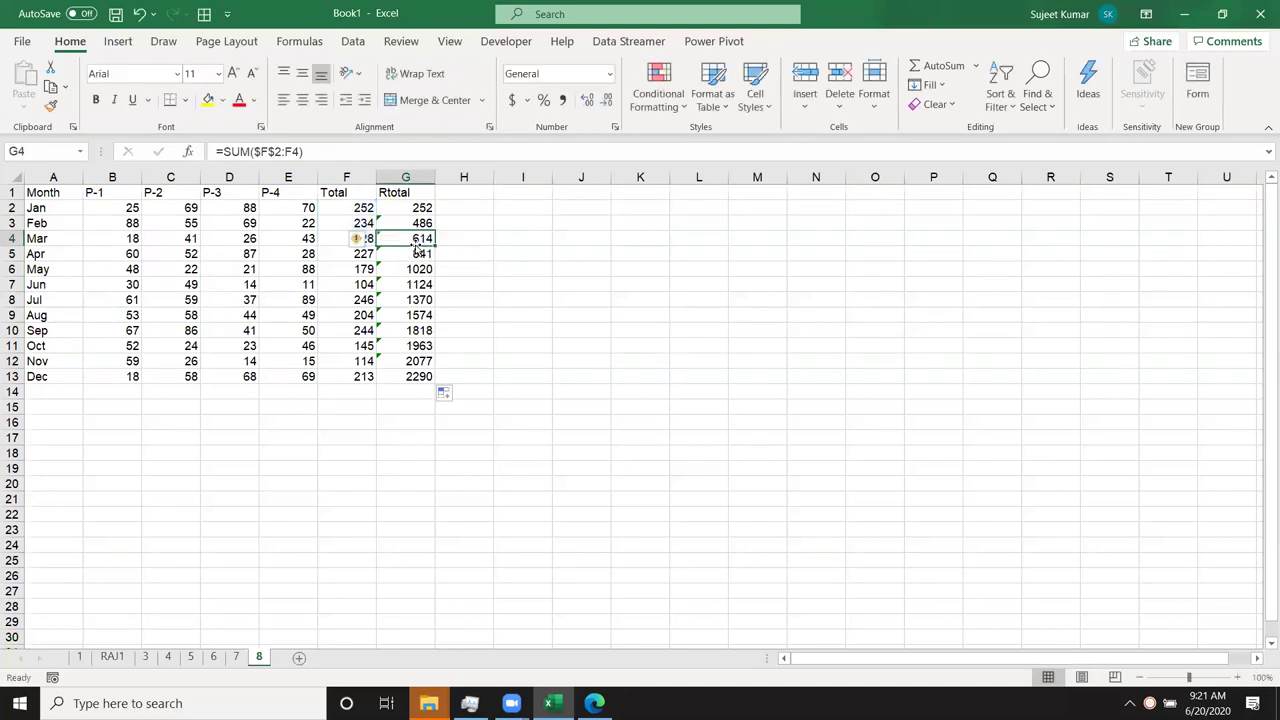
click(418, 253)
click(414, 270)
click(412, 285)
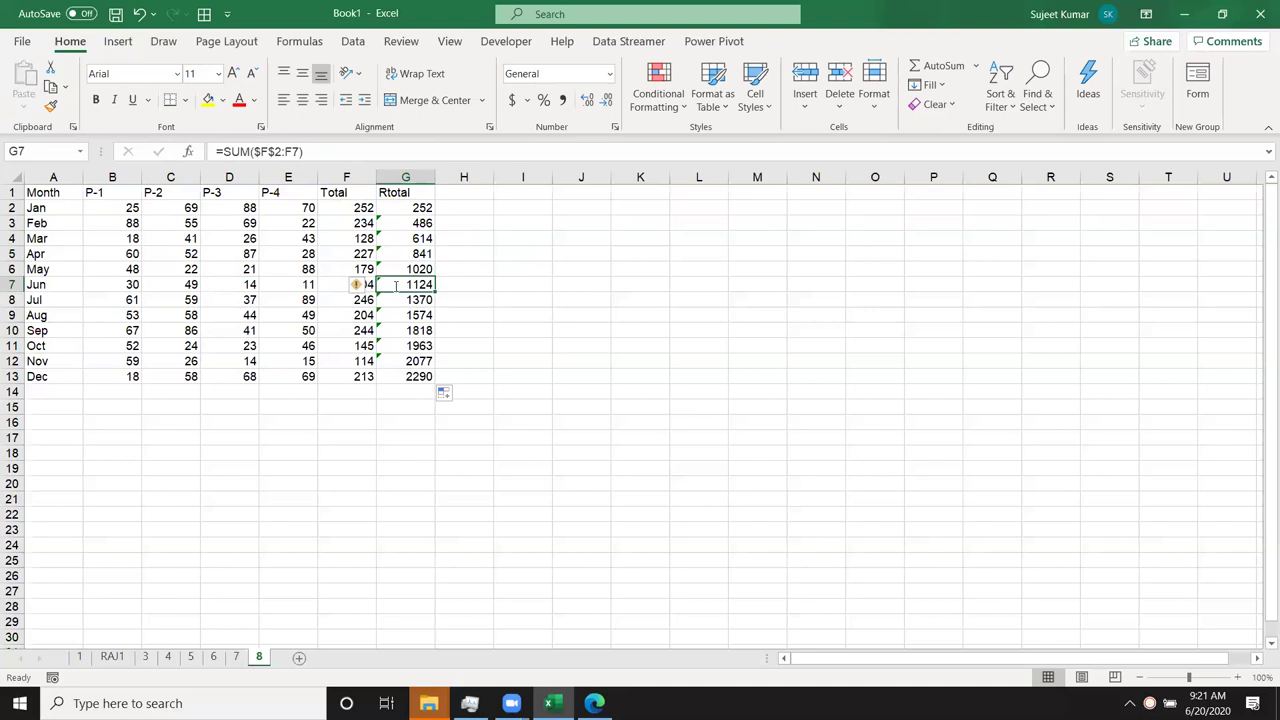
double_click(394, 287)
key(ctrl+Return)
click(395, 300)
double_click(393, 299)
key(ctrl+Return)
click(412, 374)
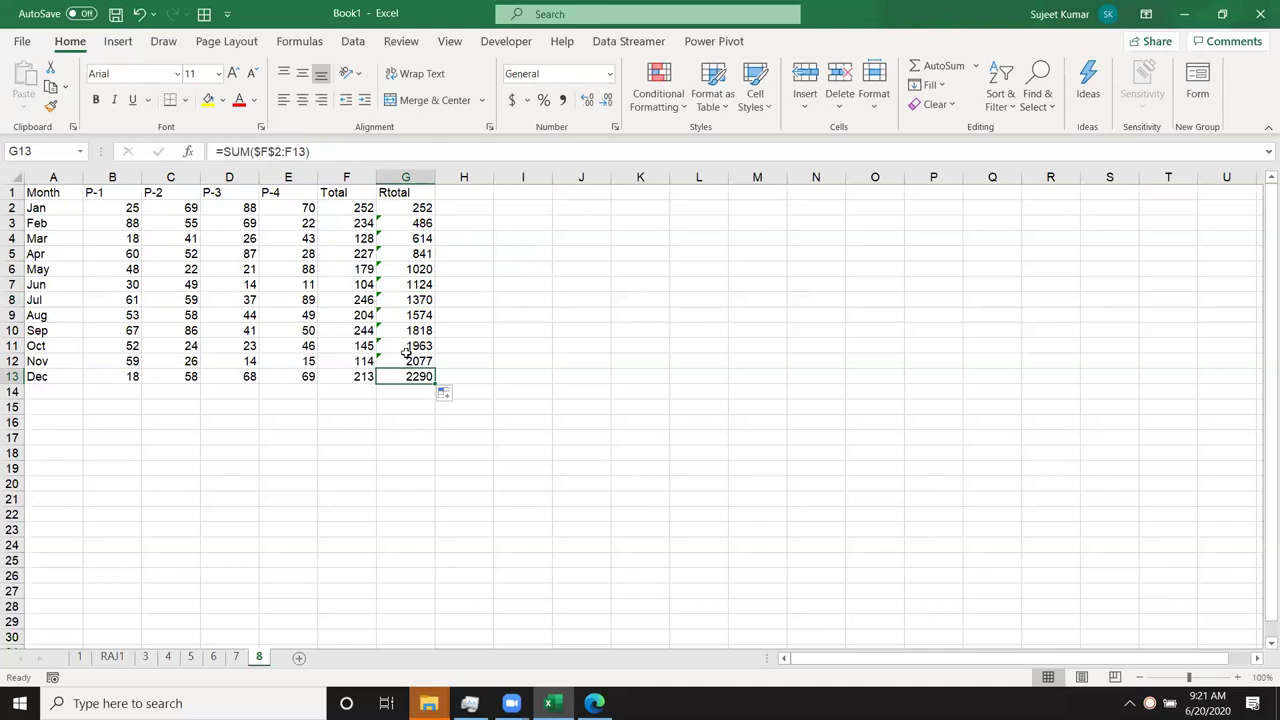
Close the Edge DDB help page, minimise Excel, and close Task Manager and File Explorer
click(416, 228)
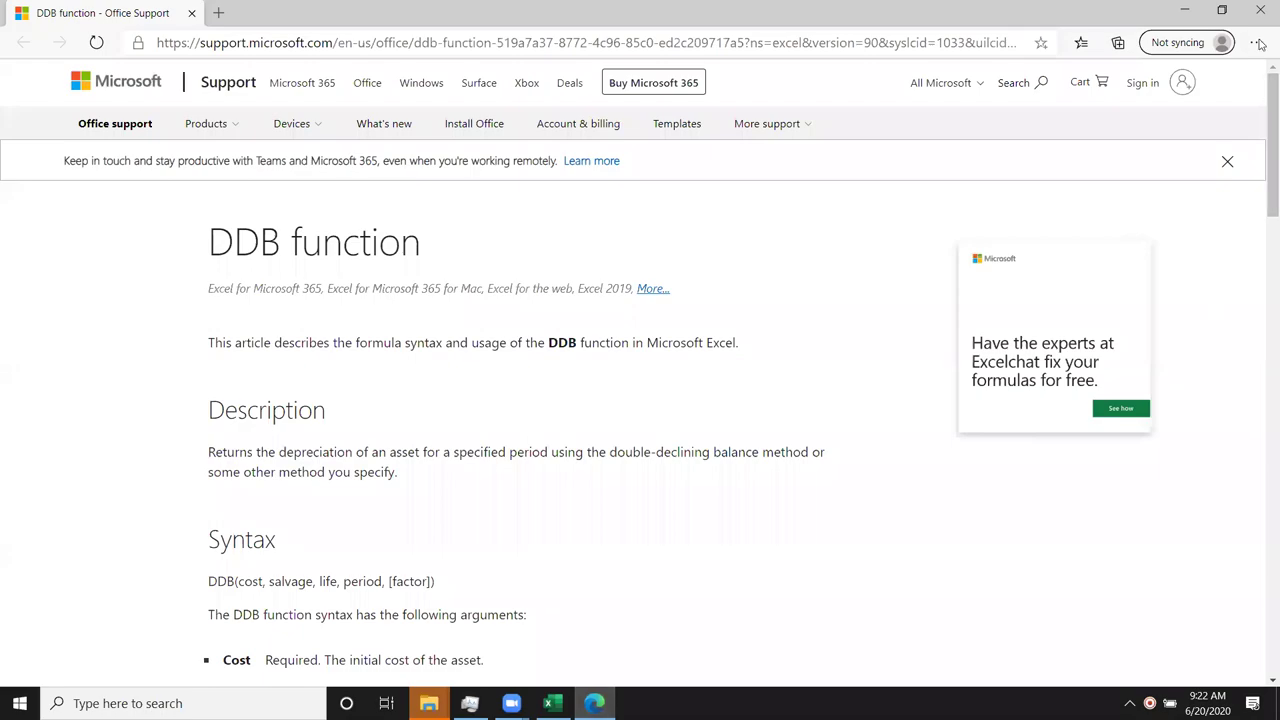
click(1261, 11)
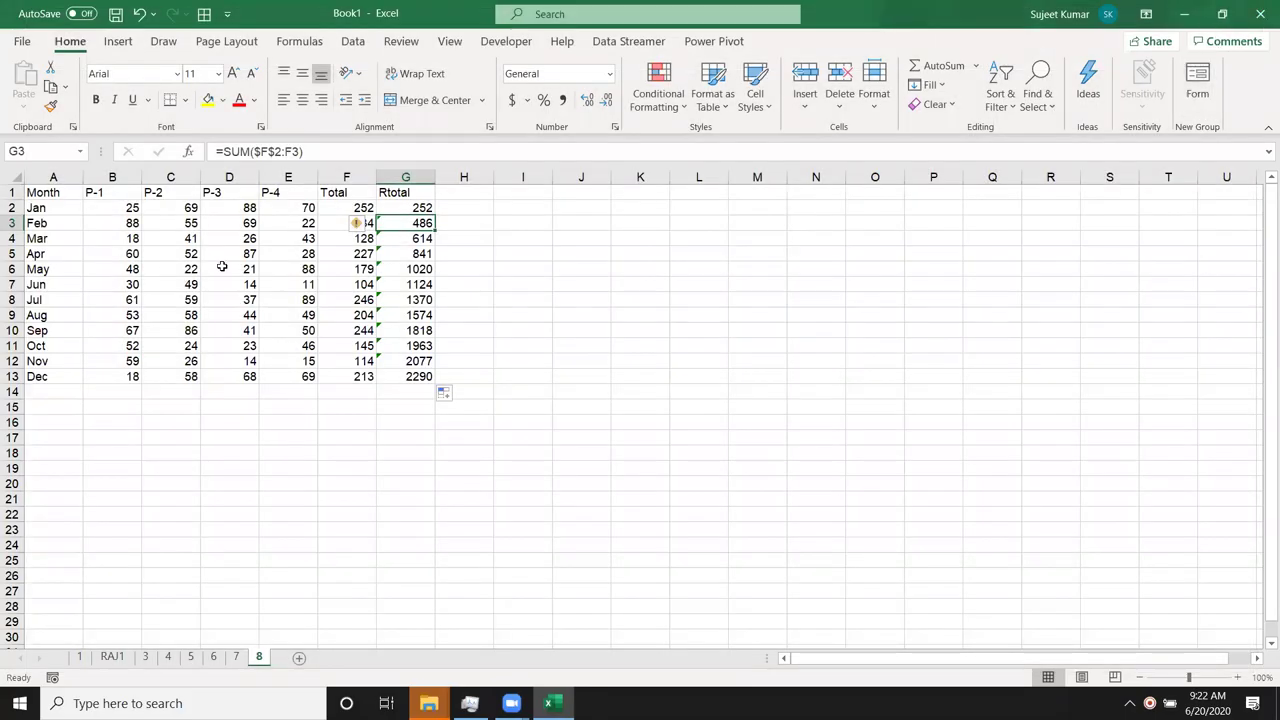
drag(400, 330, 400, 223)
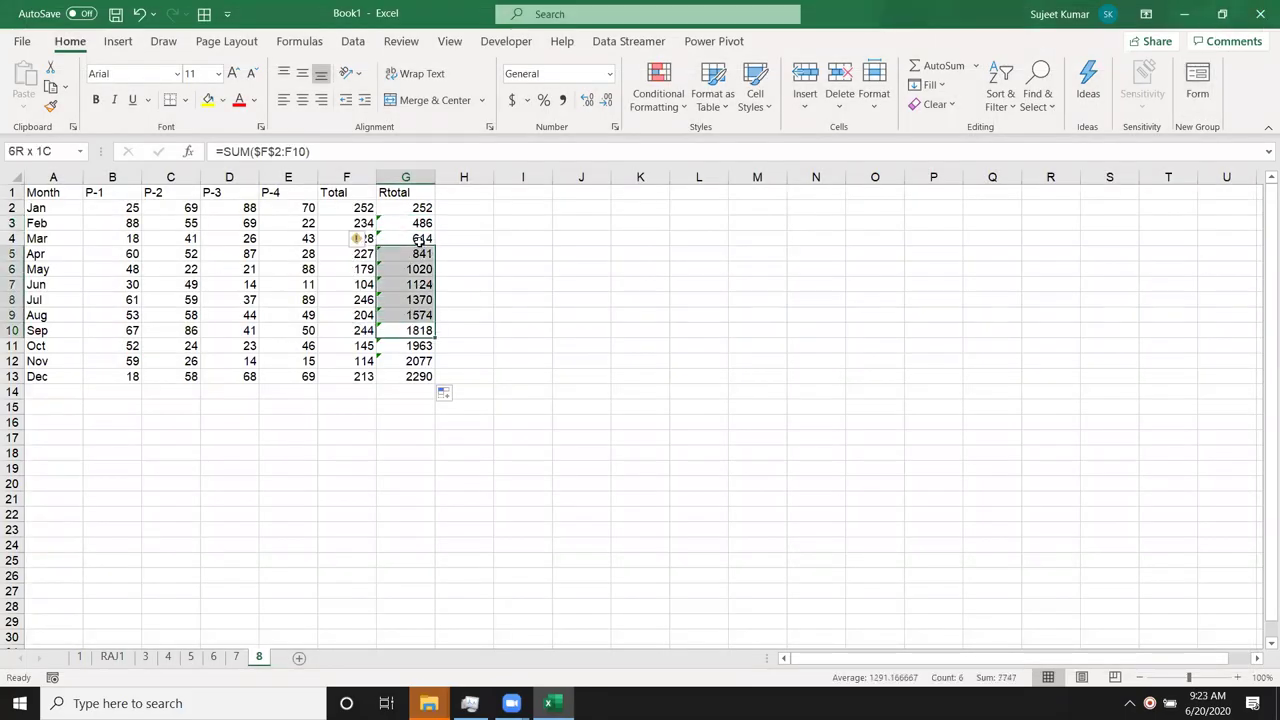
click(1185, 14)
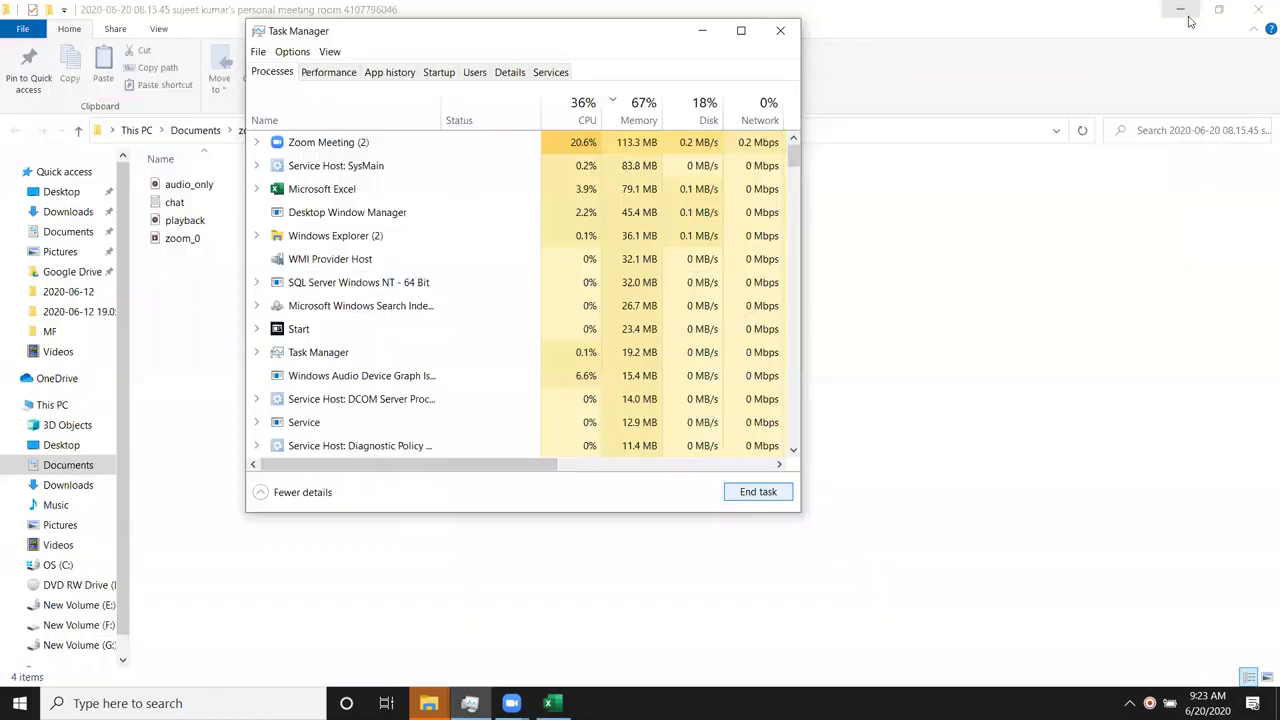
click(786, 35)
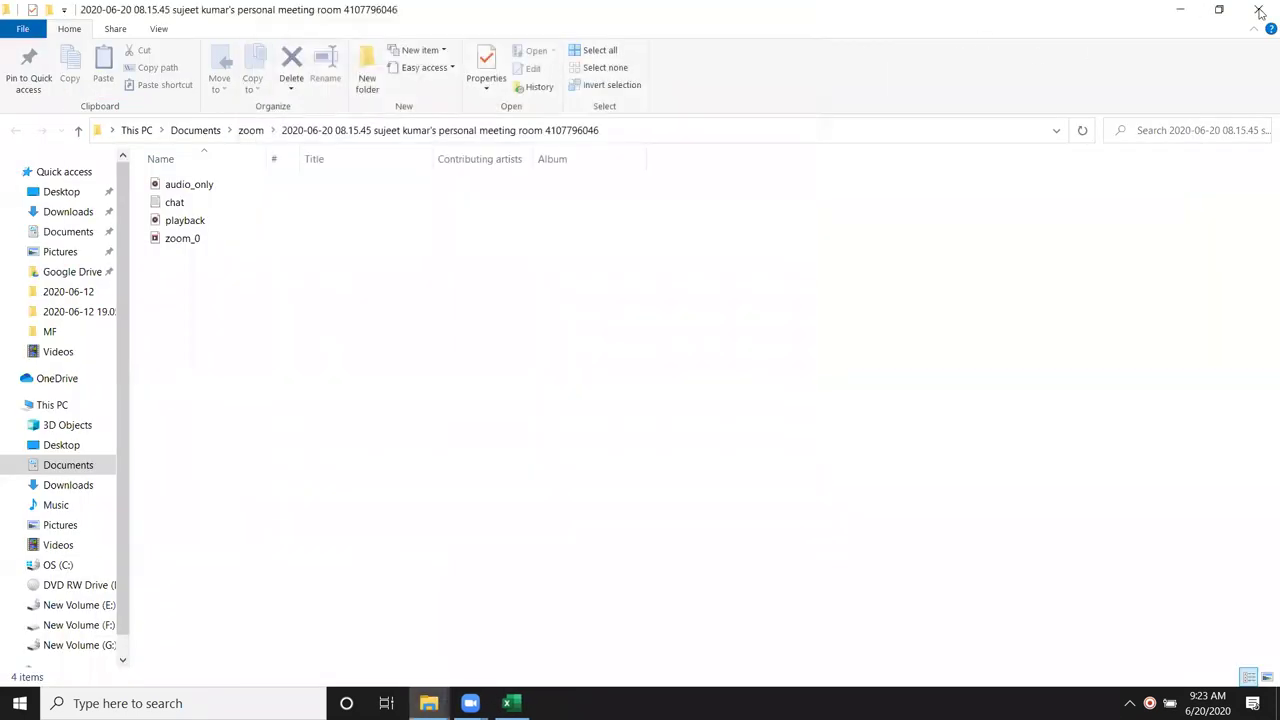
click(1246, 15)
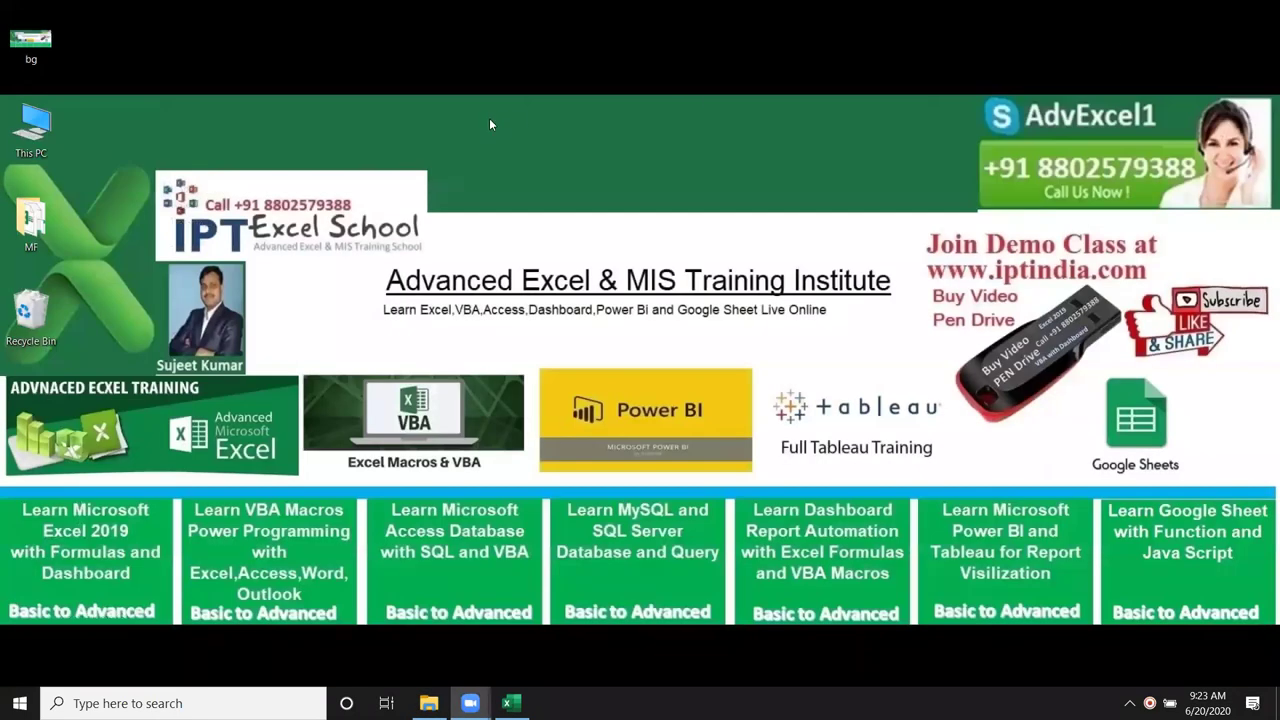